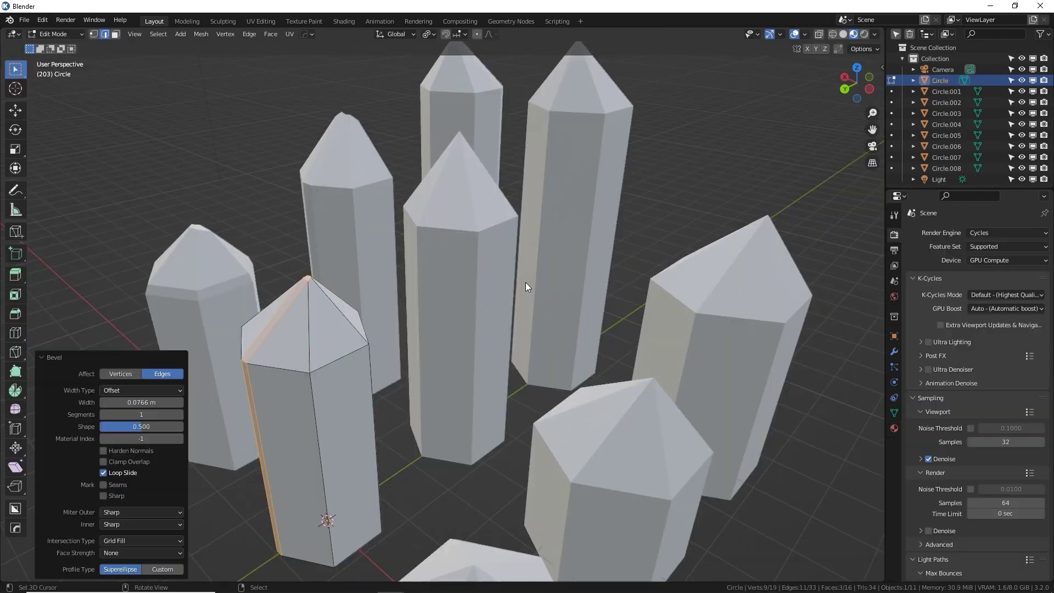
Step: Bevel one vertical corner edge and its connecting tip edge on the tall crystal with a width of about 0.163 m
key("Tab")
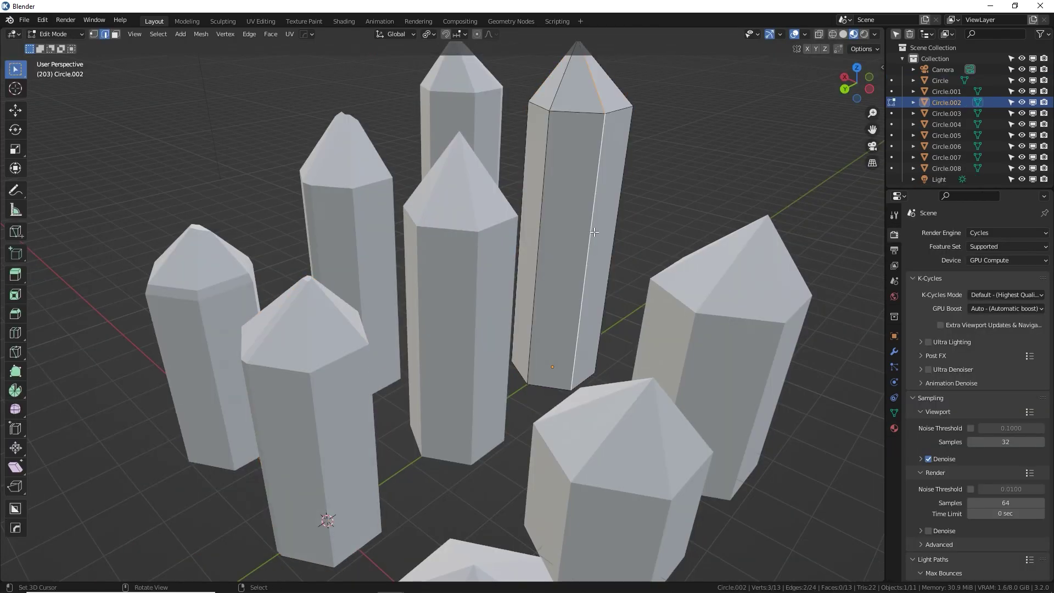
middle_click_drag(594, 231, 625, 360)
key("ctrl+b")
left_click(641, 371)
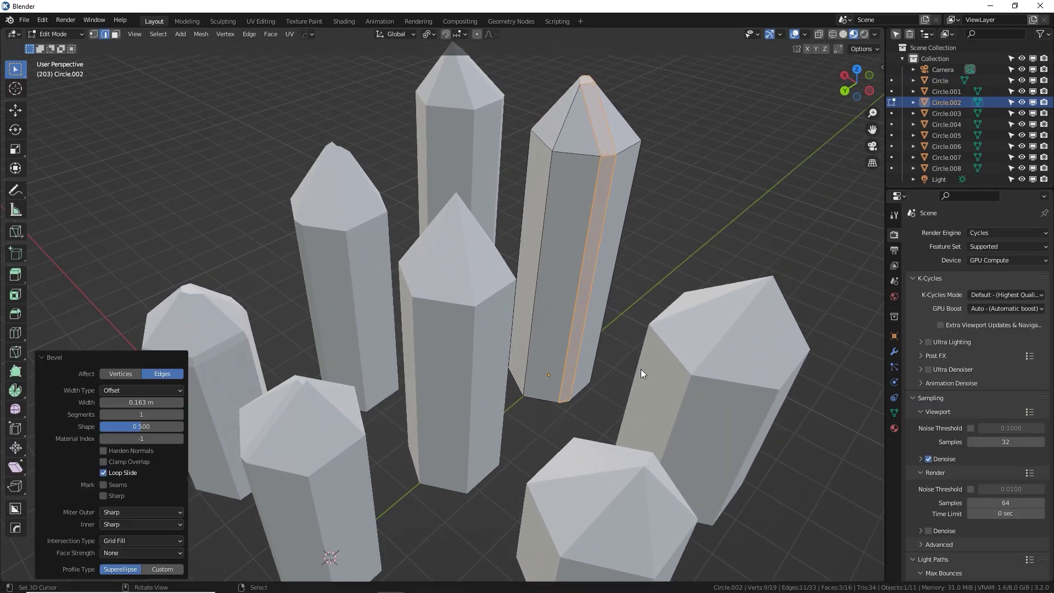
key("Tab")
scroll(545, 344, "down", 3)
middle_click_drag(546, 344, 651, 294)
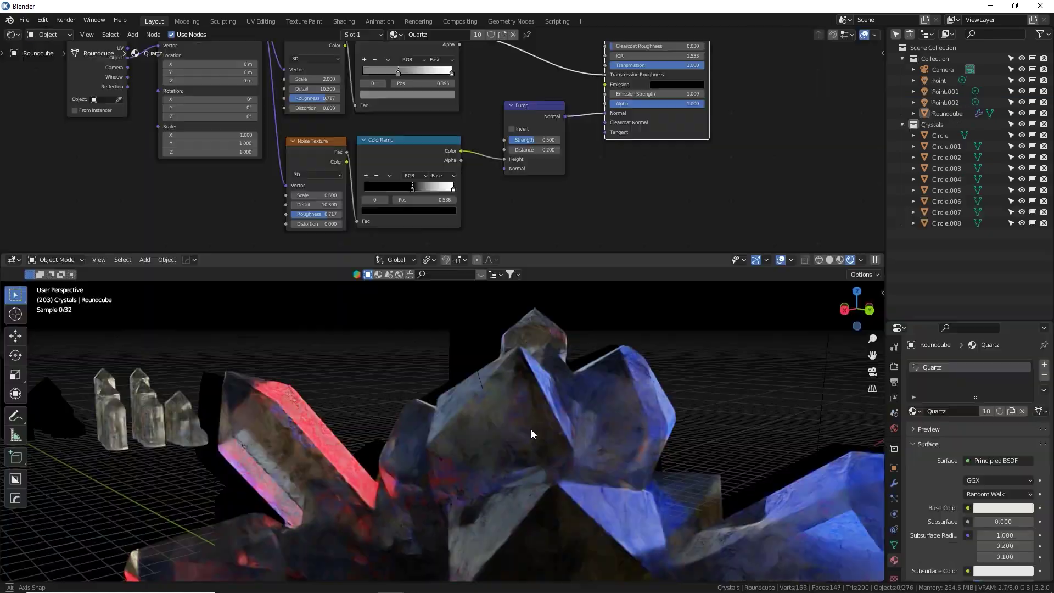
middle_click_drag(531, 434, 483, 437)
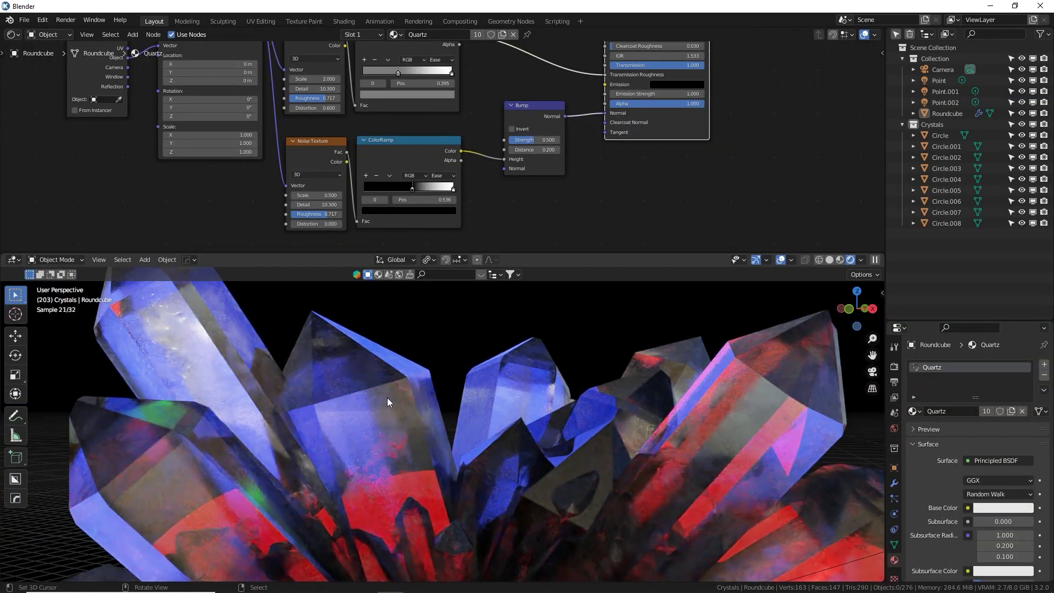
scroll(410, 407, "down", 2)
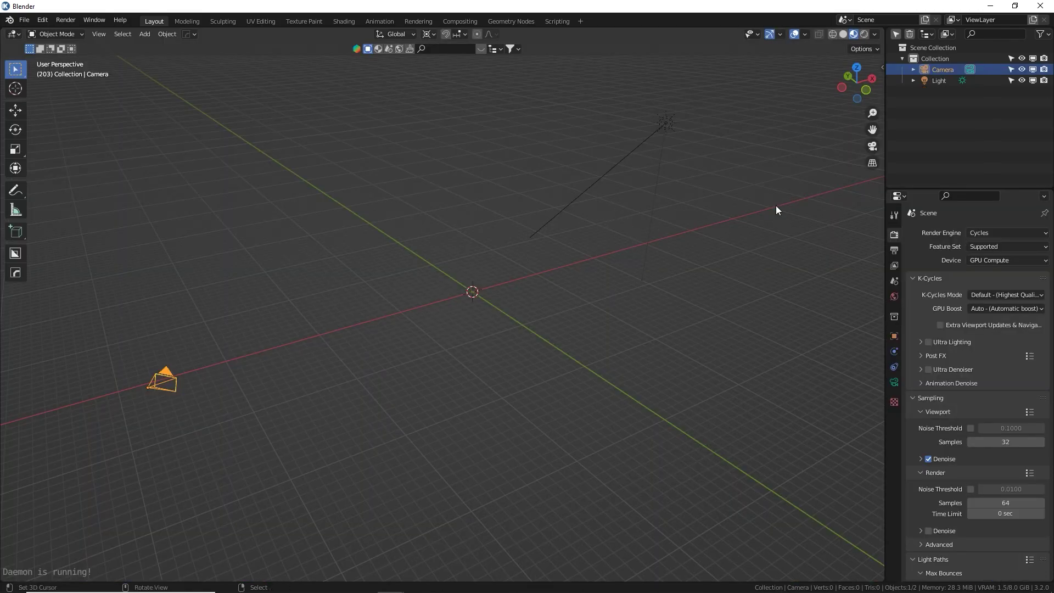
Step: Add a mesh circle with 6 vertices and a 1 m radius at the world origin
left_click(499, 226)
key("shift+a")
mouse_move(499, 226)
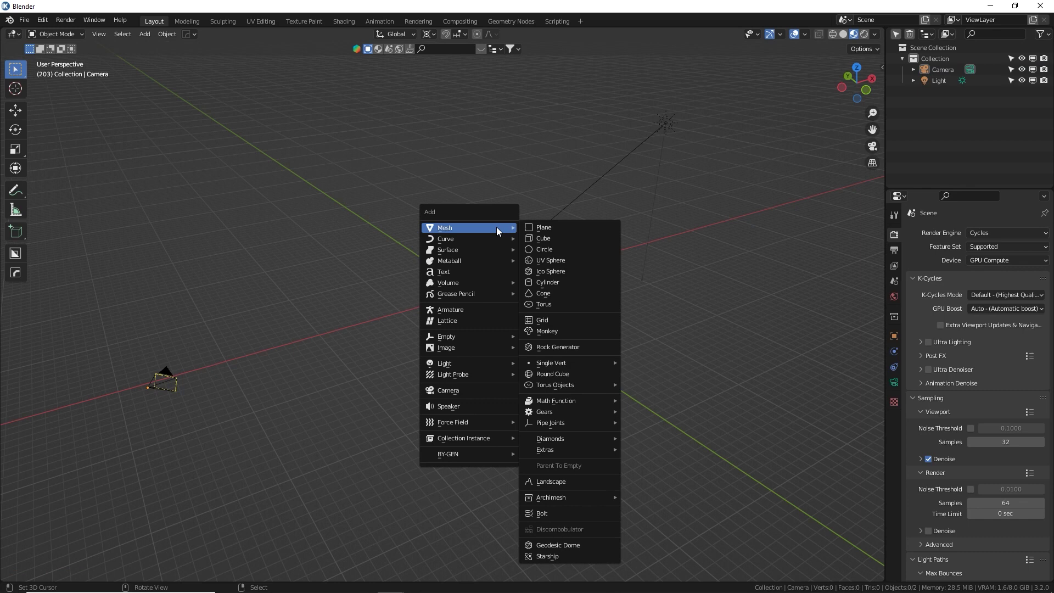
left_click(561, 249)
left_click(58, 573)
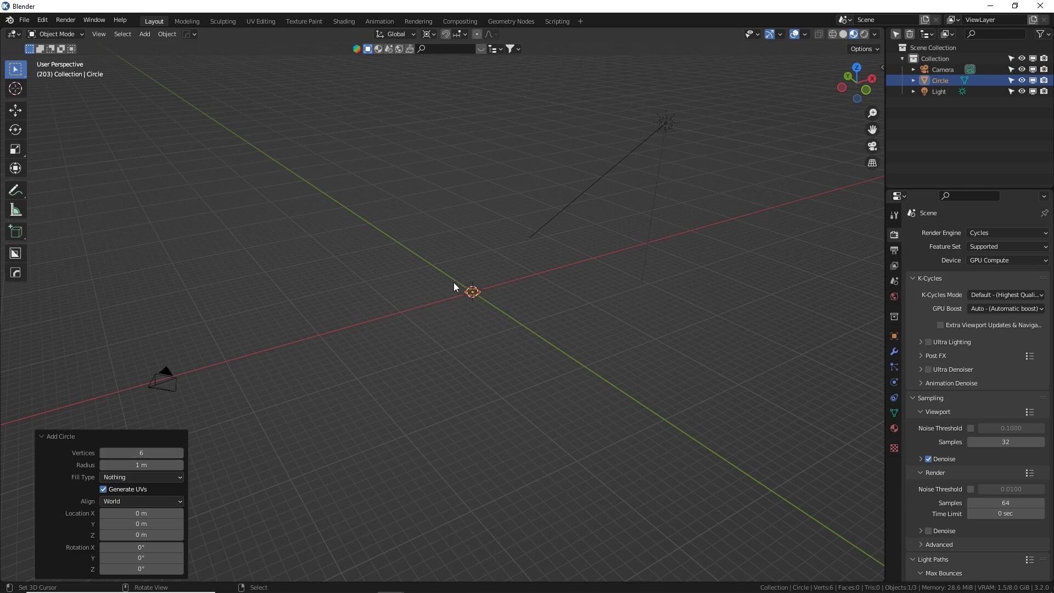
Step: Fill the six-sided circle with a face in Edit Mode
key("KP_Decimal")
middle_click_drag(532, 222, 526, 311)
scroll(543, 236, "down", 4)
scroll(510, 277, "down", 4)
key("Tab")
key("f")
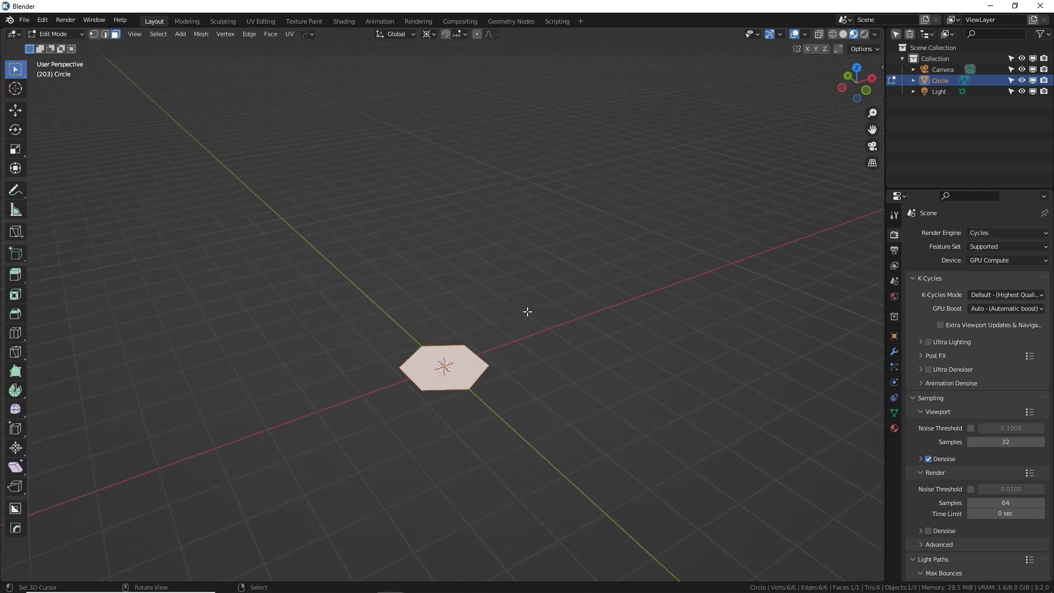
Step: Extrude the hexagon upward about 3.76 m, and extrude its top face again by about 1.09 m
mouse_move(458, 363)
middle_mouse_down()
mouse_move(469, 338)
mouse_move(471, 354)
middle_mouse_up()
key("e")
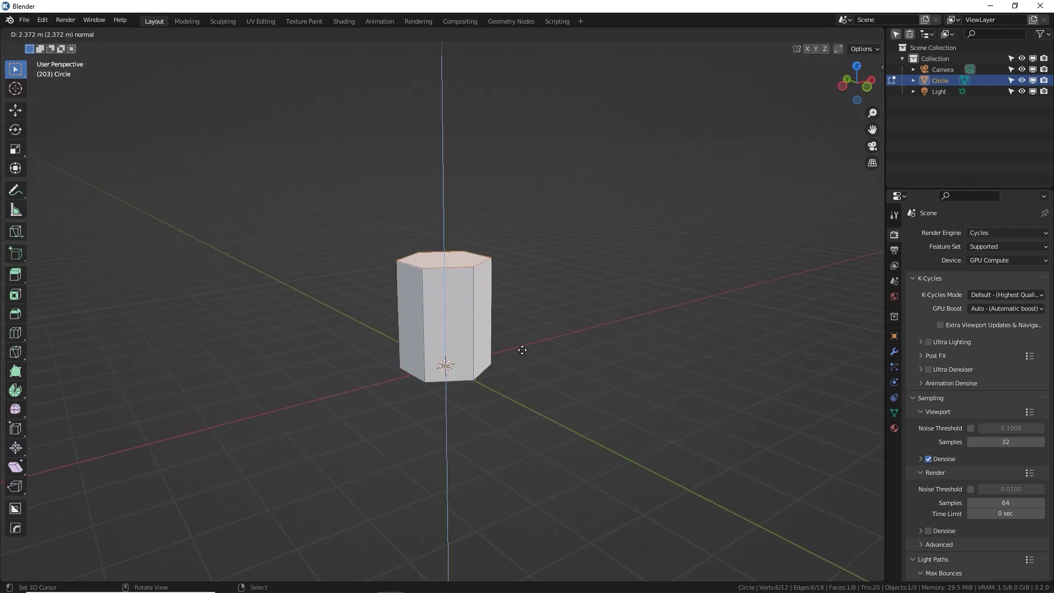
left_click(523, 293)
middle_click_drag(523, 292, 531, 393, "shift")
key("e")
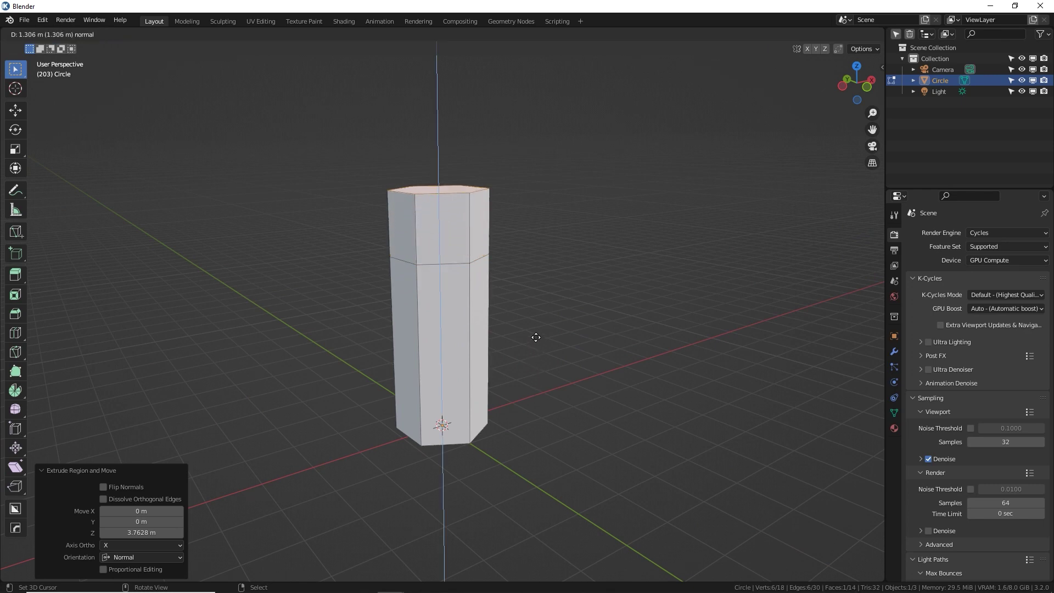
left_click(498, 270)
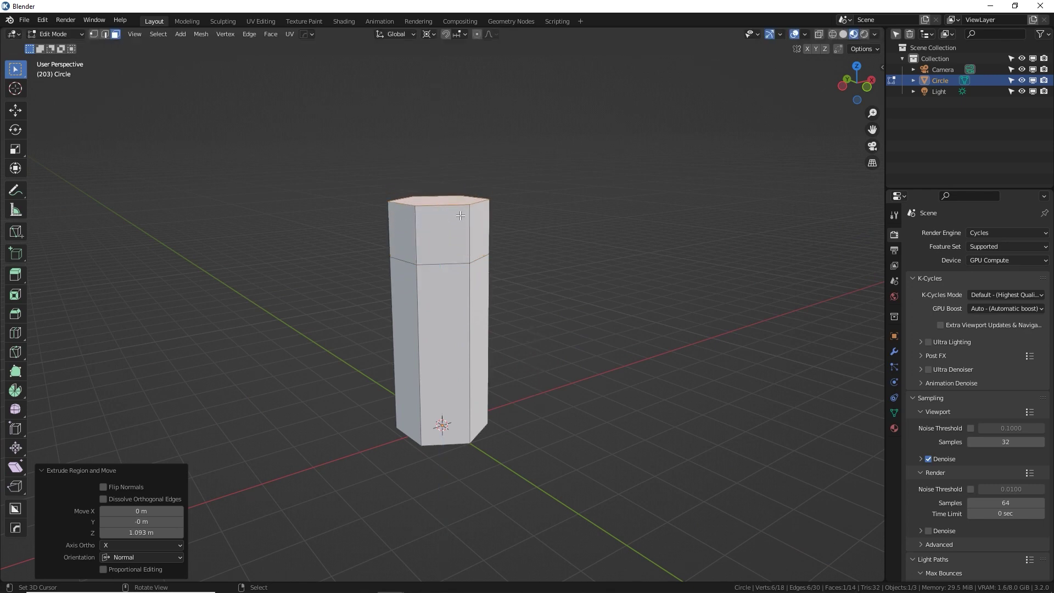
Step: Merge the top face's vertices at center to form the crystal's pointed tip, and return to Object Mode
key("F3")
key("Escape")
key("F3")
type("merge")
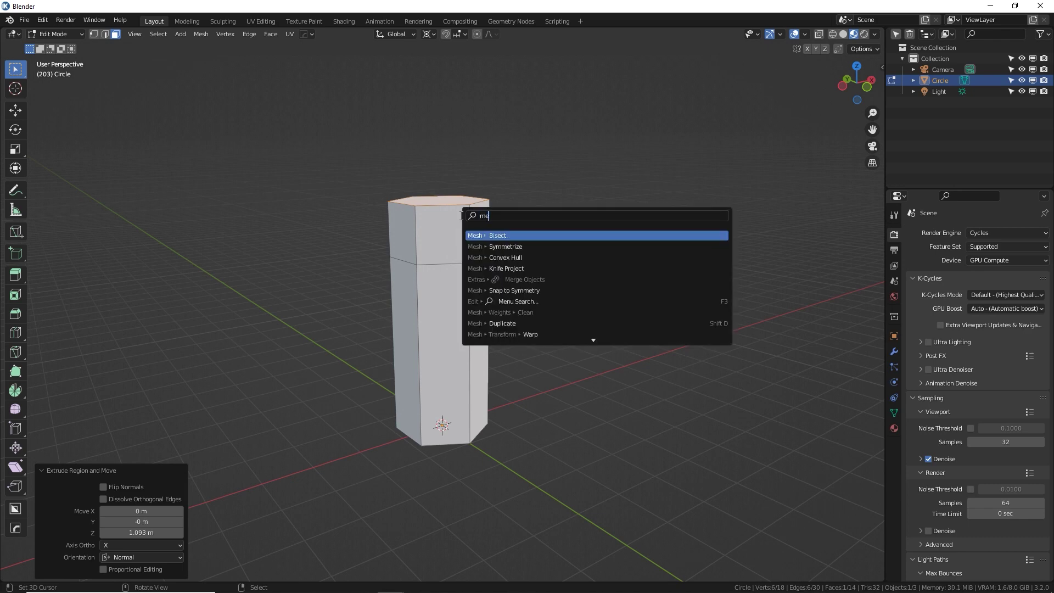
key("Down")
key("Down")
key("Return")
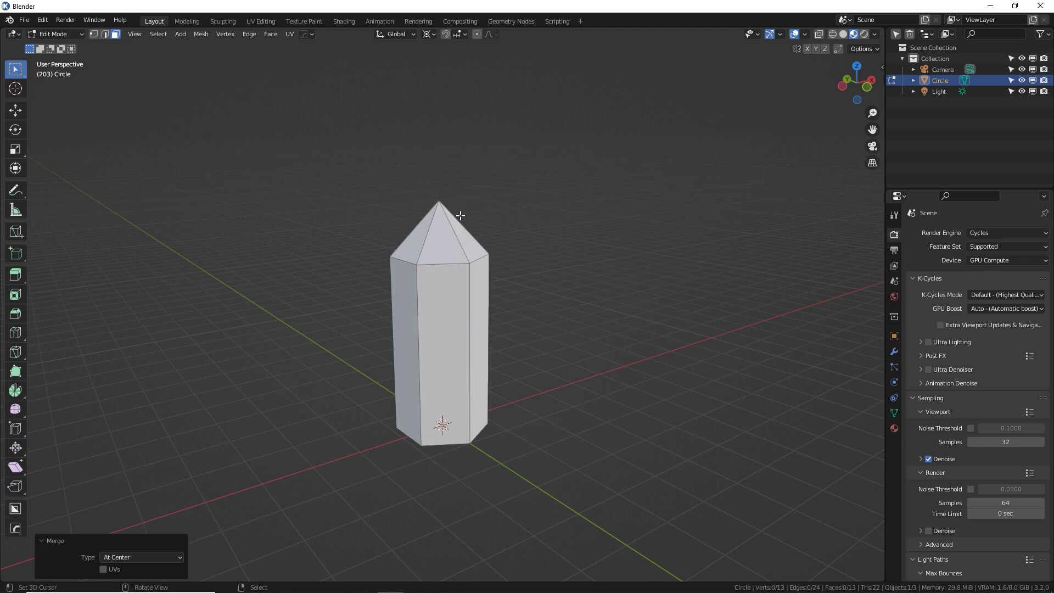
key("Tab")
Step: Duplicate the crystal and place the copy about -3.3 m along the Y axis
middle_click_drag(561, 323, 461, 297)
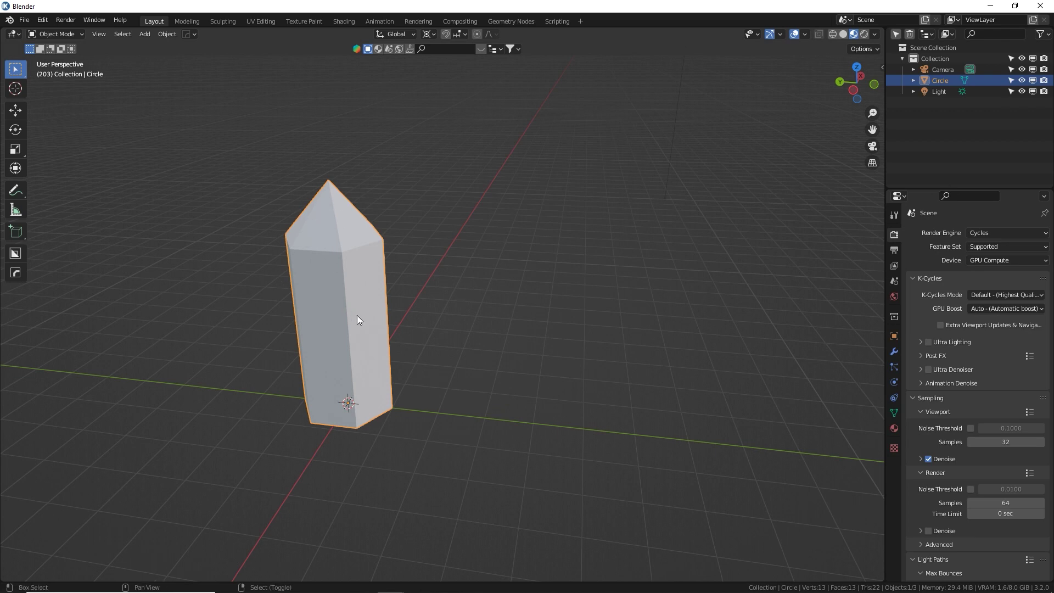
key("shift+d")
key("y")
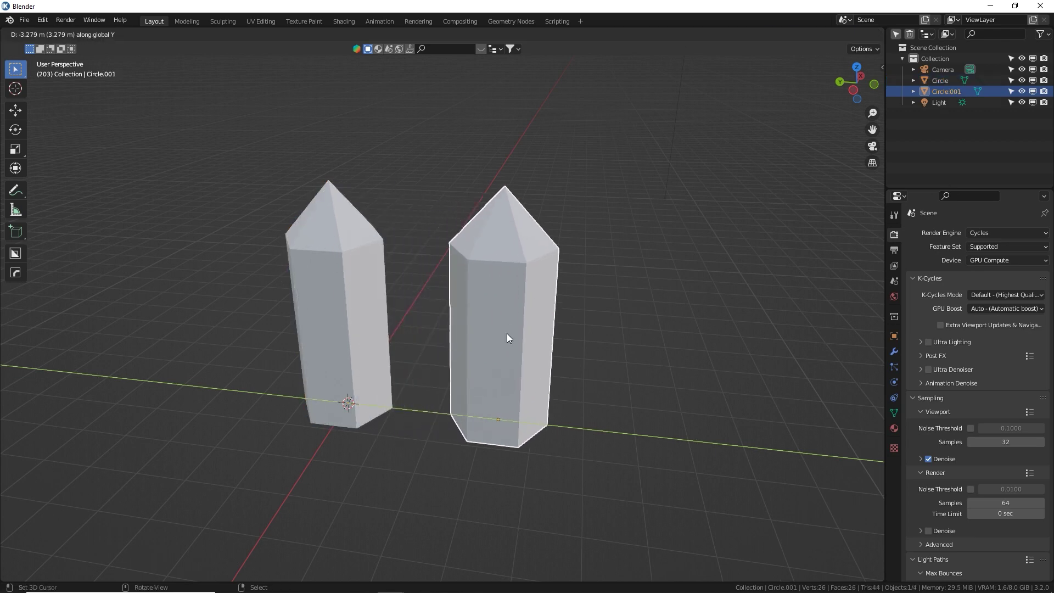
left_click(506, 337)
Step: Select the faces of the second crystal's pointed cap and raise them to make that crystal taller
key("Tab")
middle_click_drag(306, 113, 469, 341)
key("c")
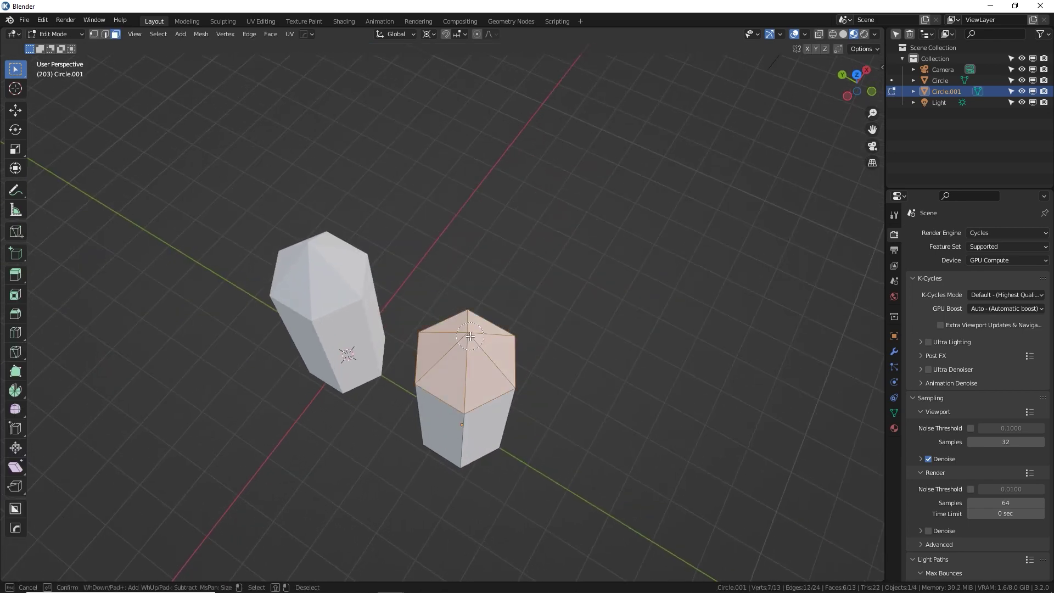
middle_click_drag(518, 320, 582, 325)
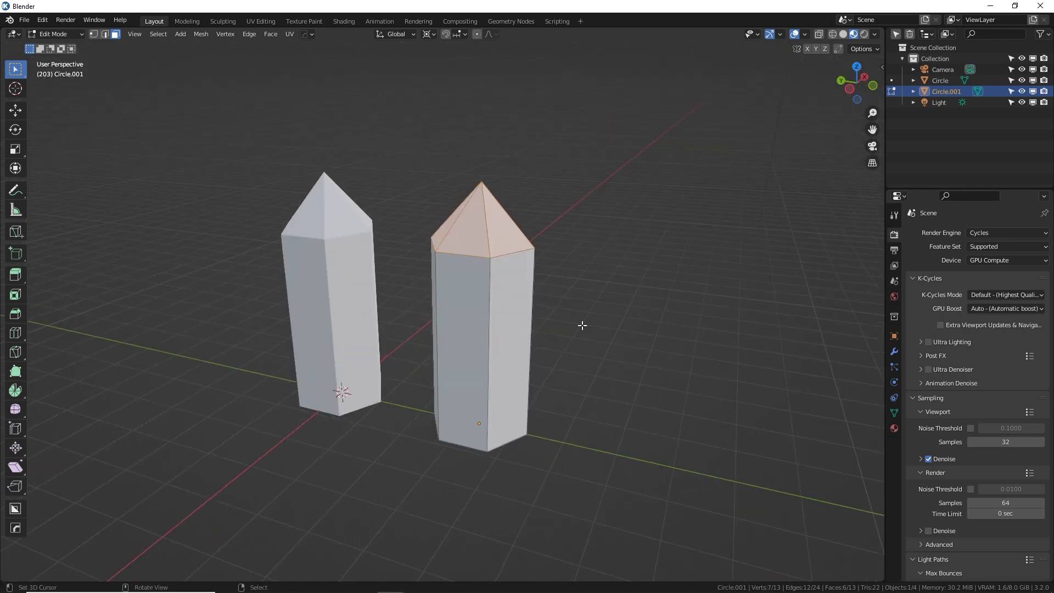
left_click(544, 303)
key("Tab")
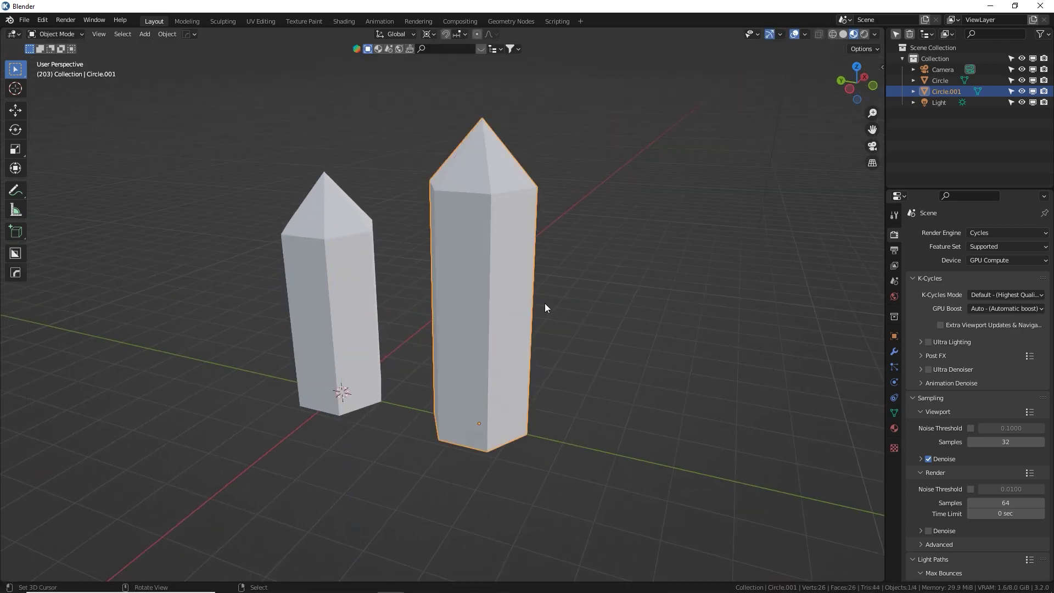
Step: Duplicate the second crystal and place the copy about -2.9 m along the Y axis
key("shift+d")
key("y")
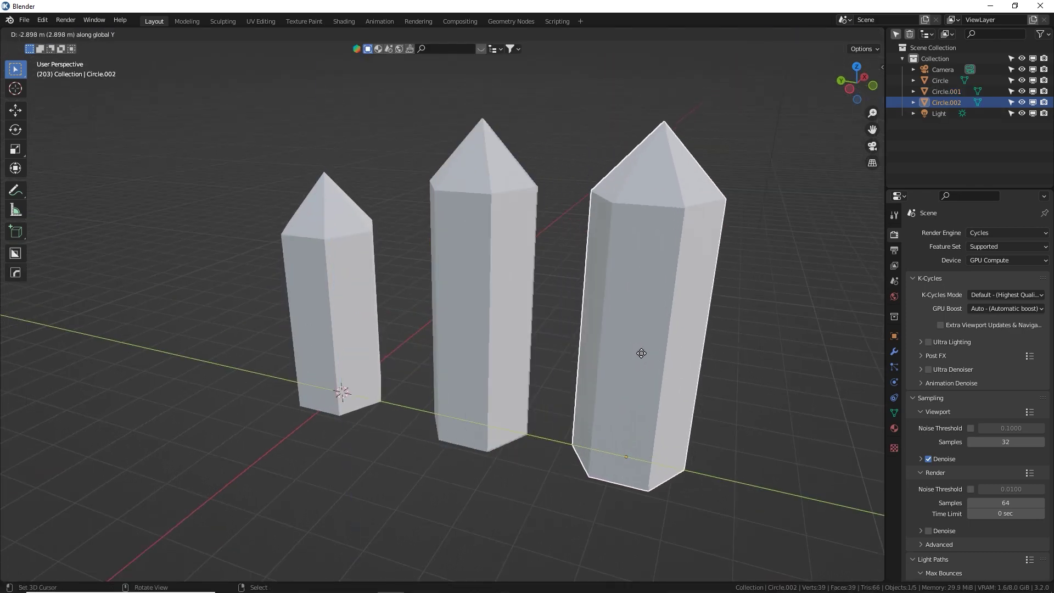
left_click(642, 356)
Step: Raise the third crystal's pointed cap along Z to make it the tallest of the row
key("Tab")
middle_click_drag(751, 336, 679, 358, "shift")
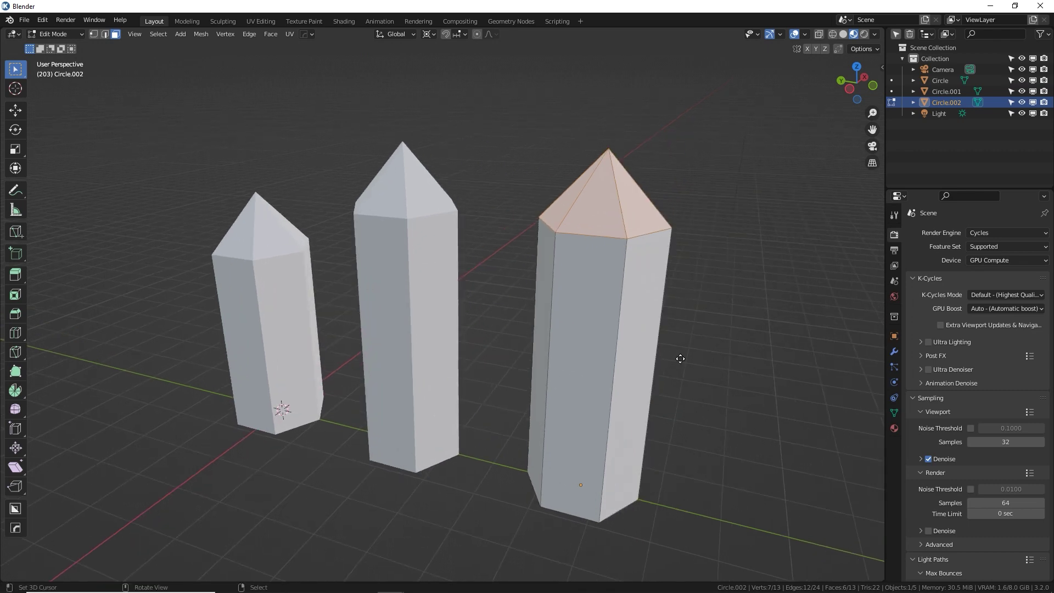
key("g")
key("z")
left_click(687, 307)
key("Tab")
Step: Move the tallest crystal's tip vertex slightly off center
middle_click_drag(540, 337, 592, 337)
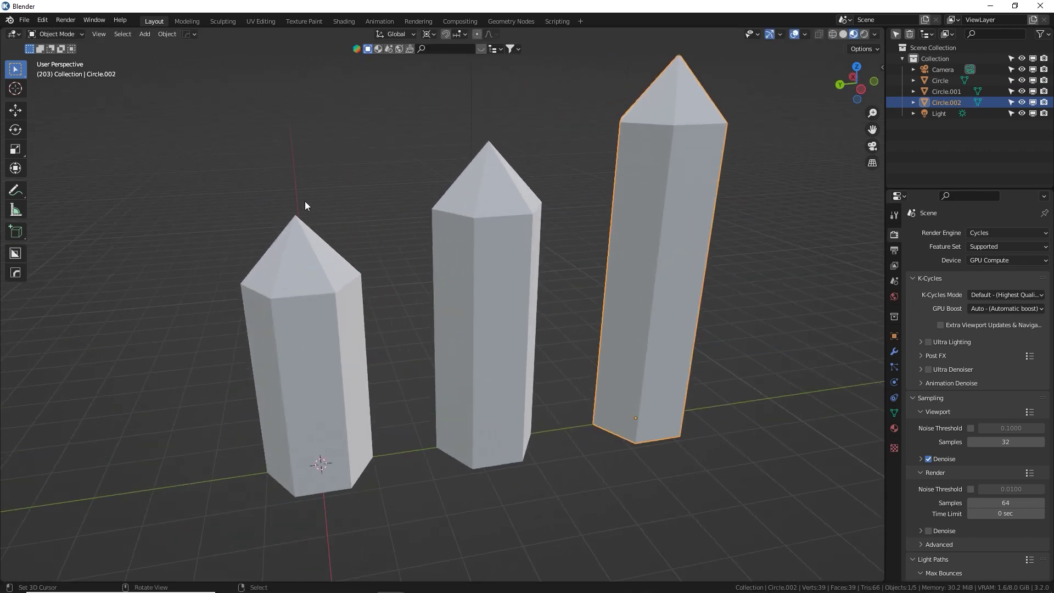
middle_click_drag(304, 206, 582, 263)
key("Tab")
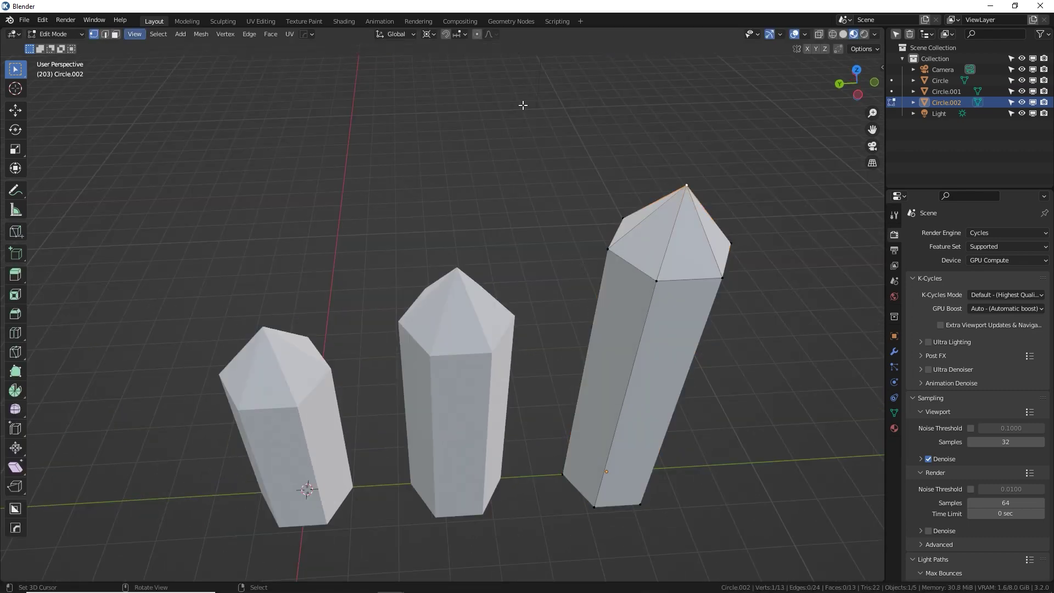
key("g")
left_click(709, 183)
key("Tab")
Step: Shift the middle crystal's tip vertex off center in two small freehand moves
right_click(476, 288)
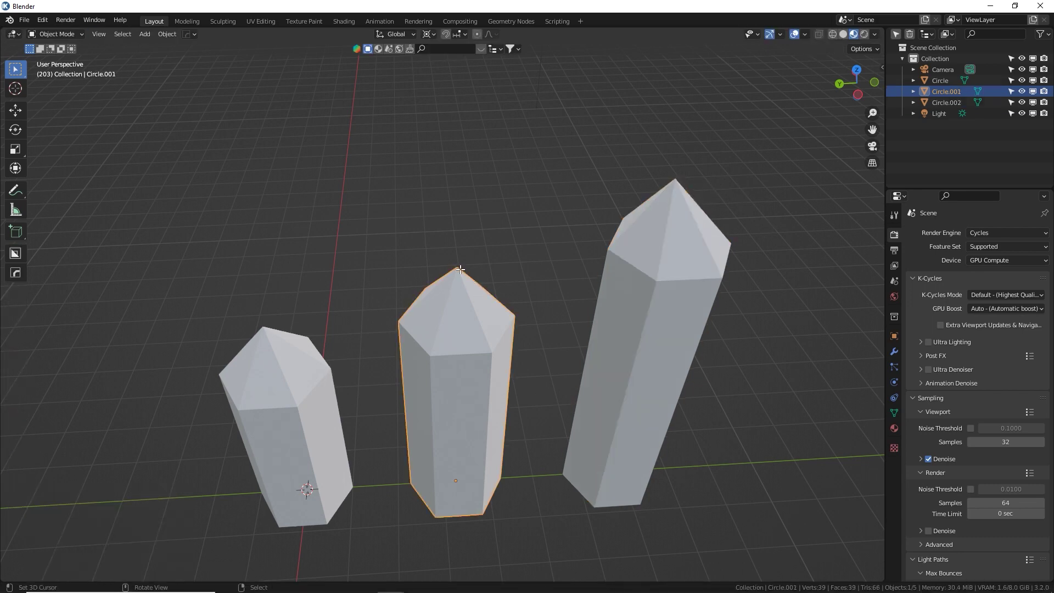
key("Tab")
left_click(460, 269)
key("g")
left_click(499, 288)
middle_click_drag(500, 291, 483, 307)
key("g")
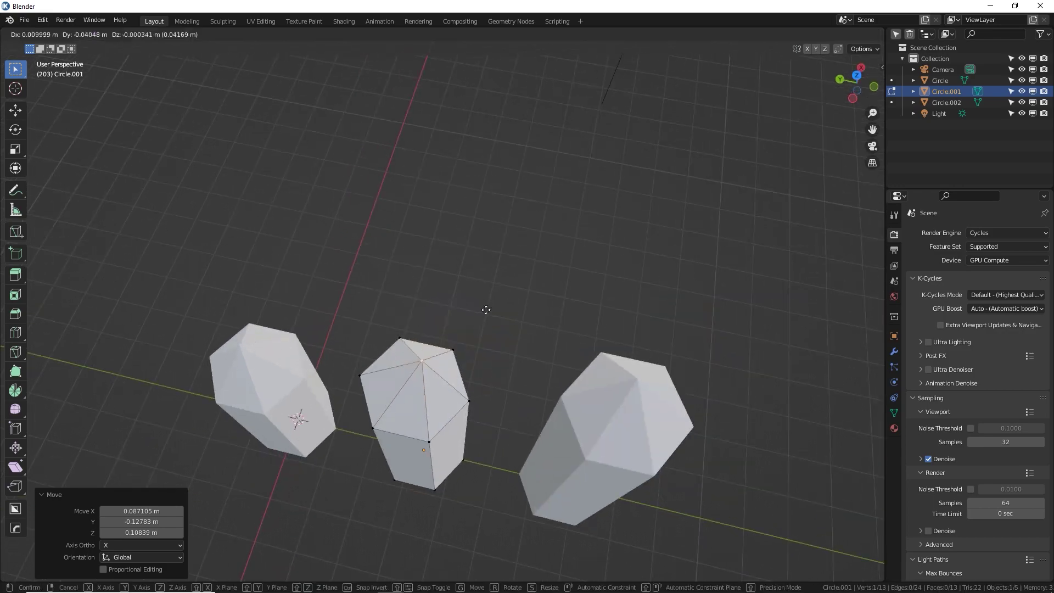
left_click(486, 310)
key("Tab")
Step: Move the tip vertex of the shortest crystal at the origin slightly off center
right_click(284, 371)
middle_click_drag(284, 371, 437, 358)
key("Tab")
key("g")
left_click(464, 409)
key("Tab")
Step: Select all three crystals and duplicate them about -3.5 m along the X axis
scroll(512, 350, "down", 3)
left_click(434, 369, "shift")
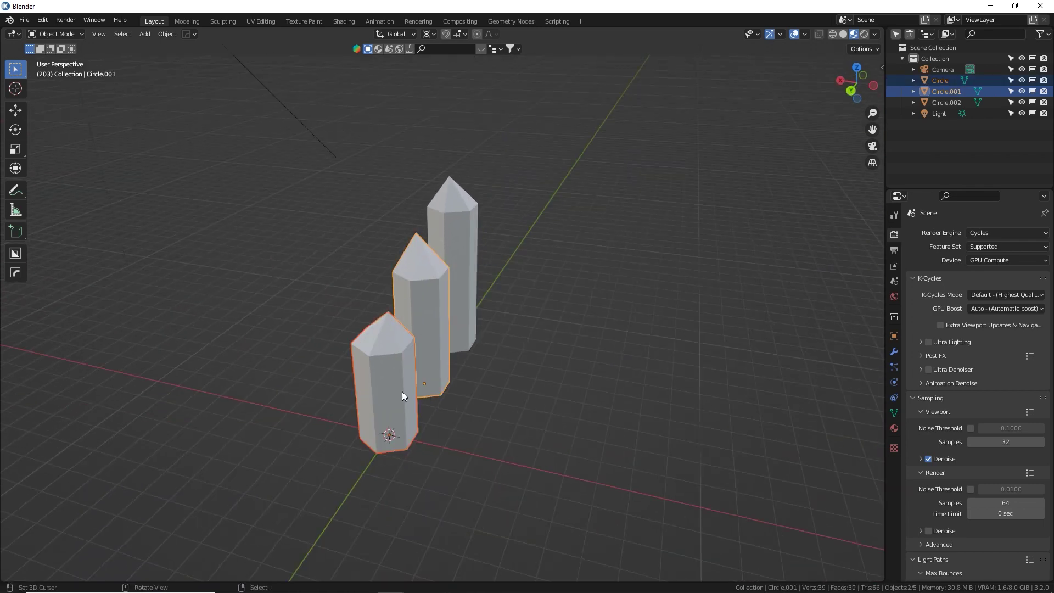
left_click(403, 391)
left_click(419, 330, "shift")
left_click(439, 249, "shift")
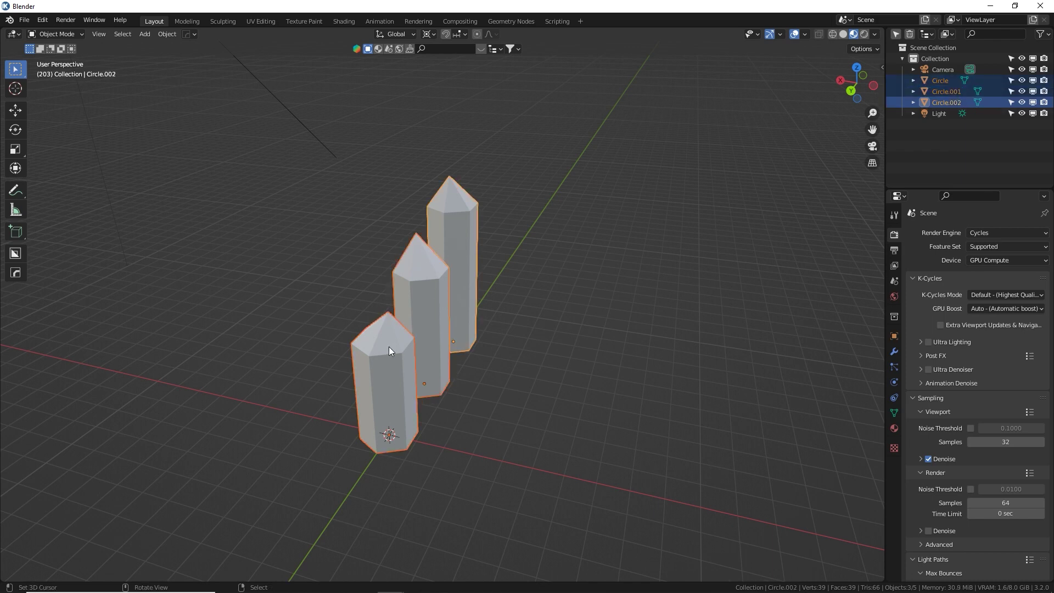
key("shift+d")
key("x")
left_click(536, 360)
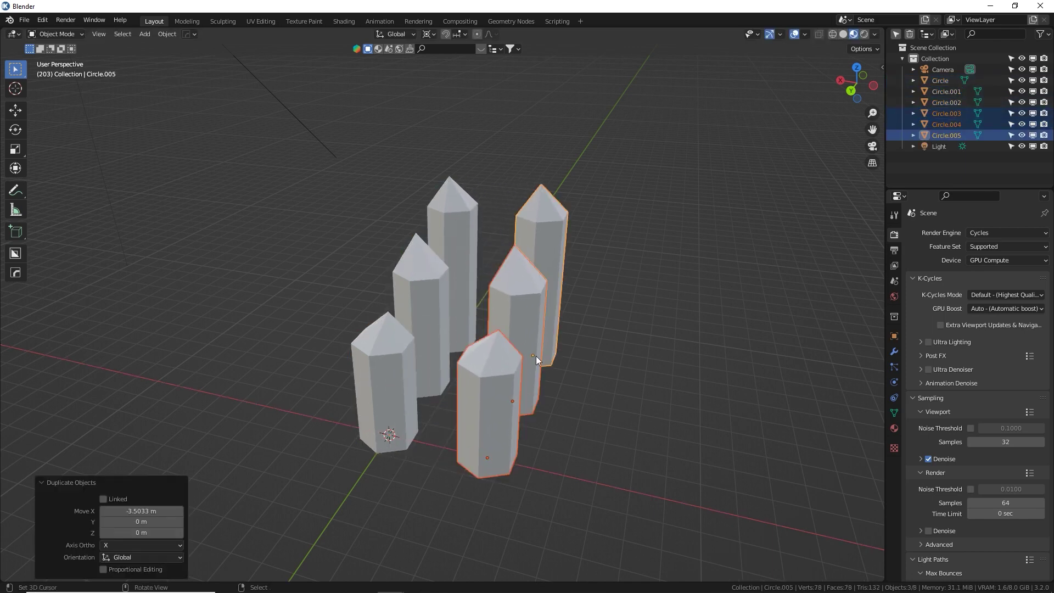
Step: Lower the pointed caps of the three duplicated crystals by about 2.93 m along Z
middle_click_drag(536, 356, 417, 458)
key("Tab")
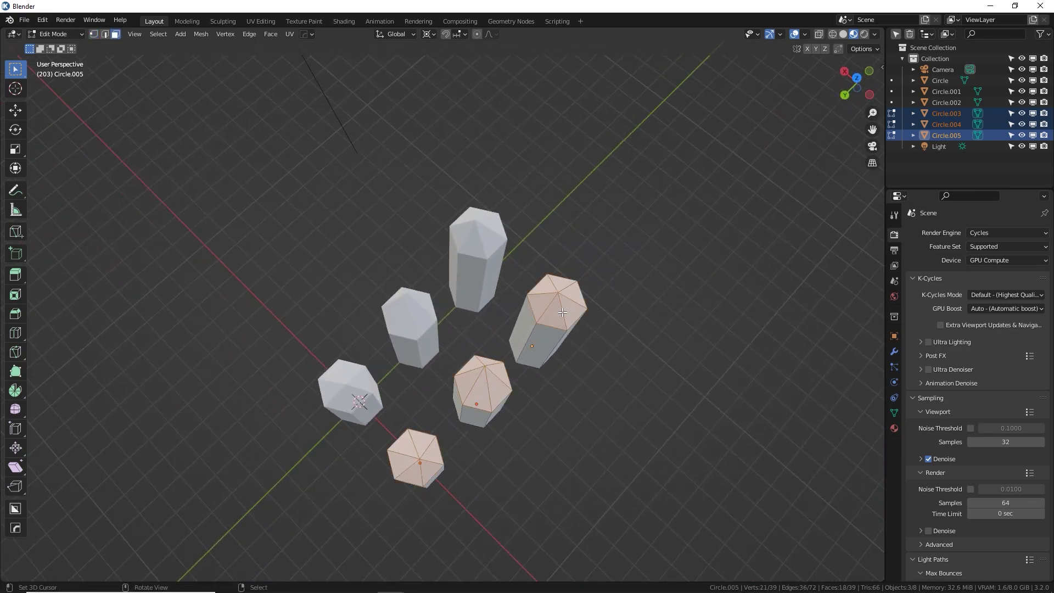
middle_click_drag(670, 364, 670, 306)
key("g")
key("z")
left_click(638, 382)
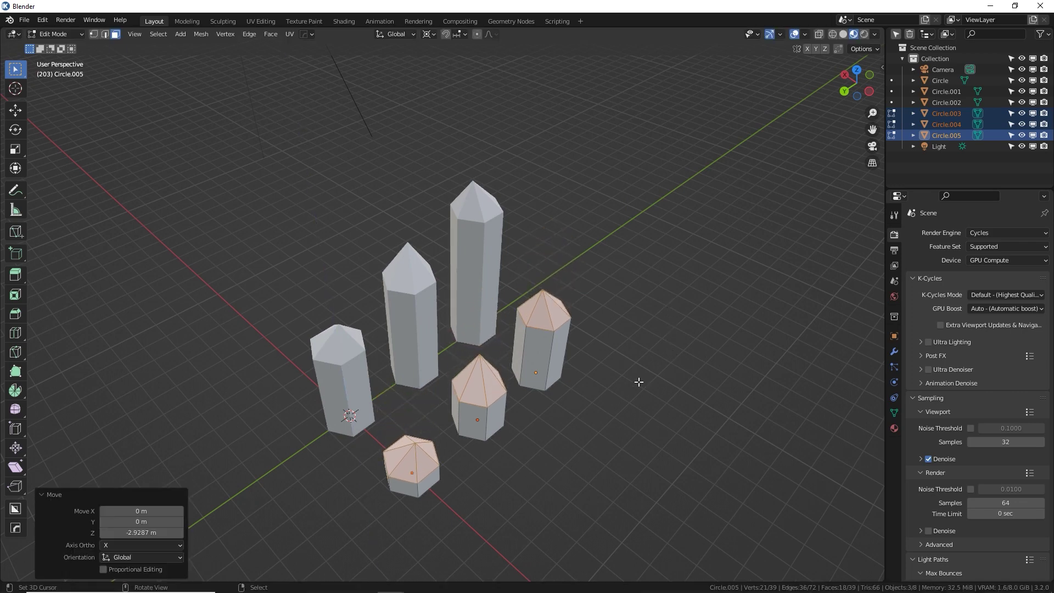
Step: Set the pivot point to Individual Origins and scale the three duplicated crystals up by a factor of about 1.3
key("a")
middle_click_drag(585, 404, 571, 384)
left_click(427, 34)
left_click(450, 70)
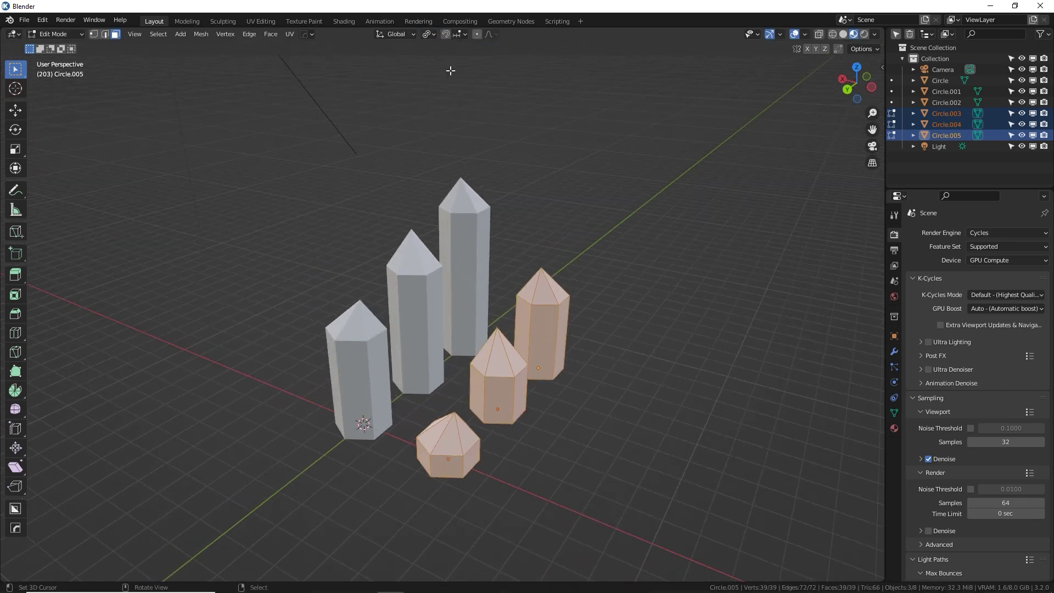
key("s")
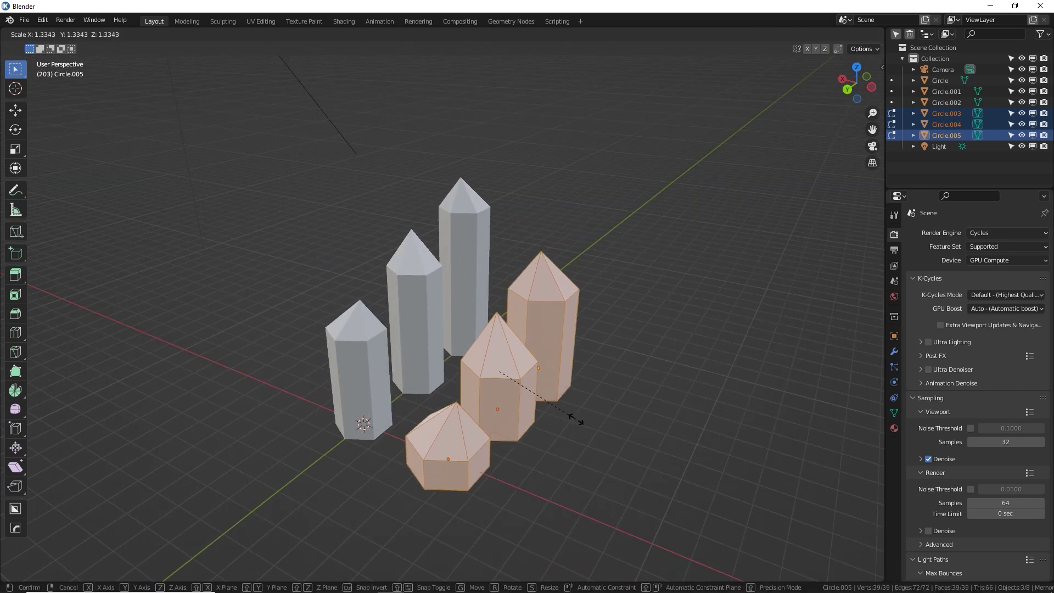
left_click(581, 412)
key("Tab")
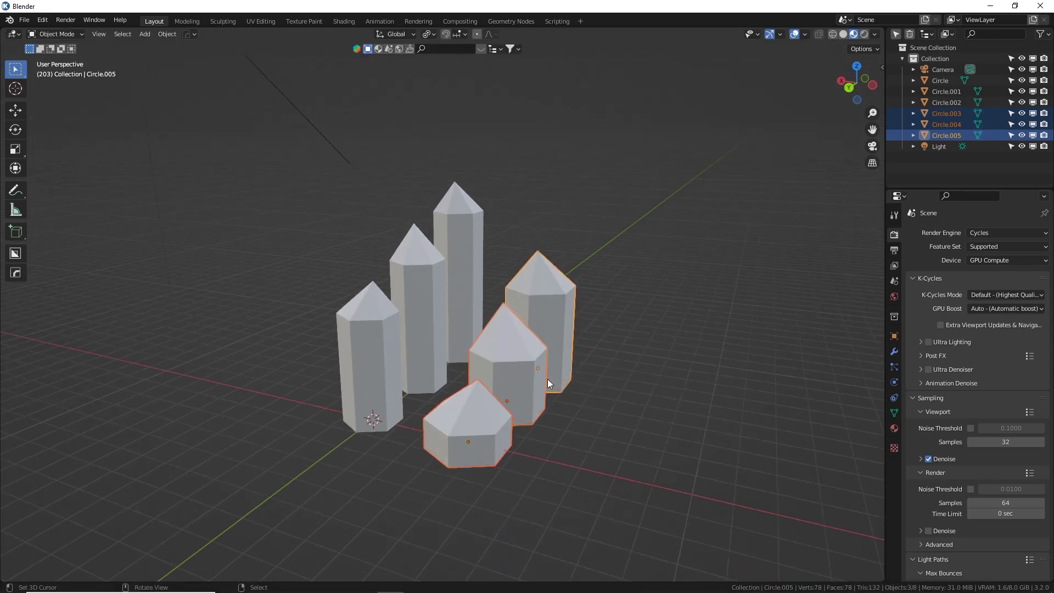
Step: Move the shortest duplicated crystal's tip vertex about 0.25 m in X and 0.27 m in Y
middle_click_drag(548, 379, 429, 440)
key("Tab")
left_click(422, 438)
key("g")
left_click(482, 431)
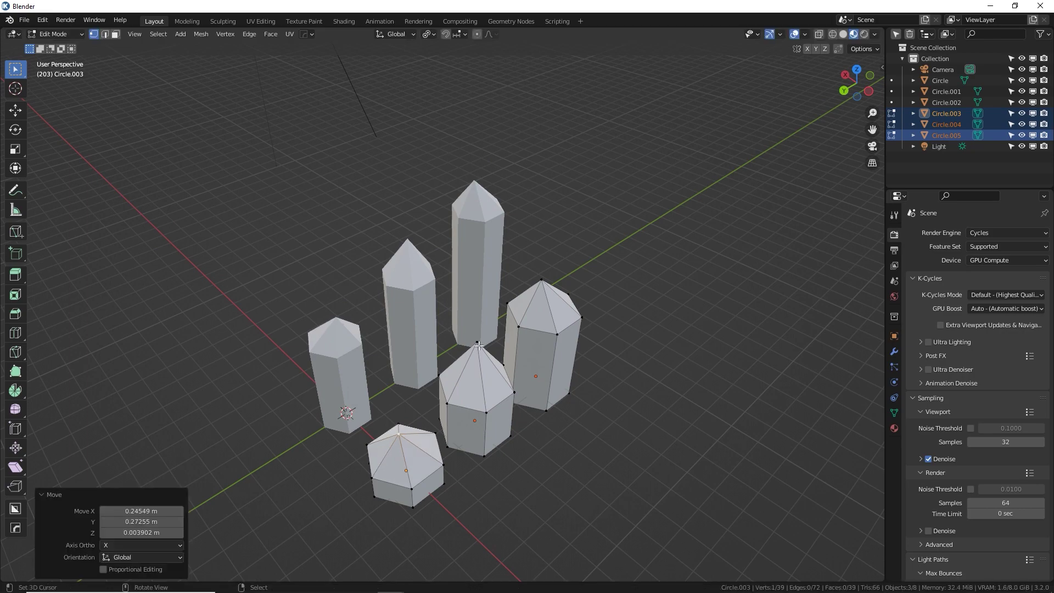
Step: Shift the tip vertices of the other two duplicated crystals off center, and return to Object Mode
left_click(477, 351)
middle_click_drag(479, 352, 581, 252)
key("g")
left_click(571, 388)
left_click(536, 295)
key("g")
left_click(548, 297)
key("Tab")
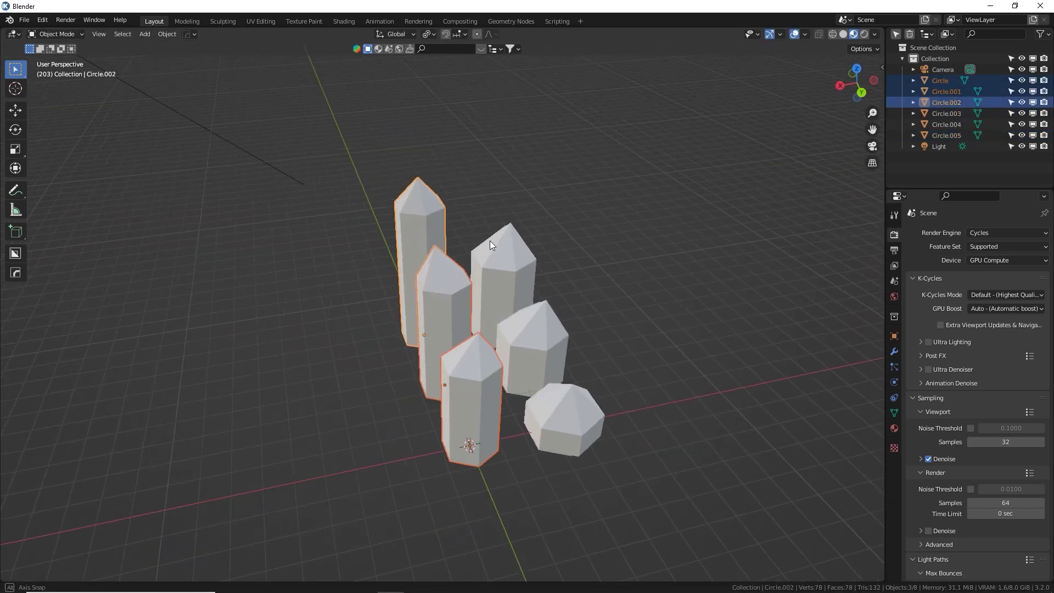
middle_click_drag(490, 242, 523, 249)
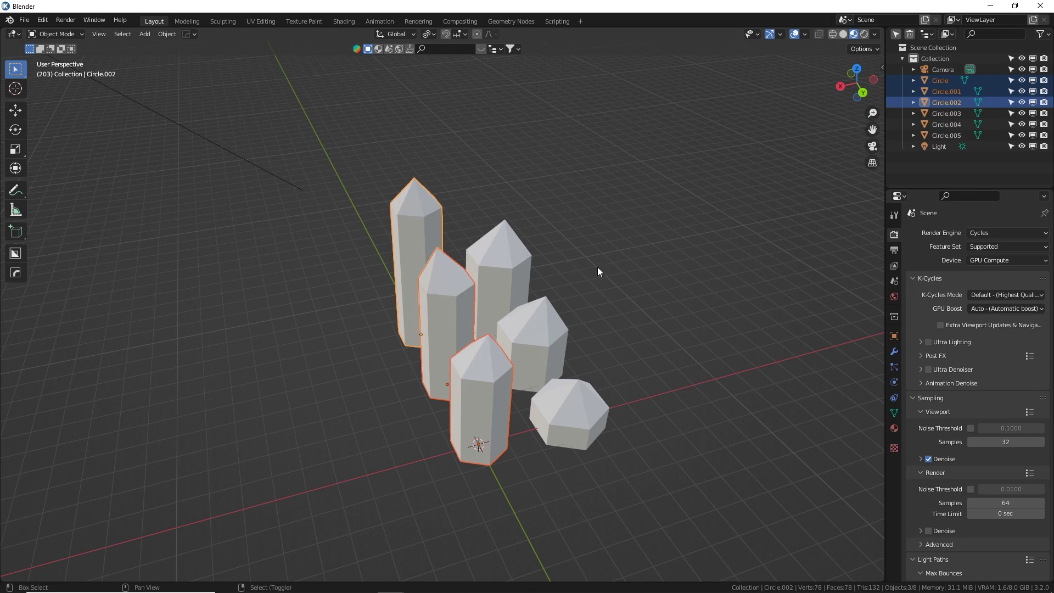
Step: Duplicate the three selected crystals and move the copies about 3.14 m along X
key("shift+d")
key("x")
left_click(518, 284)
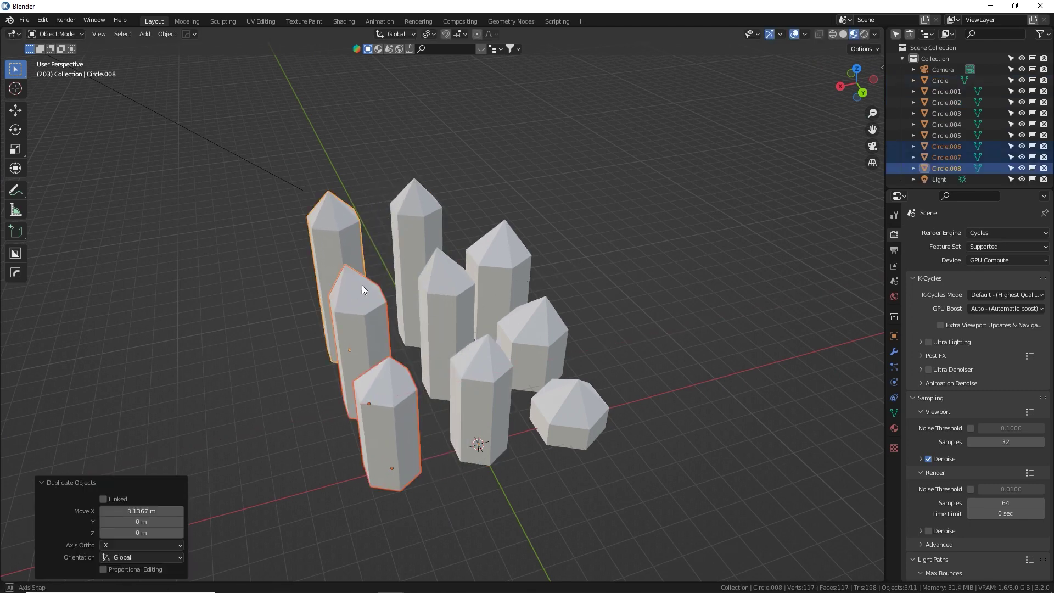
Step: Bevel a connected run of edges along the side and over the cap of the tallest new crystal
scroll(378, 321, "up", 3)
middle_click_drag(386, 306, 502, 279)
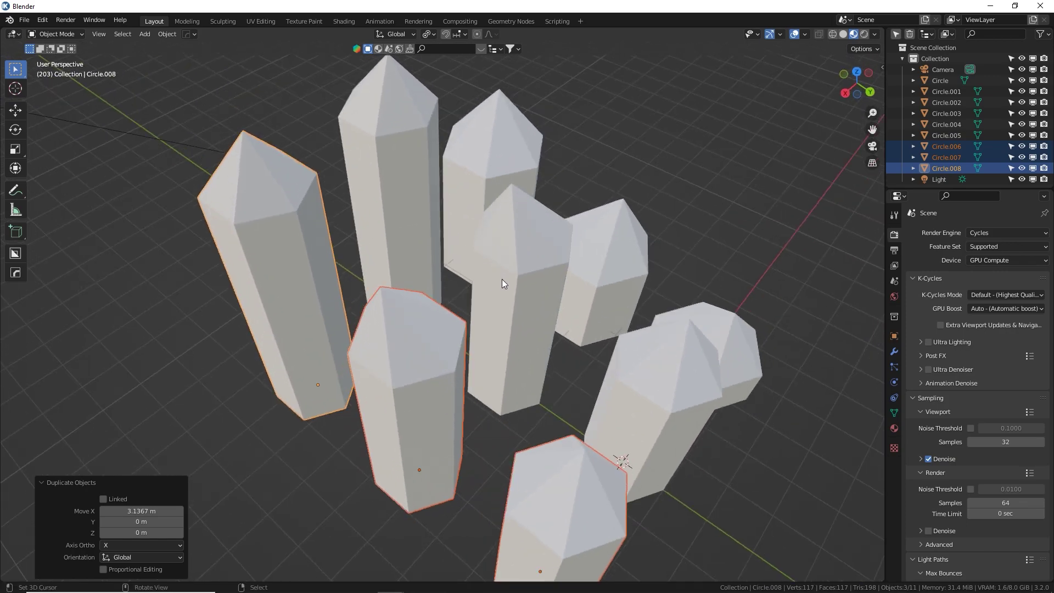
scroll(502, 279, "down", 2)
key("Tab")
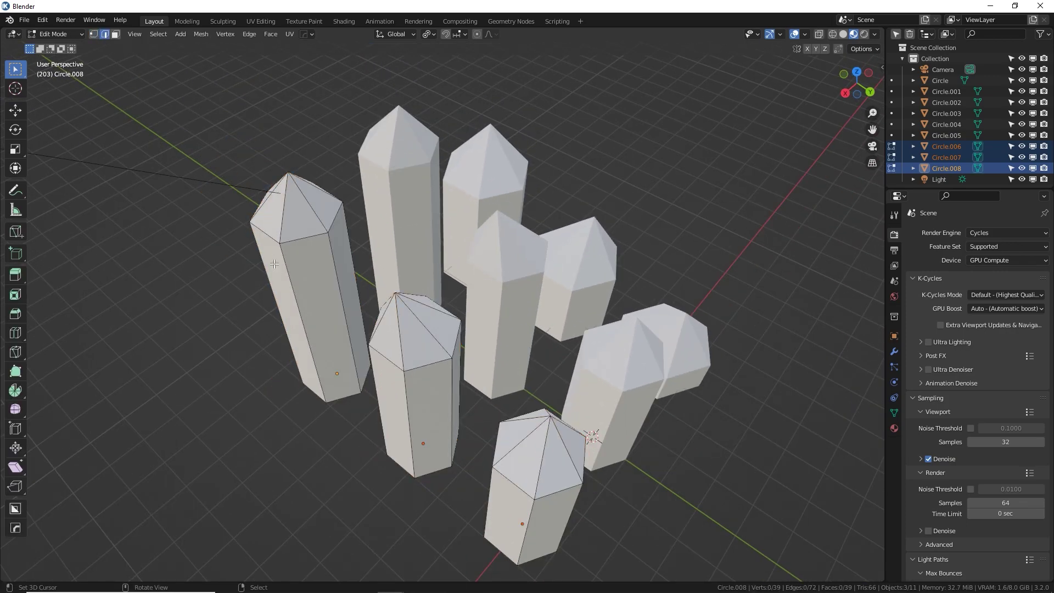
middle_click_drag(307, 278, 544, 295)
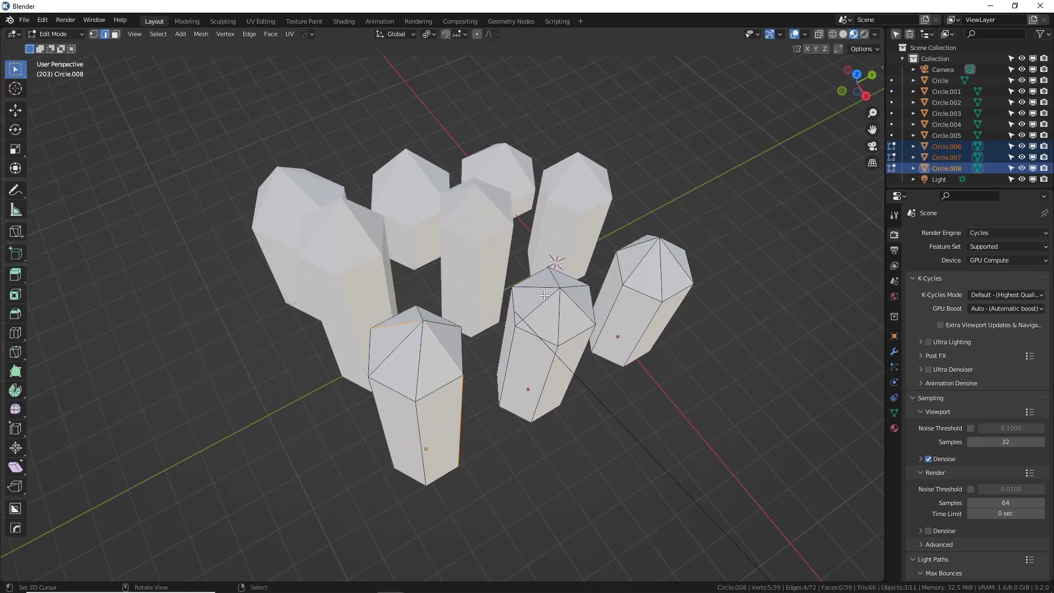
key("ctrl+b")
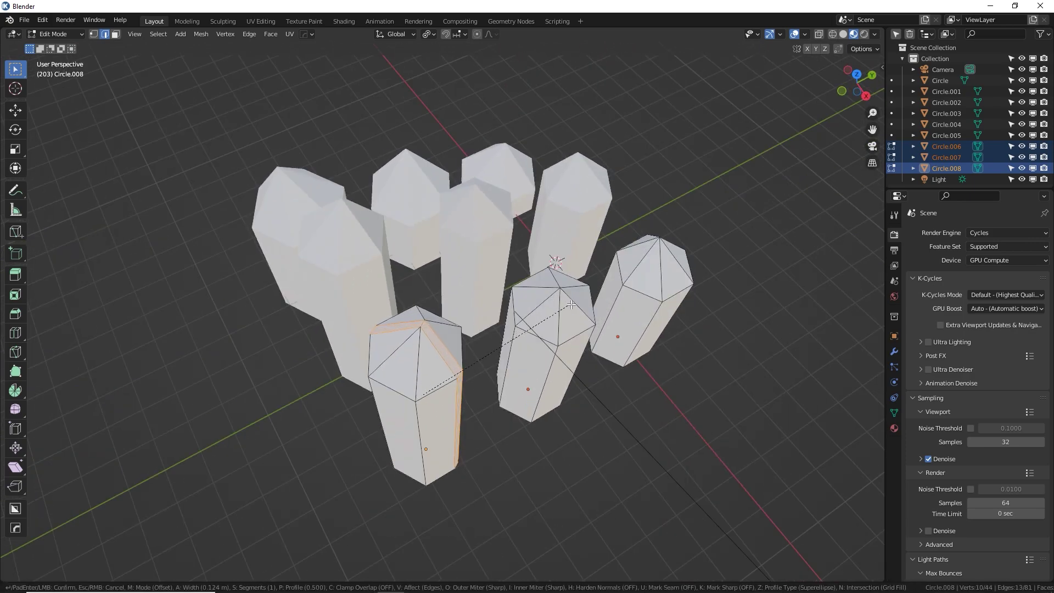
left_click(559, 301)
Step: Bevel a side edge and its adjoining cap edge on the middle crystal of the new row
middle_click_drag(559, 301, 510, 294)
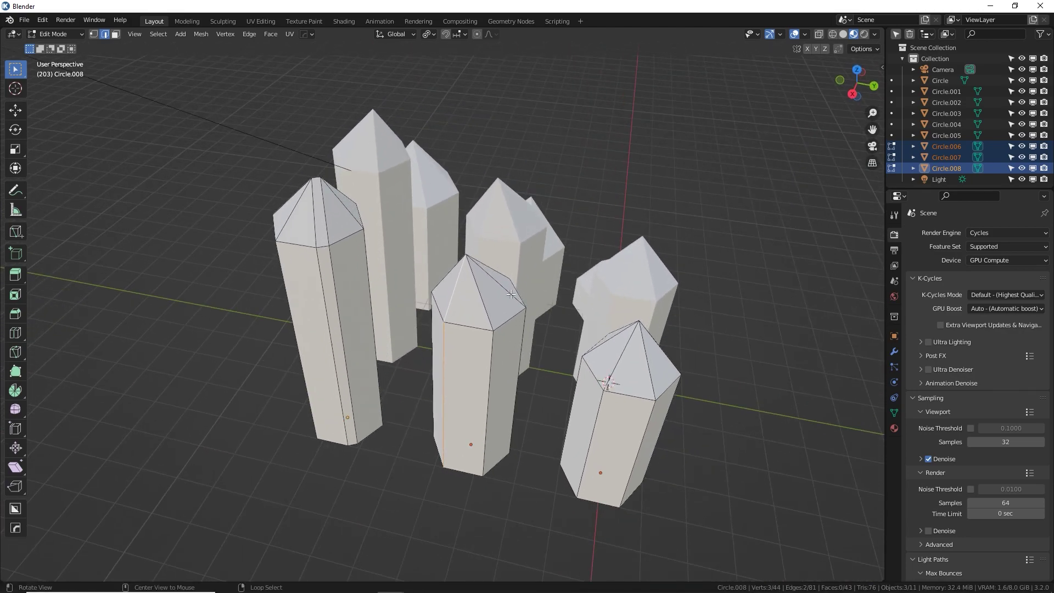
key("ctrl+b")
left_click(590, 341)
Step: Bevel the edge loop around the cap's base and a run of side edges on the shortest new crystal, and return to Object Mode
middle_click_drag(590, 341, 609, 387)
left_click(590, 381, "alt")
key("ctrl+b")
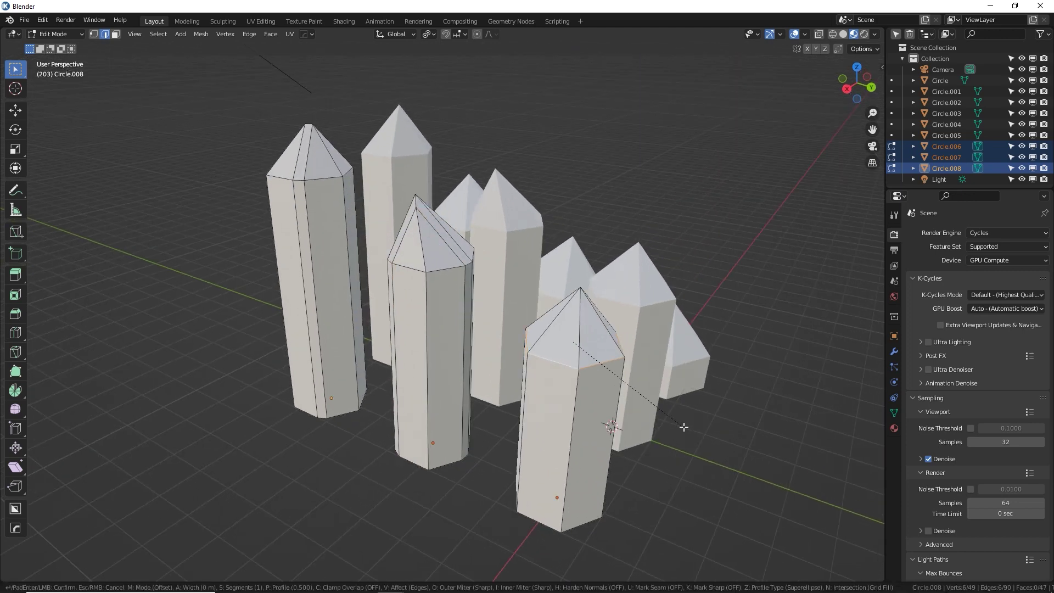
left_click(686, 428)
left_click(555, 308, "alt")
middle_click_drag(582, 328, 605, 352)
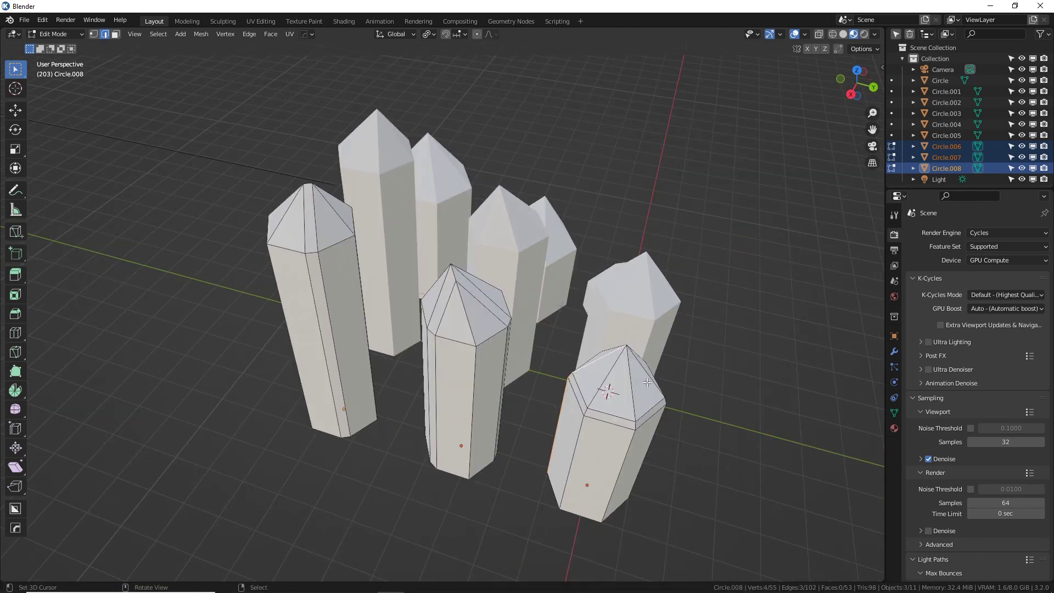
key("ctrl+b")
left_click(674, 396)
key("Tab")
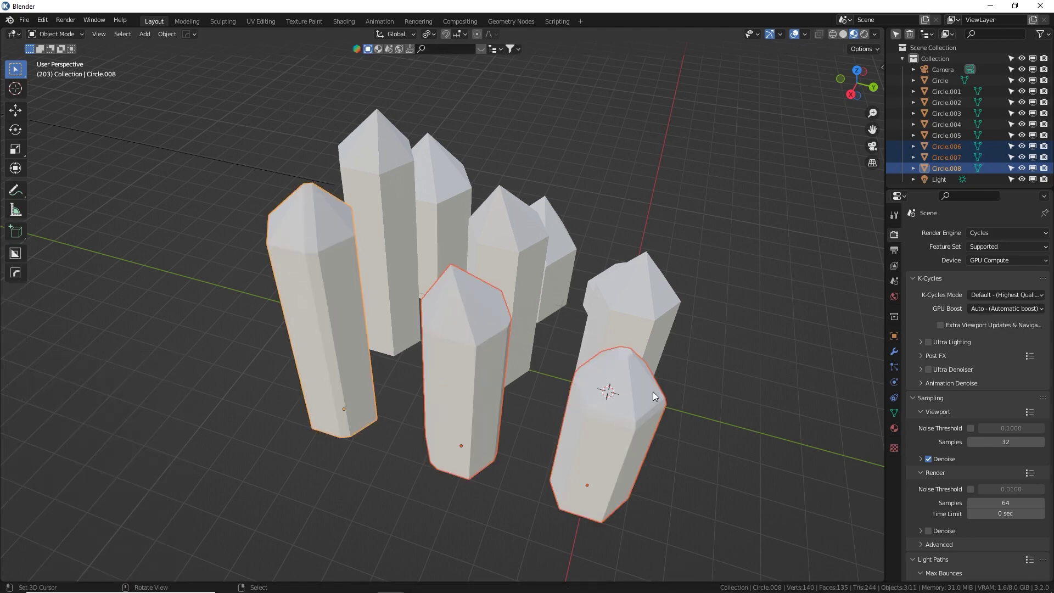
Step: Bevel another edge on the middle crystal of the new row to vary its facets, and return to Object Mode
middle_click_drag(653, 391, 362, 237)
scroll(442, 269, "up", 3)
key("Tab")
left_click(437, 264)
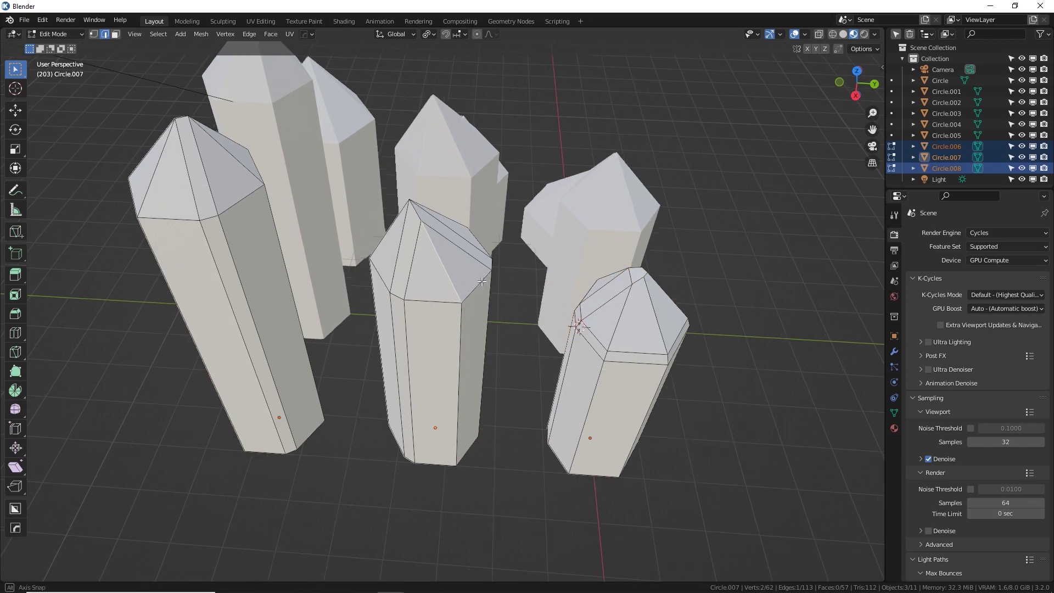
middle_click_drag(437, 264, 384, 324)
key("ctrl+b")
left_click(551, 327)
key("Tab")
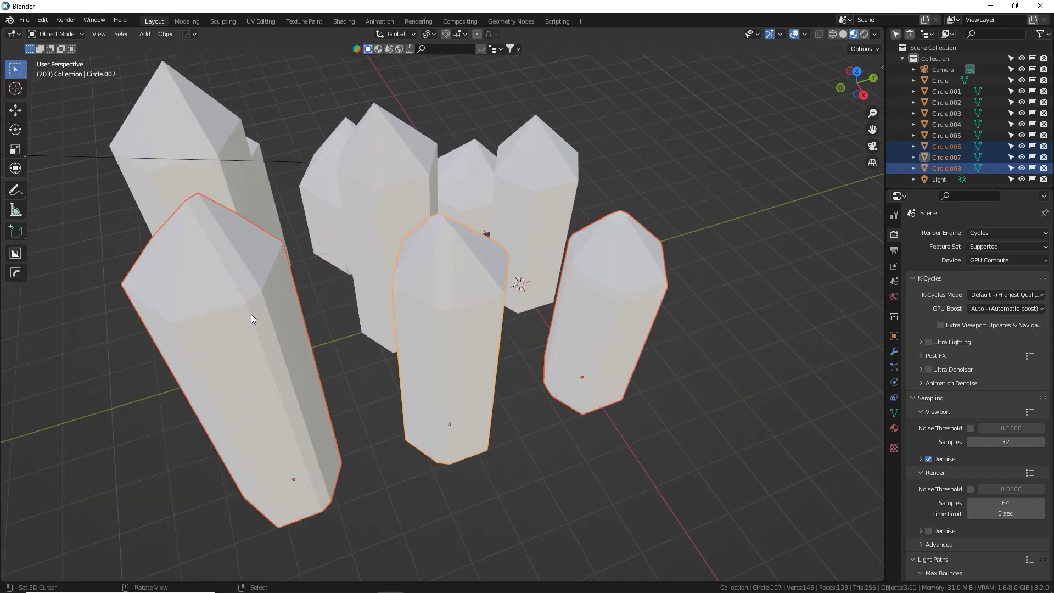
Step: Bevel a side edge and its cap edge on the crystal standing at the 3D cursor, and return to Object Mode
left_click(252, 314)
middle_click_drag(251, 314, 378, 427)
left_click(482, 372)
key("Tab")
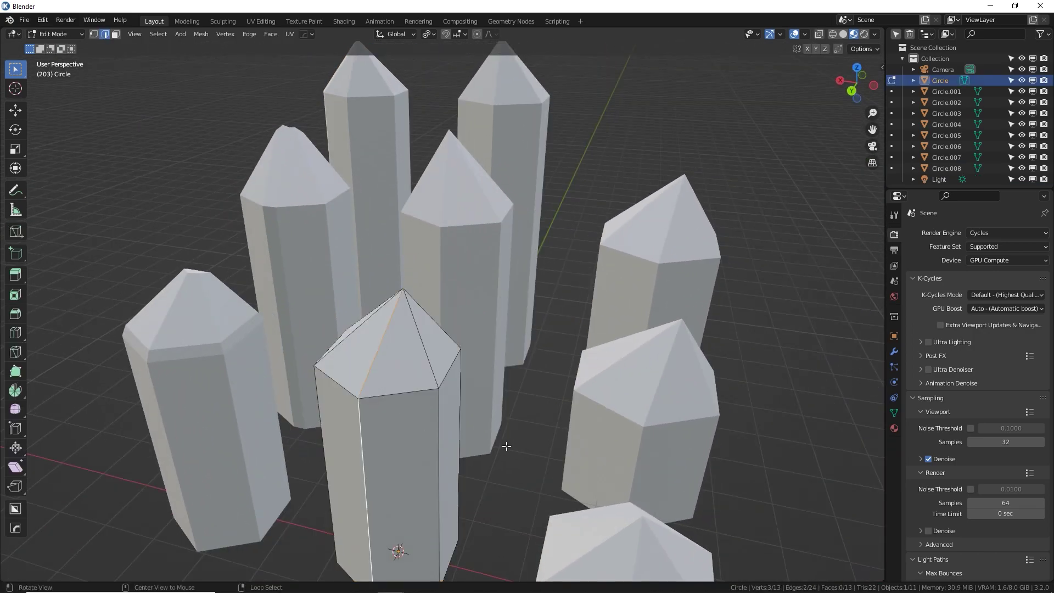
key("ctrl+b")
left_click(533, 456)
middle_click_drag(532, 456, 491, 447)
key("Tab")
Step: Bevel selected edges of the tall crystal Circle.002 to add narrow facets, and return to Object Mode
right_click(548, 229)
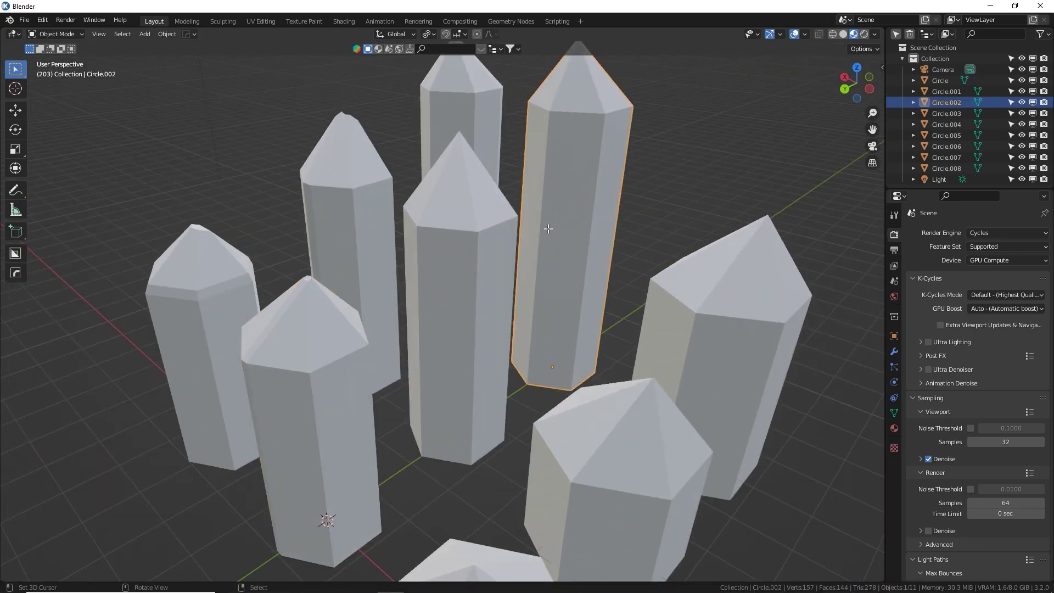
key("Tab")
middle_click_drag(593, 224, 822, 433)
key("ctrl+b")
left_click(642, 369)
key("Tab")
Step: Create a new material named Quartz on the wide crystal Circle.005
left_click(624, 388)
left_click(894, 428)
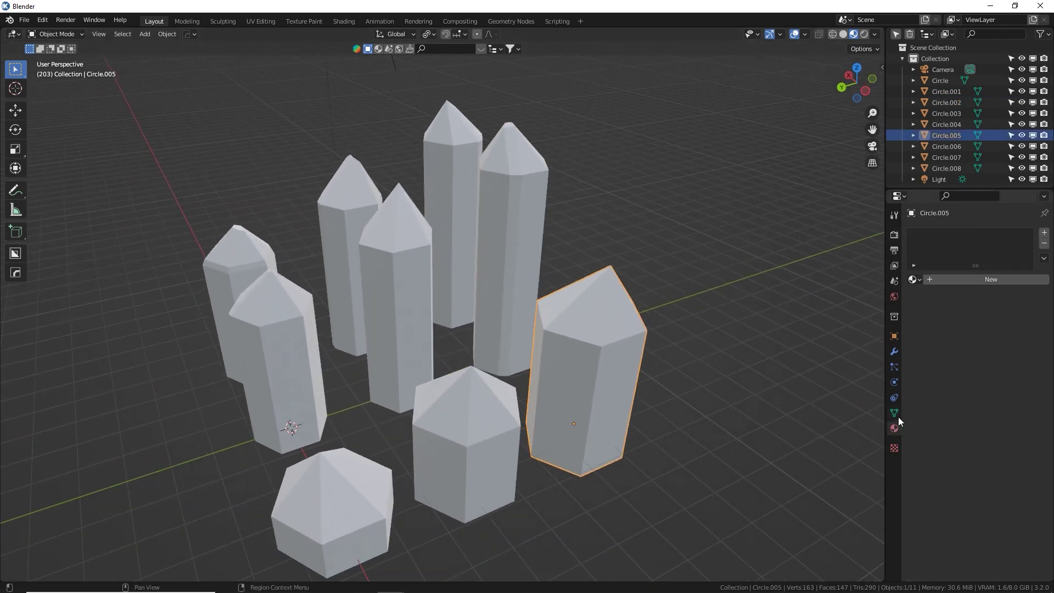
left_click(974, 281)
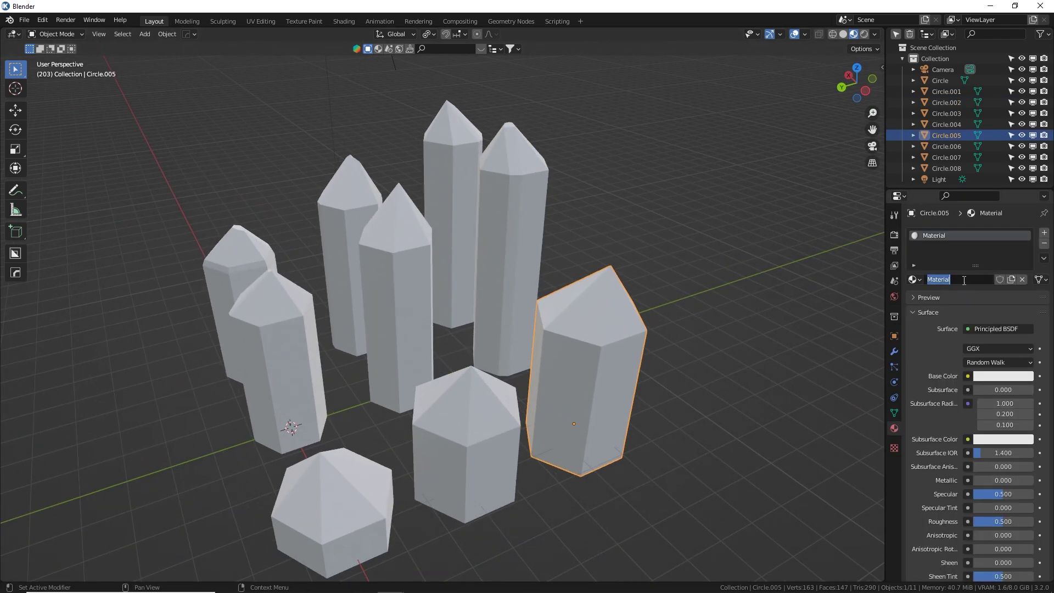
key("Return")
Step: Select all crystals with Circle.005 active and link its Quartz material to them
scroll(552, 233, "down", 5)
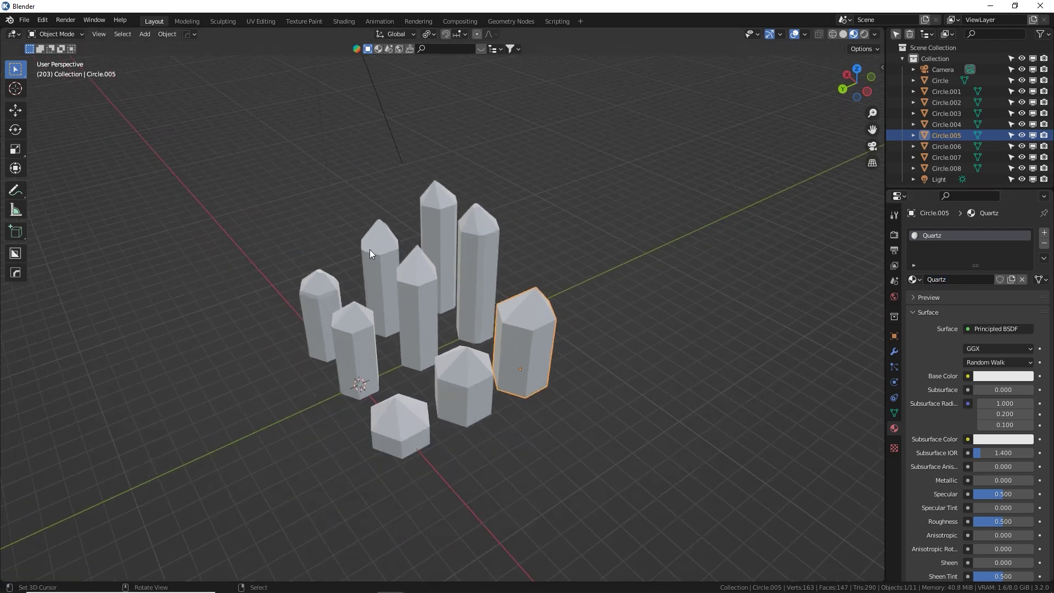
middle_click_drag(369, 249, 529, 331)
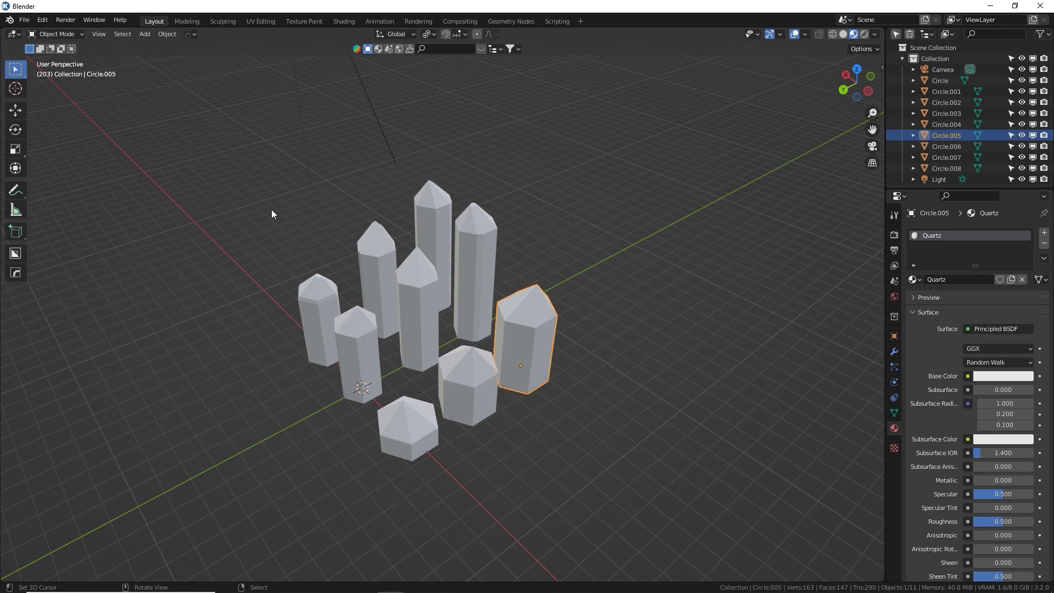
key("b")
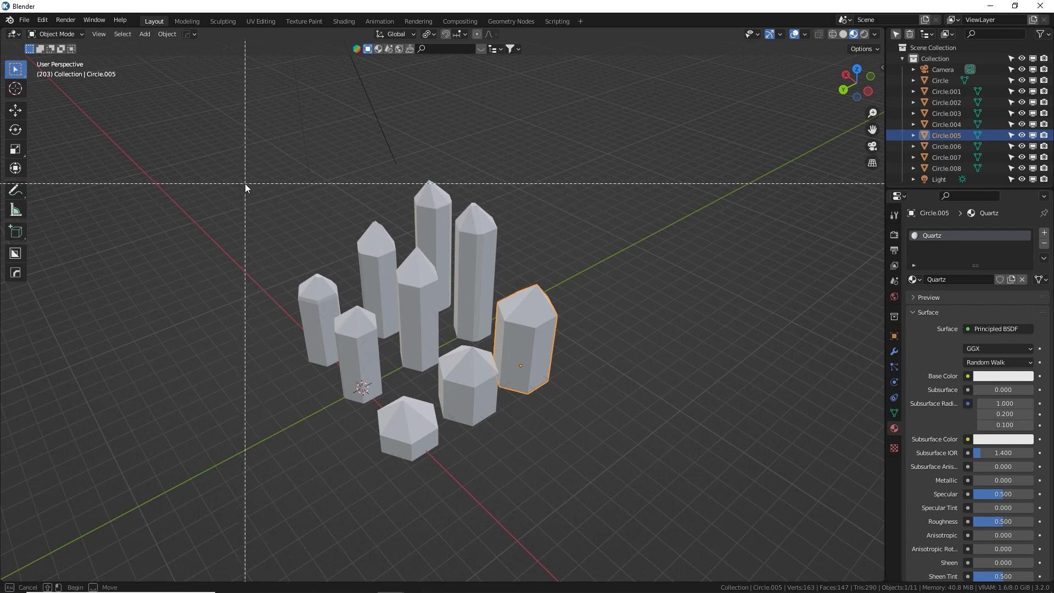
left_click_drag(245, 183, 575, 446)
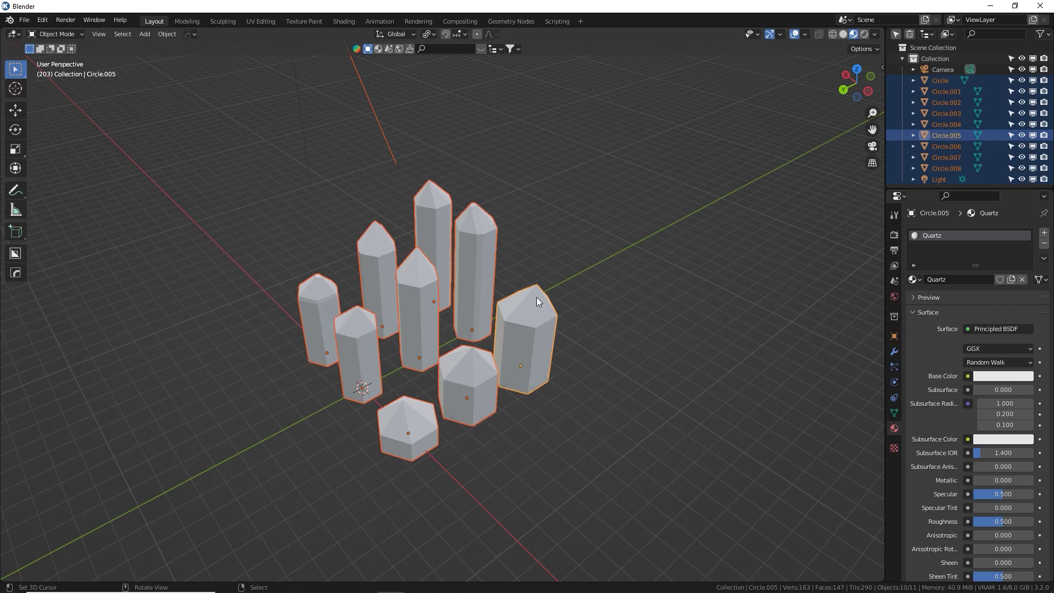
scroll(559, 324, "up", 3)
scroll(622, 302, "down", 3)
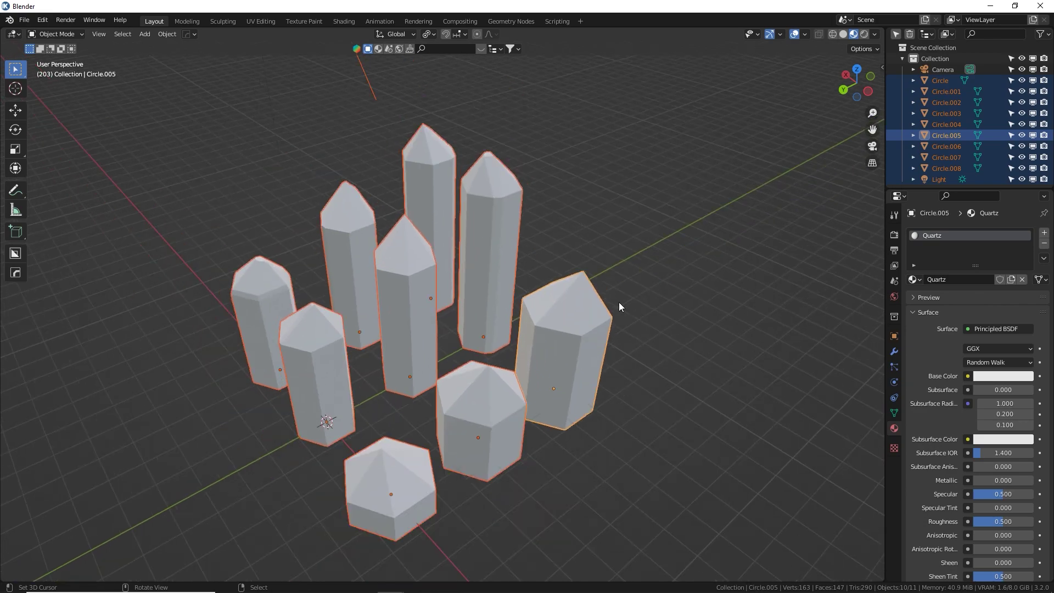
key("ctrl+l")
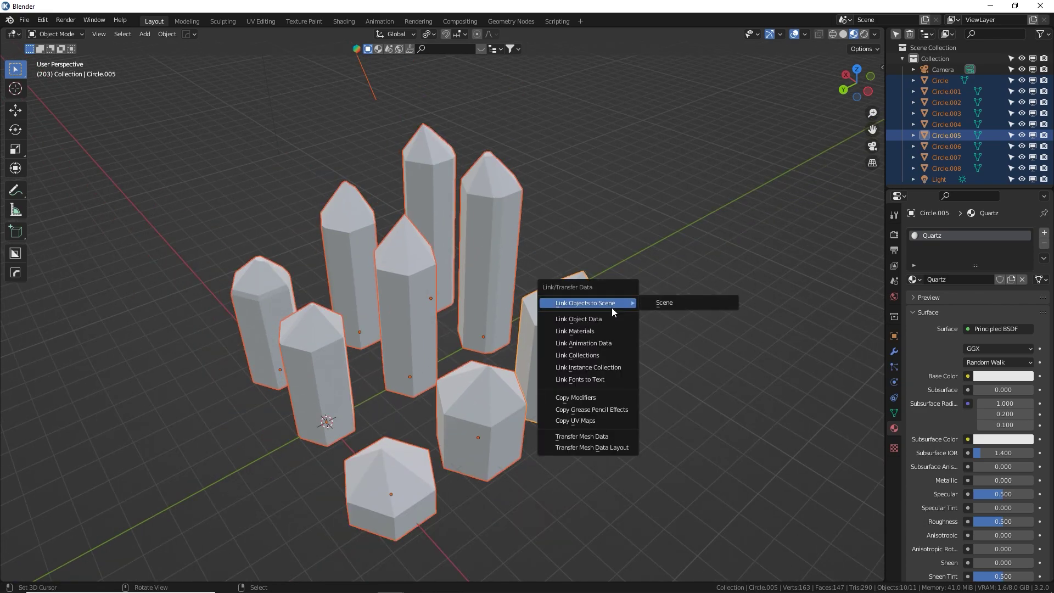
left_click(602, 331)
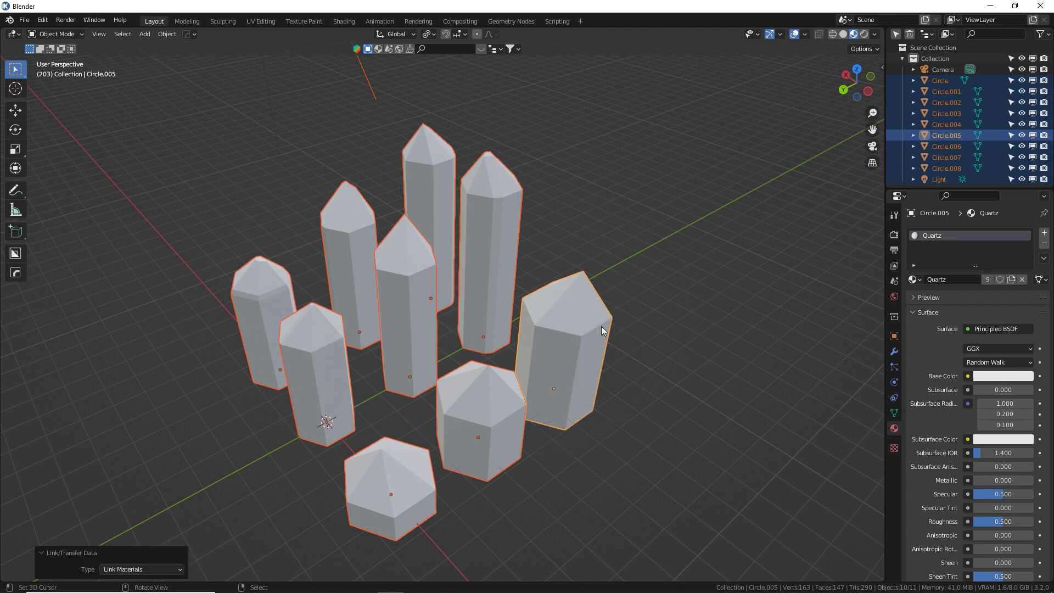
Step: Check the material assigned to several individual crystals
left_click(376, 292)
left_click(493, 236)
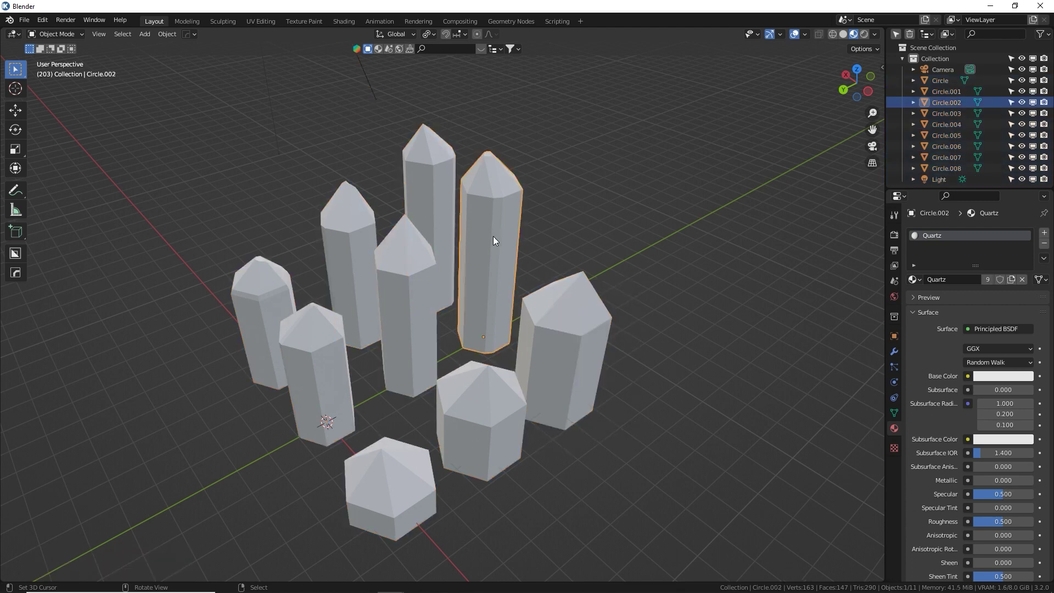
left_click(452, 360)
left_click(456, 380)
left_click(360, 364)
left_click(411, 344)
left_click(269, 317)
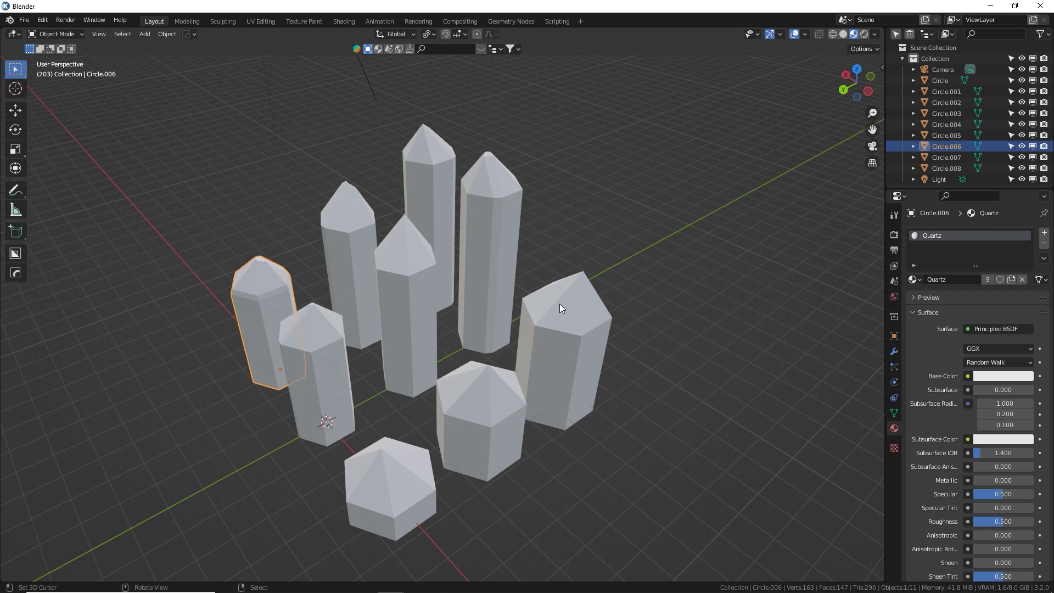
Step: Select all the crystals without the light and move them to a new collection named Crystals
middle_click_drag(423, 235, 423, 215)
scroll(422, 215, "down", 2)
key("b")
left_click_drag(250, 218, 721, 481)
scroll(506, 292, "down", 3)
scroll(506, 292, "down", 1)
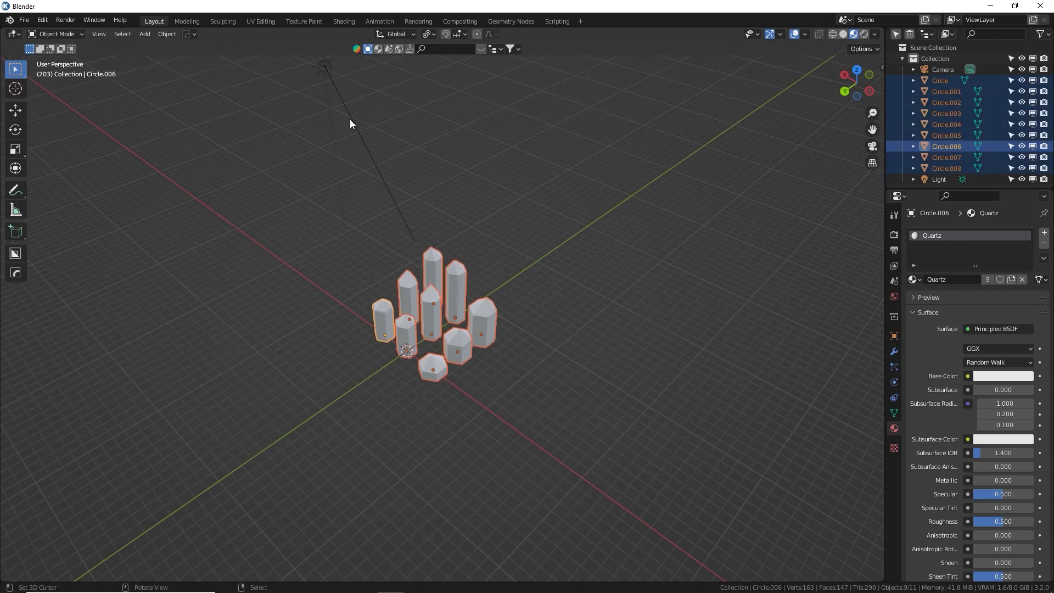
middle_click_drag(343, 97, 336, 64)
middle_click_drag(402, 209, 409, 235)
scroll(410, 235, "up", 5)
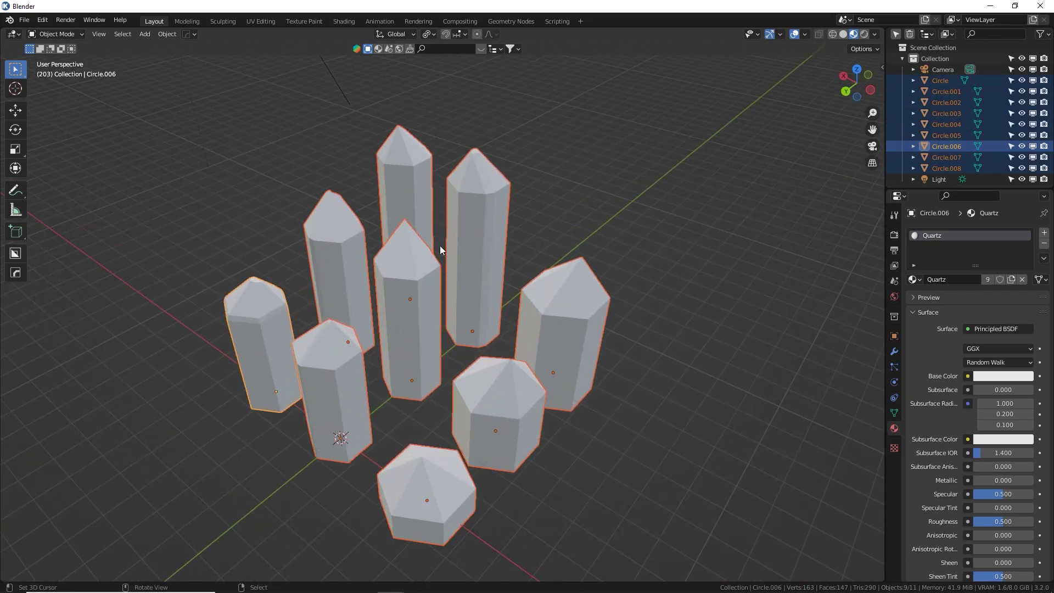
key("m")
left_click(496, 245)
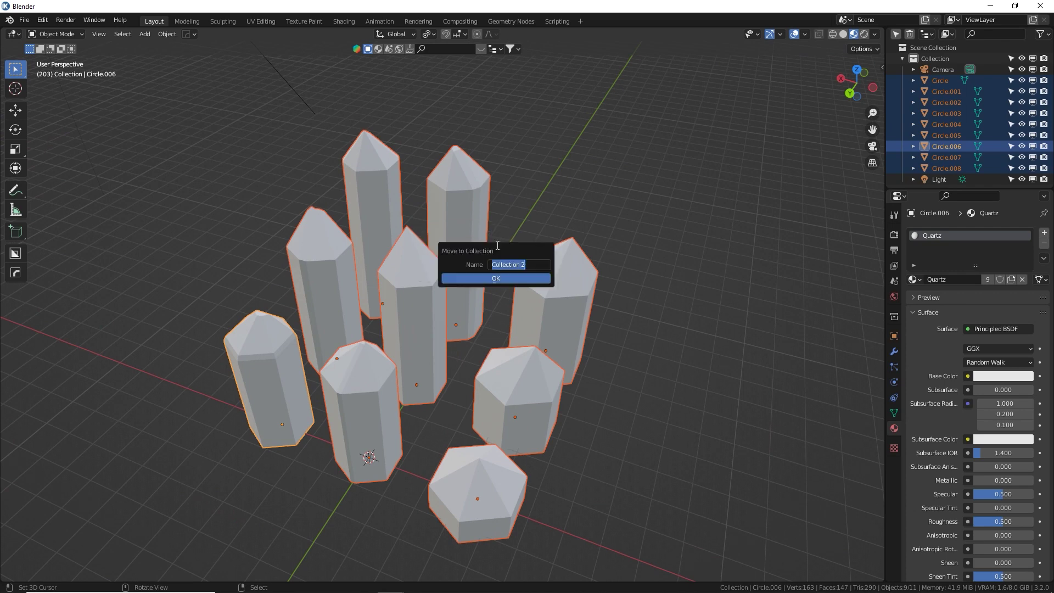
type("Crystals")
left_click(500, 277)
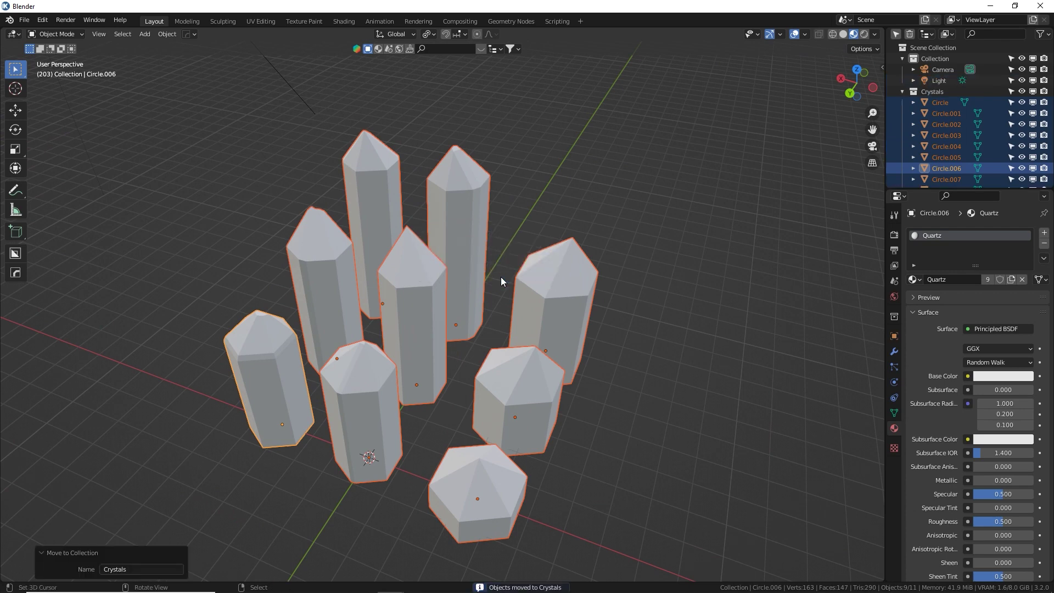
Step: Move all the crystals about -51.19 m along Y, away from the origin
scroll(501, 277, "down", 5)
middle_click_drag(495, 279, 450, 299)
key("g")
key("y")
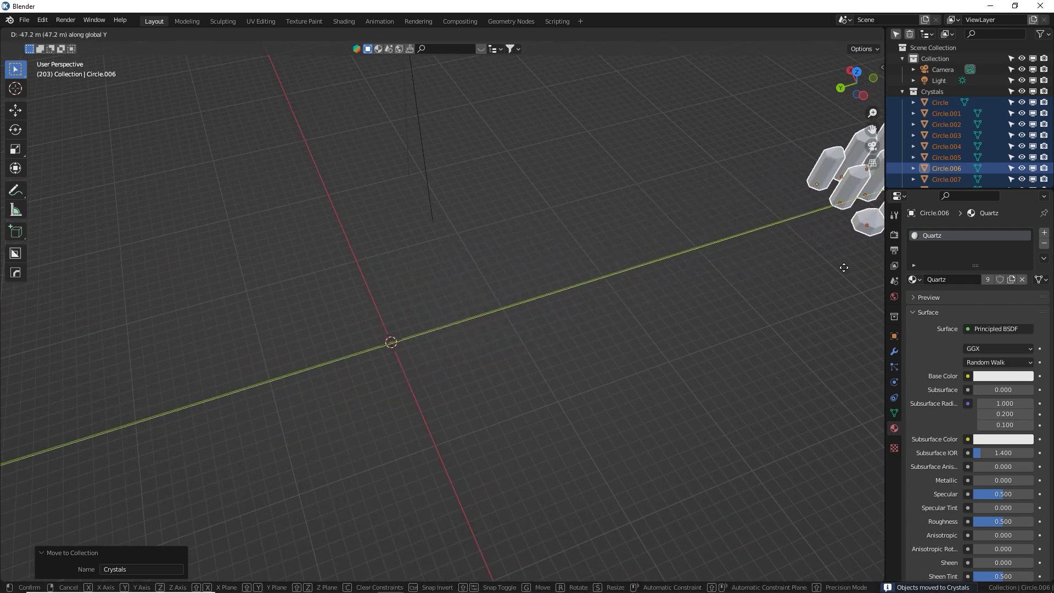
left_click(534, 310)
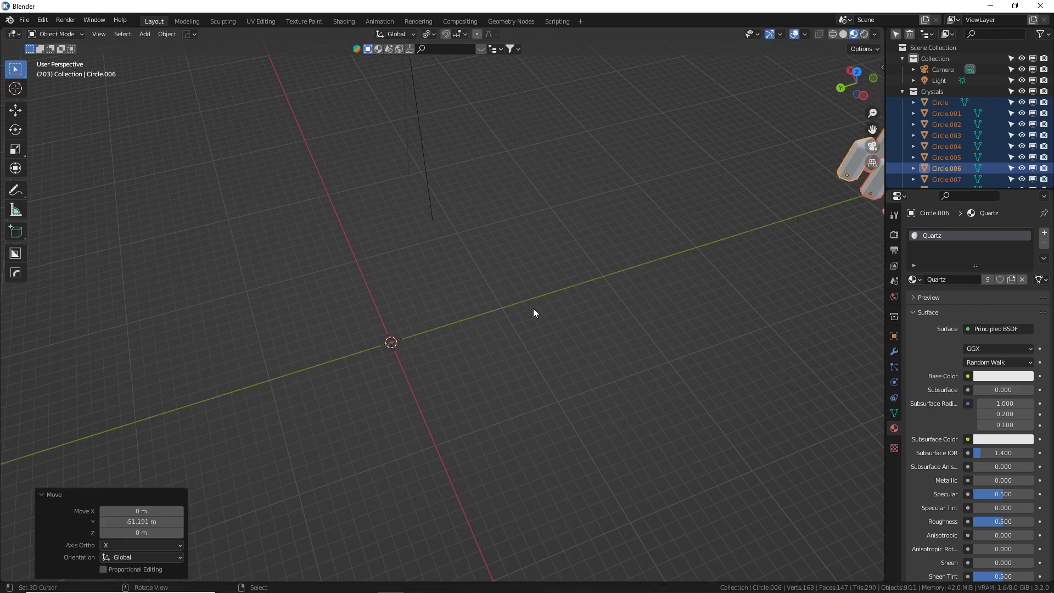
Step: Add a Round Cube mesh at the origin using the Rounded Cube preset, with radius 3.55 and 7 arc divisions
middle_click_drag(534, 310, 514, 332)
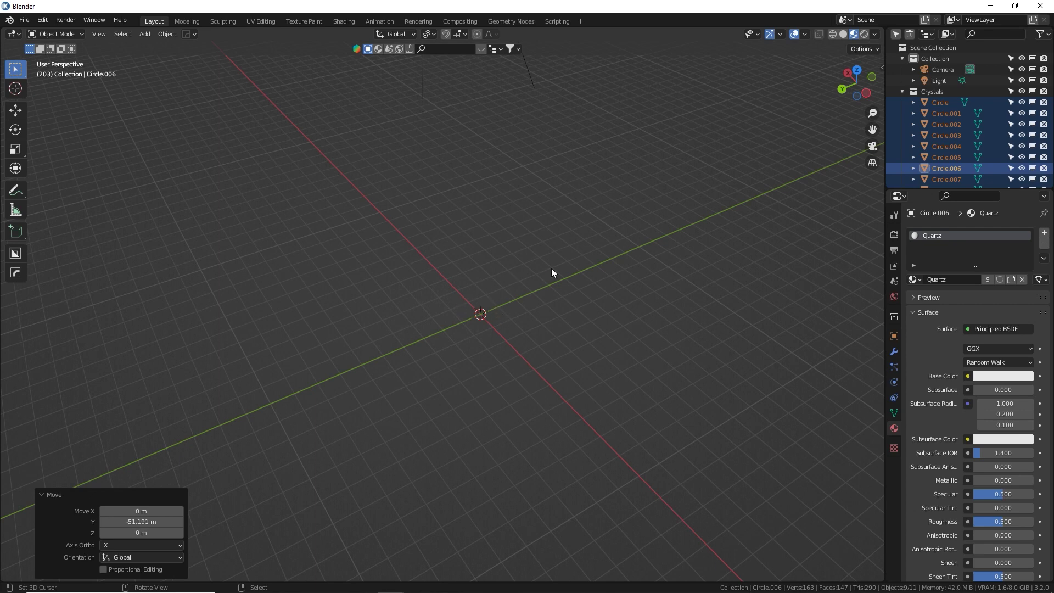
key("shift+a")
mouse_move(551, 272)
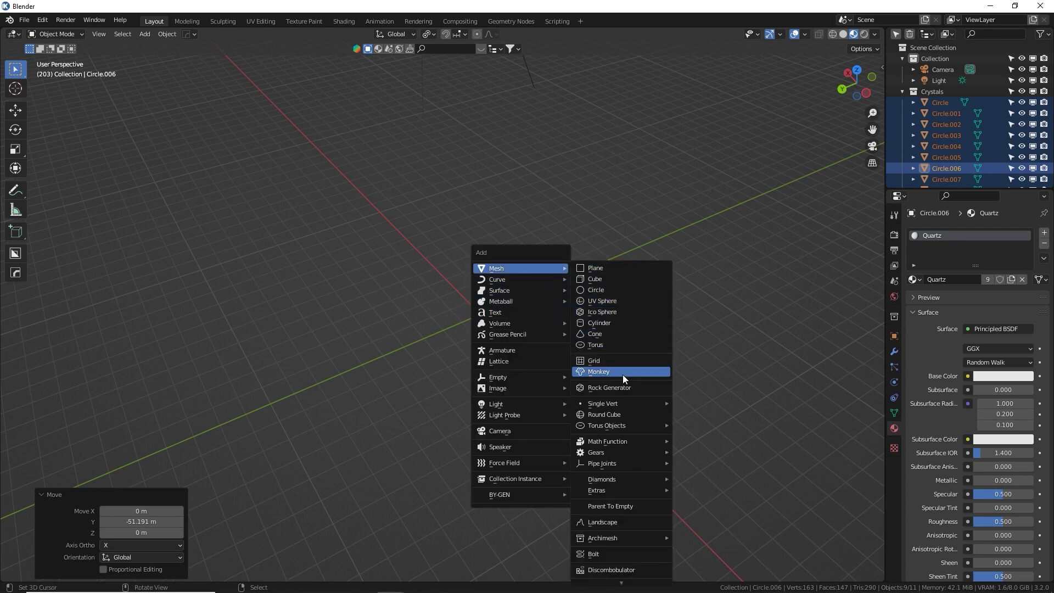
left_click(623, 411)
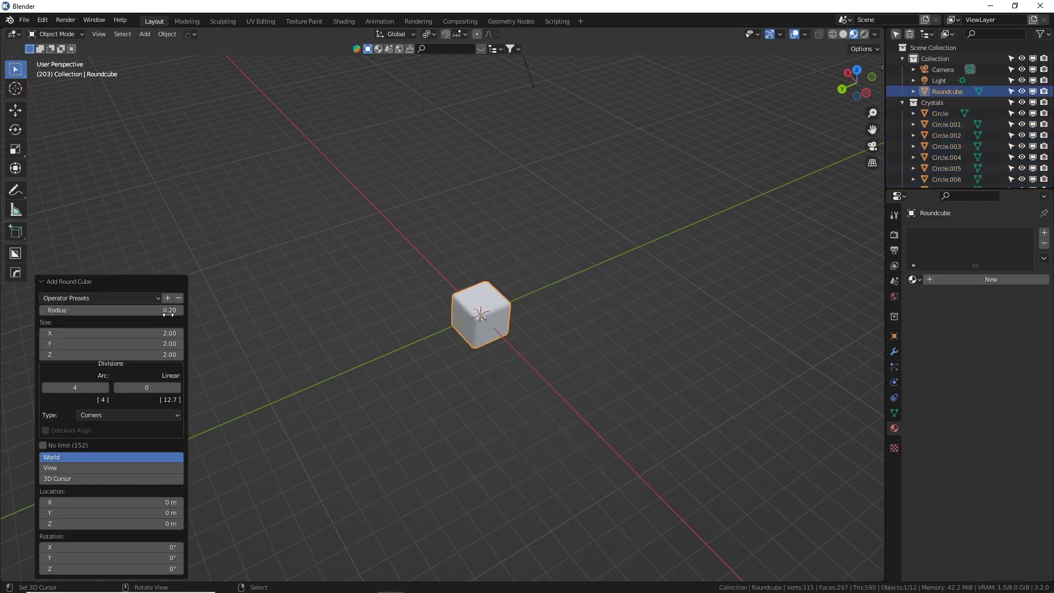
left_click(123, 298)
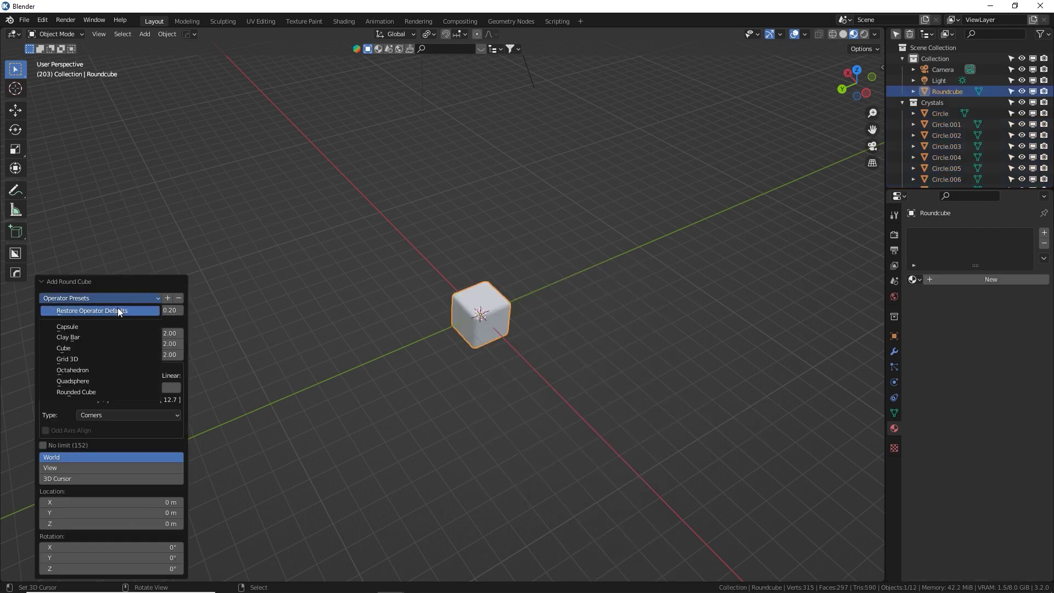
left_click(96, 393)
left_click_drag(82, 310, 143, 310)
middle_click_drag(427, 298, 367, 221)
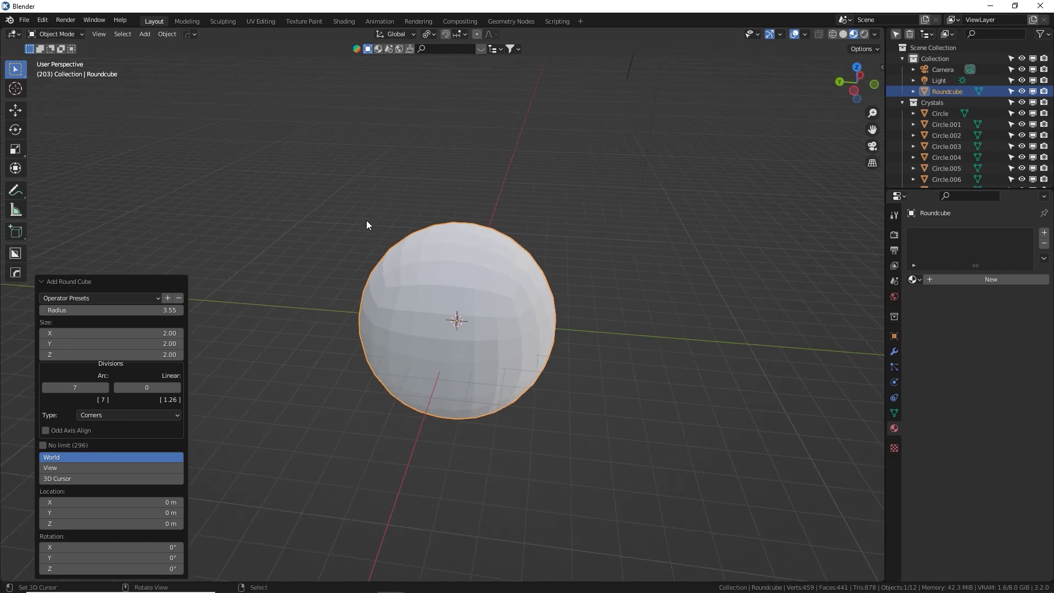
Step: Split the 3D viewport into two stacked areas and turn the upper one into a Geometry Node Editor
left_click(46, 283)
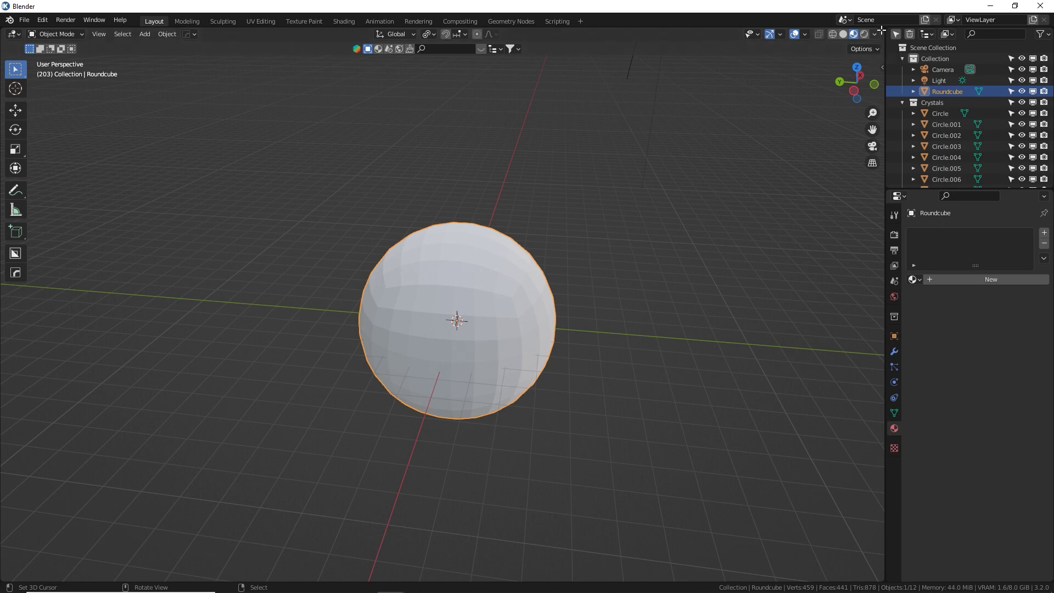
left_click_drag(881, 30, 867, 352)
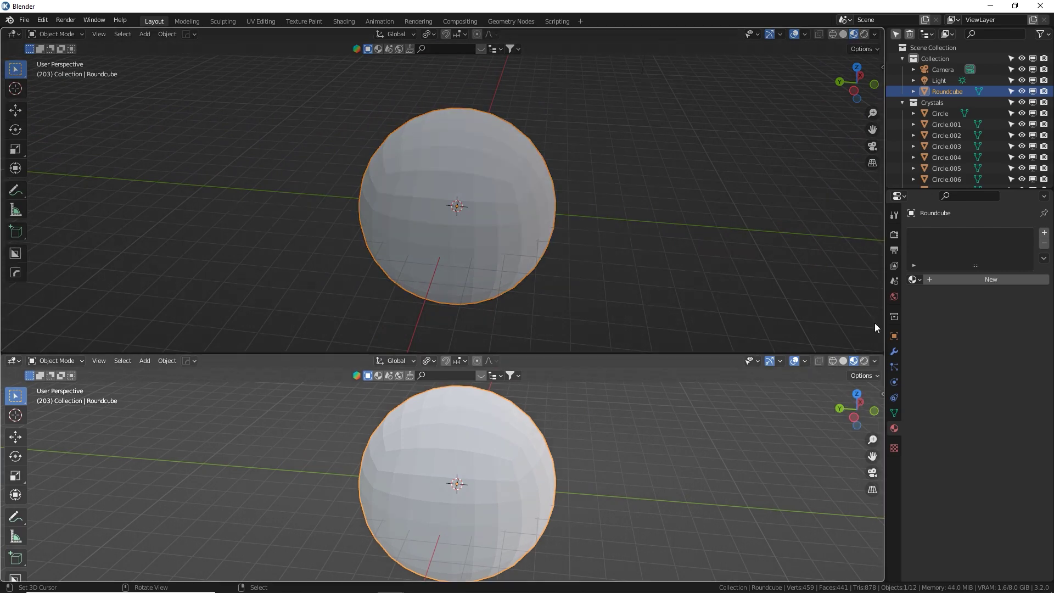
left_click_drag(880, 356, 876, 172)
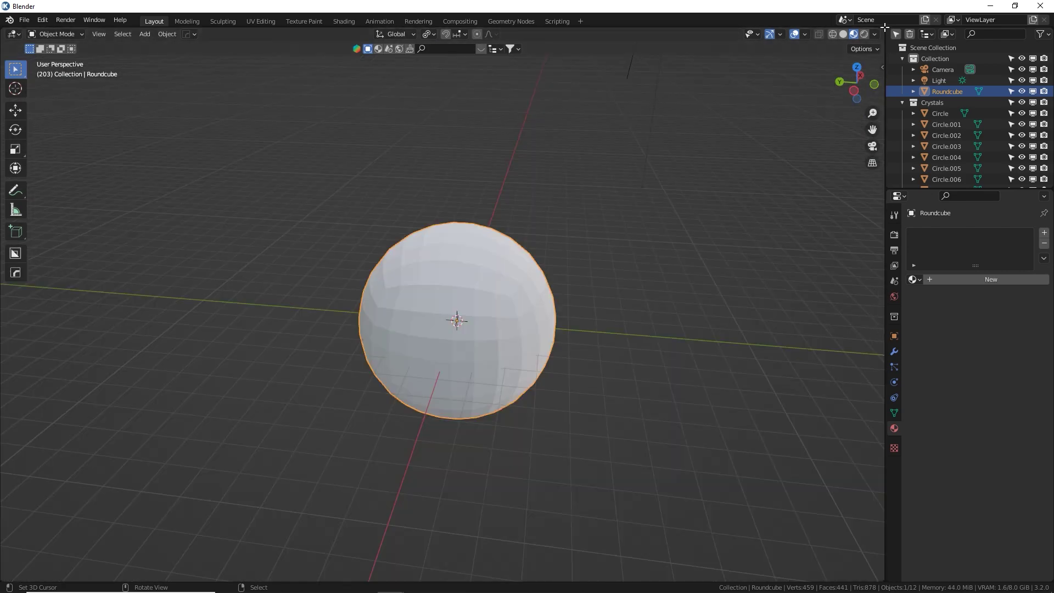
left_click_drag(881, 29, 871, 344)
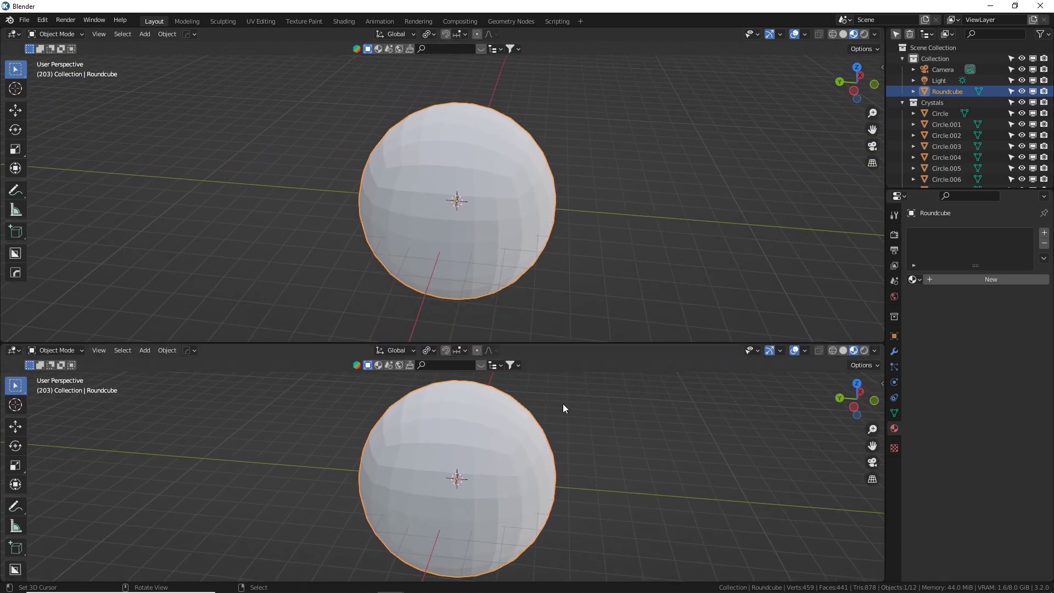
scroll(560, 392, "down", 1)
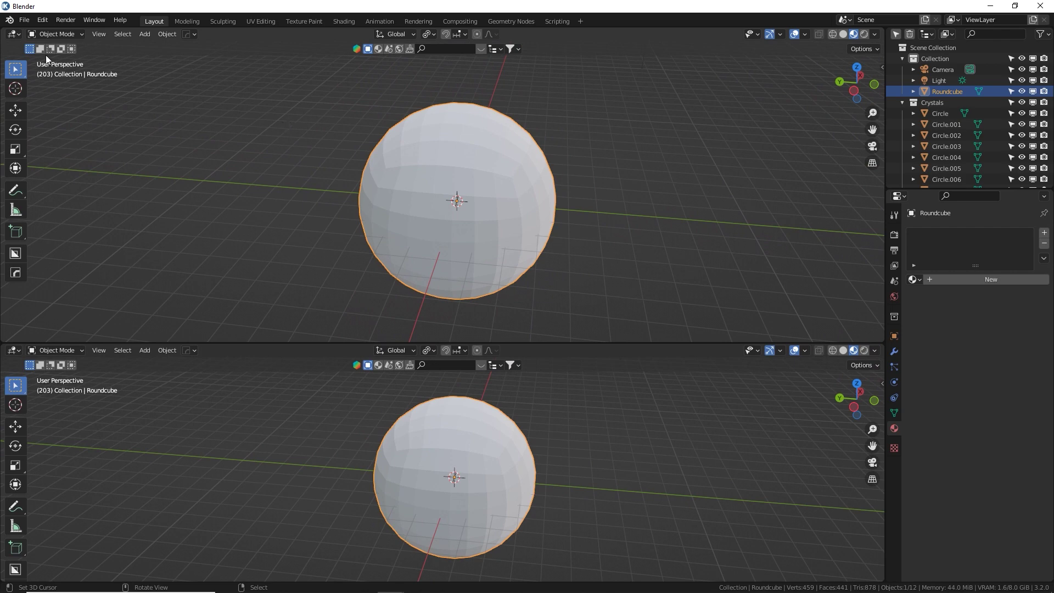
left_click(14, 35)
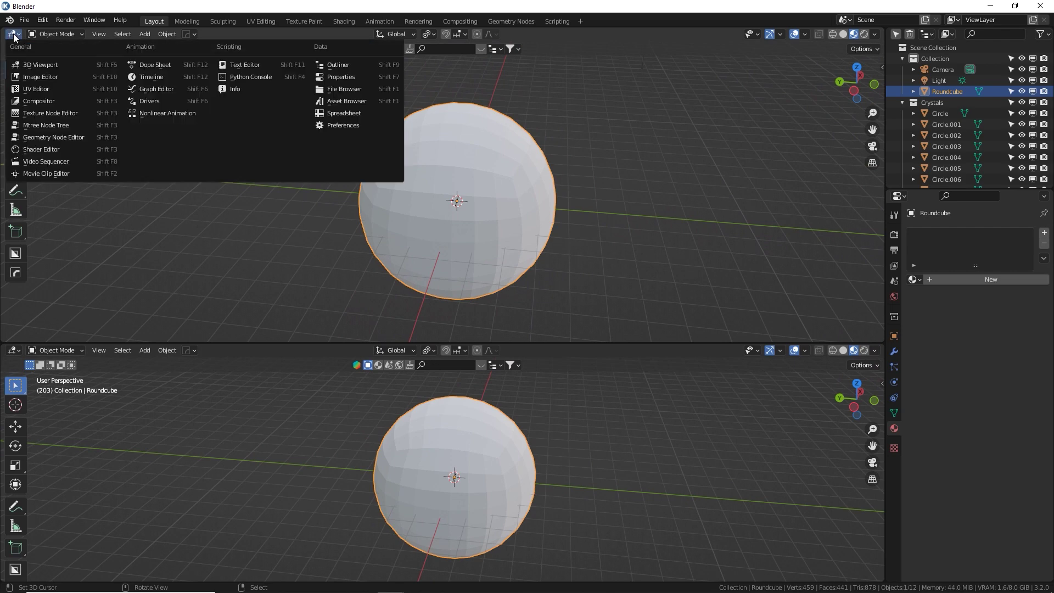
left_click(46, 137)
Step: Create a geometry node tree named Crystal scatter on the round cube and hide the node editor's sidebar
left_click(431, 36)
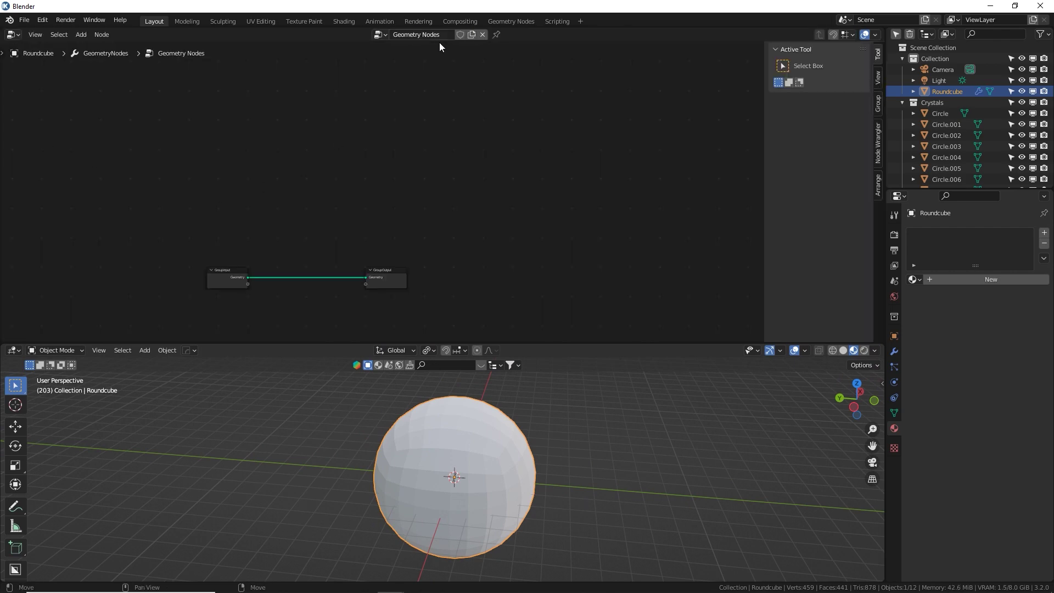
left_click(438, 36)
type("Crystal scatter")
key("Return")
key("n")
Step: Spread the Group Input and Group Output nodes far apart to make room for more nodes between them
middle_click_drag(597, 206, 664, 168)
scroll(621, 182, "up", 2)
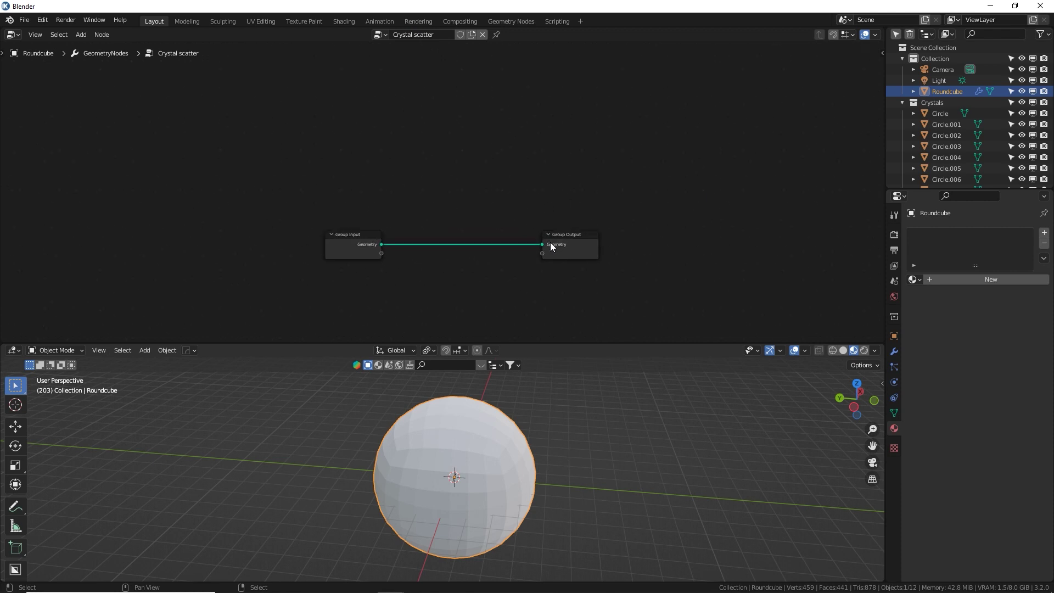
left_click_drag(550, 242, 770, 244)
left_click_drag(343, 245, 44, 238)
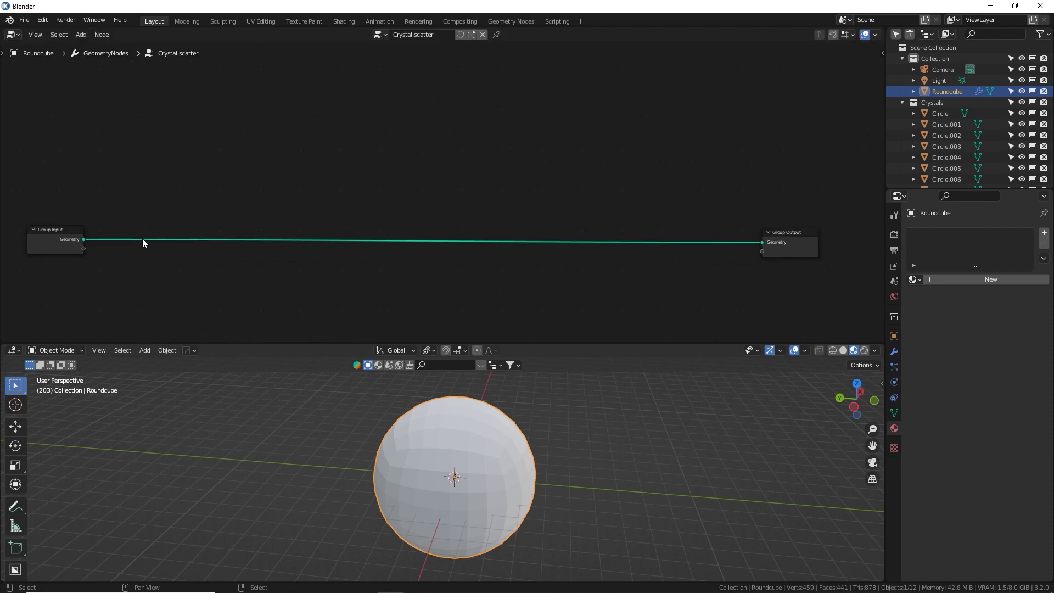
middle_click_drag(143, 241, 155, 225)
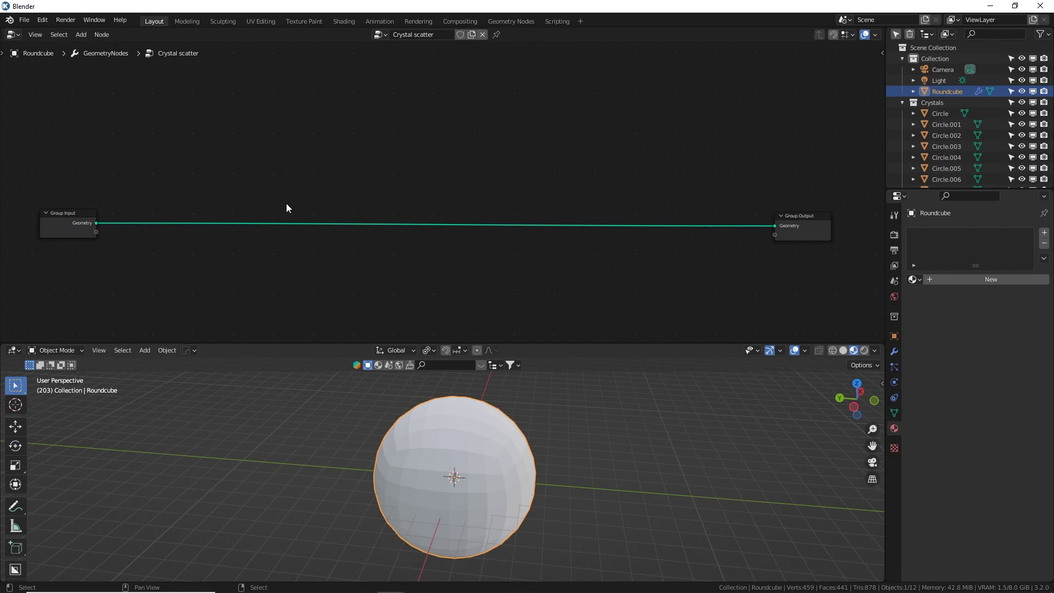
middle_click_drag(286, 208, 294, 88)
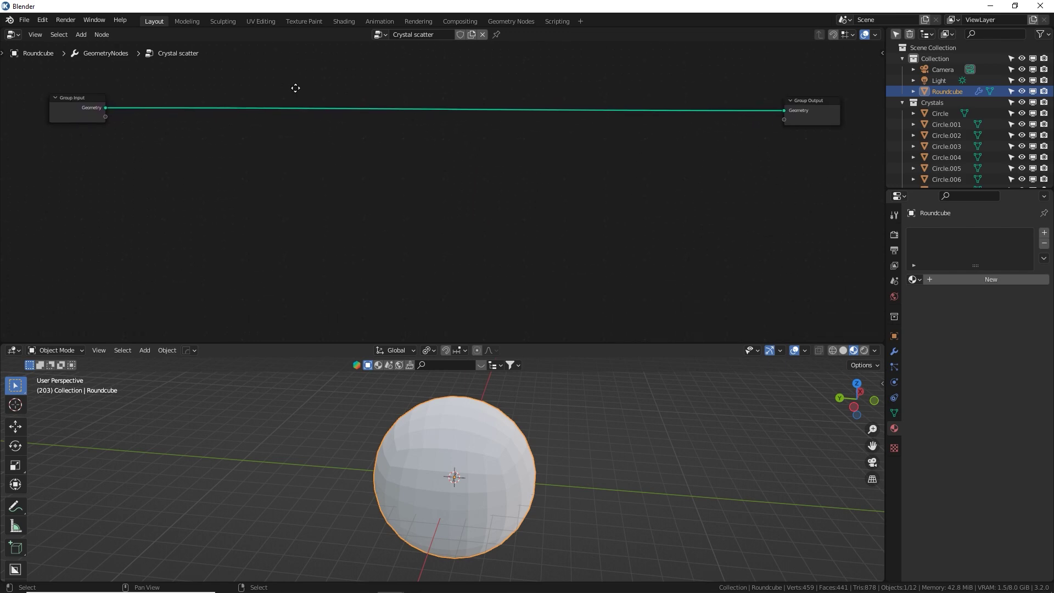
left_click(96, 112)
left_click_drag(96, 113, 77, 109)
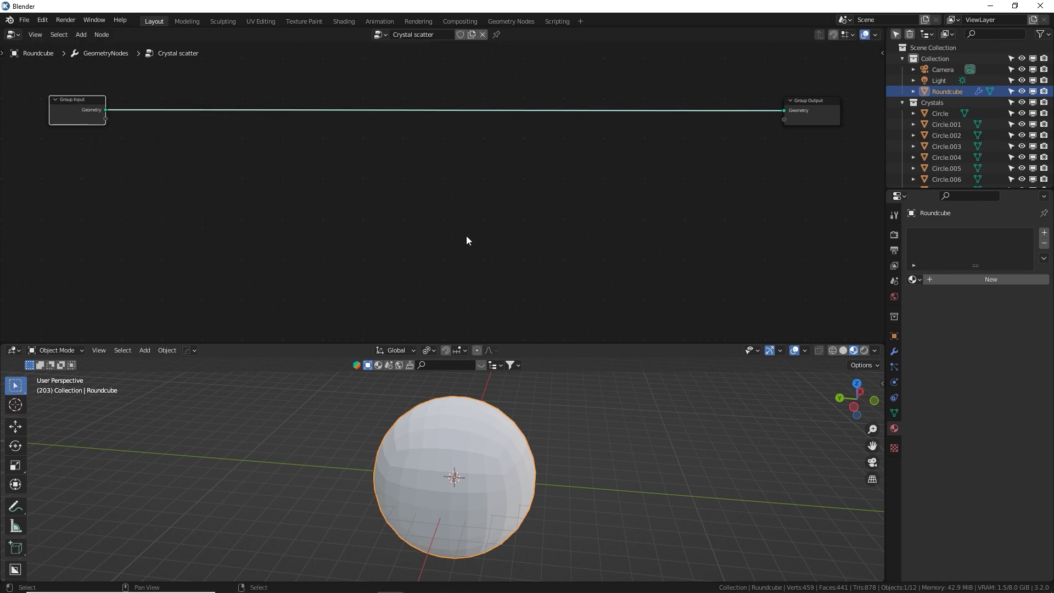
Step: Insert a Distribute Points on Faces node into the link right after the Group Input node
key("shift+a")
mouse_move(333, 172)
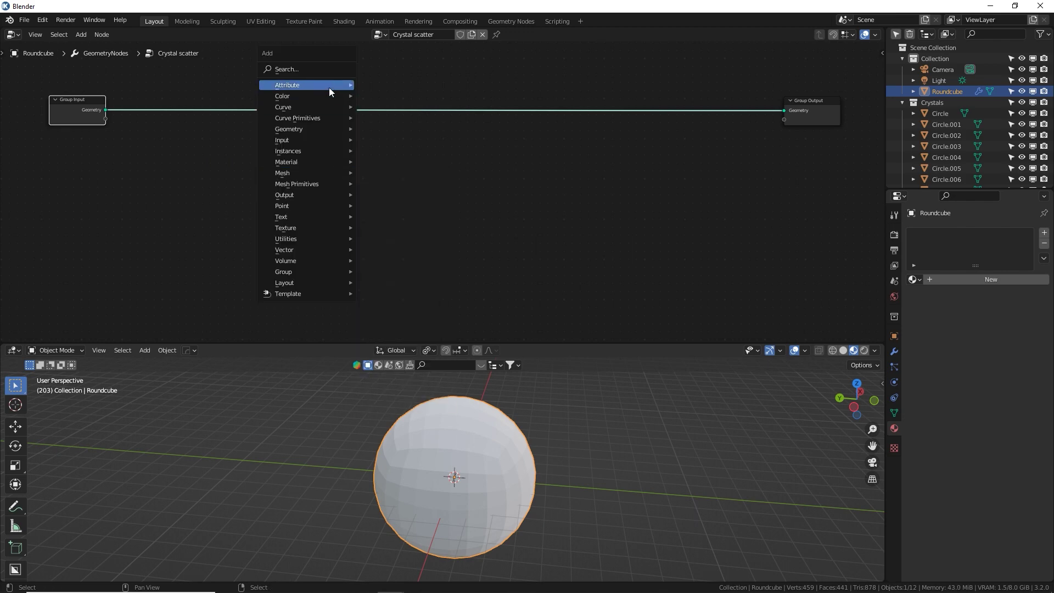
mouse_move(329, 87)
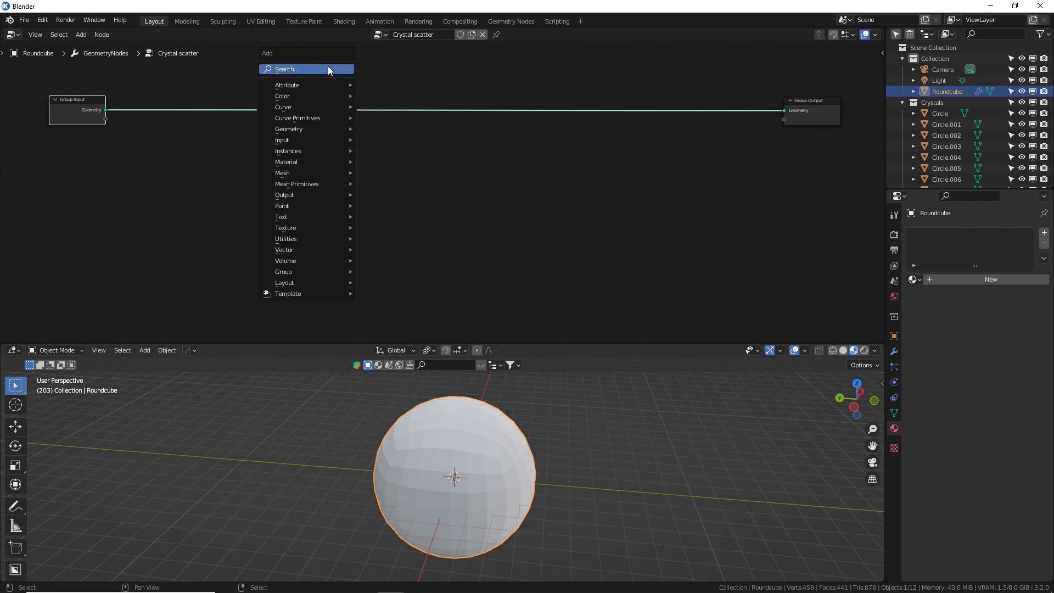
left_click(327, 67)
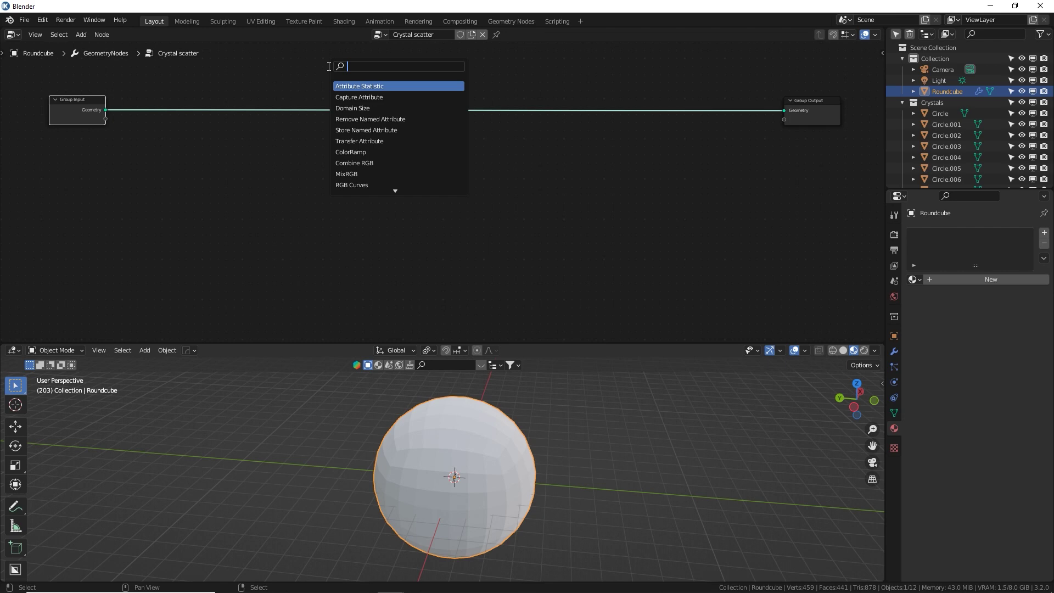
type("distr")
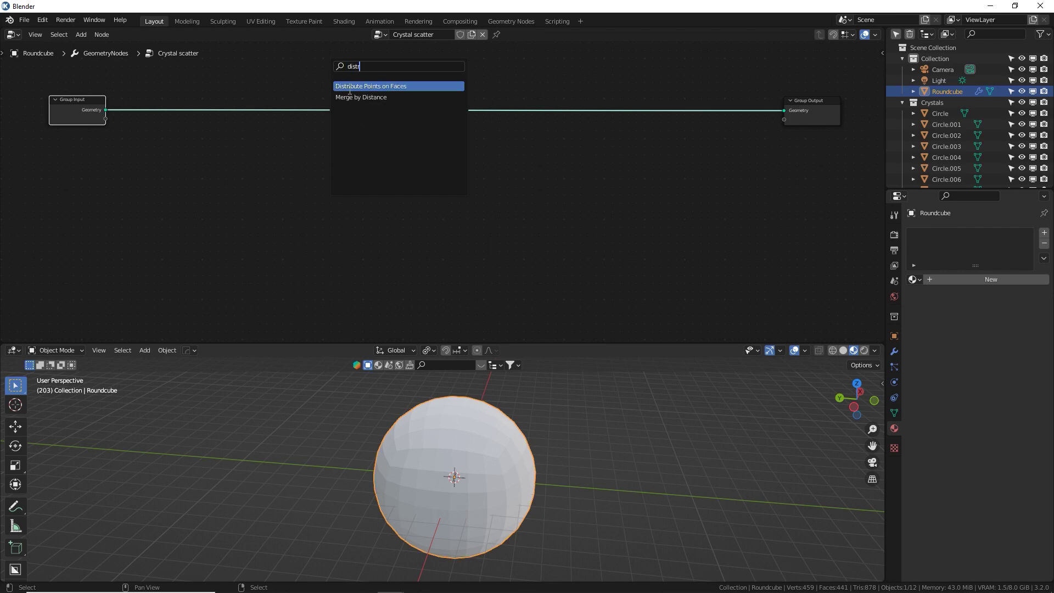
left_click(370, 86)
left_click(223, 113)
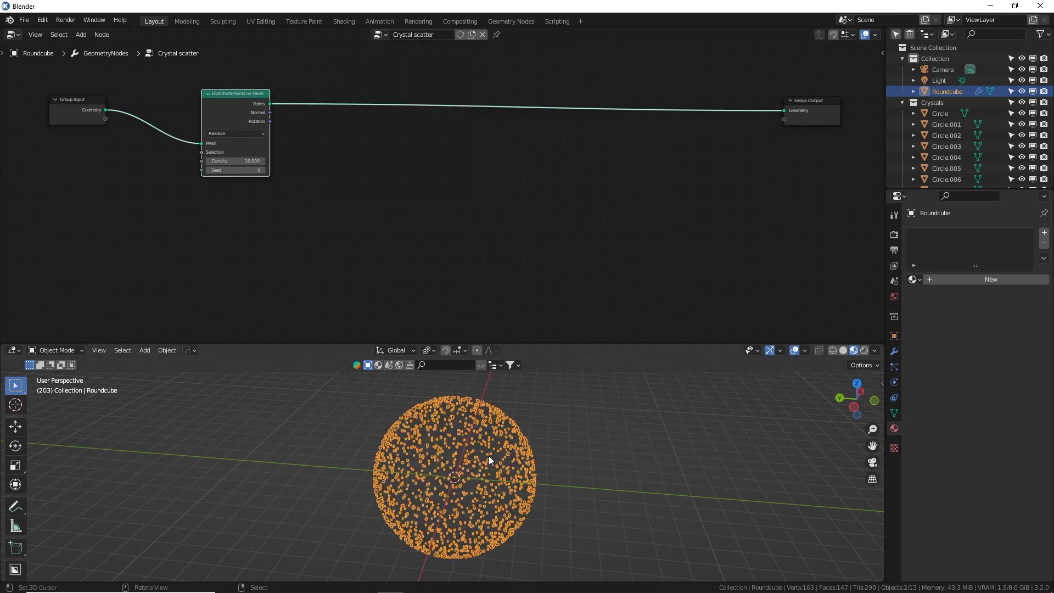
Step: Insert an Instance on Points node between Distribute Points on Faces and Group Output
middle_click_drag(465, 450, 489, 442)
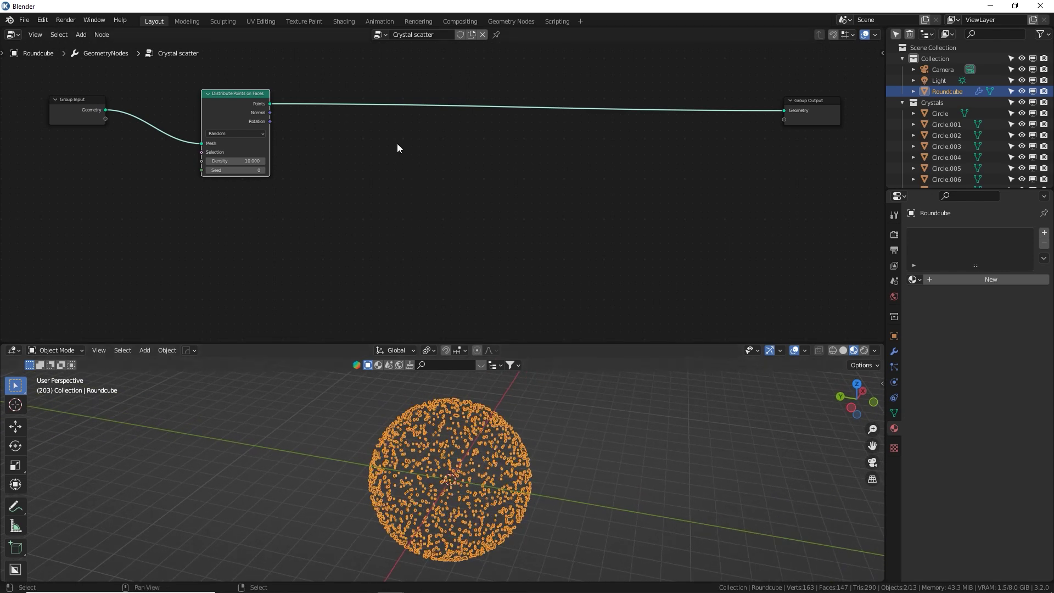
key("shift+a")
type("insta")
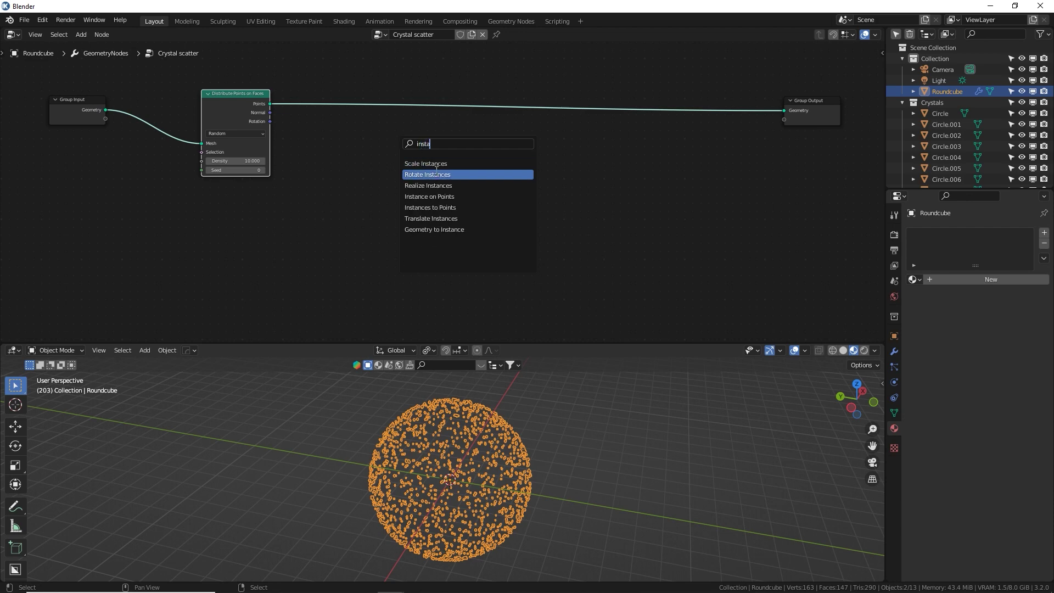
left_click(444, 197)
left_click(387, 129)
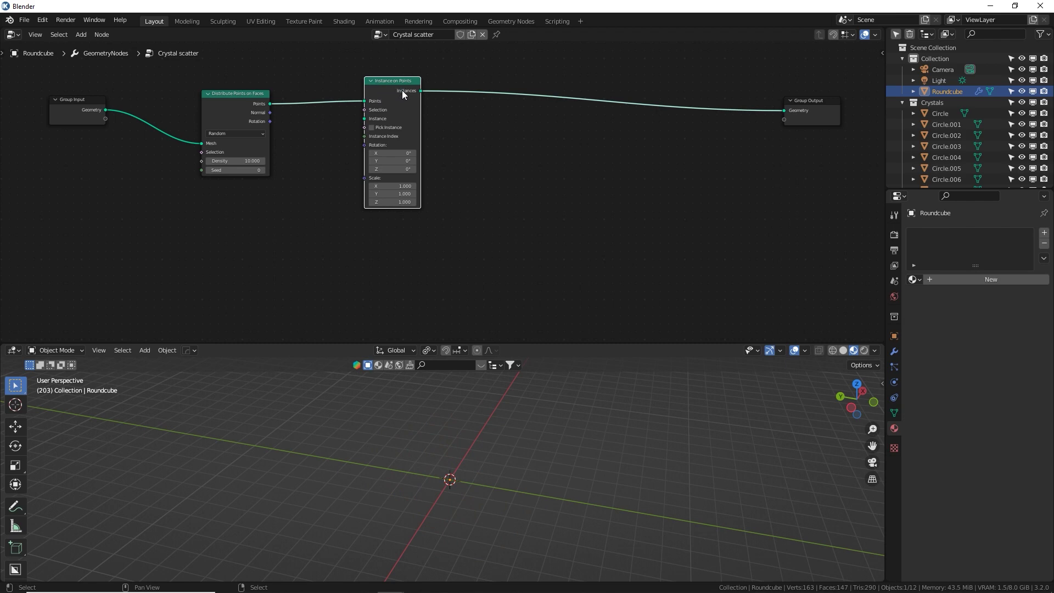
Step: Bring the Crystals collection into the node tree, connect its geometry to the Instance input of Instance on Points, and enable Pick Instance
left_click(924, 103)
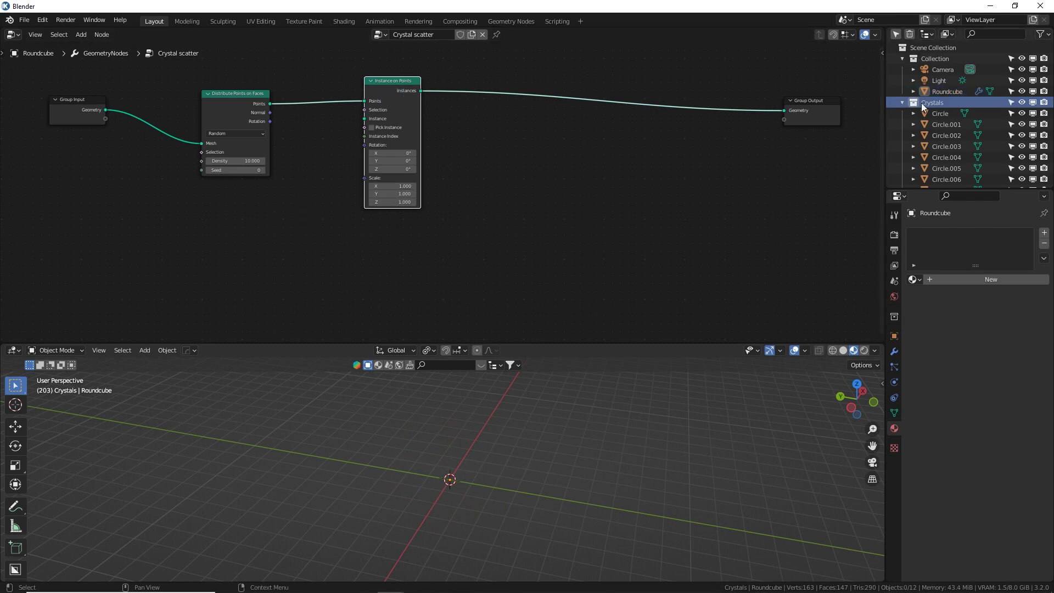
left_click_drag(926, 103, 237, 213)
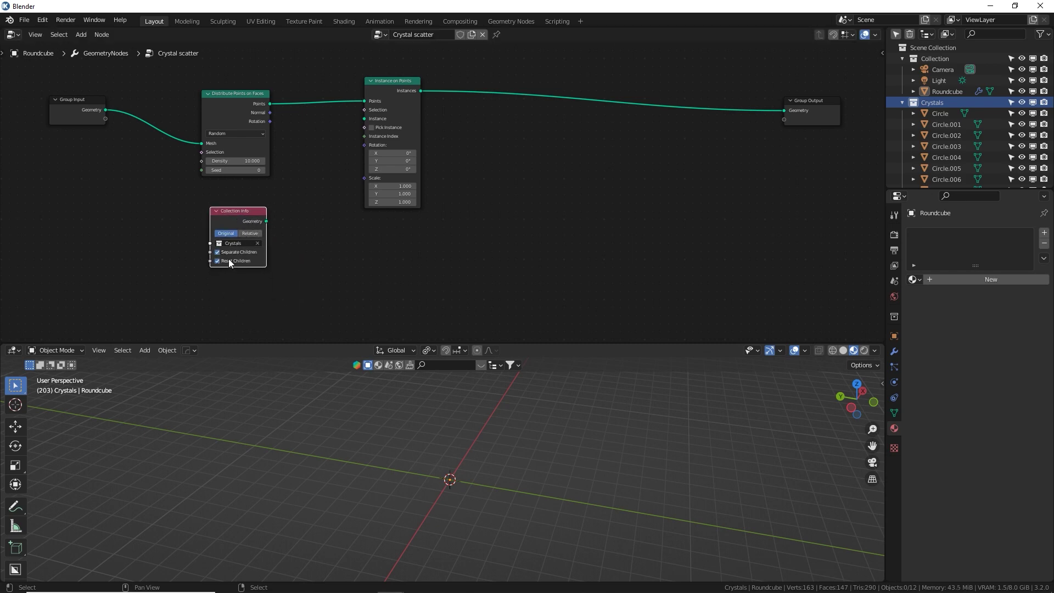
left_click_drag(266, 221, 365, 118)
left_click(371, 127)
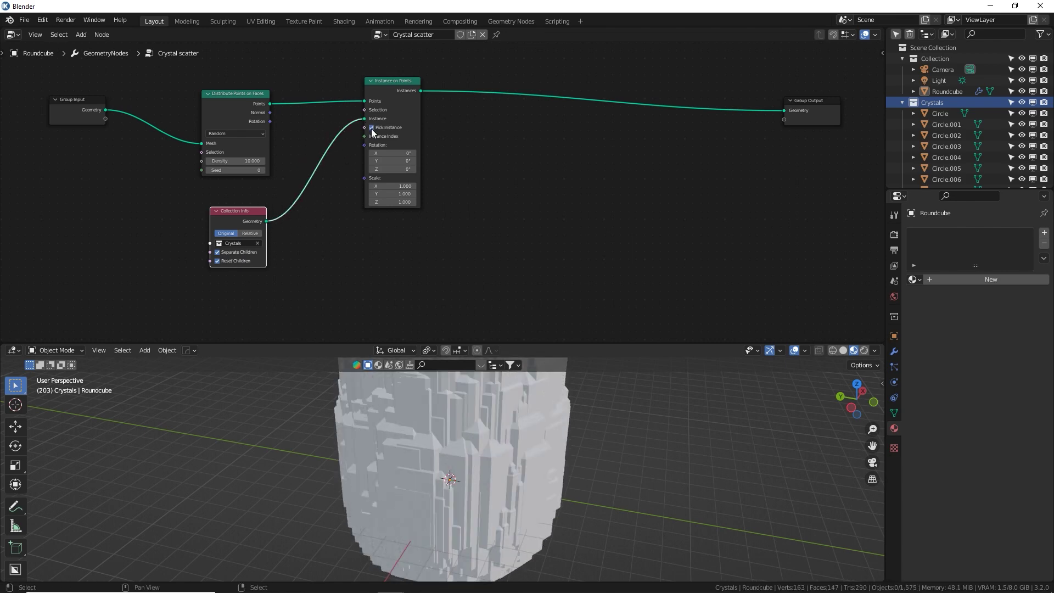
Step: Connect the Rotation output of Distribute Points on Faces to the Rotation input of Instance on Points
middle_click_drag(404, 450, 614, 459)
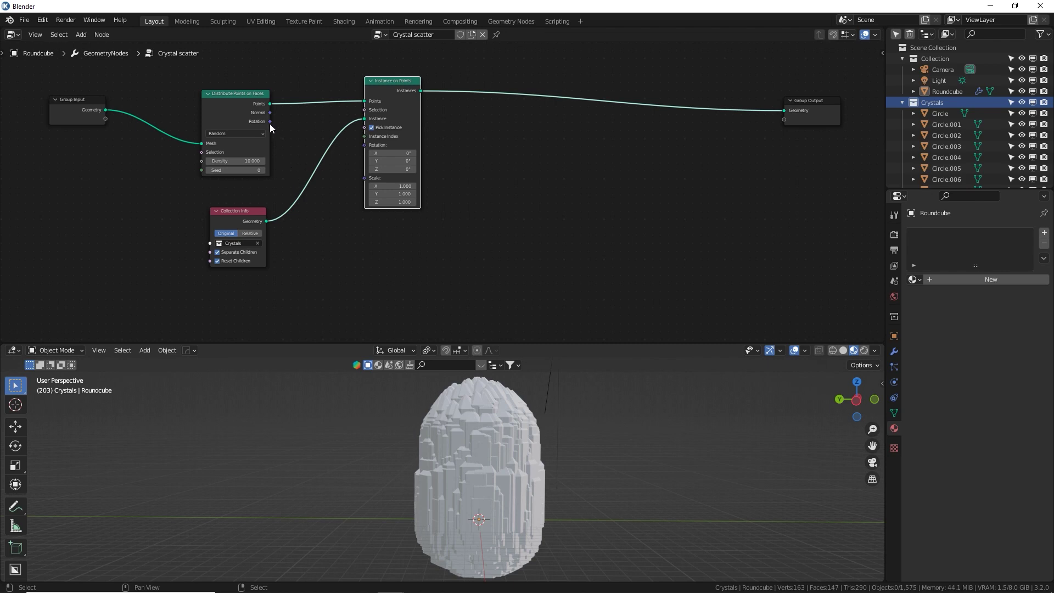
left_click_drag(269, 121, 364, 145)
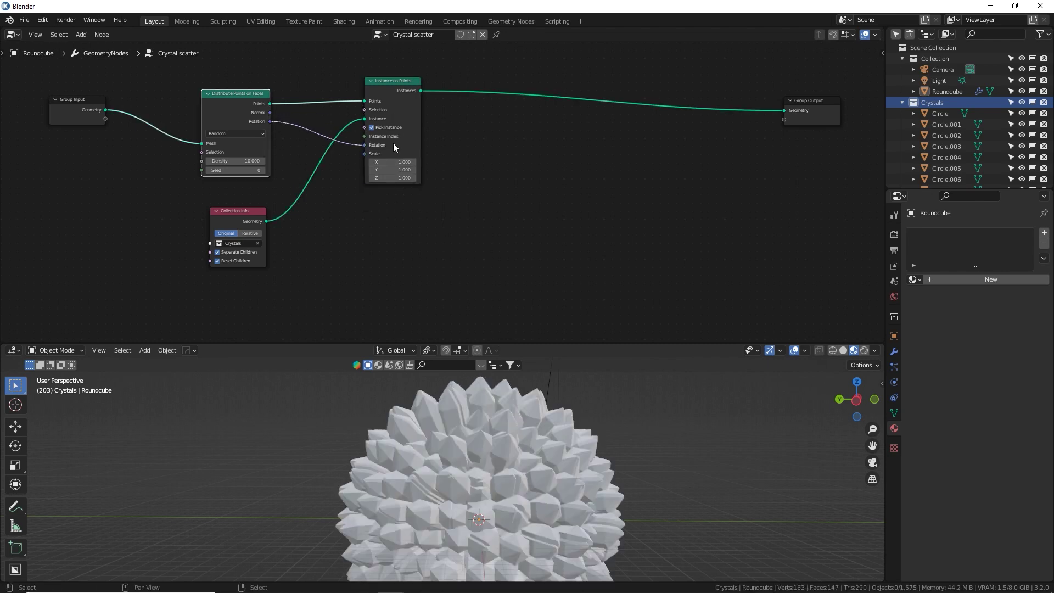
middle_click_drag(476, 425, 443, 428)
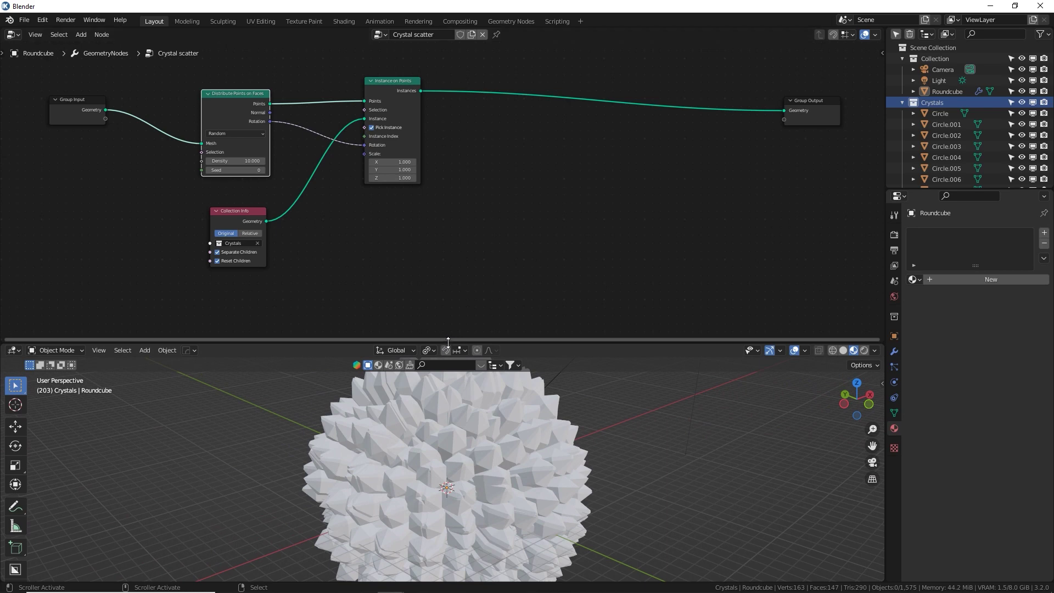
Step: Enlarge the 3D viewport area and set the point distribution's density to 1.500
left_click_drag(448, 342, 445, 245)
scroll(386, 199, "up", 3)
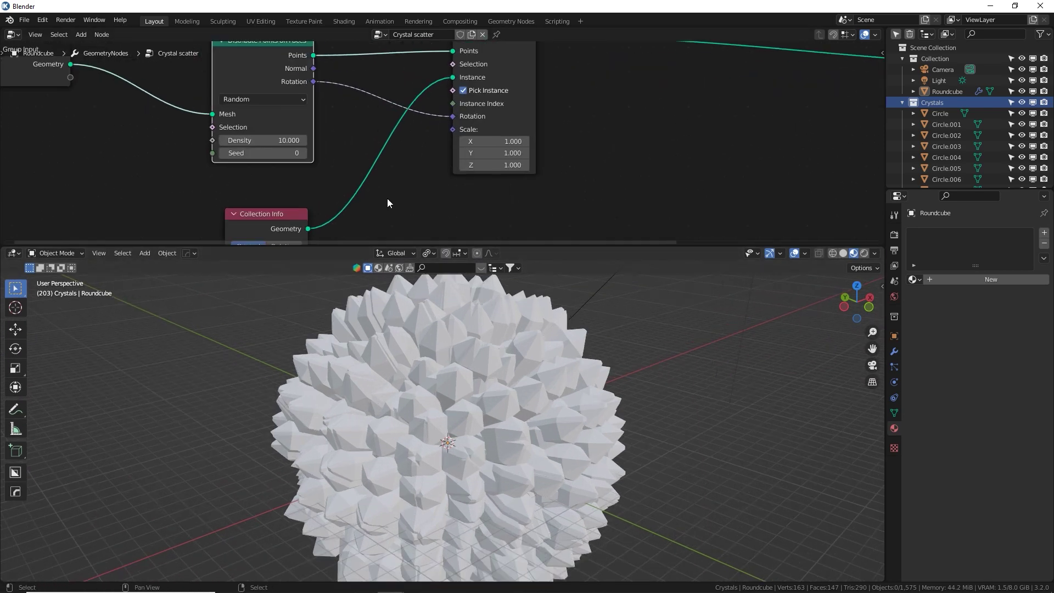
left_click_drag(264, 141, 284, 101)
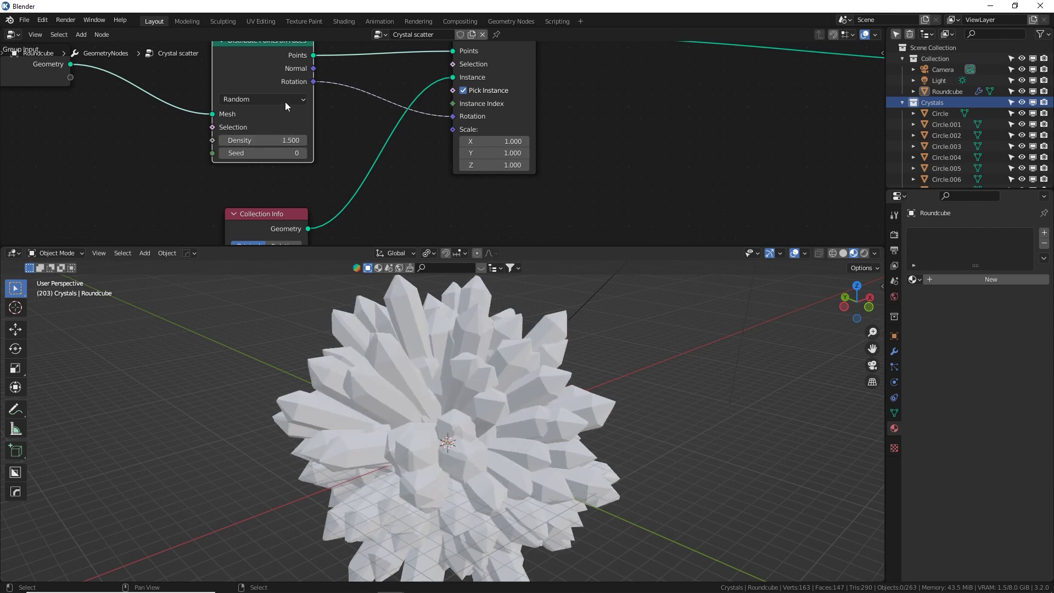
Step: Try the Poisson Disk distribution method with a minimum distance of 1.1 m
left_click(285, 101)
left_click(276, 125)
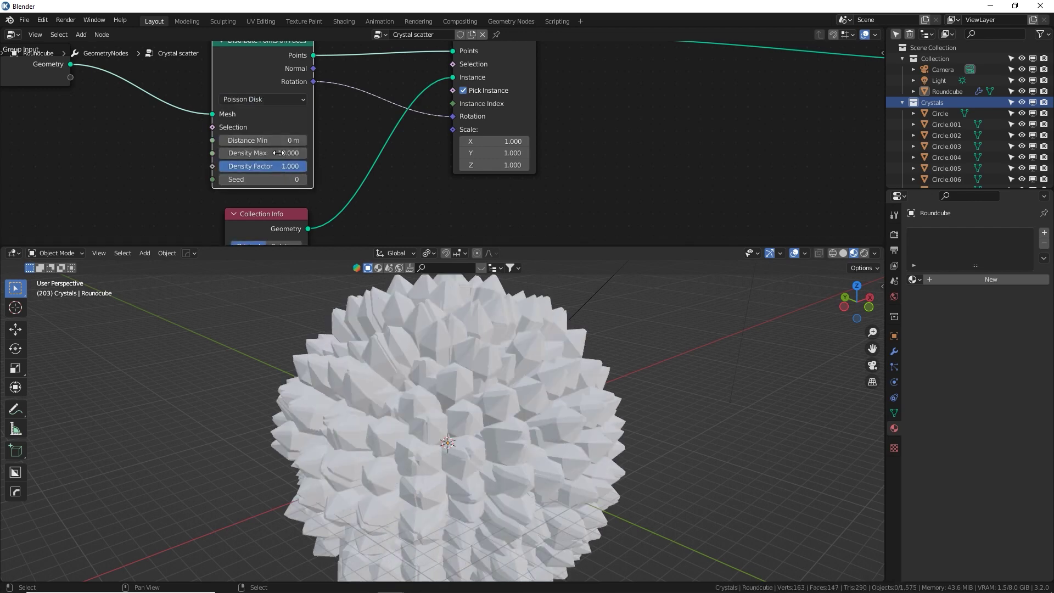
mouse_move(270, 140)
left_mouse_down()
mouse_move(288, 141)
mouse_move(271, 152)
left_mouse_up()
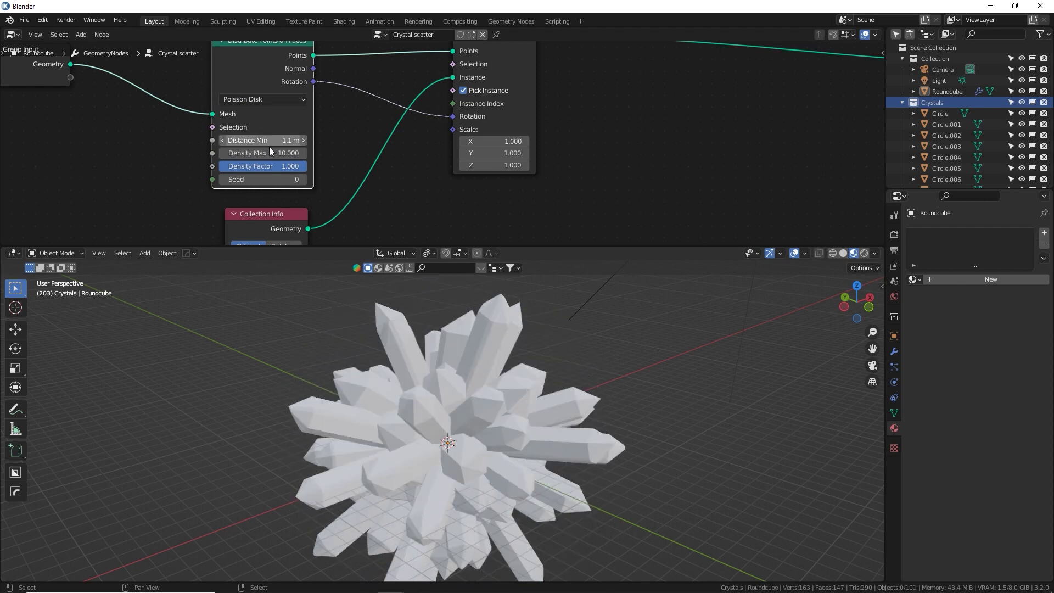
Step: Switch the distribution method to Random and set the density to 1.700 and the seed to 29
left_click(263, 99)
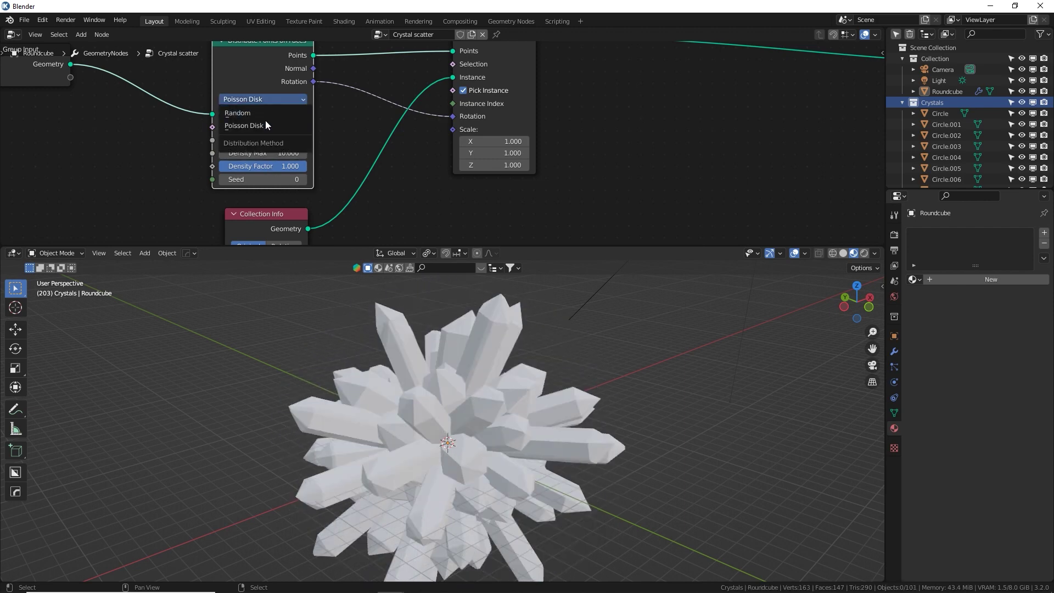
left_click(264, 113)
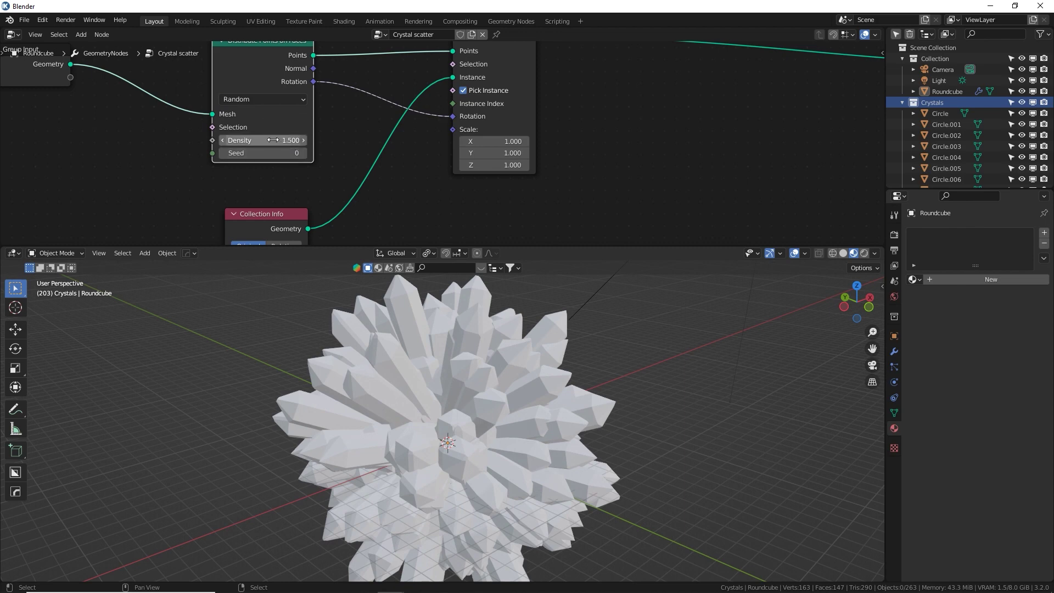
left_click_drag(263, 140, 296, 153)
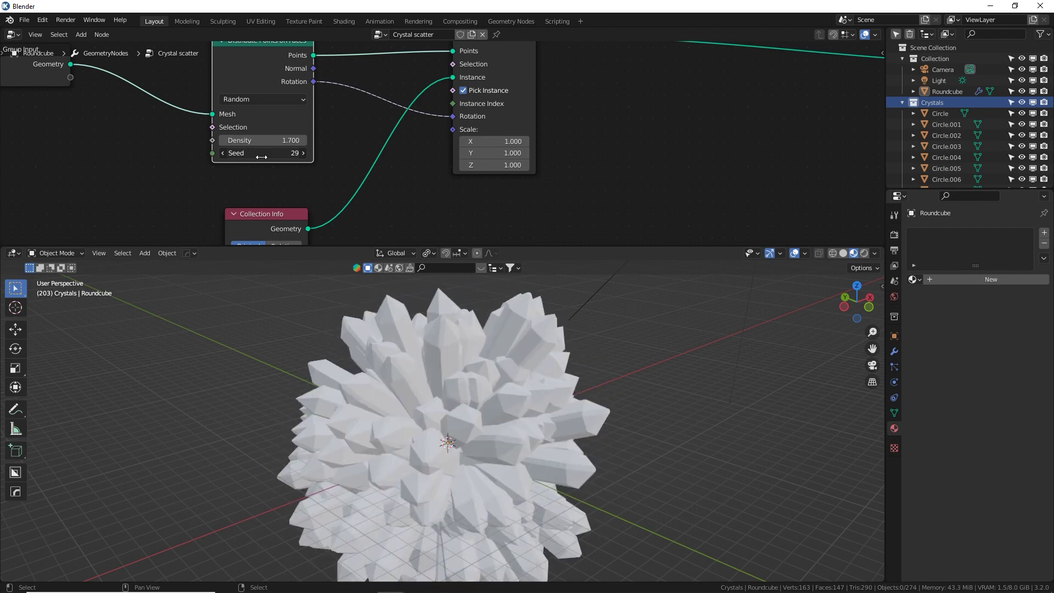
Step: Hide the floor grid in the 3D viewport's overlays
left_click(804, 253)
left_click(775, 305)
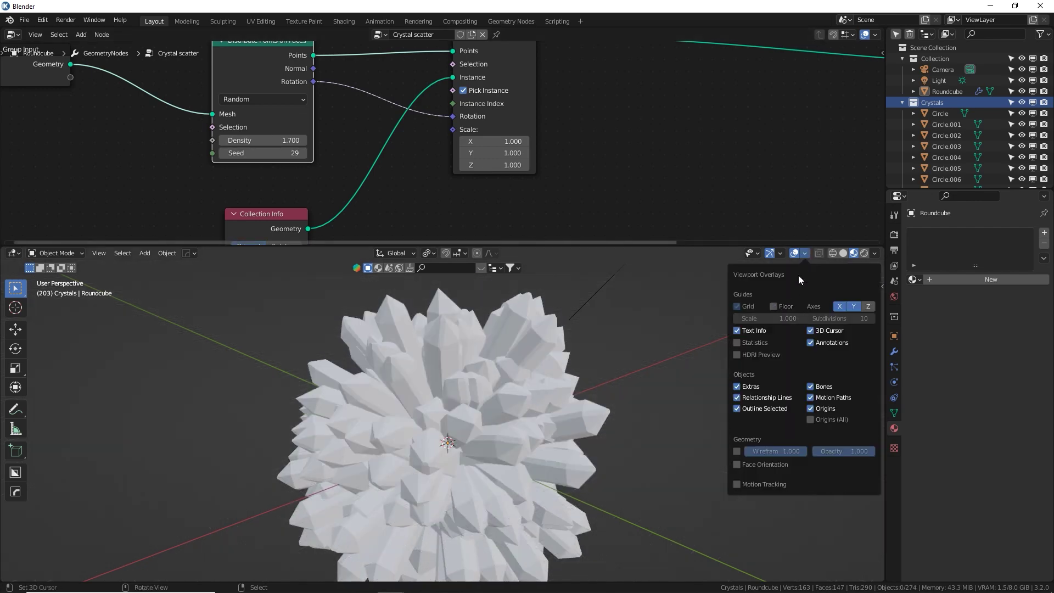
left_click(804, 252)
left_click(805, 253)
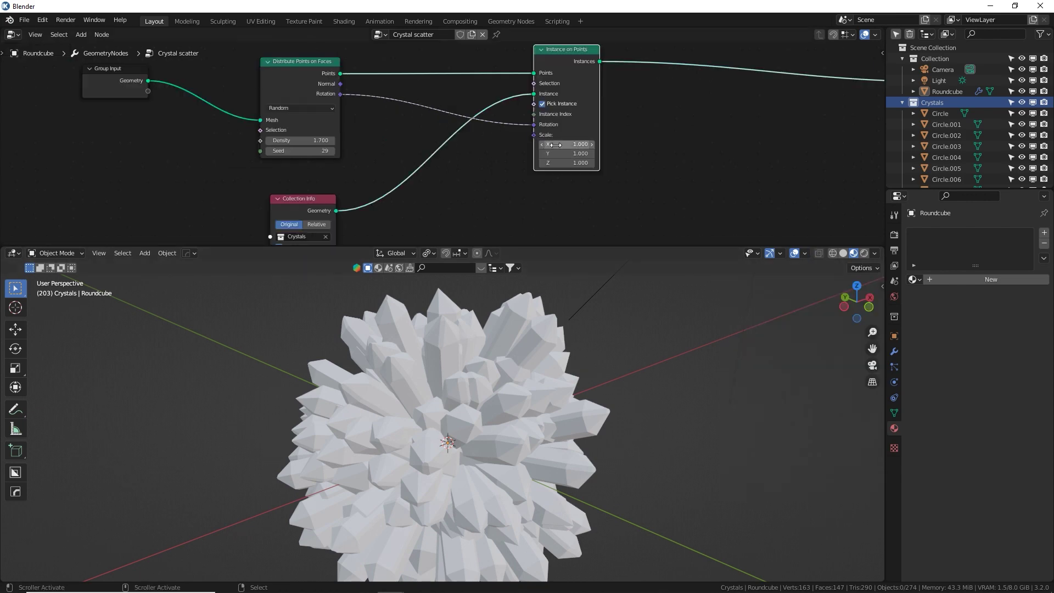
Step: Try different X and Z scale values on the Instance on Points node and undo each change
left_click_drag(565, 143, 625, 153)
key("ctrl+z")
left_click_drag(567, 163, 686, 163)
key("ctrl+z")
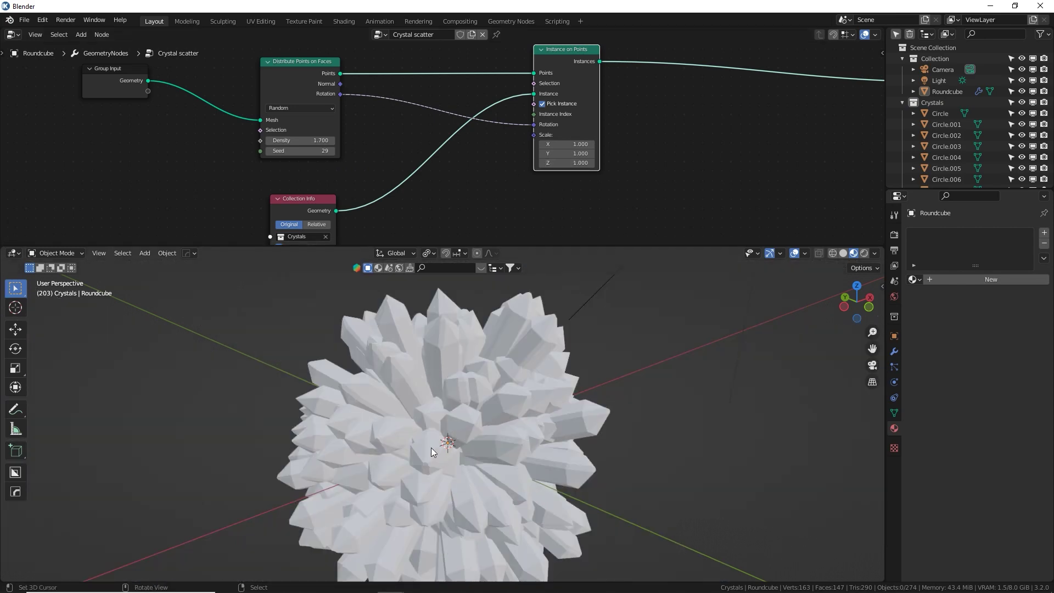
Step: Add a Random Value node and connect its Value output to the Scale input of Instance on Points
middle_click_drag(478, 203, 483, 190)
key("shift+a")
left_click(473, 172)
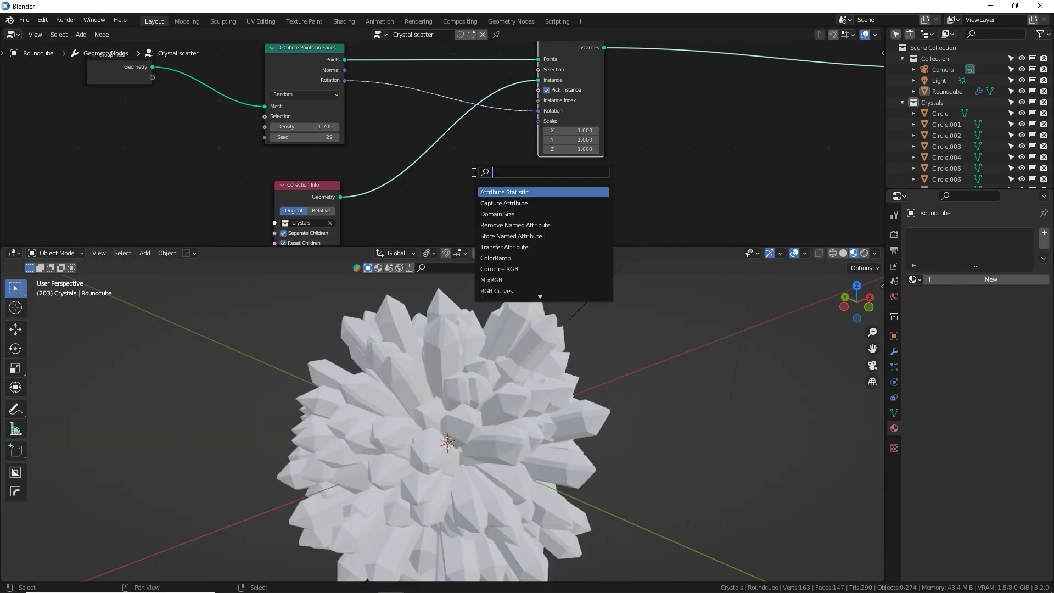
type("rand")
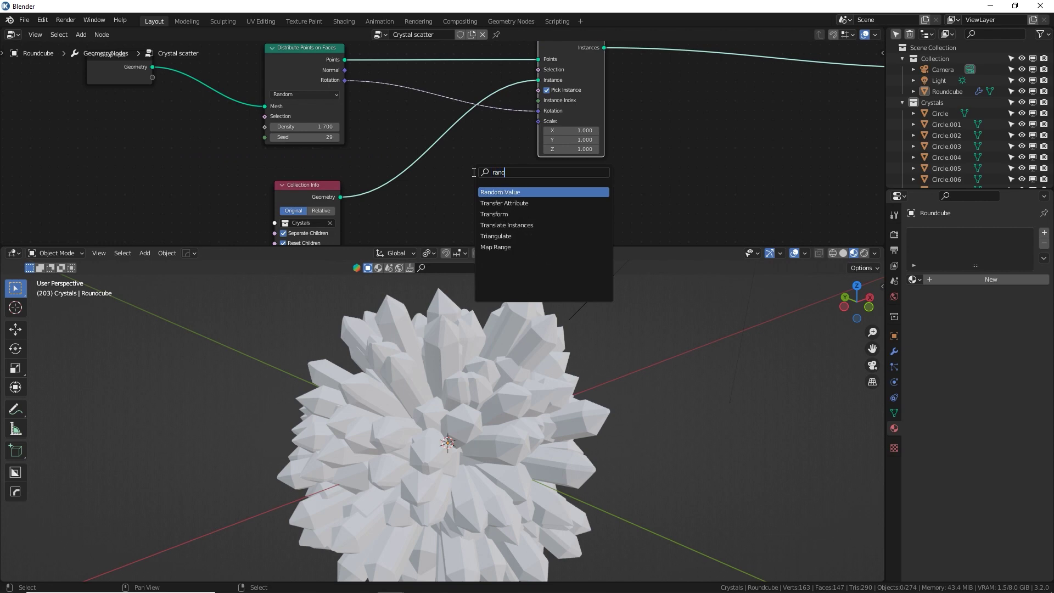
left_click(497, 191)
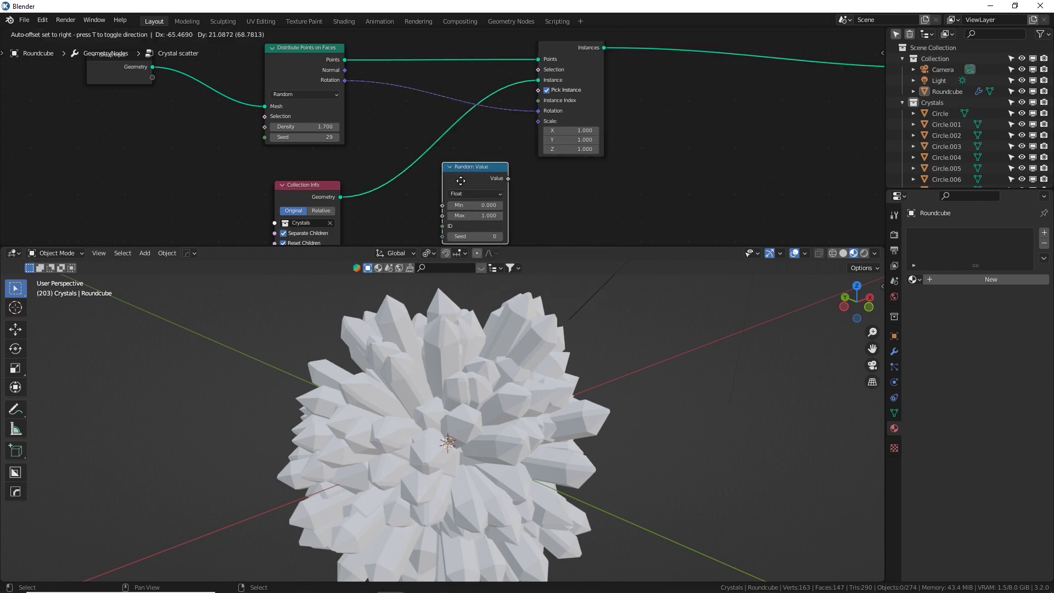
left_click(501, 174)
left_click_drag(537, 128, 537, 125)
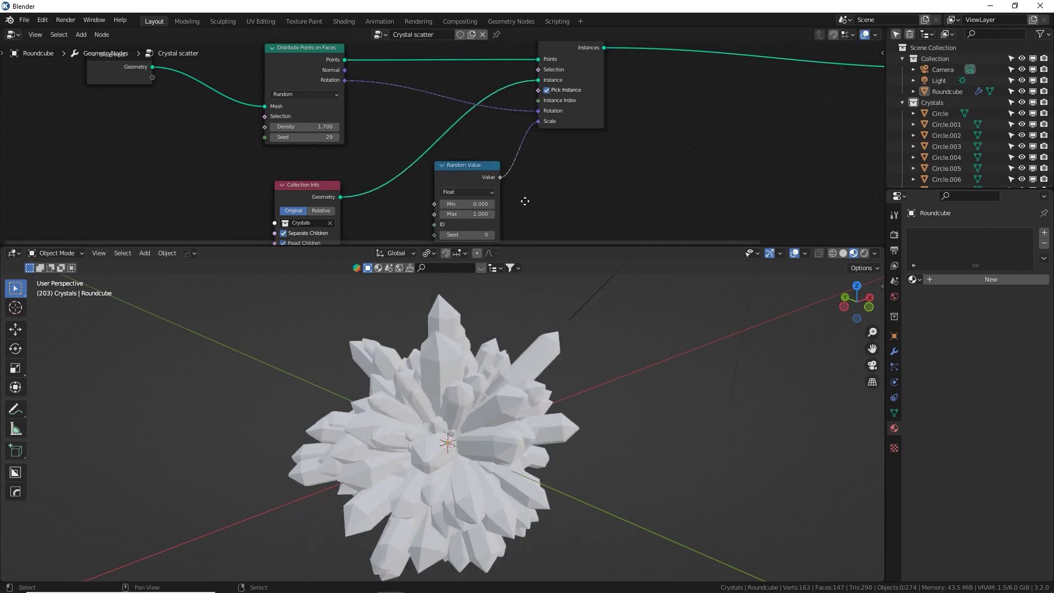
Step: Set the Random Value node's maximum to 1.470 and its seed to 9 to vary the crystal sizes
scroll(477, 189, "down", 1, "shift")
left_click_drag(471, 197, 496, 219, "shift")
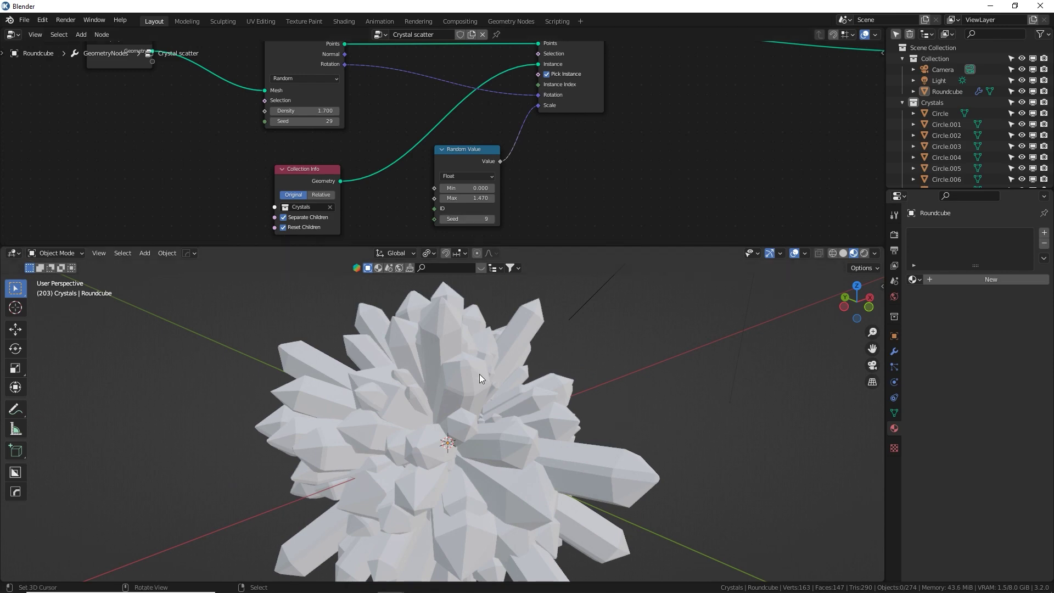
middle_click_drag(479, 374, 345, 394)
Step: Insert a Scale Elements node between Group Input and Distribute Points on Faces
key("shift+a")
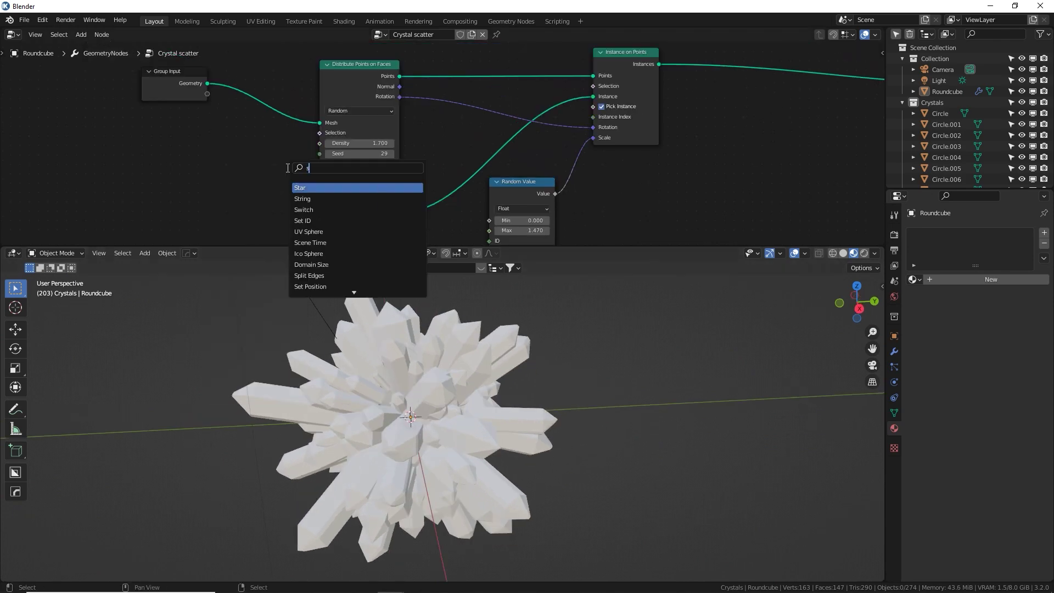
type("scale")
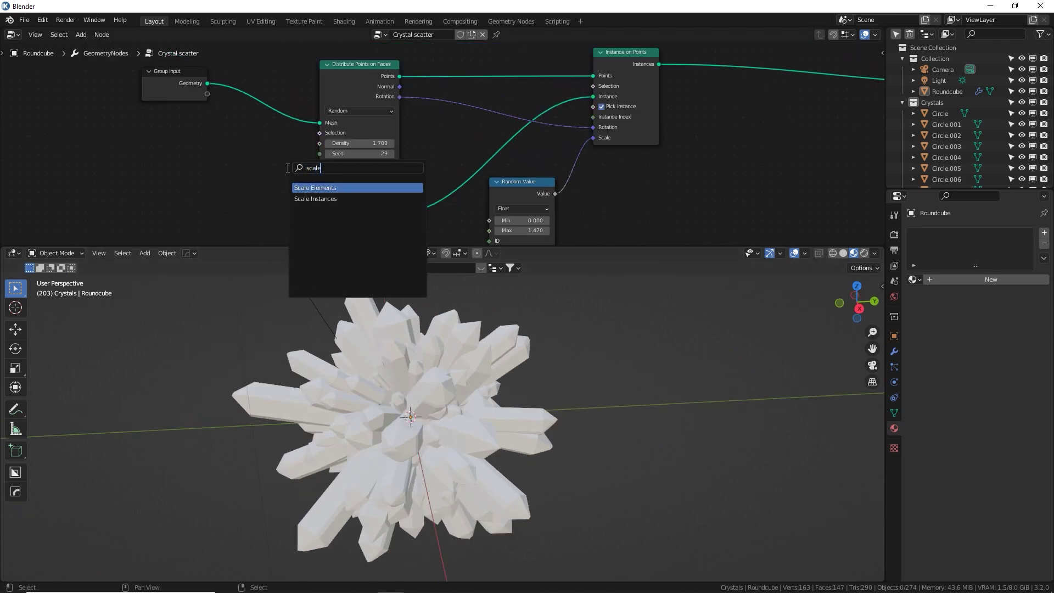
left_click(315, 187)
left_click(281, 94)
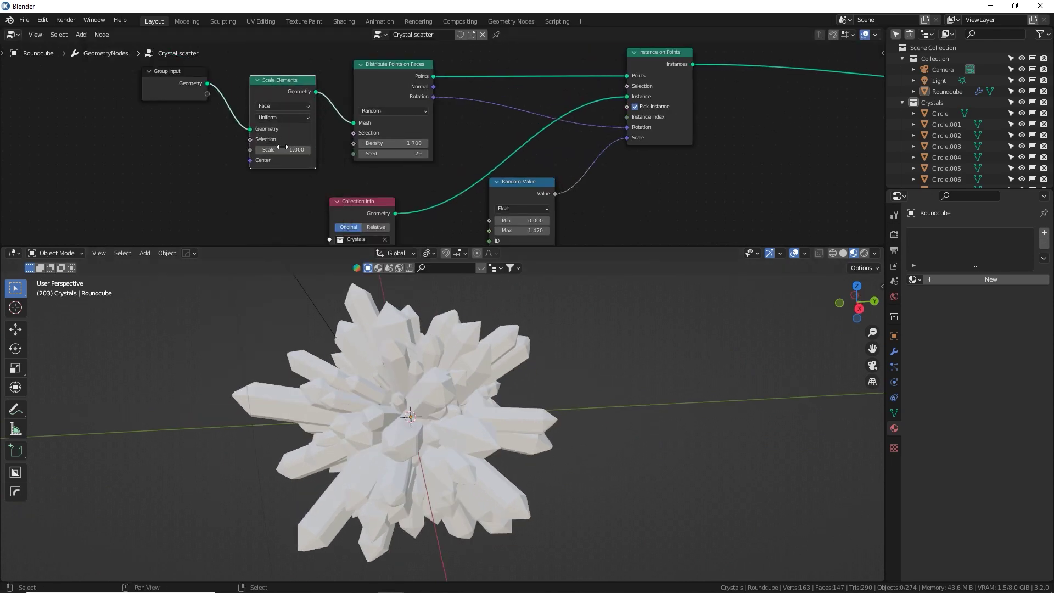
Step: Try a scale of 7.000 on the Scale Elements node and restore it to 1.000
left_click_drag(283, 149, 318, 149)
middle_click_drag(329, 306, 479, 350)
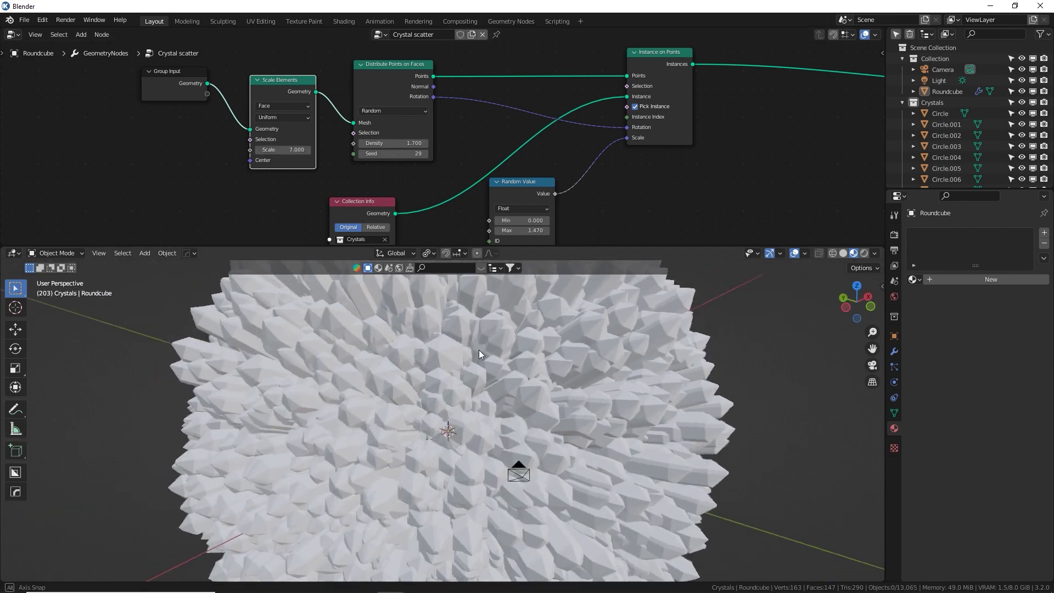
middle_click_drag(502, 404, 386, 253)
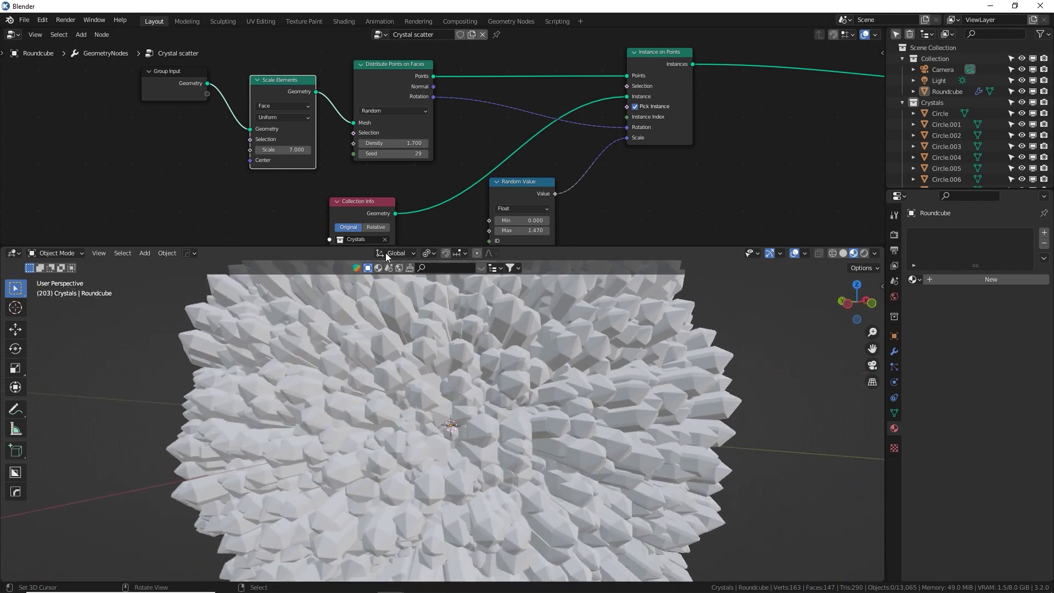
left_click(284, 152)
type("1")
key("Return")
middle_click_drag(476, 420, 422, 402)
scroll(467, 420, "up", 2)
scroll(422, 403, "down", 2)
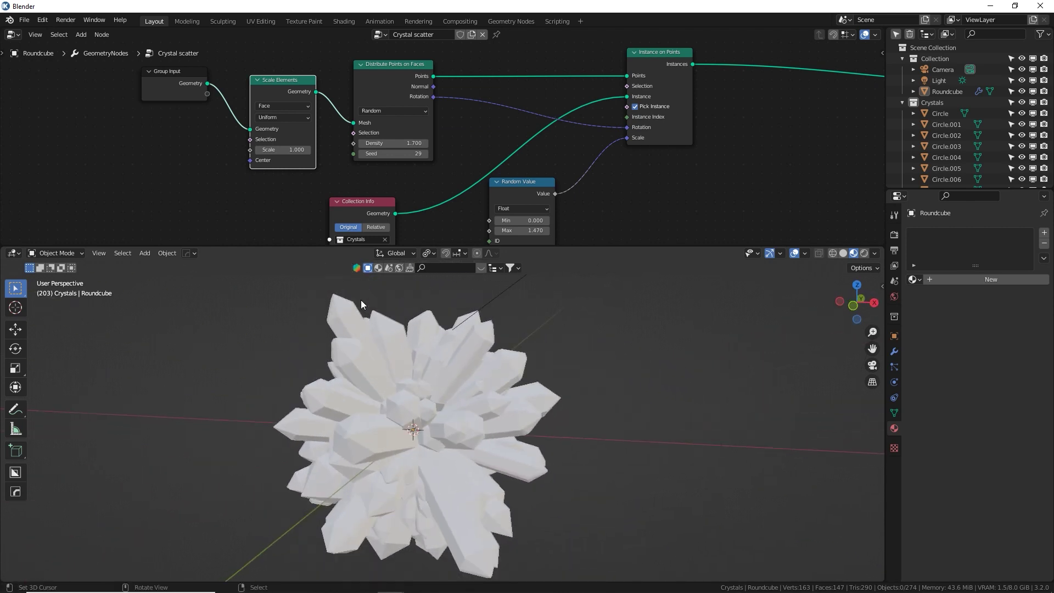
Step: Select the crystal cluster and tidy its node tree by moving Group Output closer to Instance on Points and nudging the Random Value node
middle_click_drag(476, 359, 501, 380)
left_click(447, 365)
key("Home")
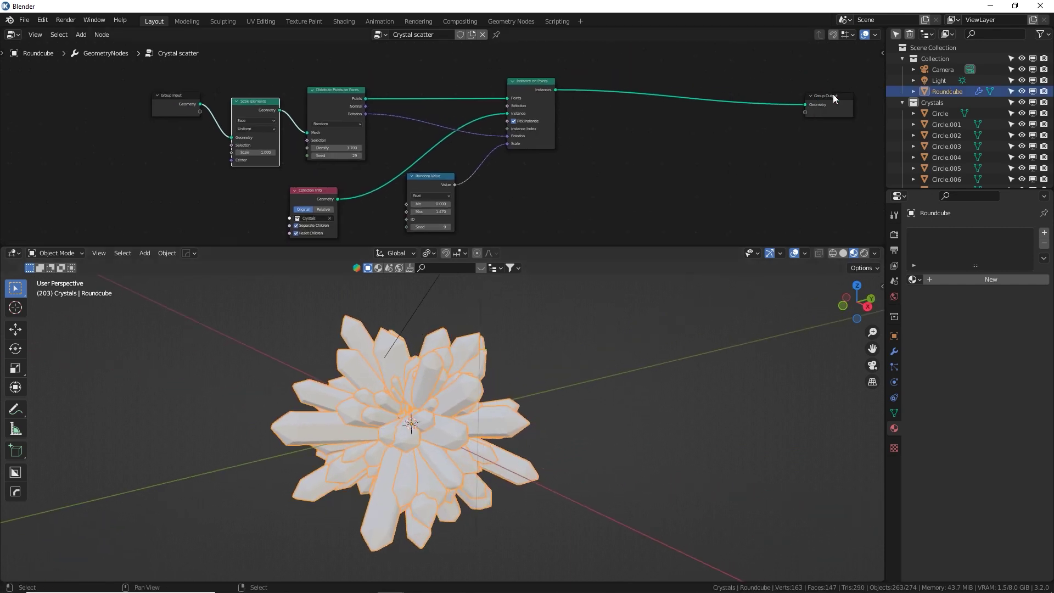
left_click_drag(792, 102, 642, 106)
key("Home")
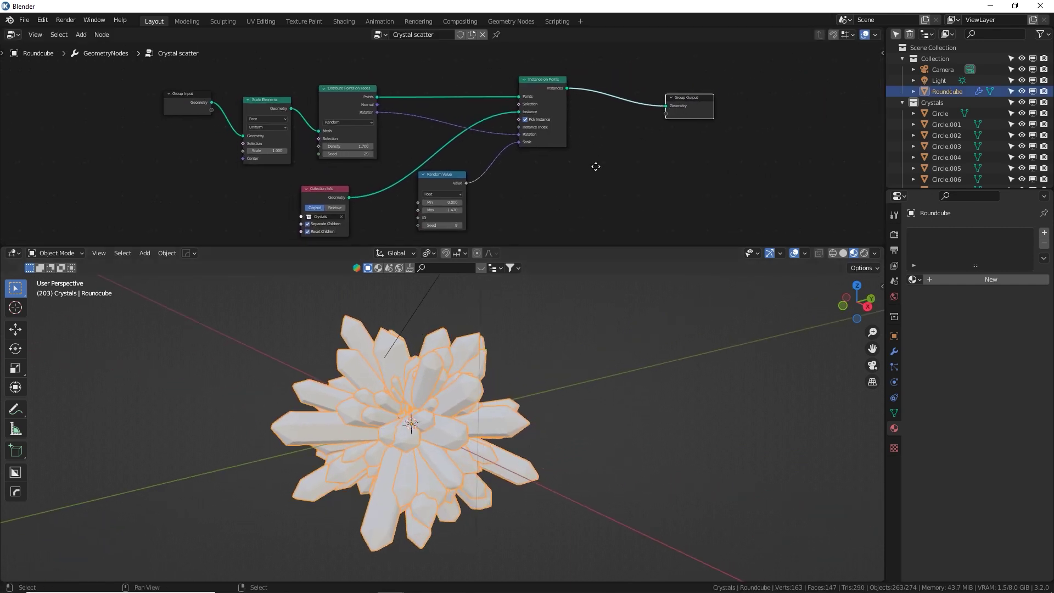
left_click_drag(446, 171, 447, 178)
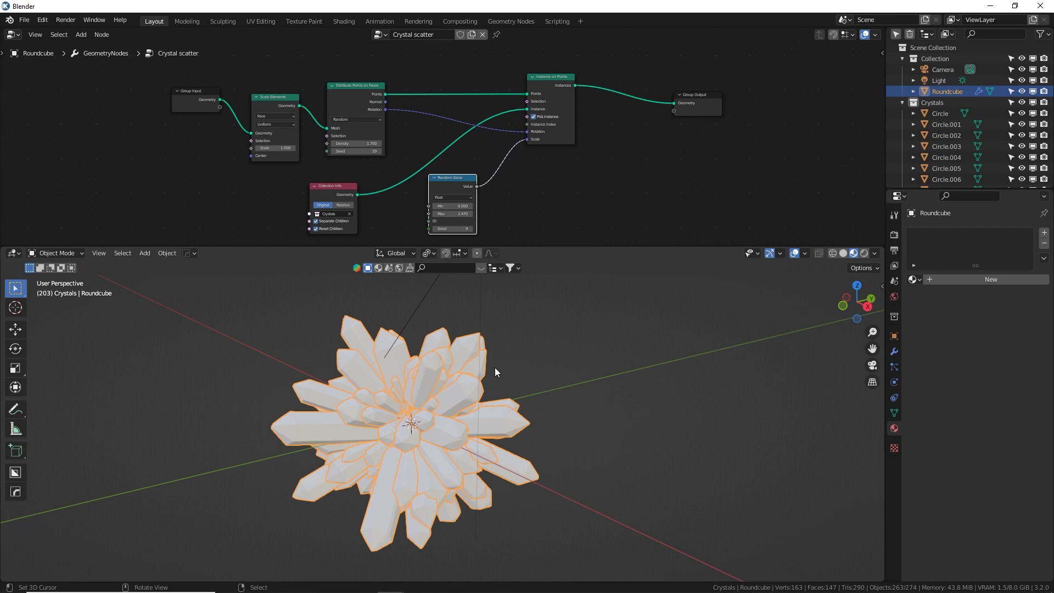
middle_click_drag(512, 365, 610, 310)
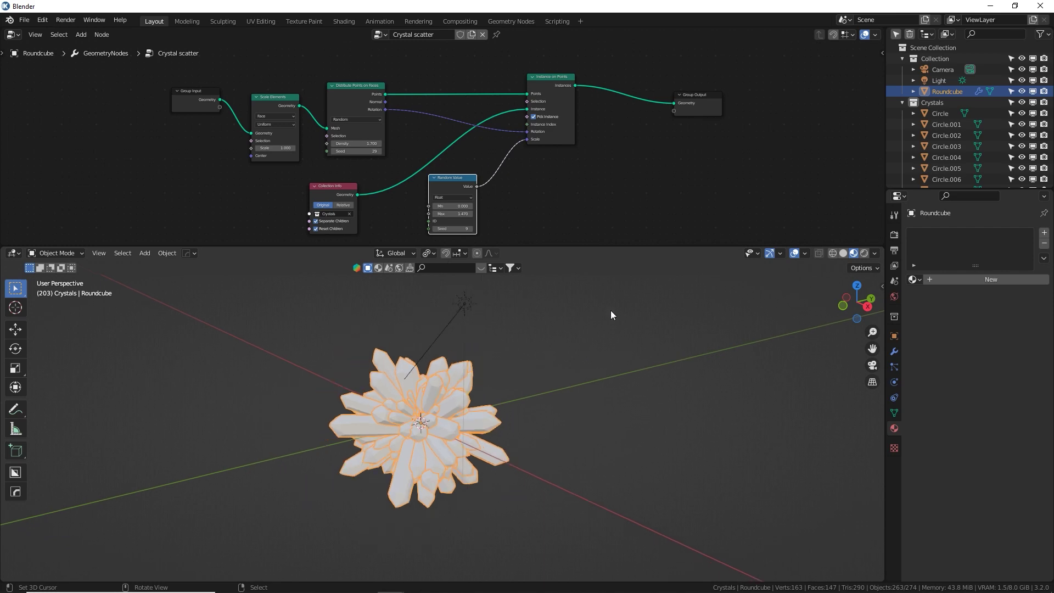
Step: Select the light and assign an Environment Texture to the world background's color
left_click(936, 80)
left_click(894, 297)
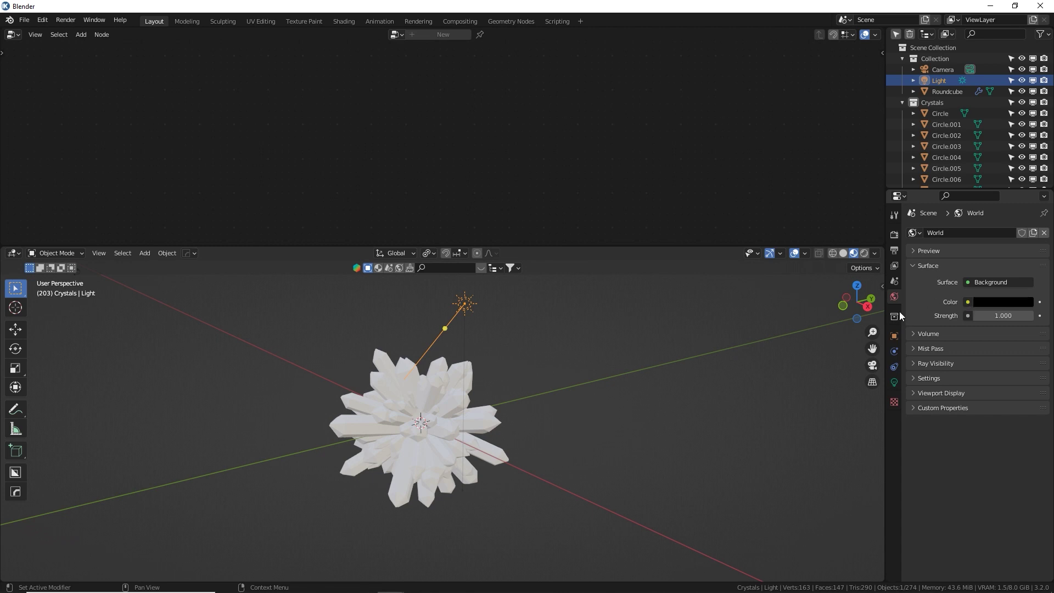
left_click(968, 303)
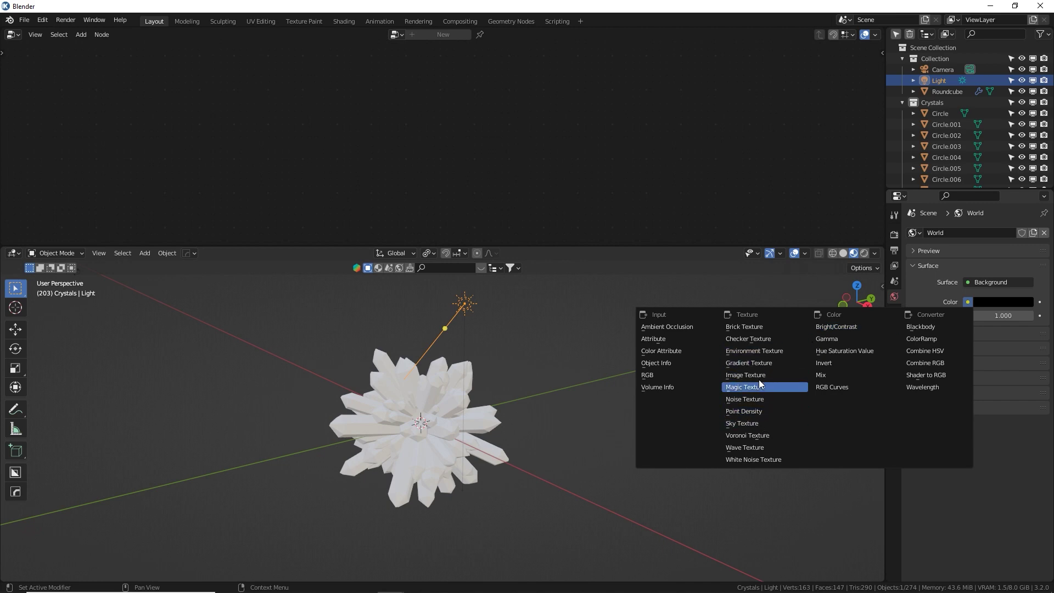
left_click(756, 351)
Step: Load table_mountain_2_4k.hdr from the HDR folder as the world's environment image
left_click(994, 321)
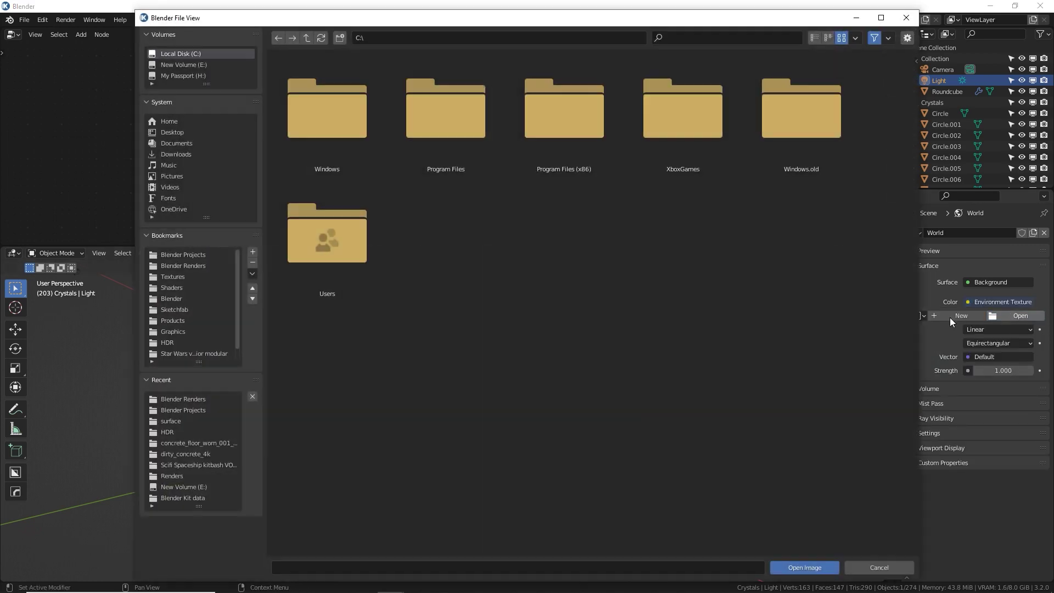
left_click(196, 343)
scroll(537, 281, "down", 8)
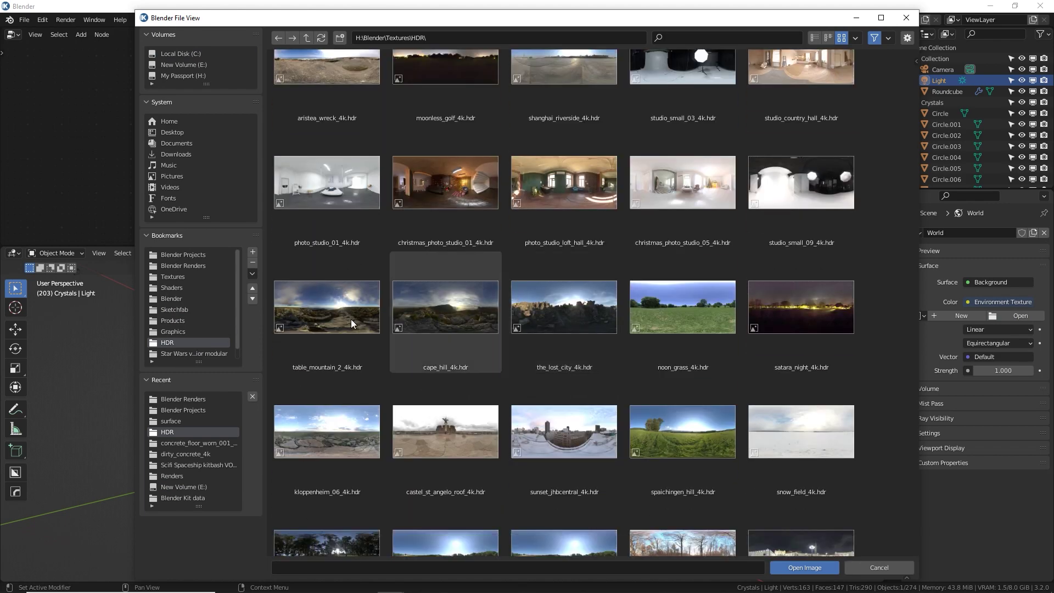
scroll(314, 319, "down", 2)
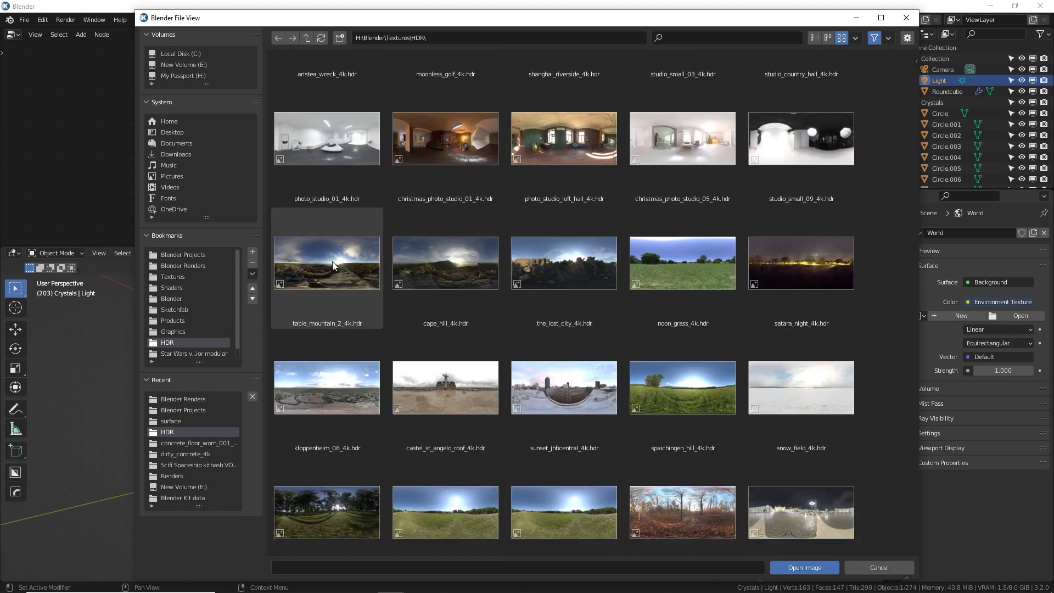
scroll(332, 262, "down", 7)
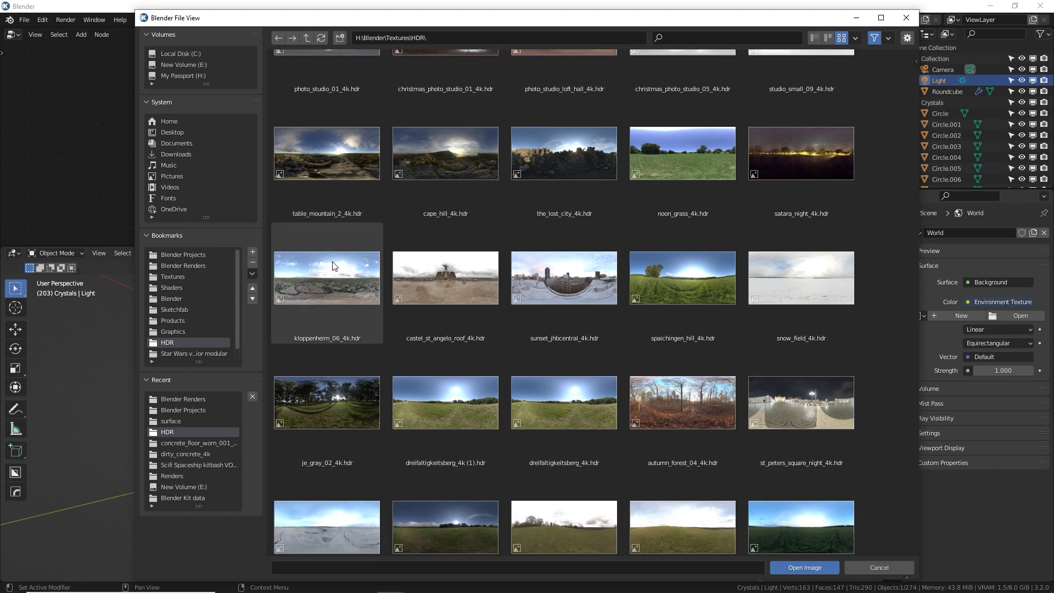
scroll(332, 265, "down", 4)
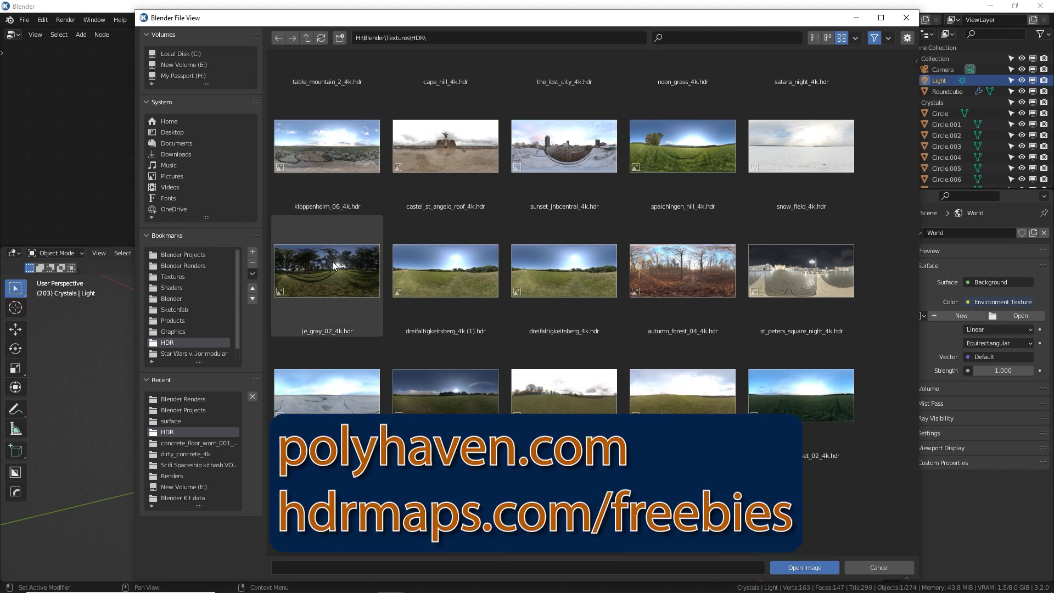
scroll(394, 336, "up", 11)
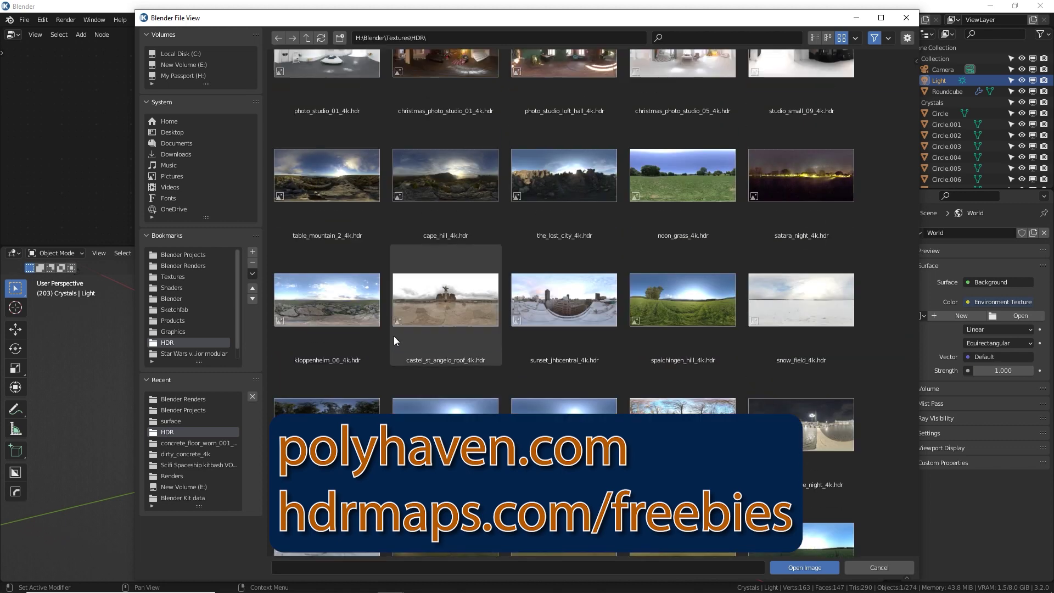
left_click(321, 264)
scroll(340, 278, "up", 4)
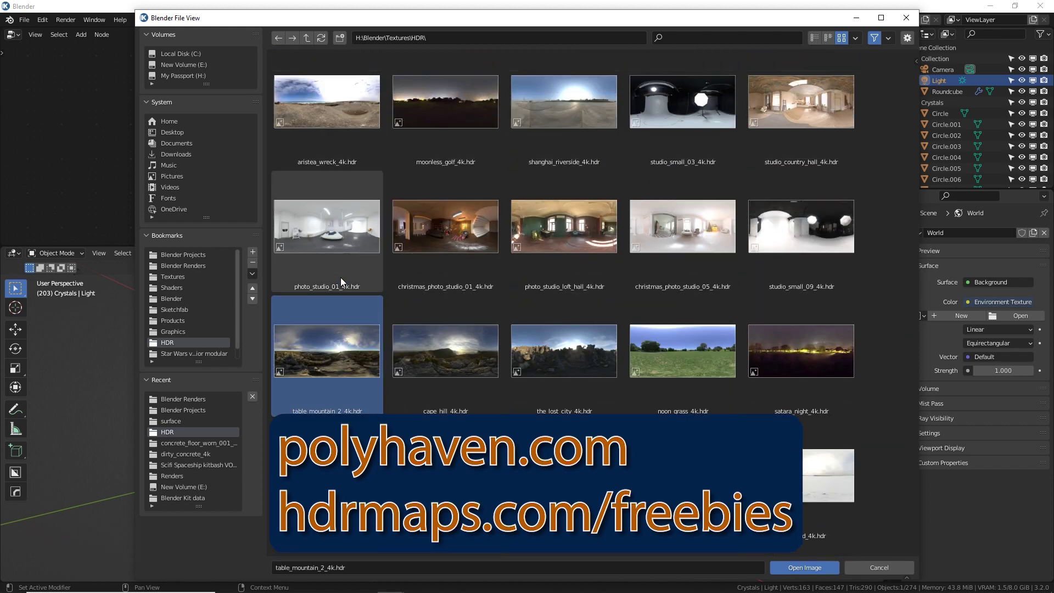
left_click(807, 565)
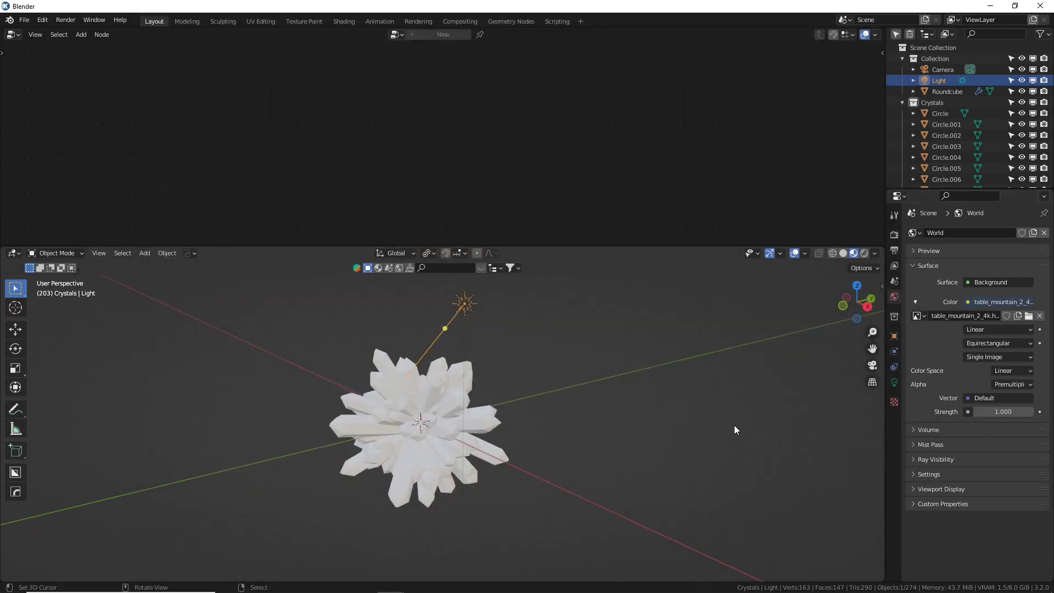
Step: Switch the 3D viewport to rendered shading and inspect the cluster from several angles under the environment lighting
left_click(863, 253)
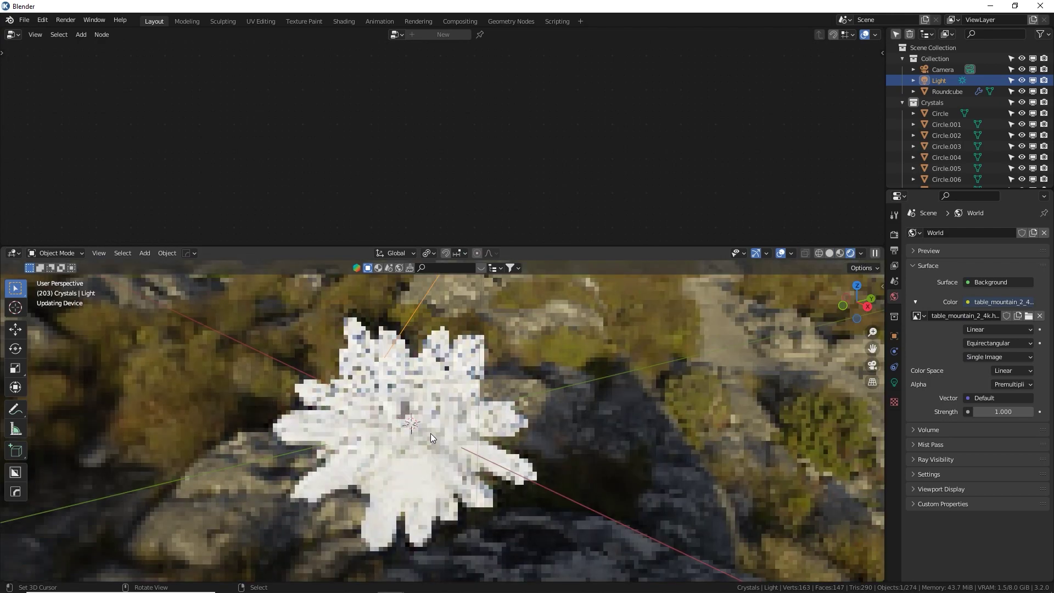
middle_click_drag(433, 436, 596, 416)
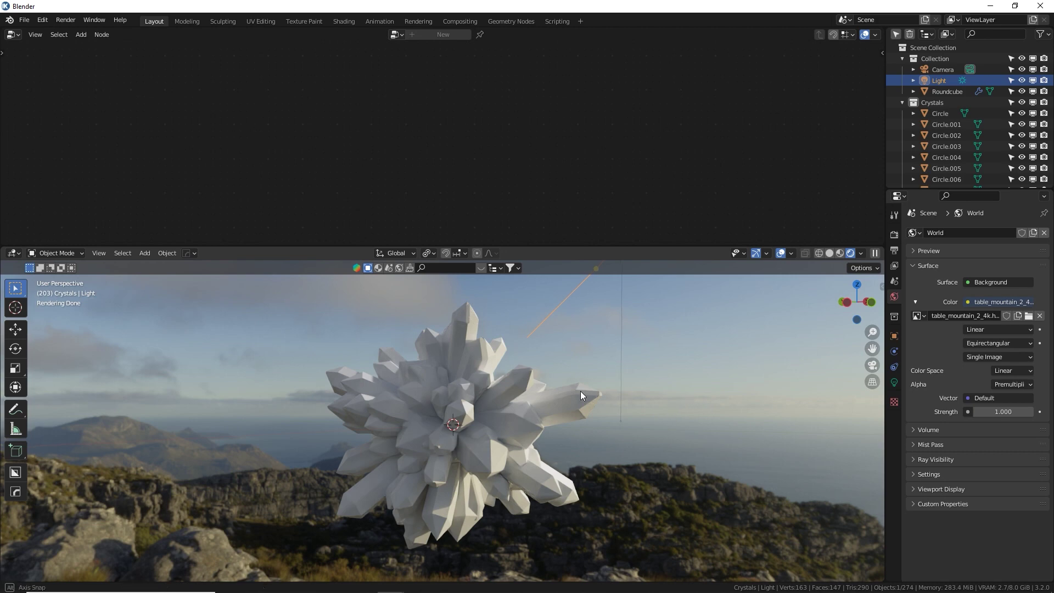
middle_click_drag(581, 391, 505, 391)
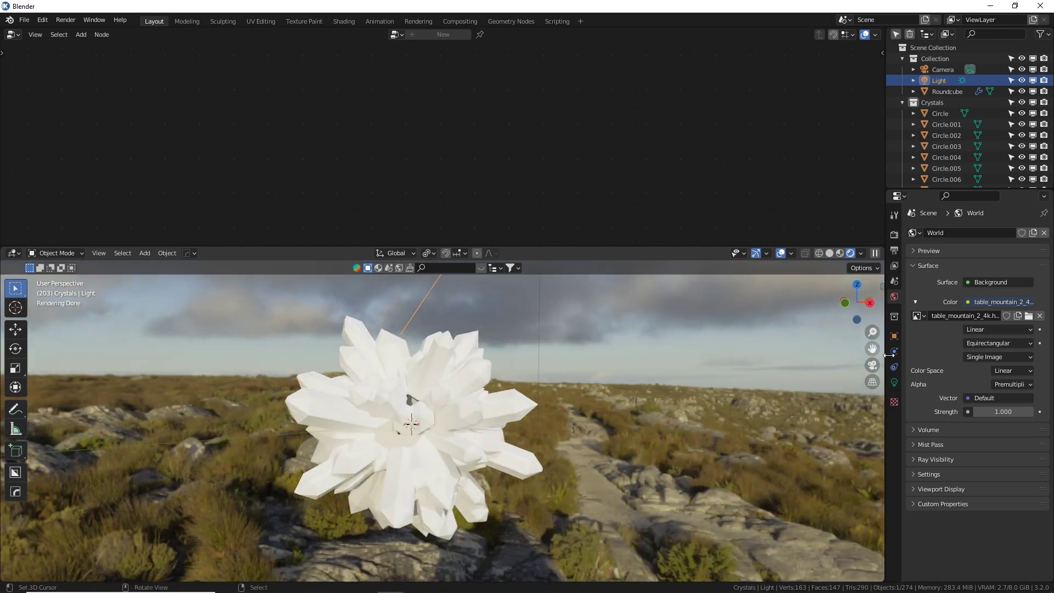
Step: Hide the environment background from the camera by disabling the world's Camera ray visibility
left_click(914, 460)
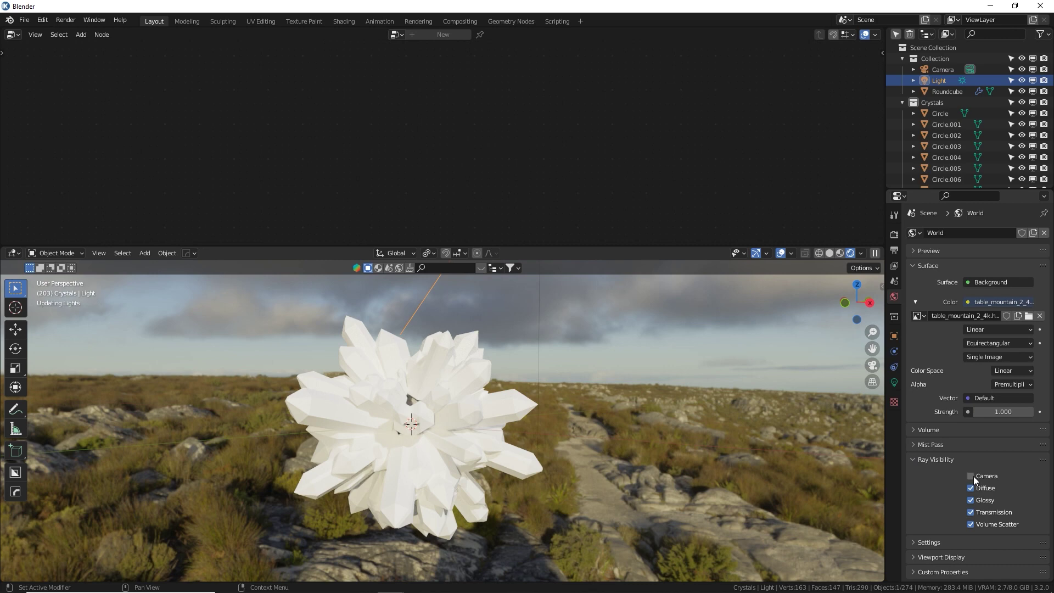
left_click(971, 475)
middle_click_drag(642, 368, 489, 348)
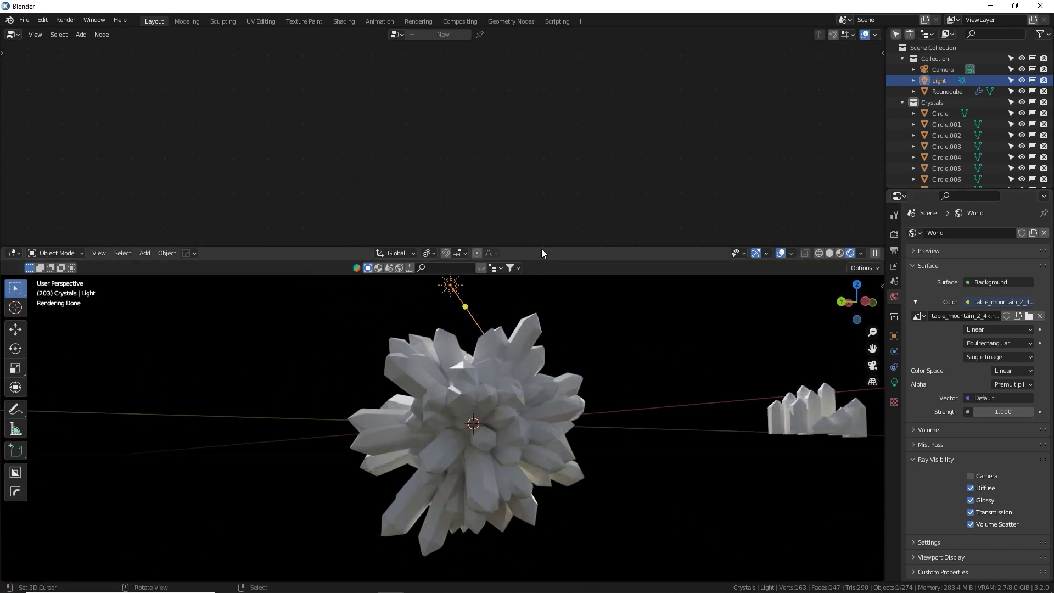
Step: Enlarge the 3D viewport area by shrinking the node editor and view the crystal cluster from other angles
left_click_drag(541, 247, 543, 137)
middle_click_drag(534, 369, 664, 350)
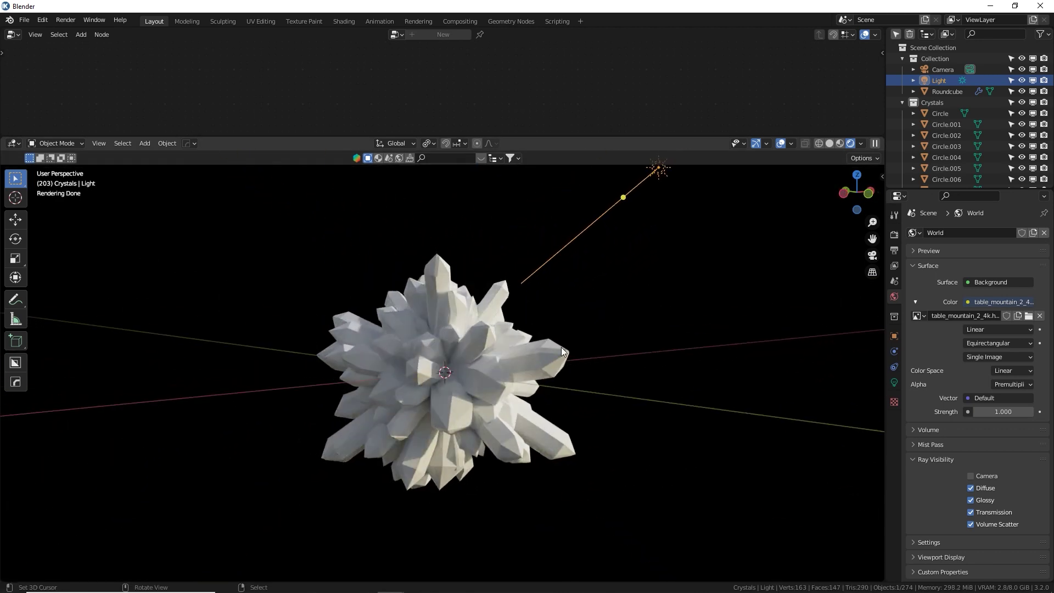
middle_click_drag(561, 347, 549, 358)
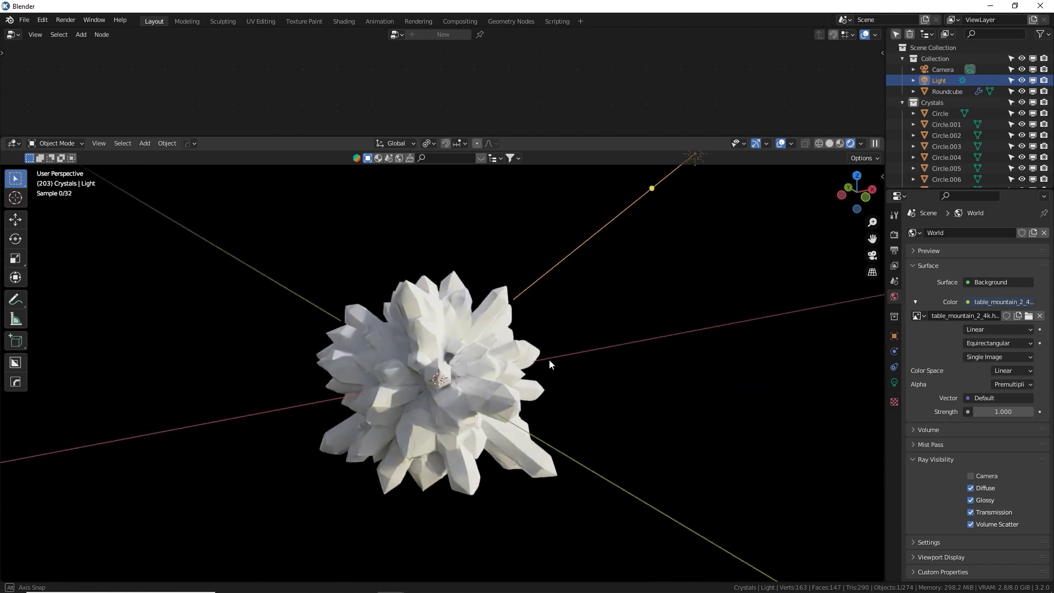
Step: Look through the camera and set the output resolution to 1080 × 1920 px for a portrait frame
key("KP_0")
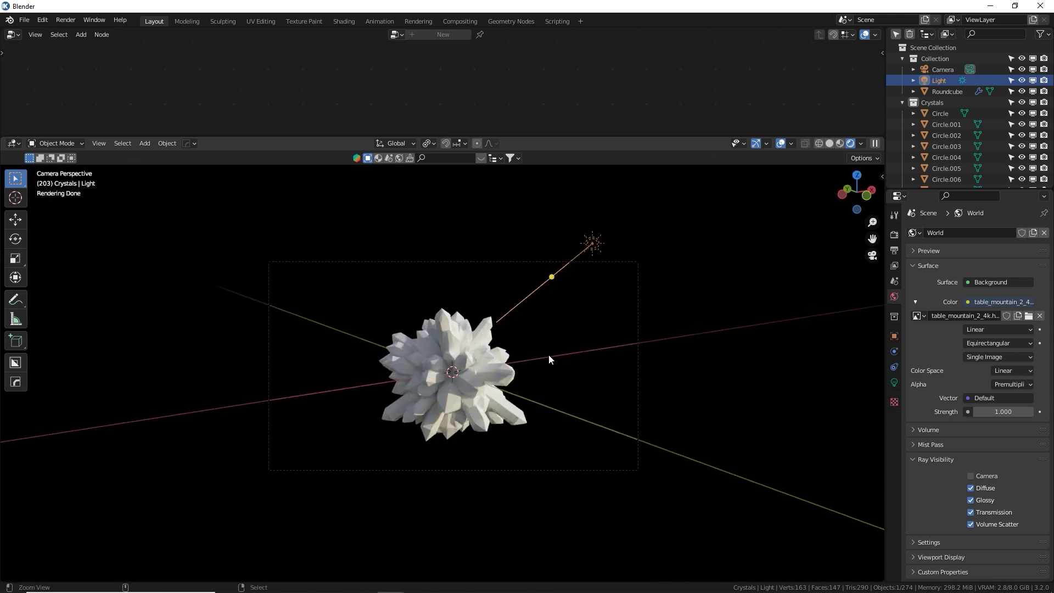
left_click(500, 264)
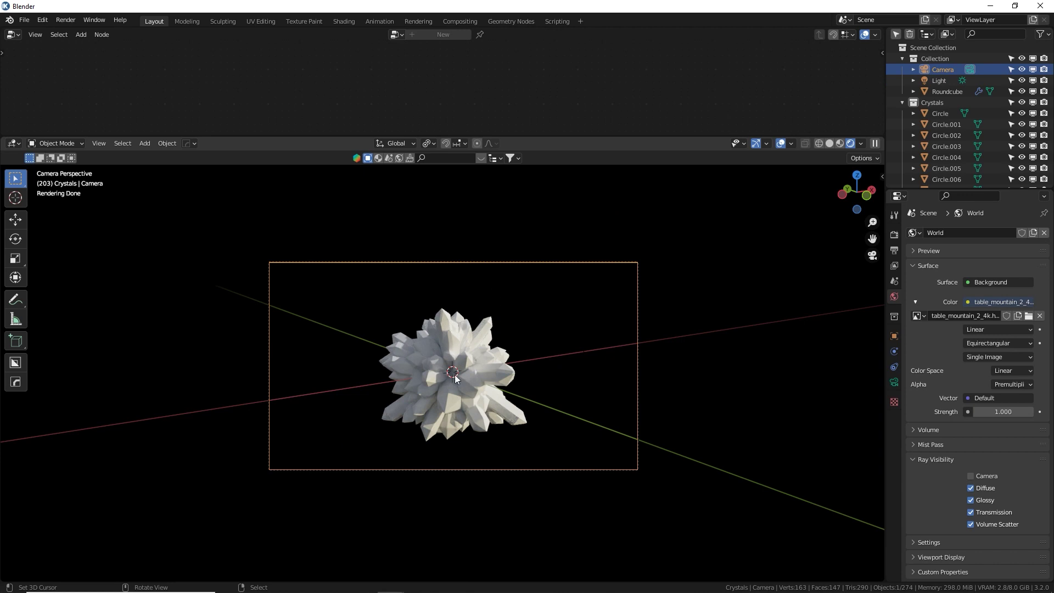
scroll(505, 367, "up", 1)
left_click(894, 382)
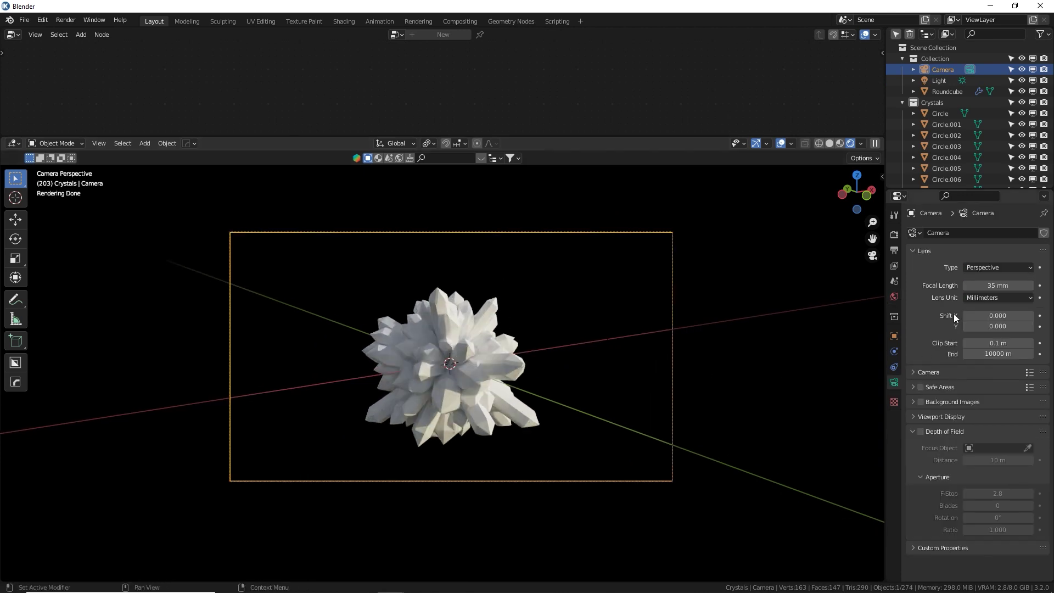
left_click(895, 250)
double_click(1000, 248)
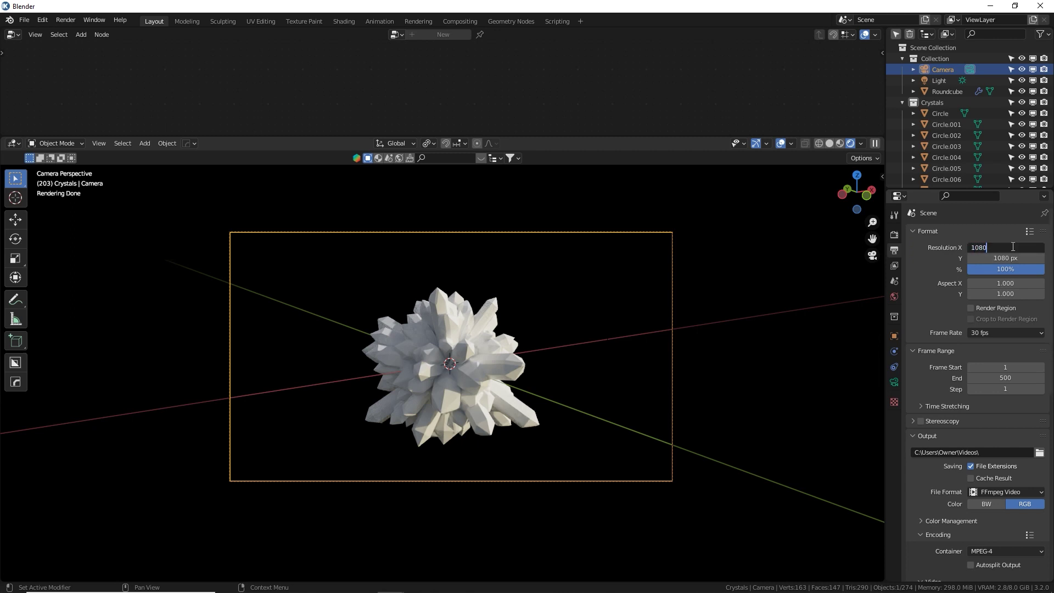
key("Tab")
key("Return")
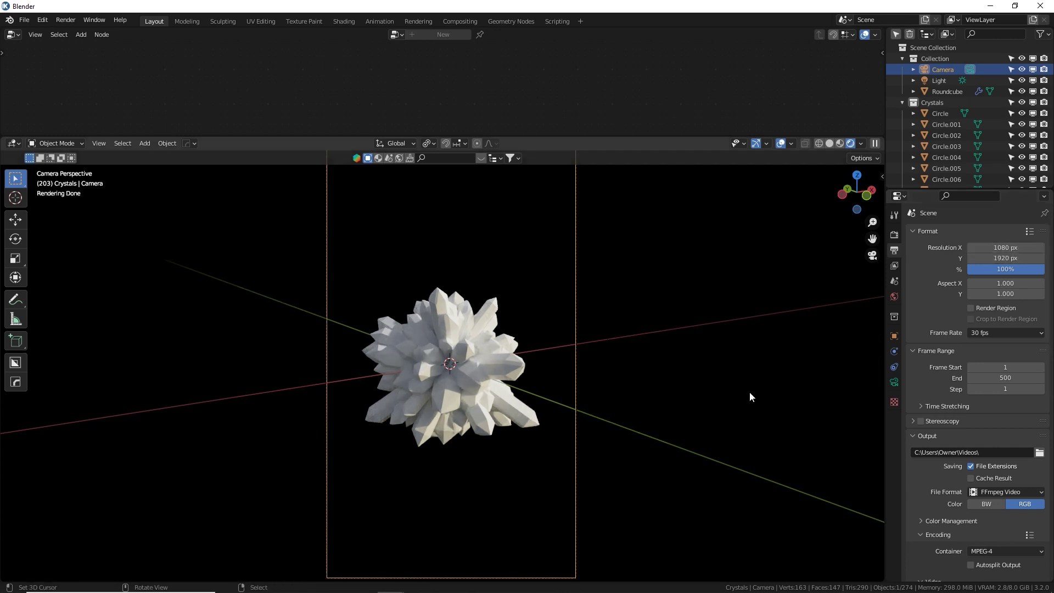
Step: Set the camera's focal length to 50 mm and nudge the camera to frame the crystal cluster
left_click(894, 382)
left_click_drag(997, 285, 1013, 286)
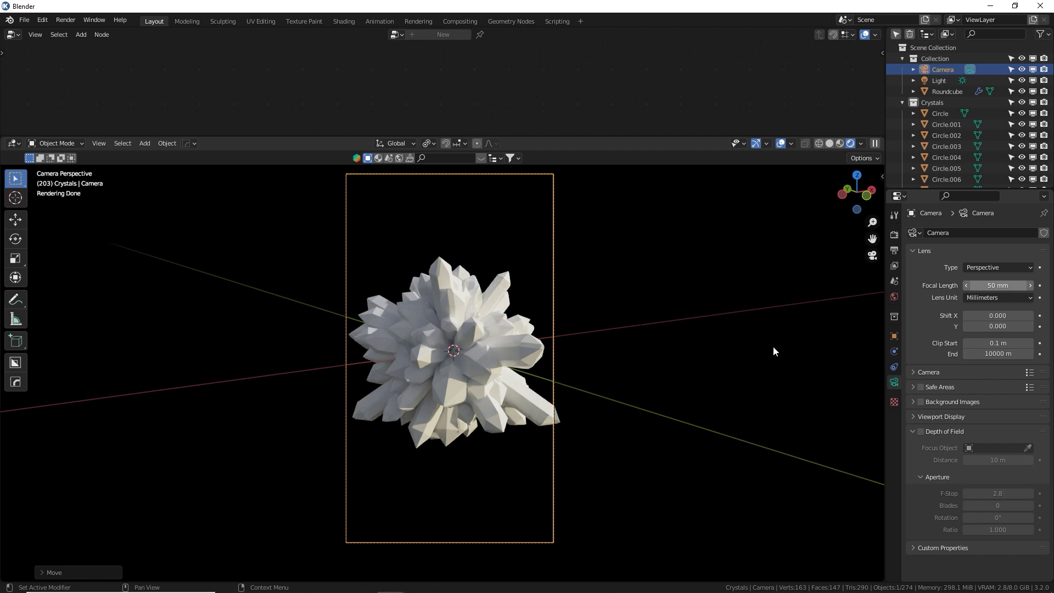
left_click(517, 377)
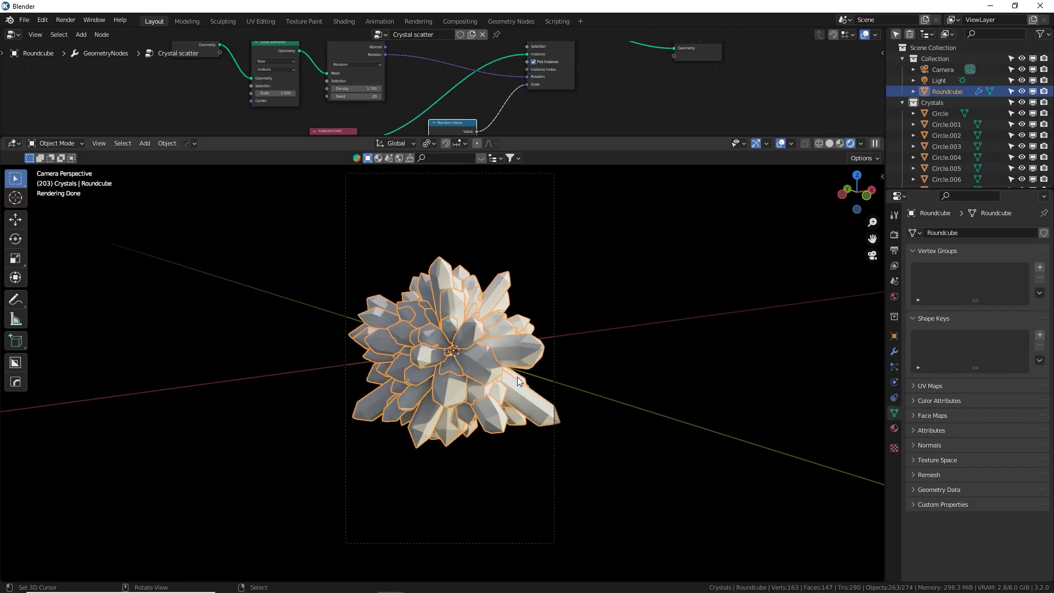
Step: Compare the cluster with and without the sun light, and delete that light from the scene
left_click(943, 81)
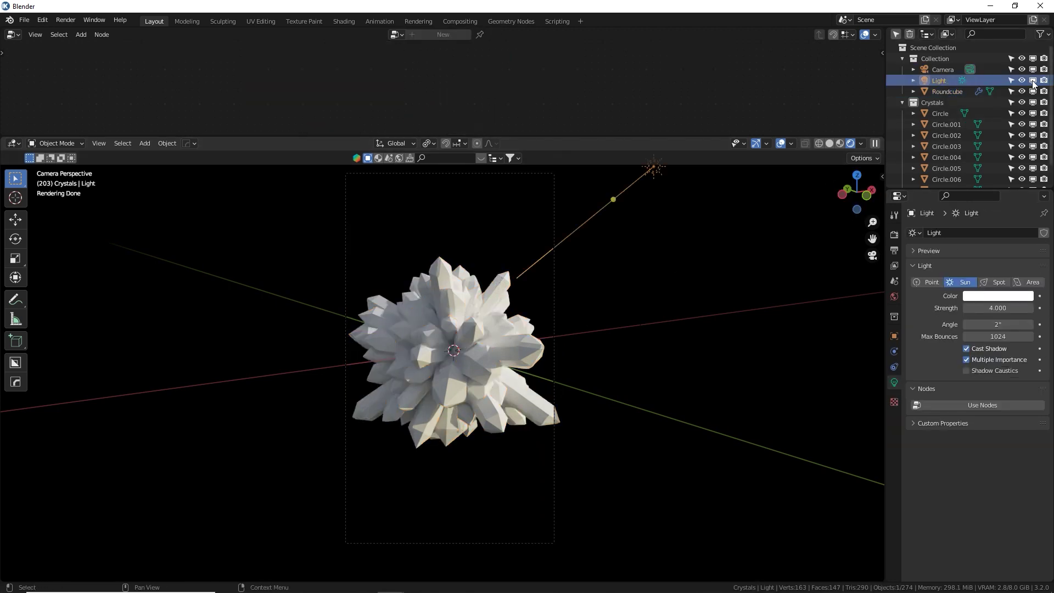
left_click(1033, 81)
left_click(1032, 81)
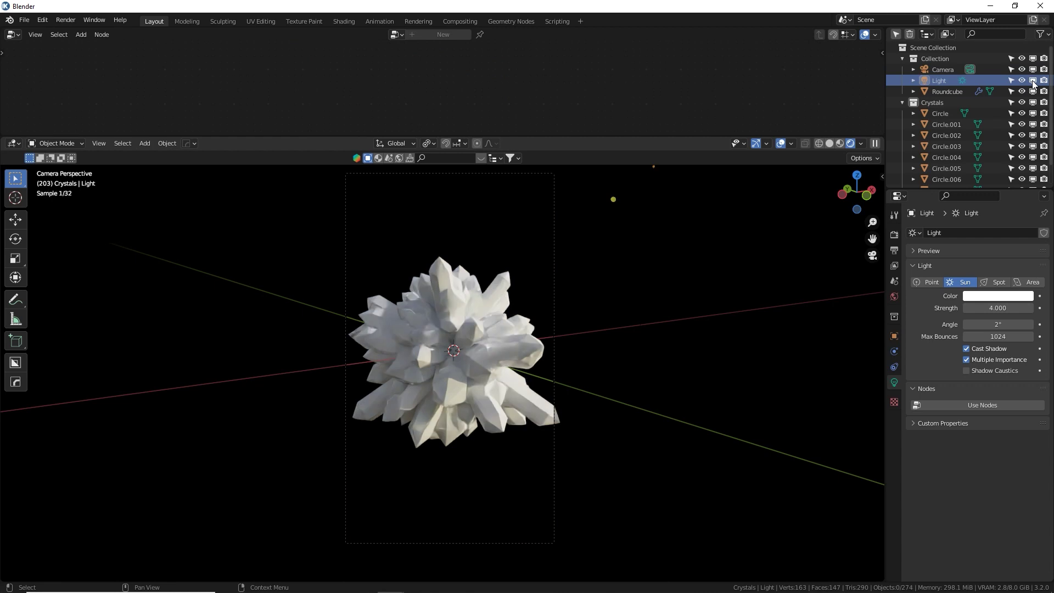
left_click(940, 82)
key("Delete")
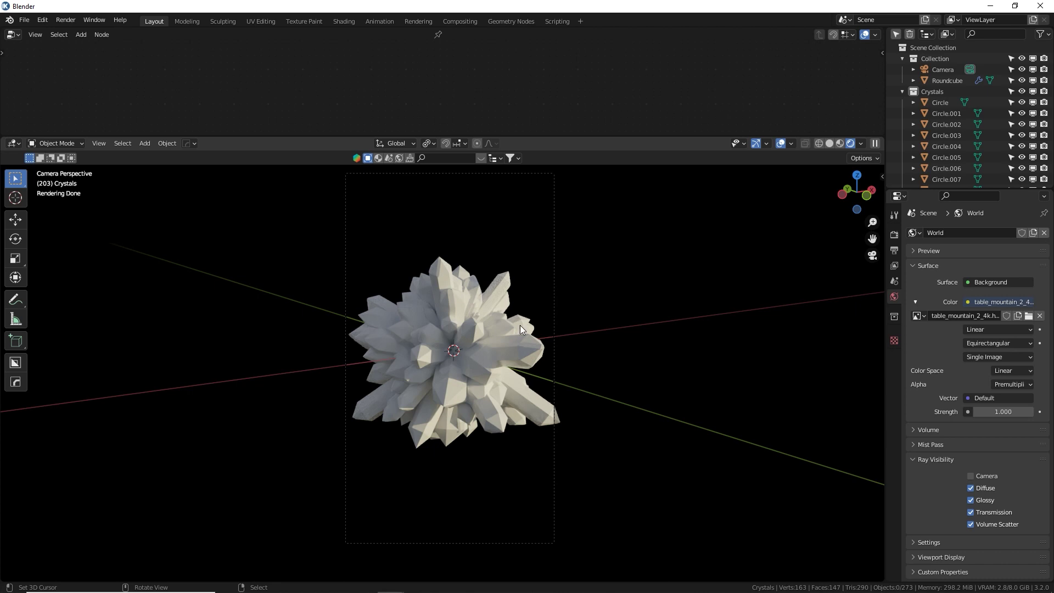
Step: Add a point light and move it to the upper-left side of the cluster in the camera view
key("shift+a")
mouse_move(529, 291)
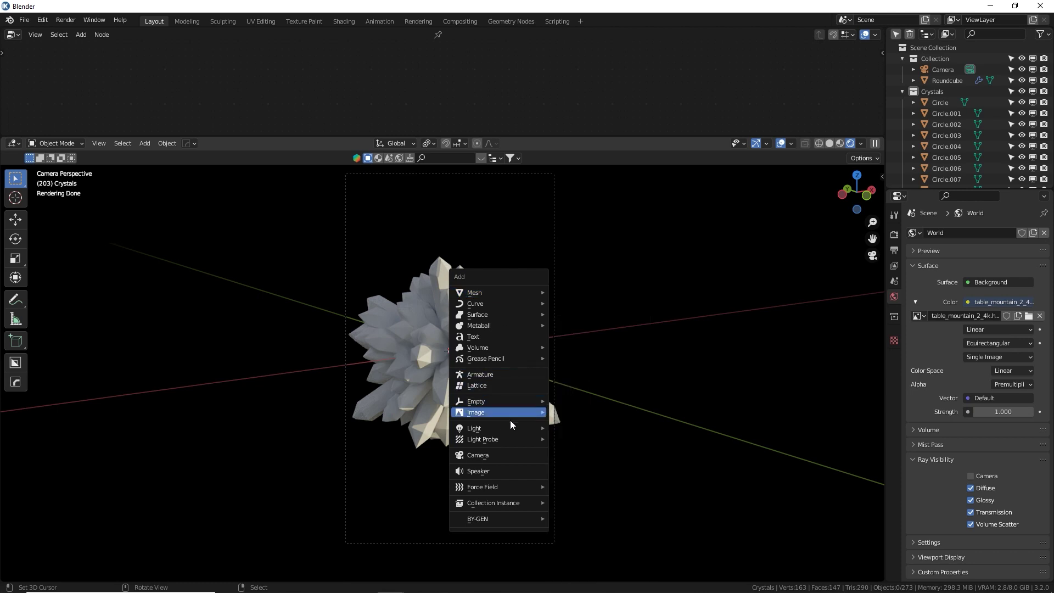
mouse_move(512, 427)
left_click(573, 427)
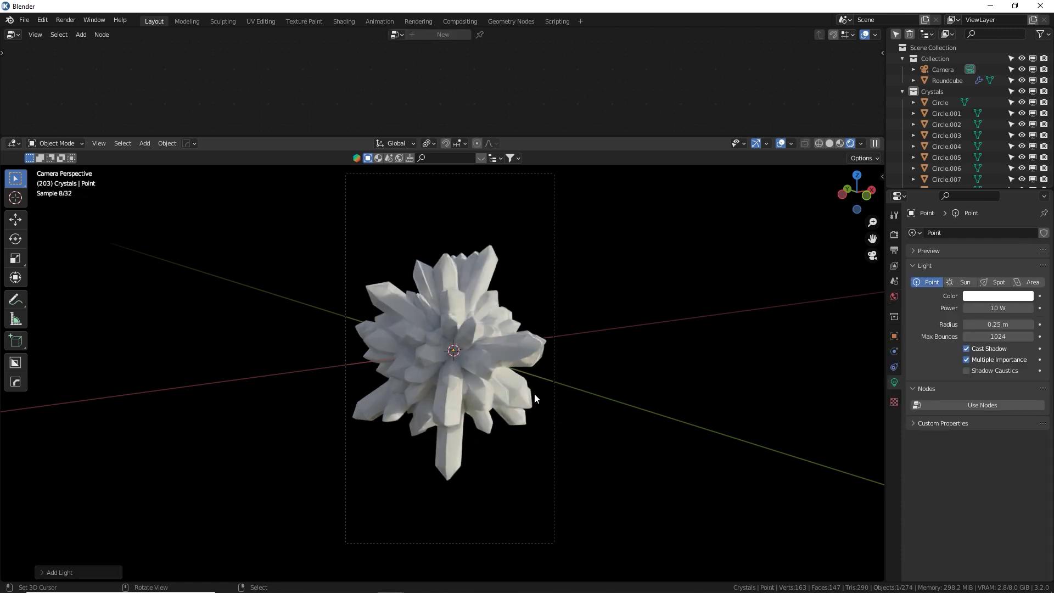
key("g")
left_click(478, 323)
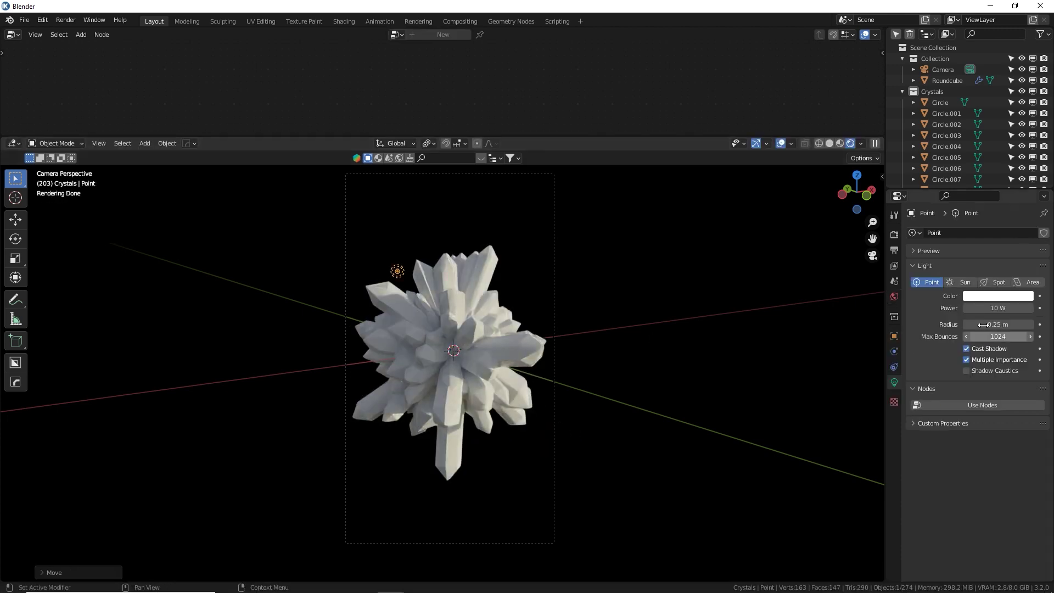
Step: Increase the point light's radius to 8.13 m and move it slightly farther from the cluster, using solid shading
left_click_drag(986, 324, 1027, 324)
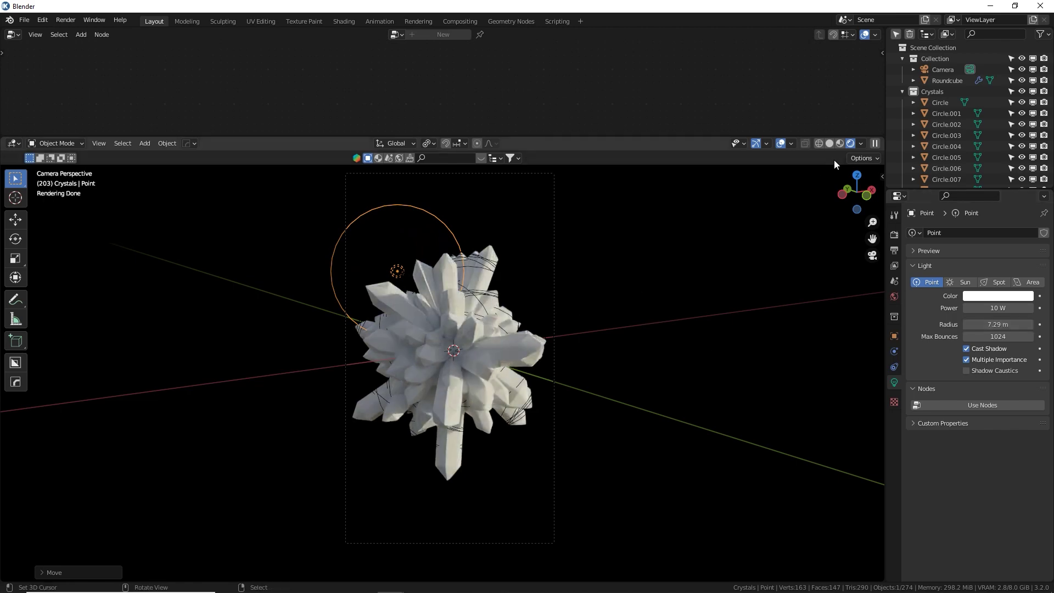
left_click(829, 143)
middle_click_drag(494, 264, 571, 283)
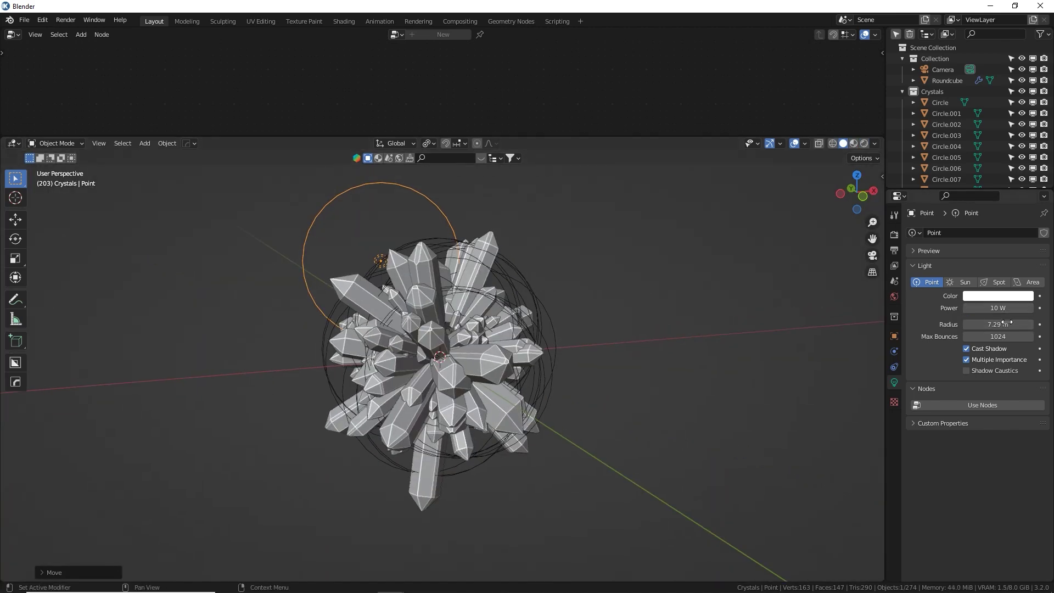
mouse_move(1006, 323)
left_mouse_down()
mouse_move(976, 324)
mouse_move(1018, 324)
left_mouse_up()
key("g")
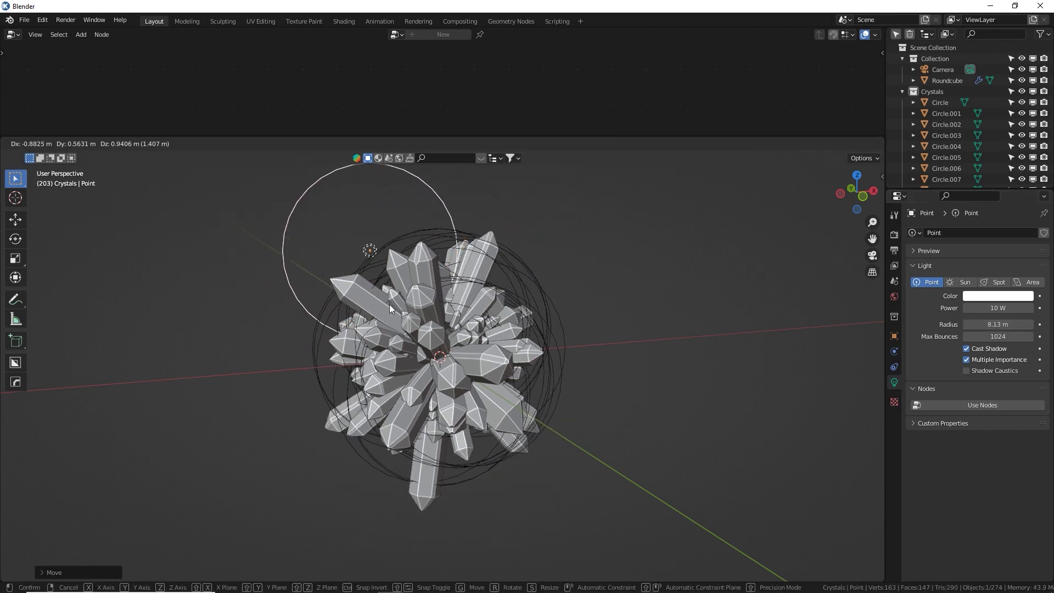
left_click(390, 304)
Step: Enlarge the outliner and move the point light from the Crystals collection into the main Collection
left_click_drag(938, 190, 938, 321)
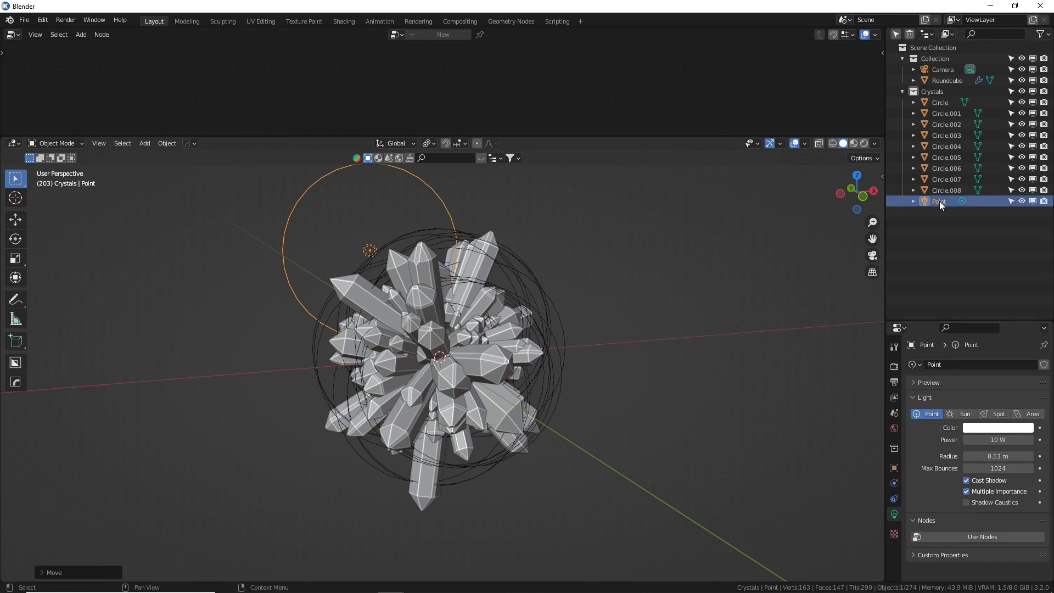
left_click_drag(929, 200, 932, 58)
Step: Reposition the point light near the cluster's upper crystals and set its power to 20000 W
middle_click_drag(476, 304, 437, 268)
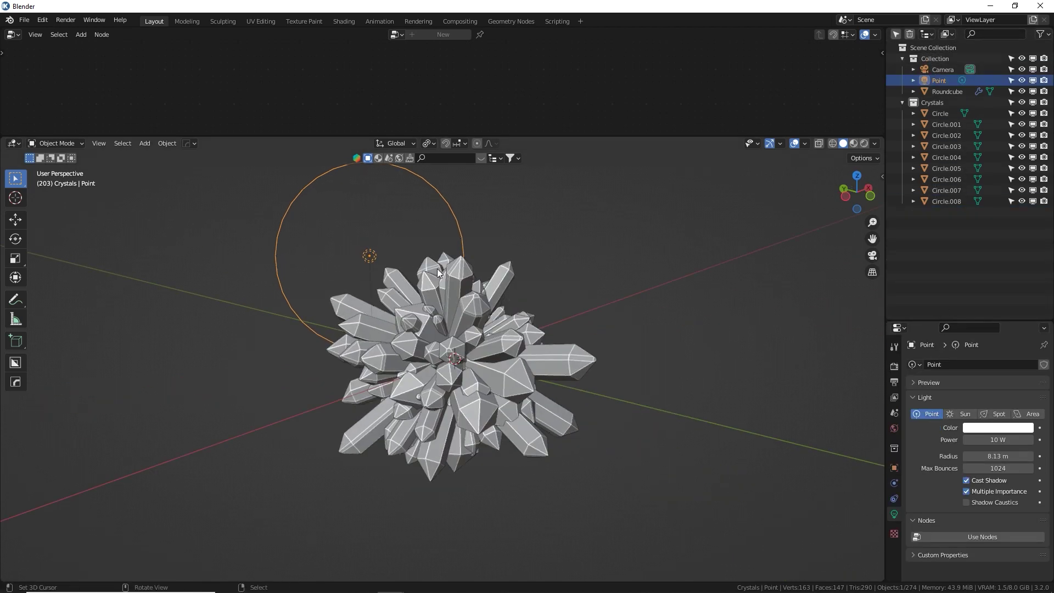
middle_click_drag(543, 283, 526, 278)
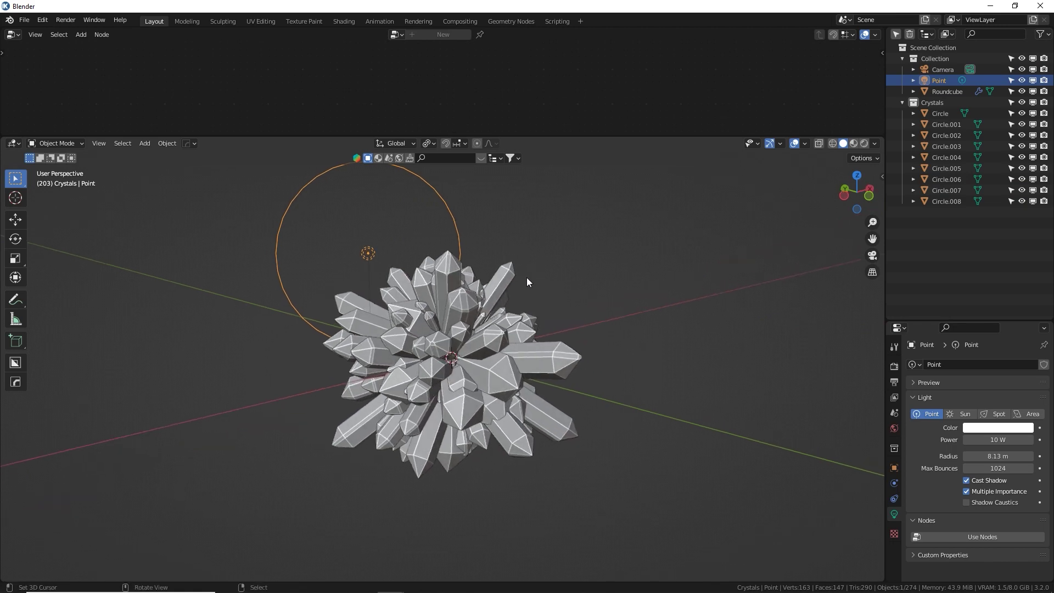
key("g")
left_click(499, 276)
Step: Show the camera view in rendered shading and set the point light's color to blue
key("KP_0")
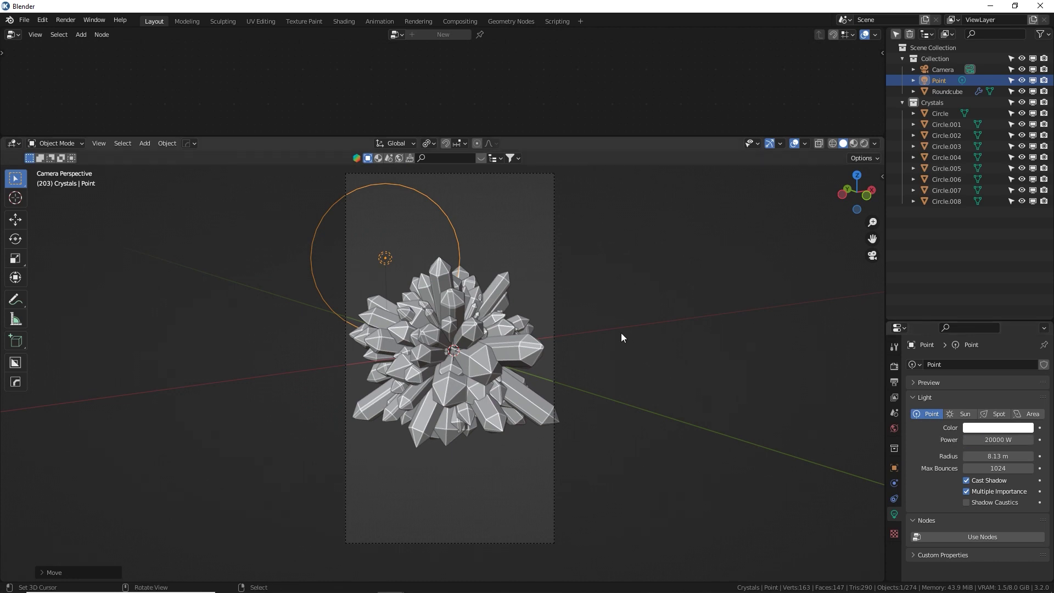
left_click(864, 144)
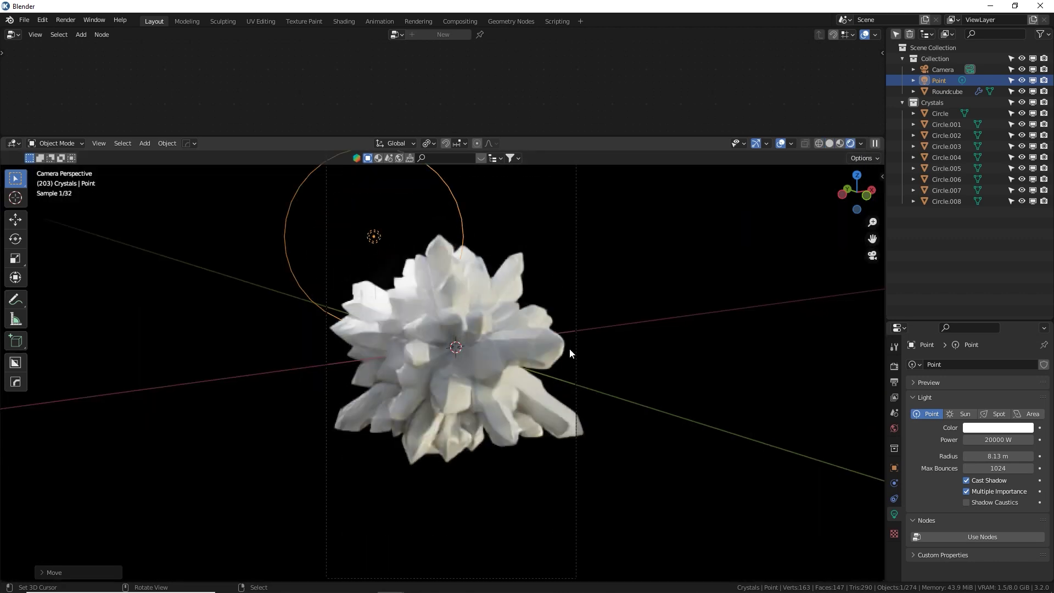
left_click(975, 427)
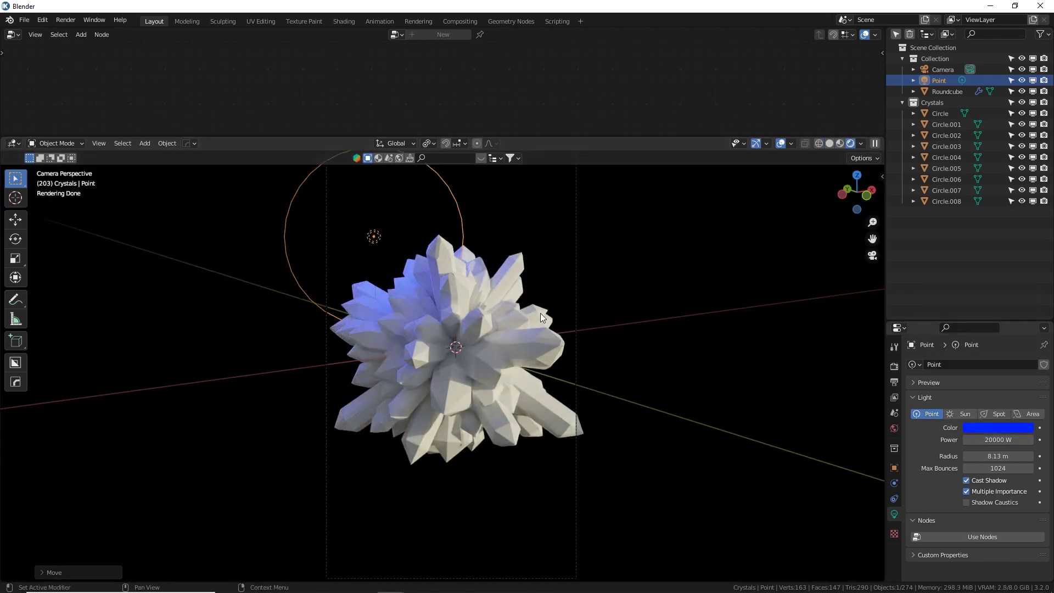
Step: Duplicate the blue point light to the right side of the cluster and color the copy red
key("shift+d")
left_click(609, 353)
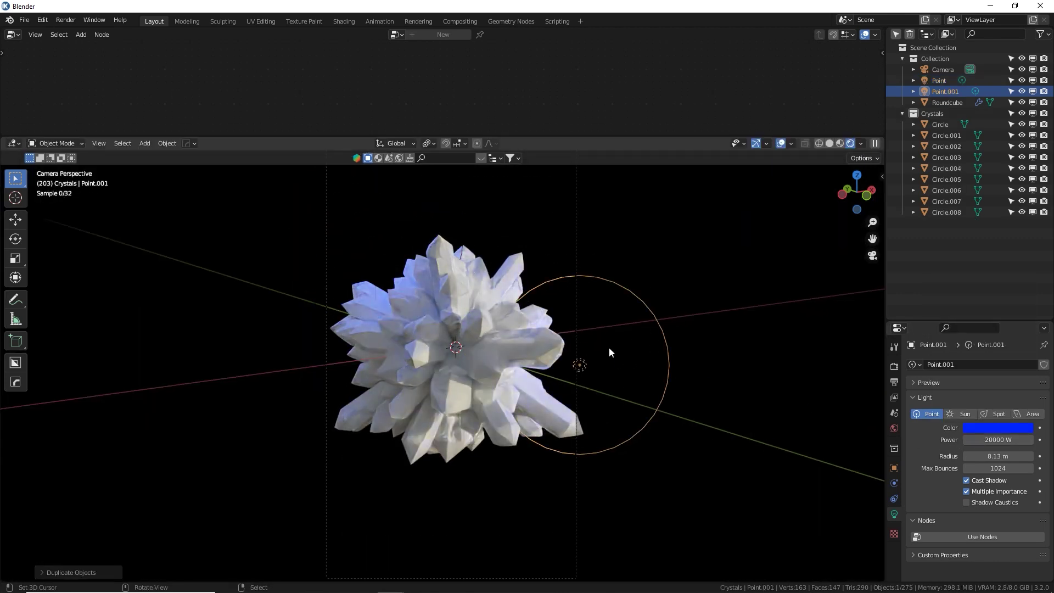
left_click(982, 429)
left_click_drag(970, 324, 987, 361)
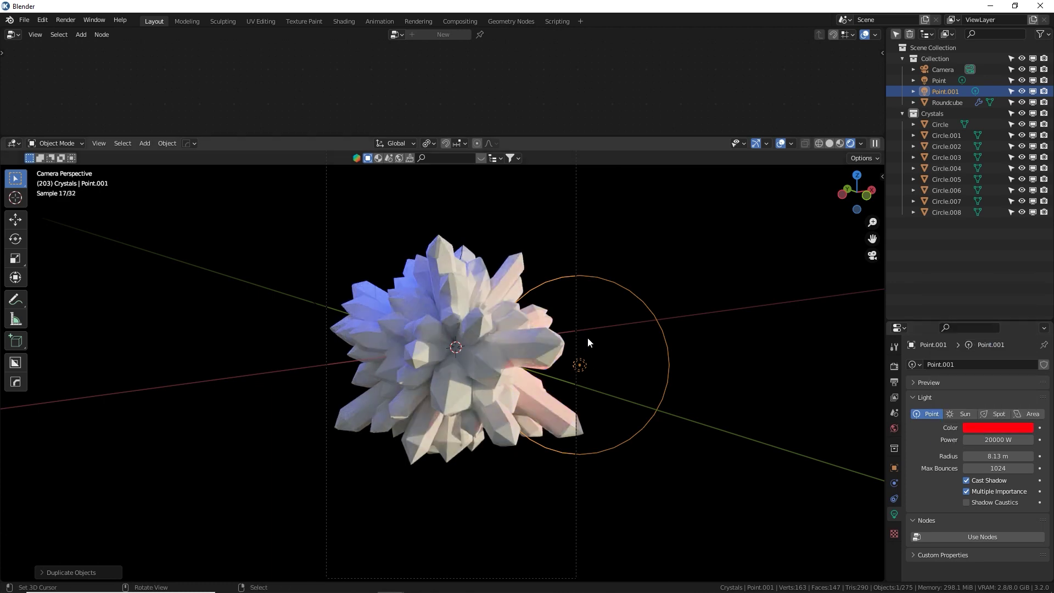
Step: Duplicate the red point light to the lower-left side of the cluster and color the copy green
key("shift+d")
left_click(389, 447)
left_click(998, 428)
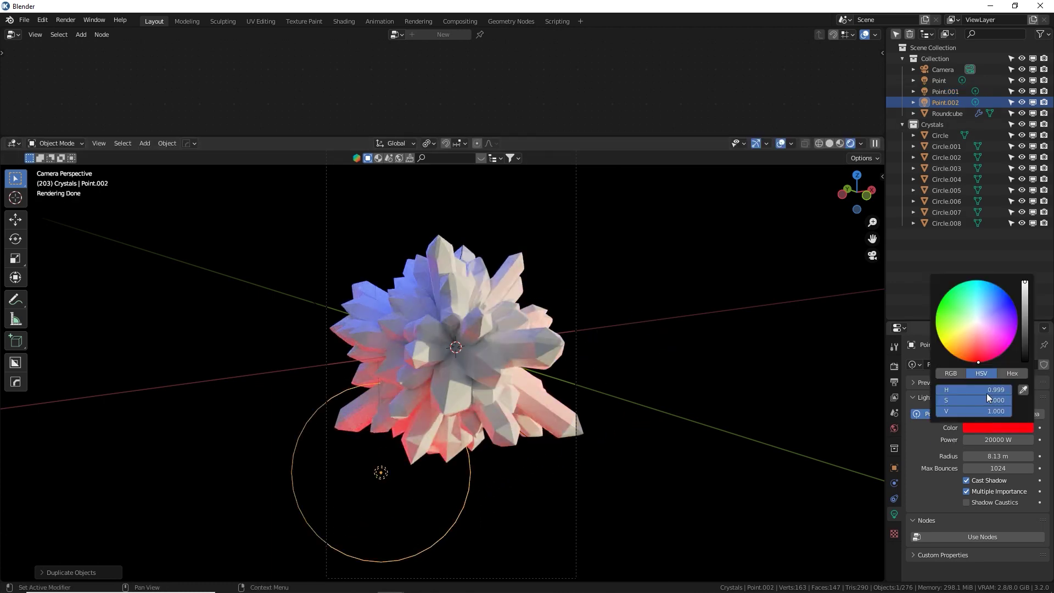
left_click(986, 393)
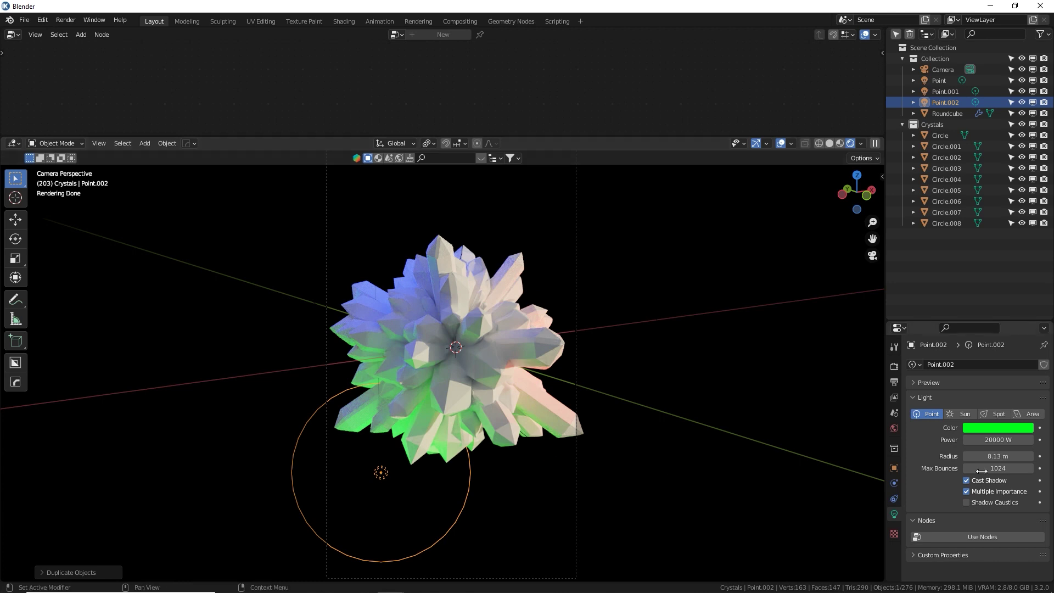
Step: Set the green point light's power to 10000 W
left_click(969, 440)
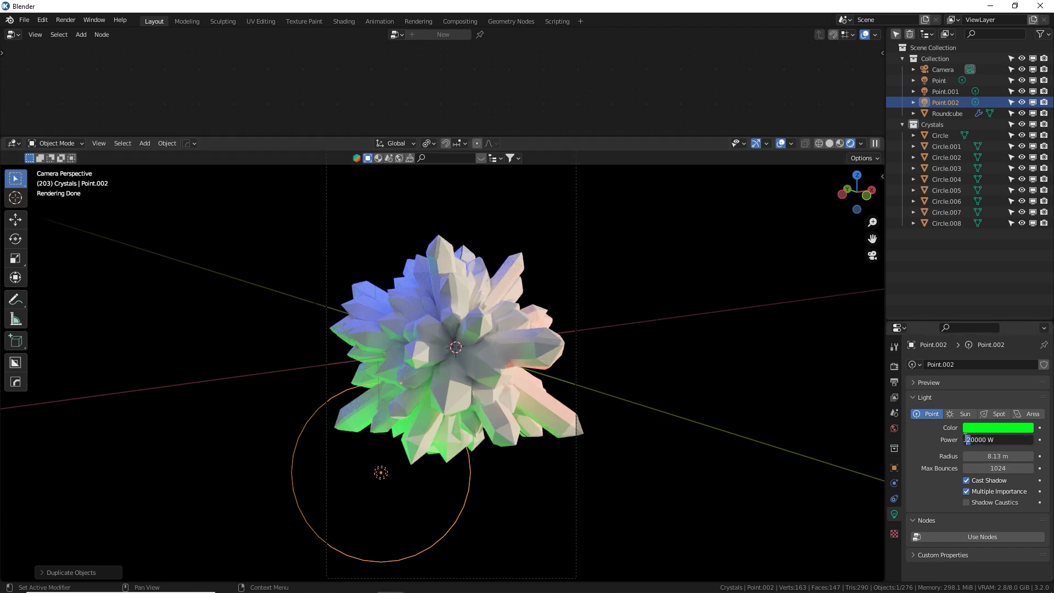
type("10000")
key("Return")
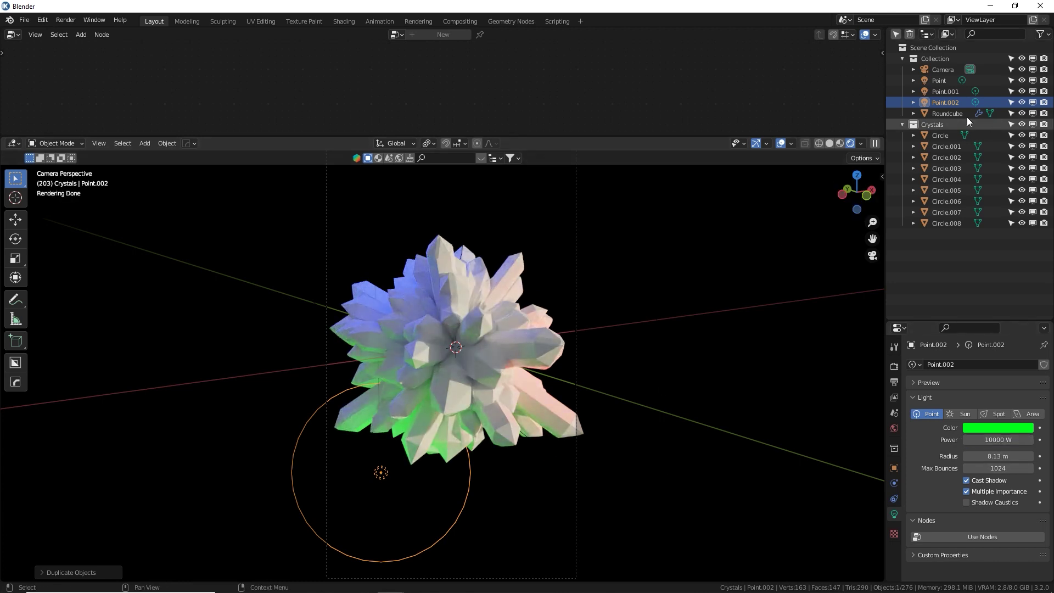
Step: Set the red point light's power to 40000 W
left_click(950, 91)
left_click(986, 441)
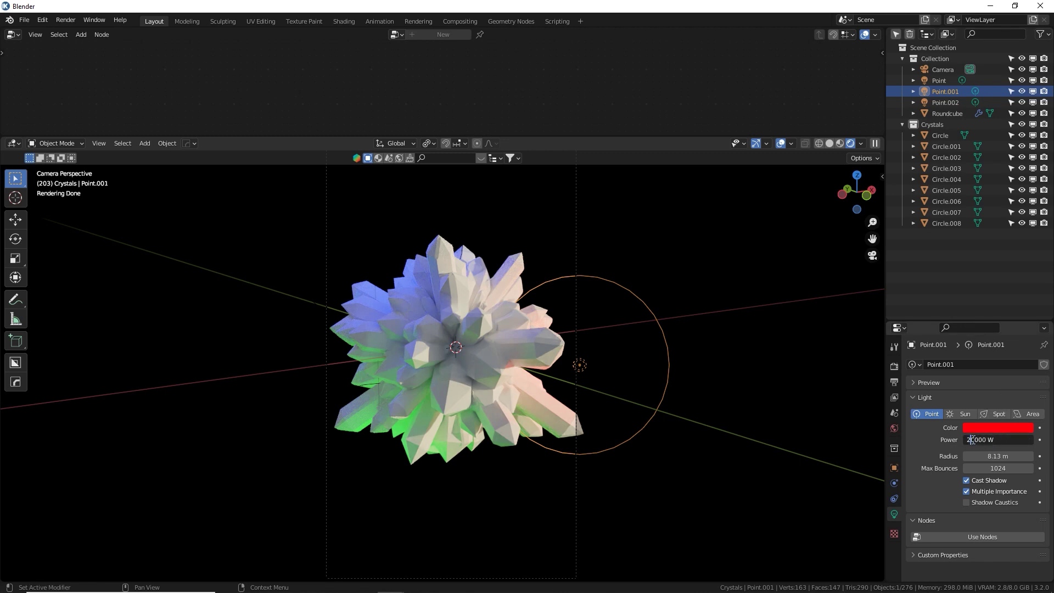
type("40000")
key("Return")
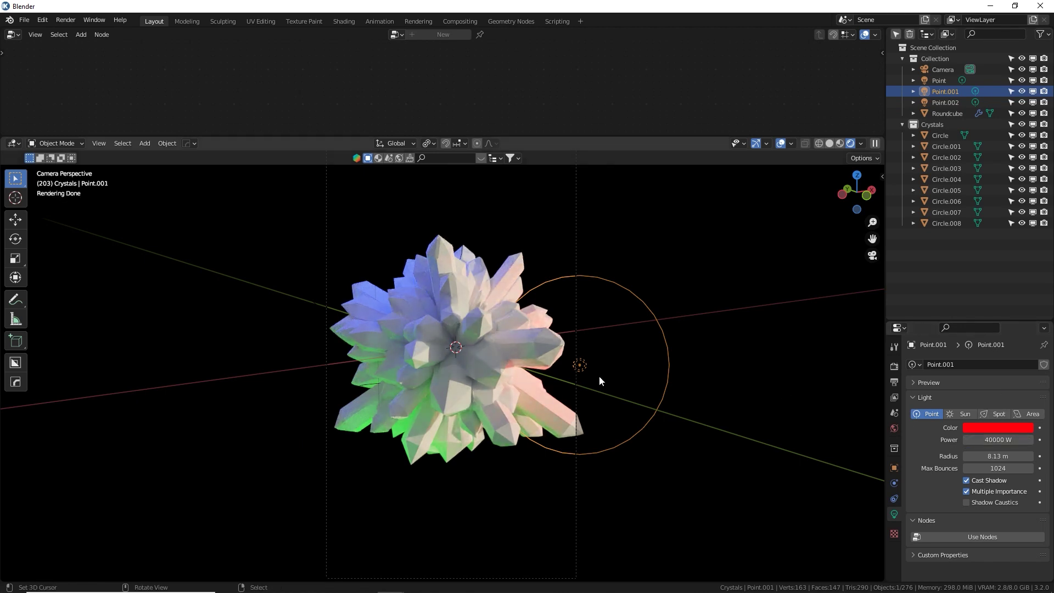
Step: Move the red point light slightly closer to the cluster
key("g")
key("x")
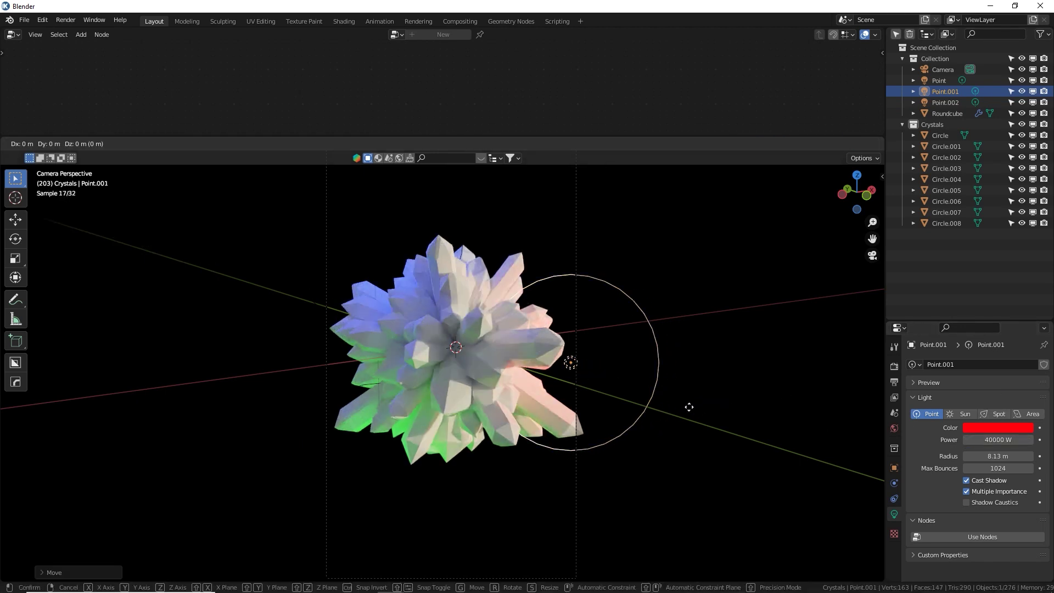
left_click(683, 430)
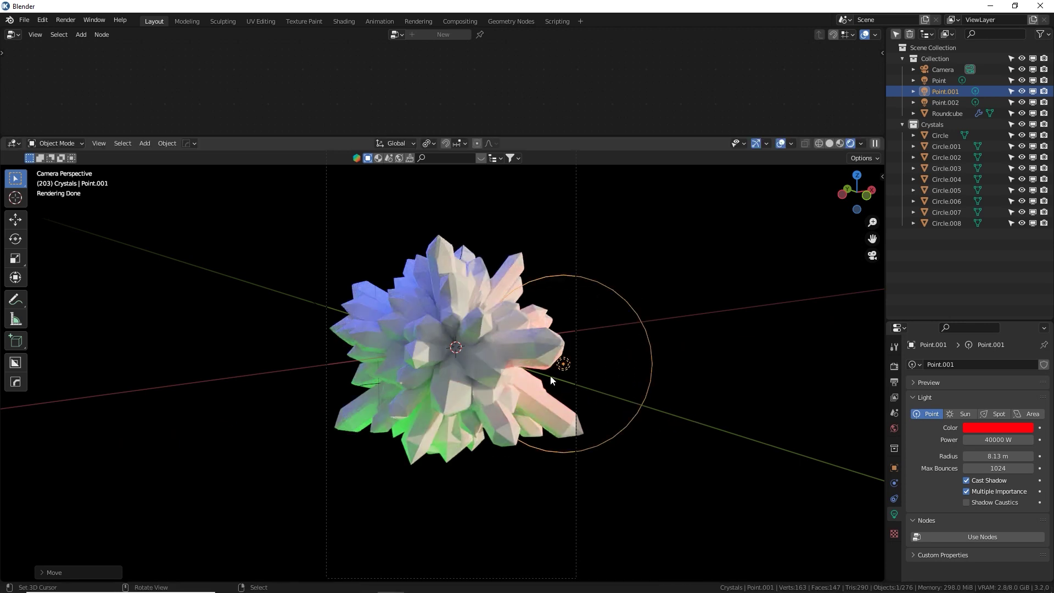
Step: Select the Roundcube cluster, switch the node editor to the Shader Editor and enlarge that area
left_click(518, 367)
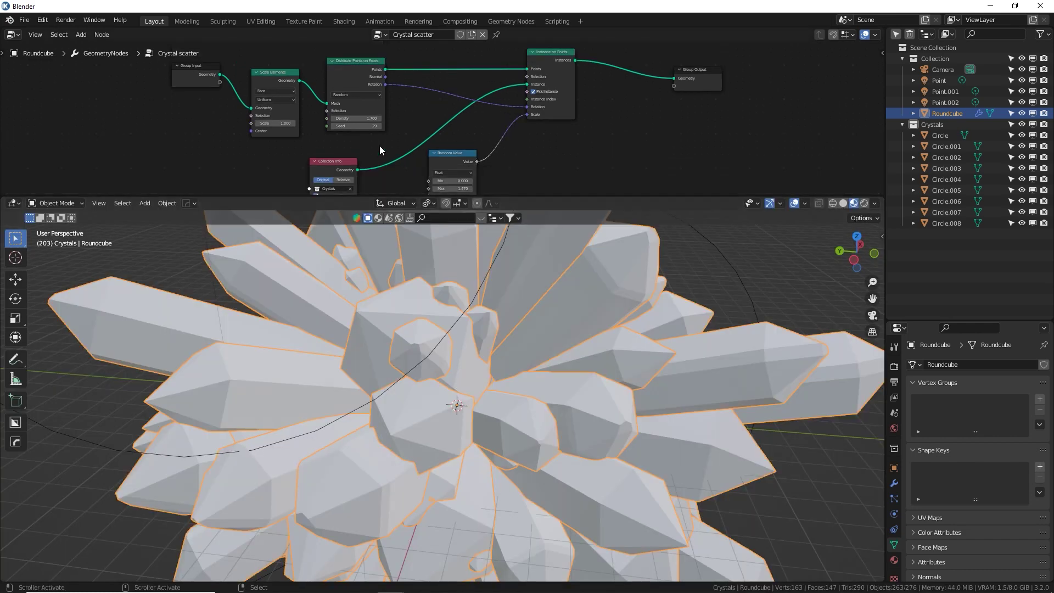
left_click(14, 34)
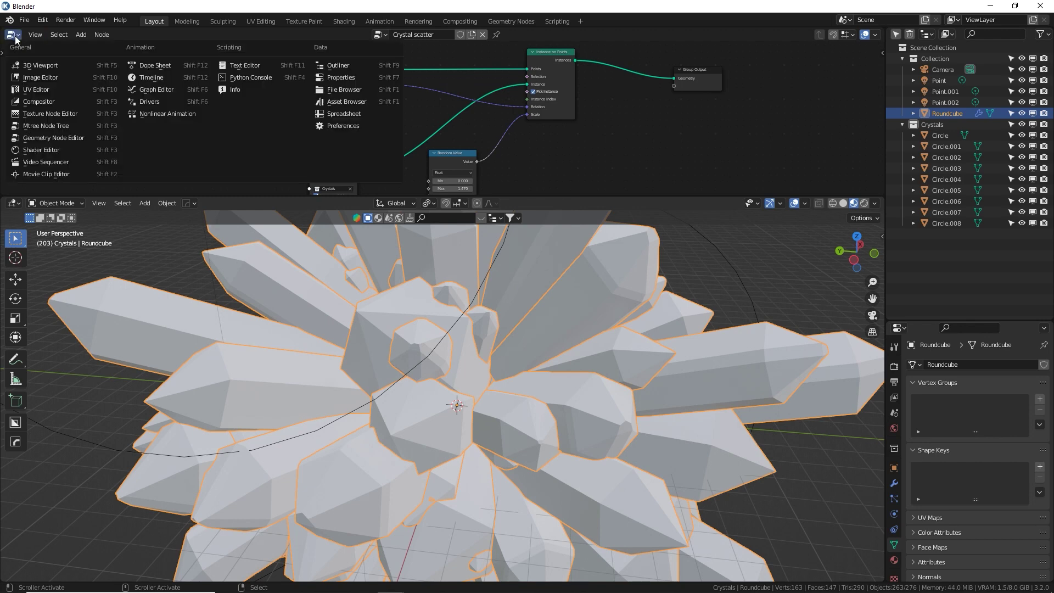
left_click(41, 150)
left_click_drag(615, 195, 626, 315)
scroll(594, 387, "down", 5)
middle_click_drag(594, 398, 571, 371)
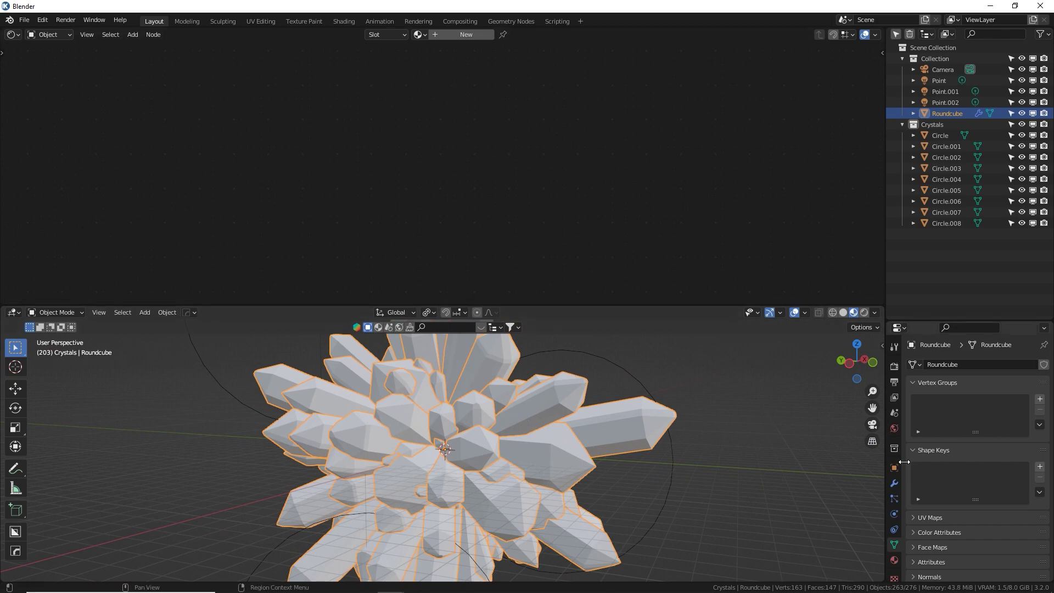
Step: Assign the existing Quartz material to the Roundcube cluster and check the material on the individual crystals
left_click(894, 560)
left_click(939, 147)
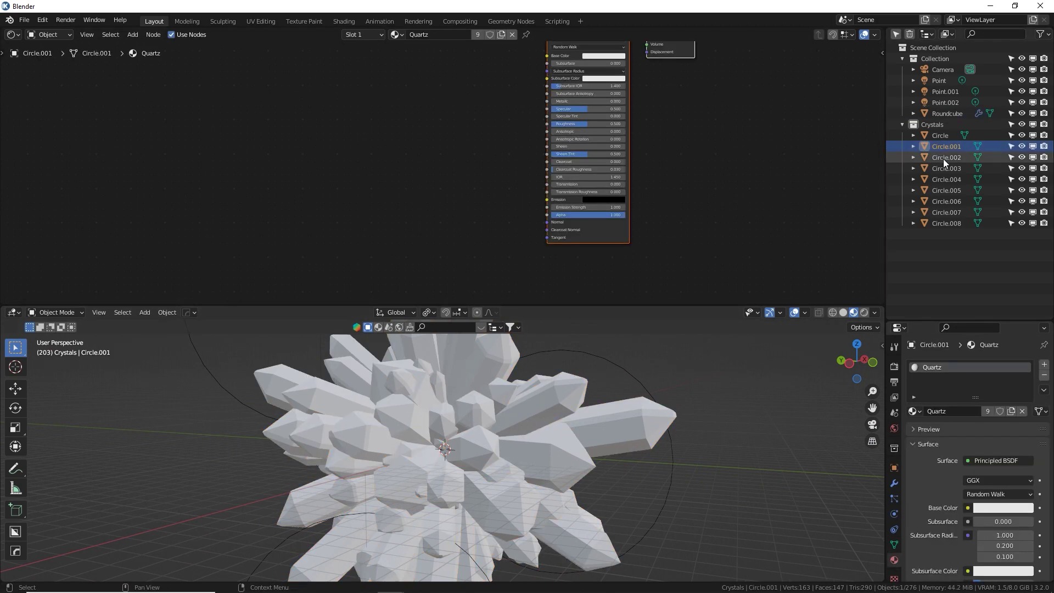
left_click(445, 390)
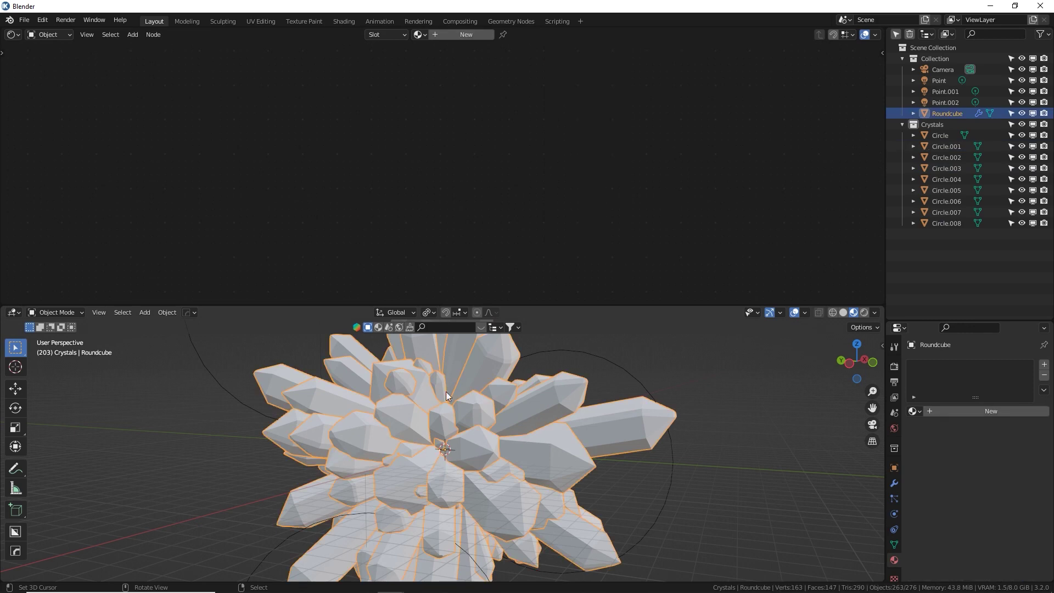
mouse_move(447, 437)
middle_mouse_down()
mouse_move(413, 437)
mouse_move(446, 443)
middle_mouse_up()
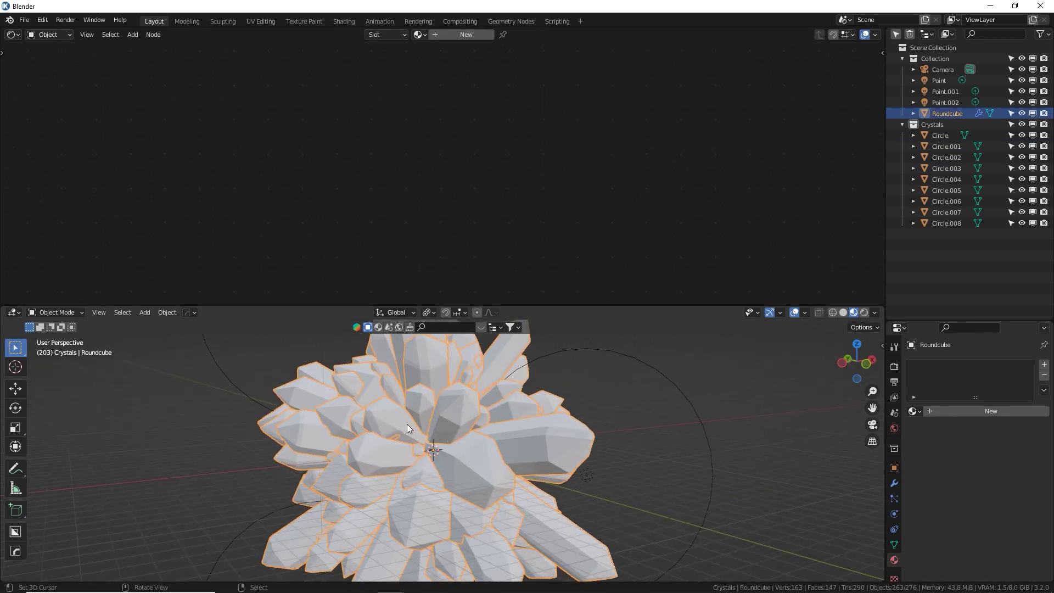
left_click(916, 411)
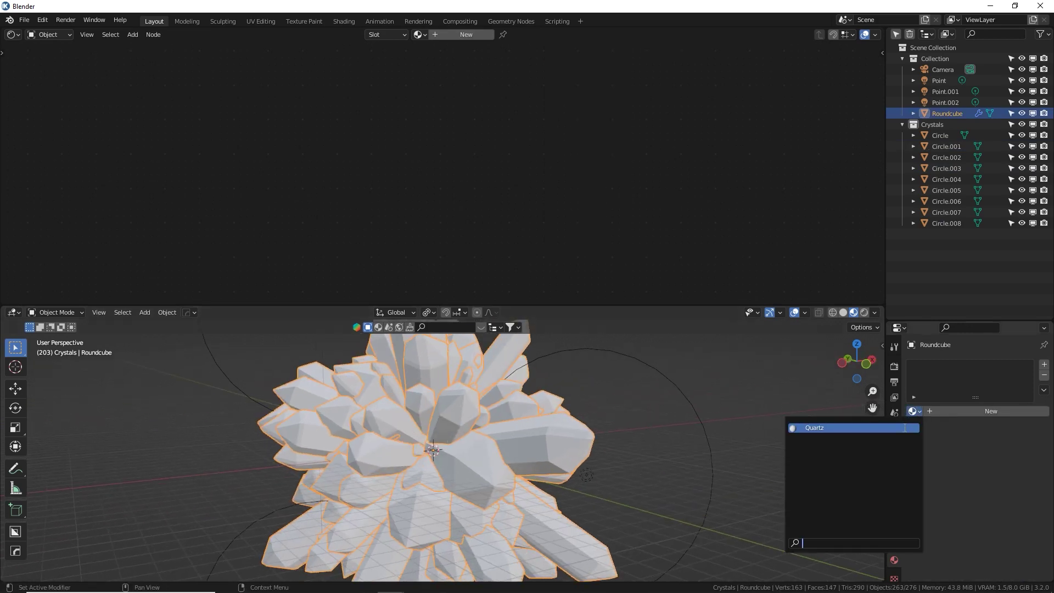
left_click(909, 427)
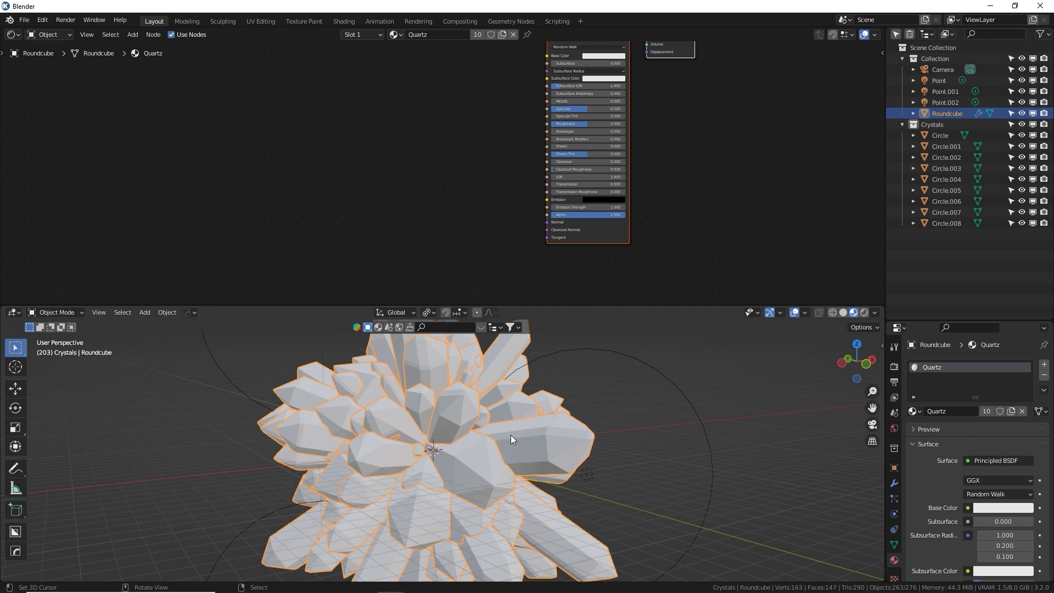
left_click(963, 159)
left_click(950, 212)
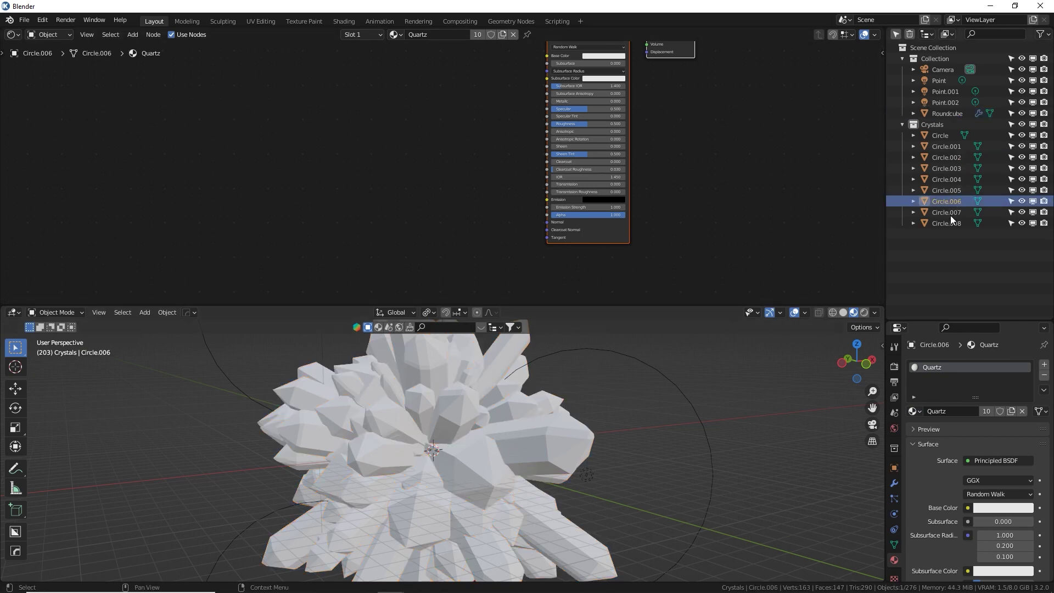
left_click(469, 423)
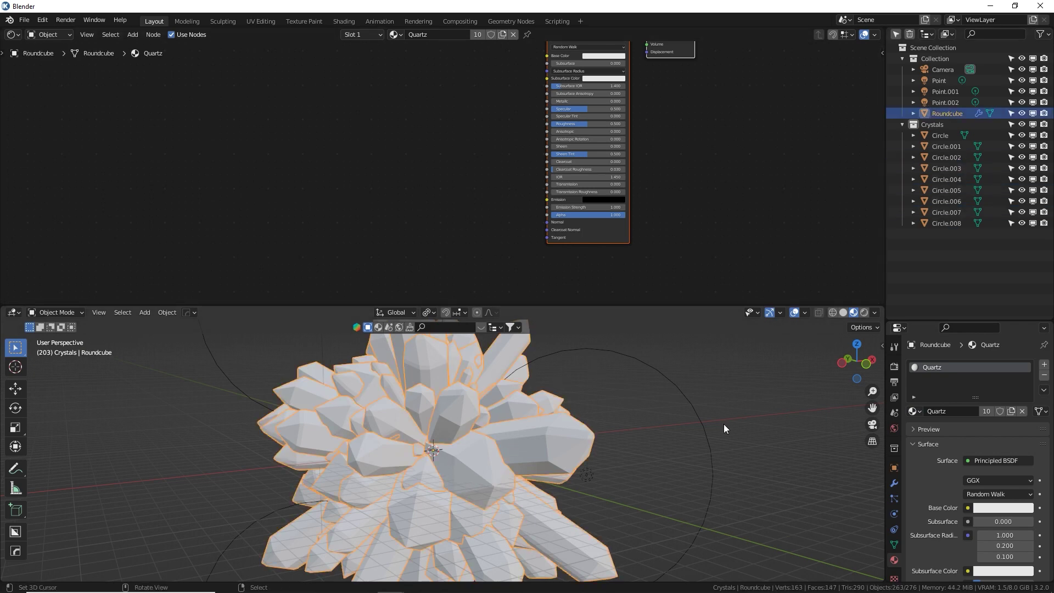
Step: Enlarge the Shader Editor and examine the Quartz material's full Principled BSDF node
middle_click_drag(476, 160, 563, 206)
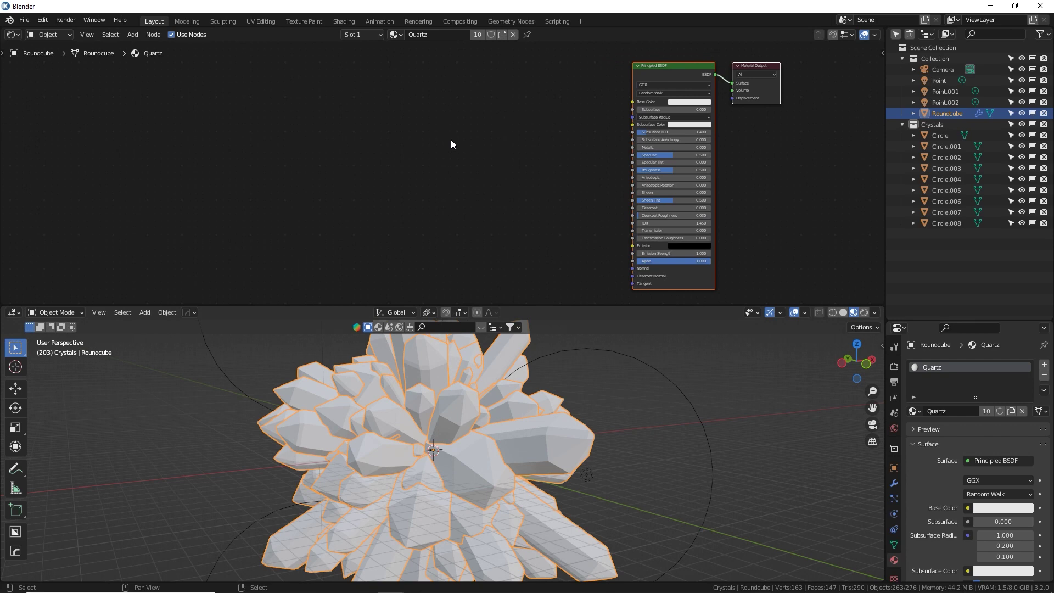
middle_click_drag(463, 155, 477, 162)
middle_click_drag(595, 195, 482, 205)
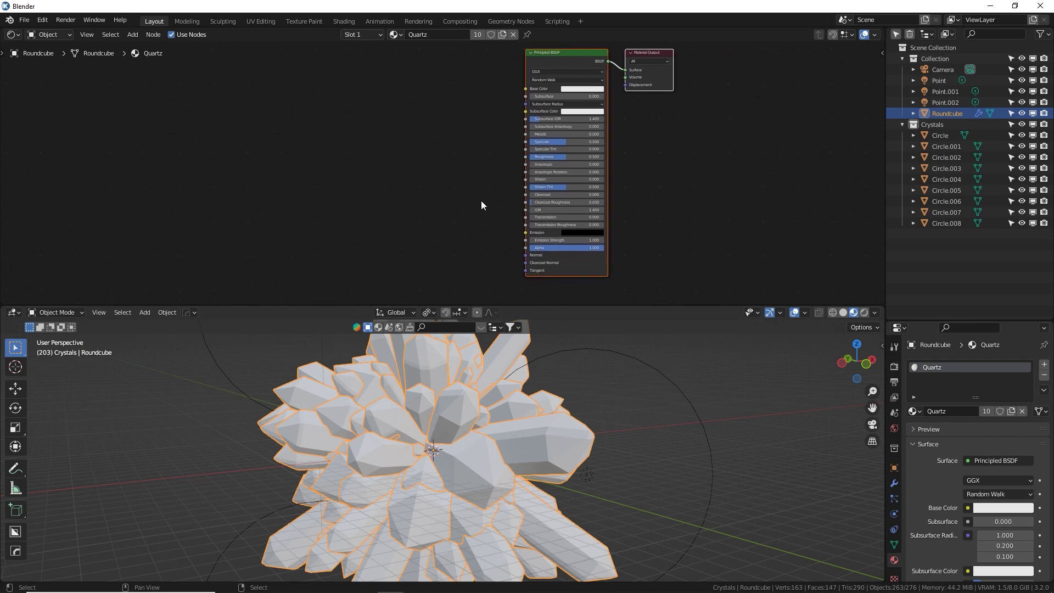
left_click_drag(579, 303, 574, 389)
scroll(516, 272, "up", 2)
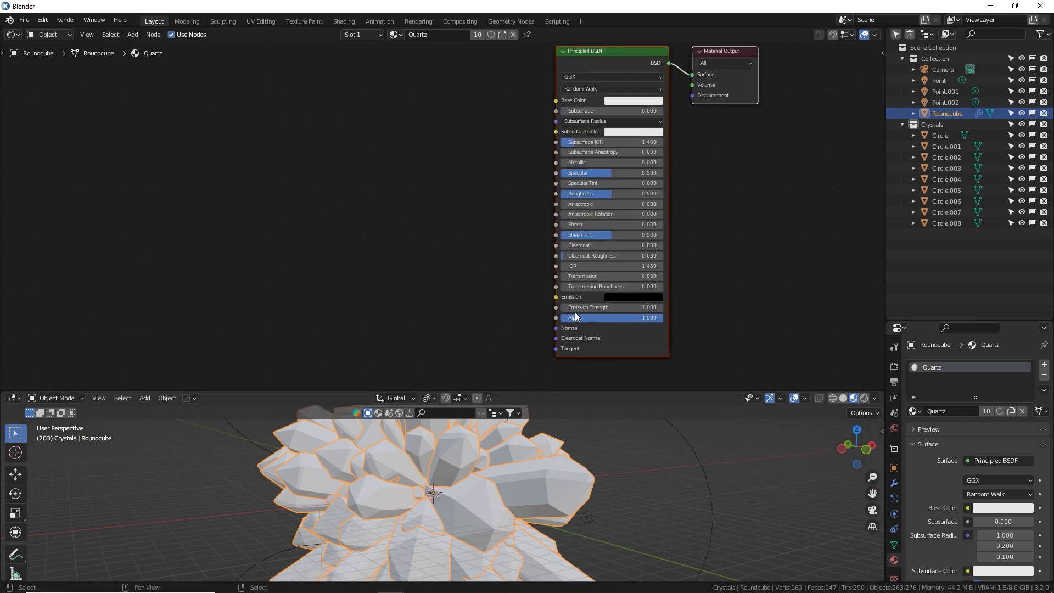
middle_click_drag(515, 270, 467, 275)
scroll(467, 275, "up", 1)
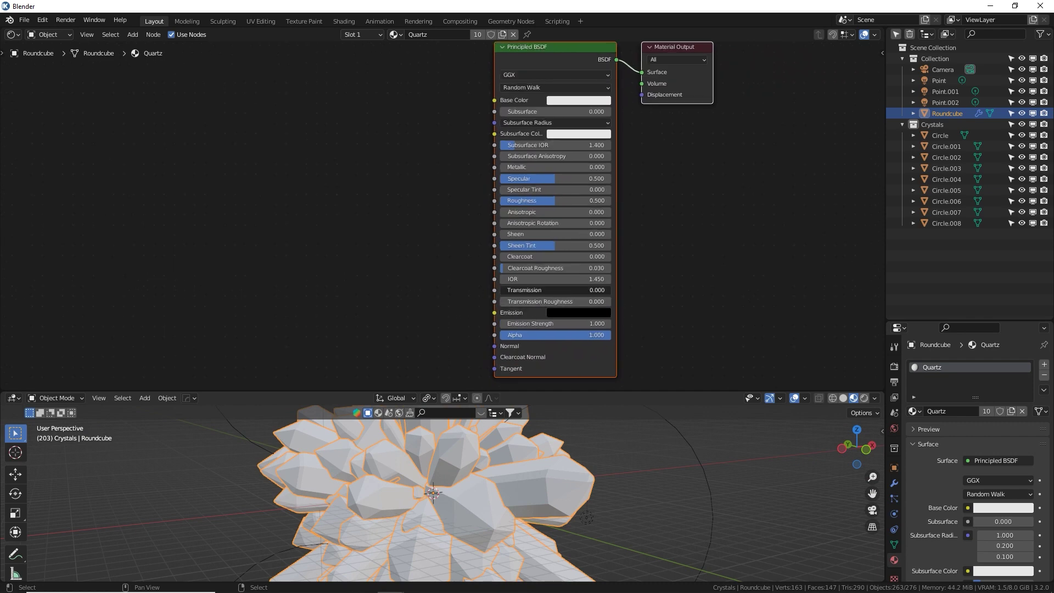
key("Escape")
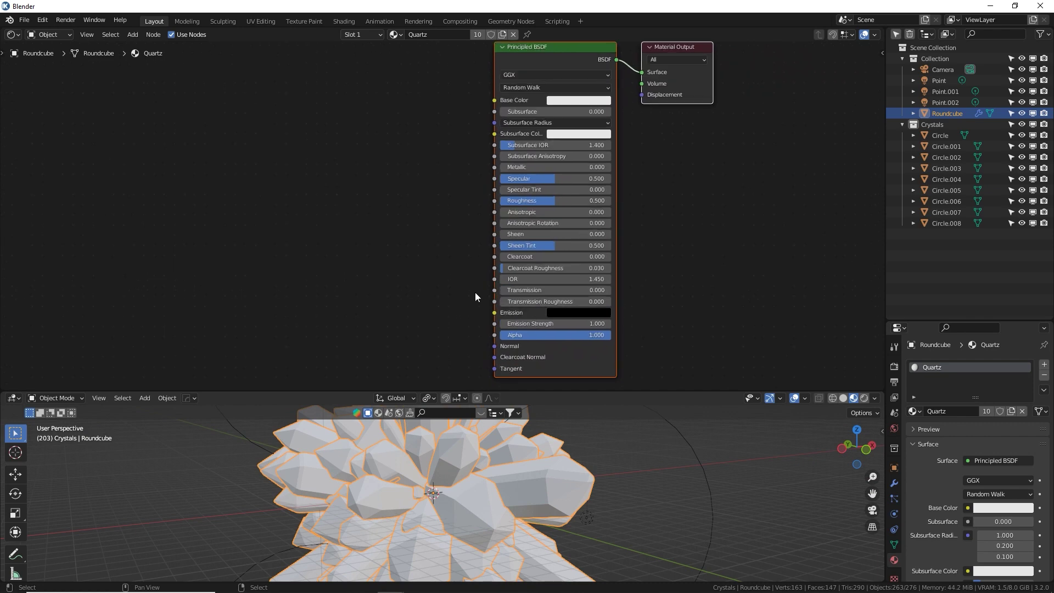
Step: Switch the 3D viewport to rendered shading, enlarge it and deselect the cluster
left_click(864, 398)
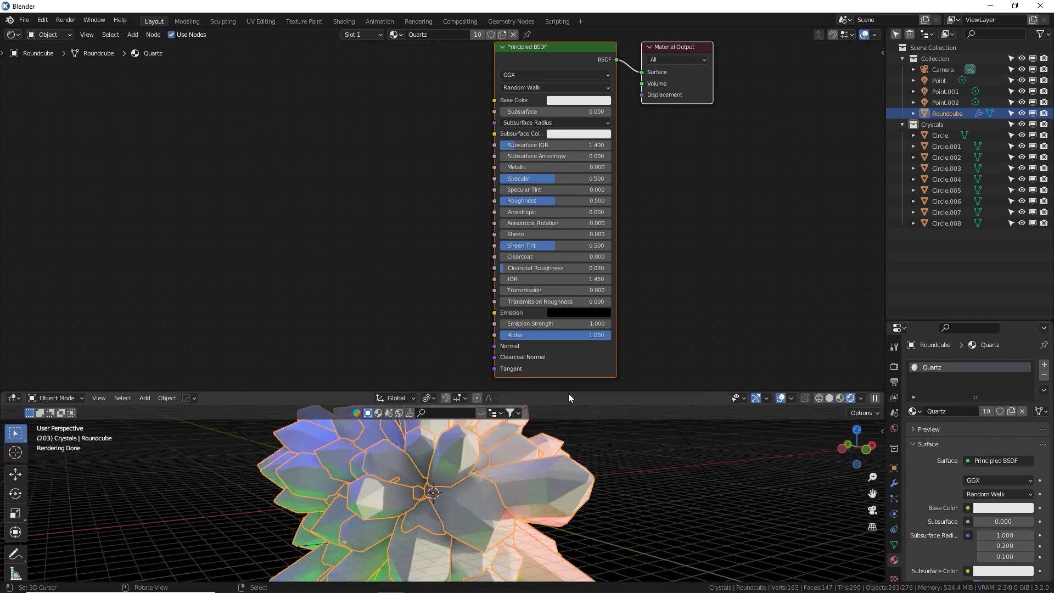
left_click_drag(568, 390, 551, 254)
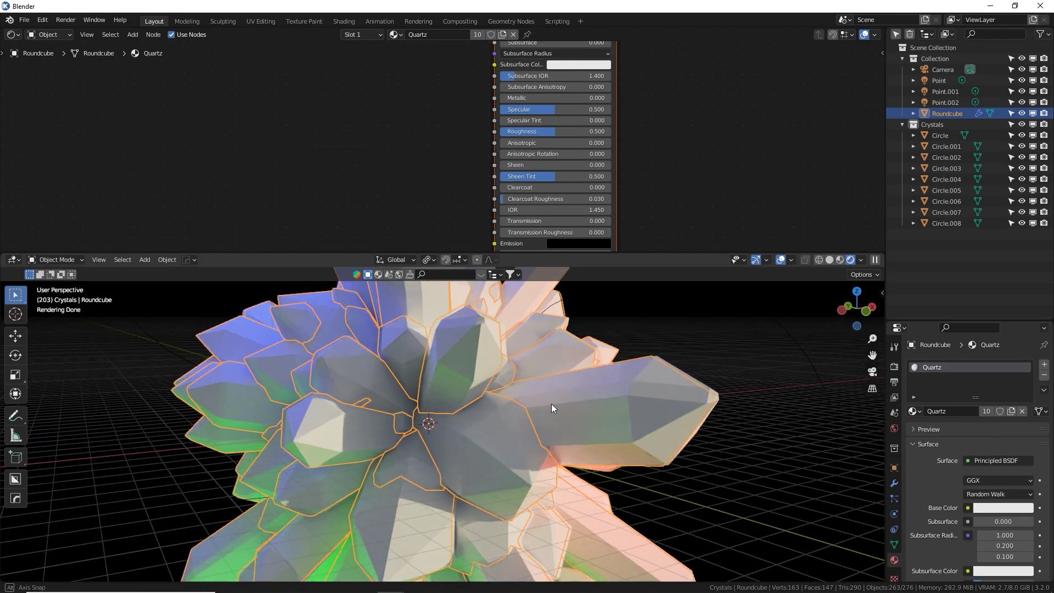
left_click(543, 404)
Step: Set the Quartz material's Roughness to 0 and its Transmission to 1 in the Principled BSDF node
scroll(642, 181, "up", 2)
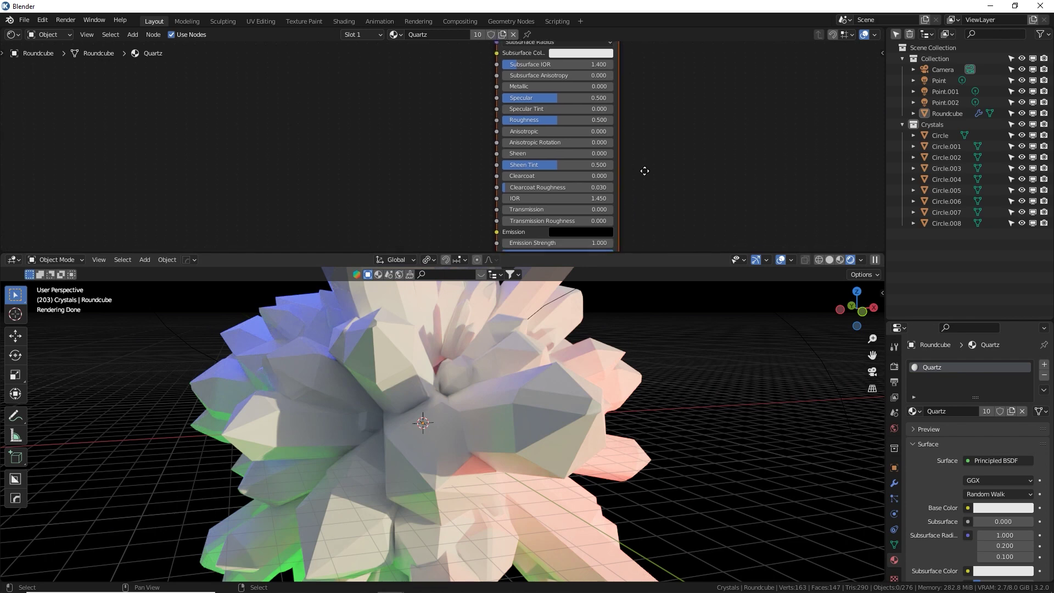
middle_click_drag(661, 216, 636, 158)
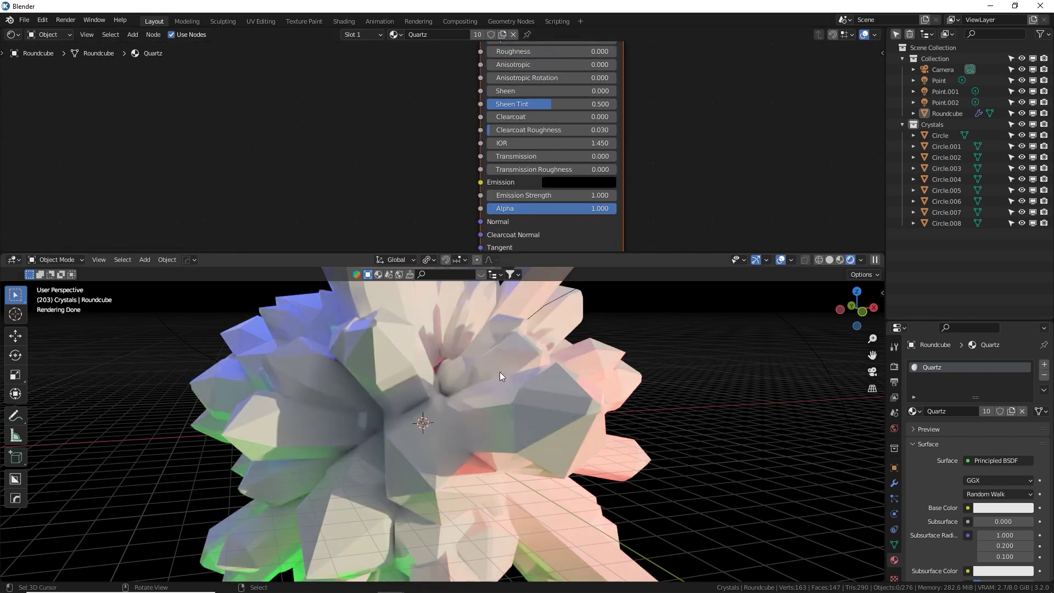
left_click(493, 392)
middle_click_drag(478, 114, 428, 120)
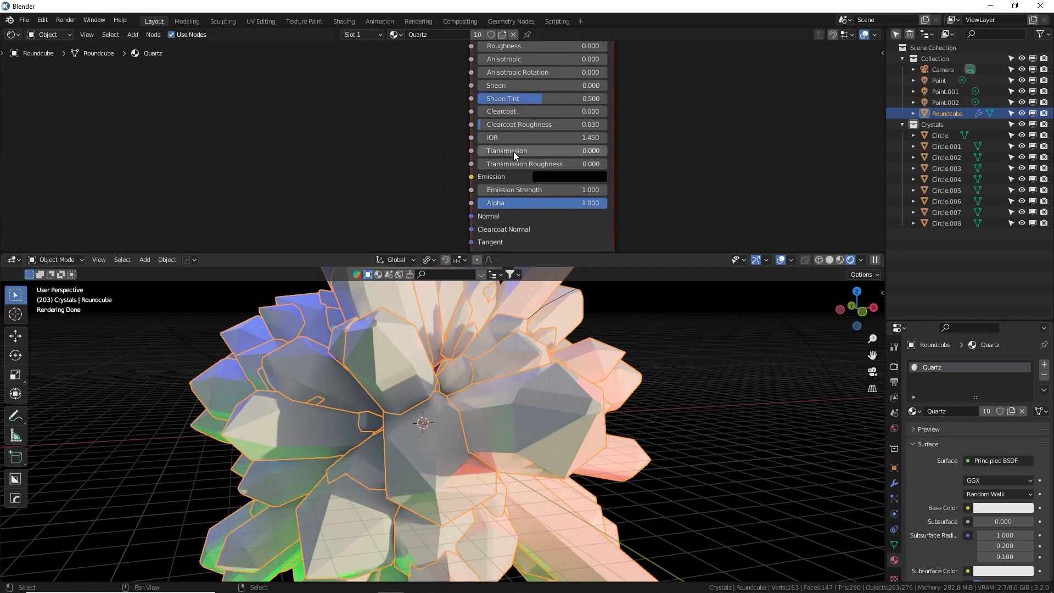
left_click_drag(513, 152, 648, 151)
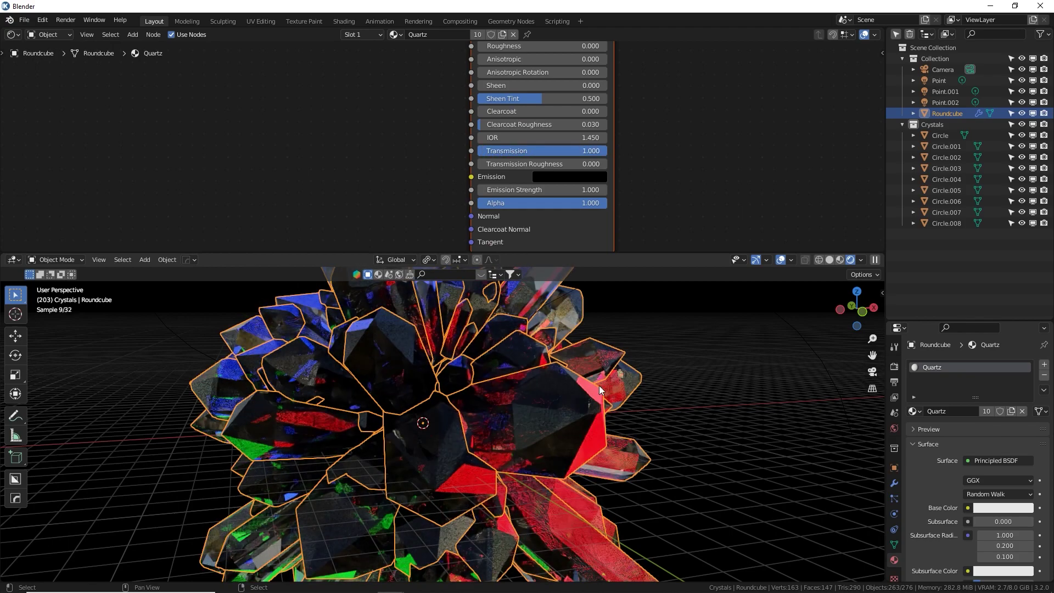
Step: Deselect the cluster and set the Quartz material's IOR to 1.533
key("alt+a")
middle_click_drag(574, 390, 491, 387)
middle_click_drag(345, 374, 446, 410)
scroll(453, 403, "up", 4)
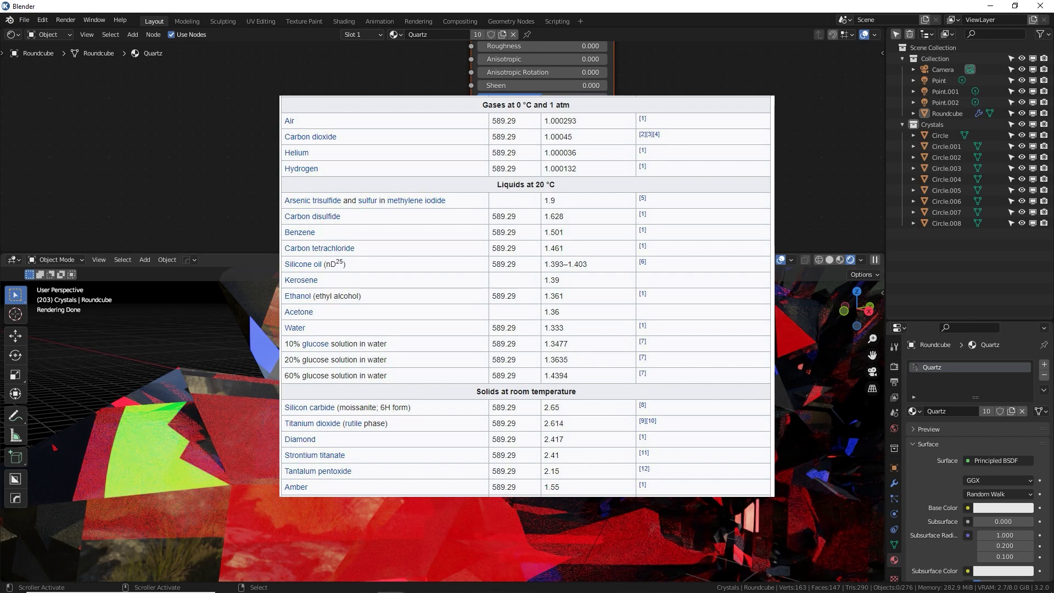
double_click(579, 138)
type("1.5")
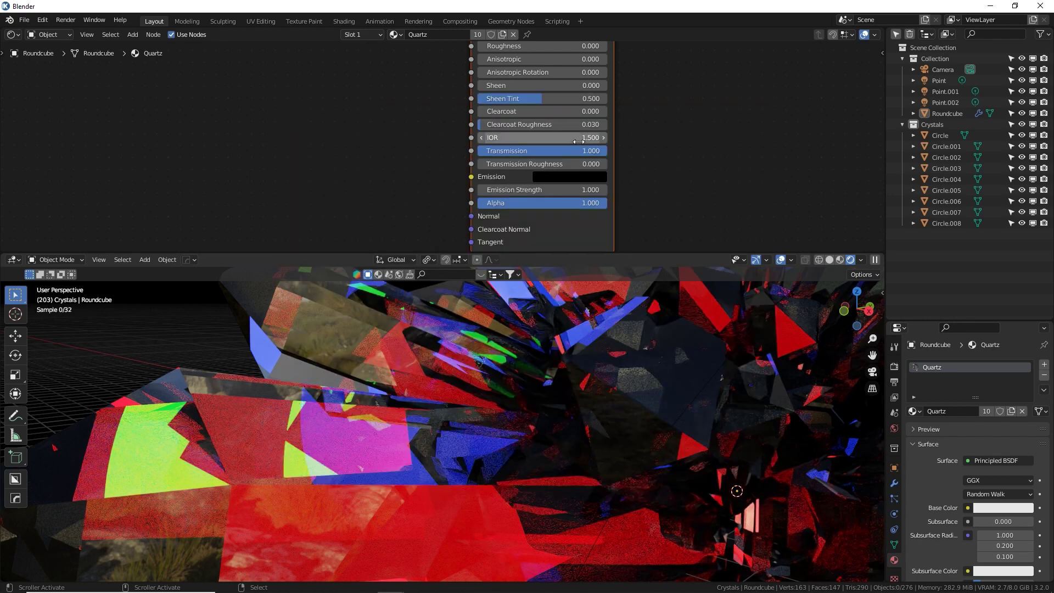
key("ctrl+a")
type("1.533")
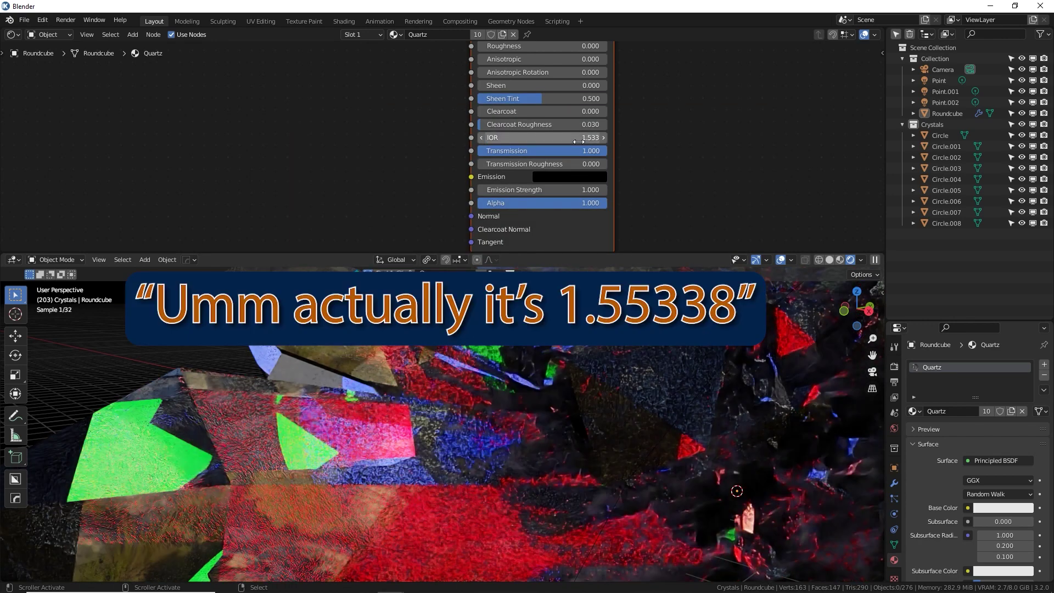
key("Return")
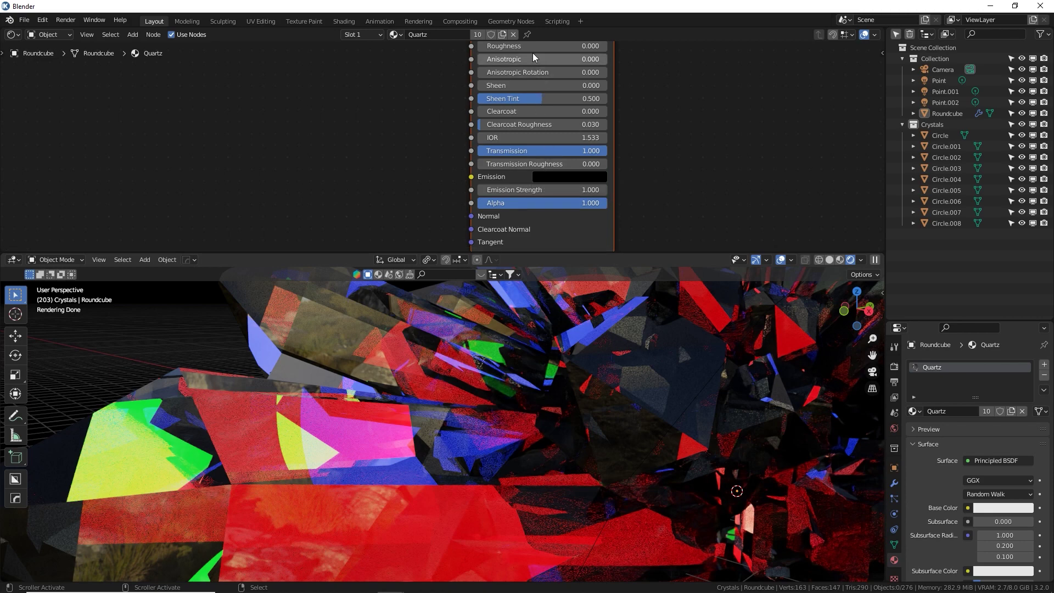
Step: Try a Transmission Roughness of 0.736 on the Quartz material and view the cluster from another angle
mouse_move(528, 47)
left_mouse_down()
mouse_move(560, 47)
mouse_move(528, 47)
left_mouse_up()
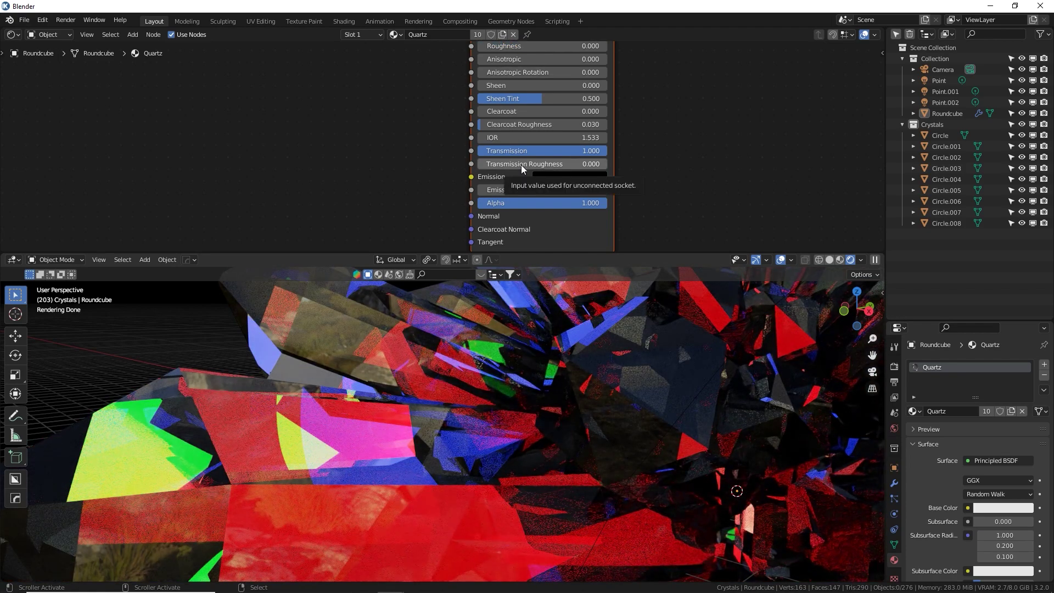
left_click_drag(521, 165, 573, 165)
scroll(522, 472, "down", 2)
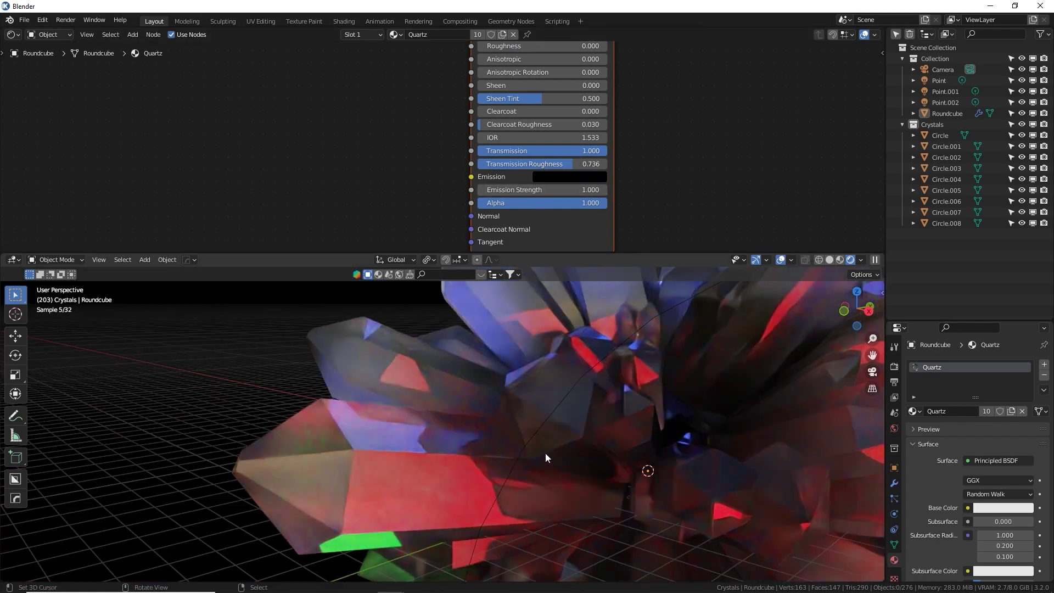
middle_click_drag(545, 452, 487, 463)
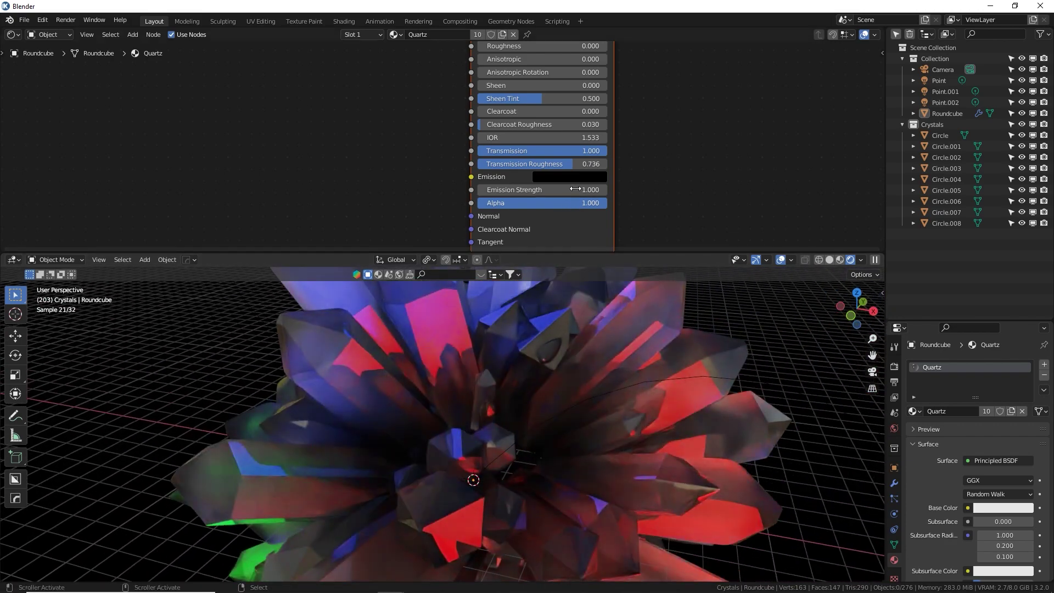
Step: Lower the Quartz material's Transmission Roughness to 0.136 and then to 0, inspecting the crystals up close
left_click_drag(573, 164, 495, 163)
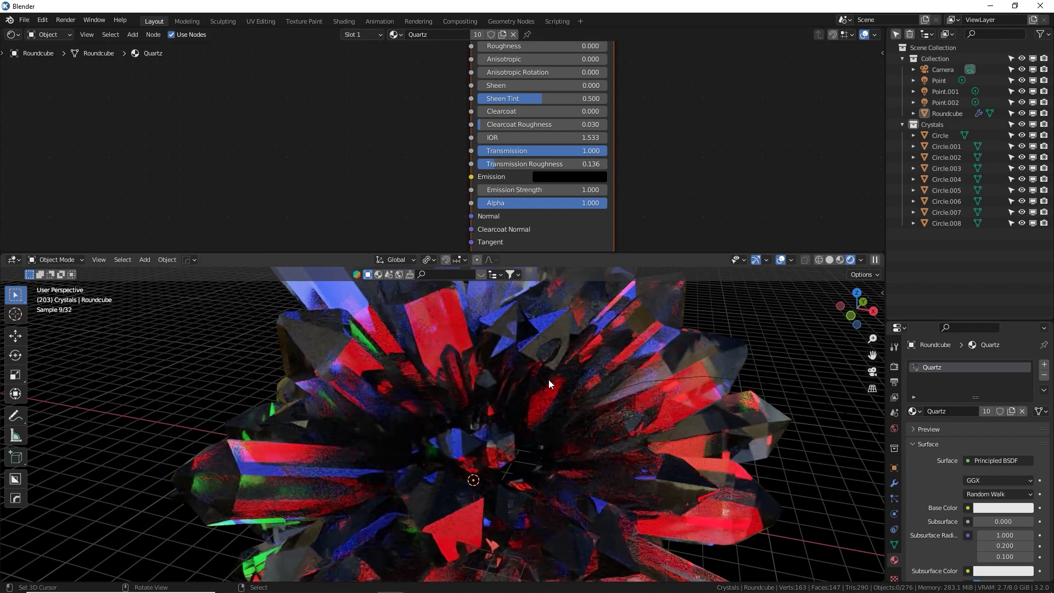
middle_click_drag(549, 380, 611, 426)
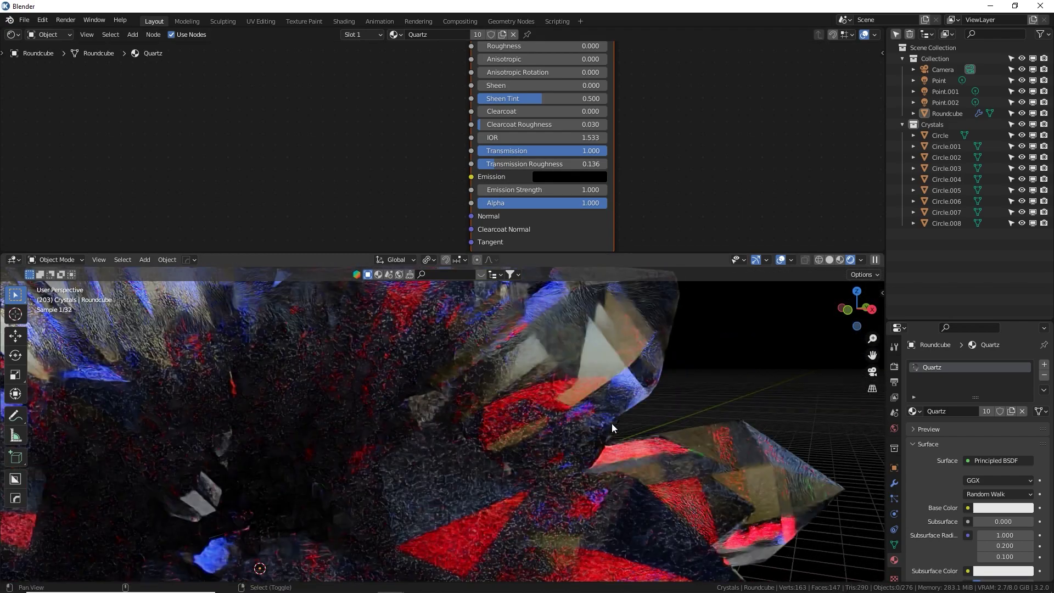
left_click_drag(543, 164, 489, 164)
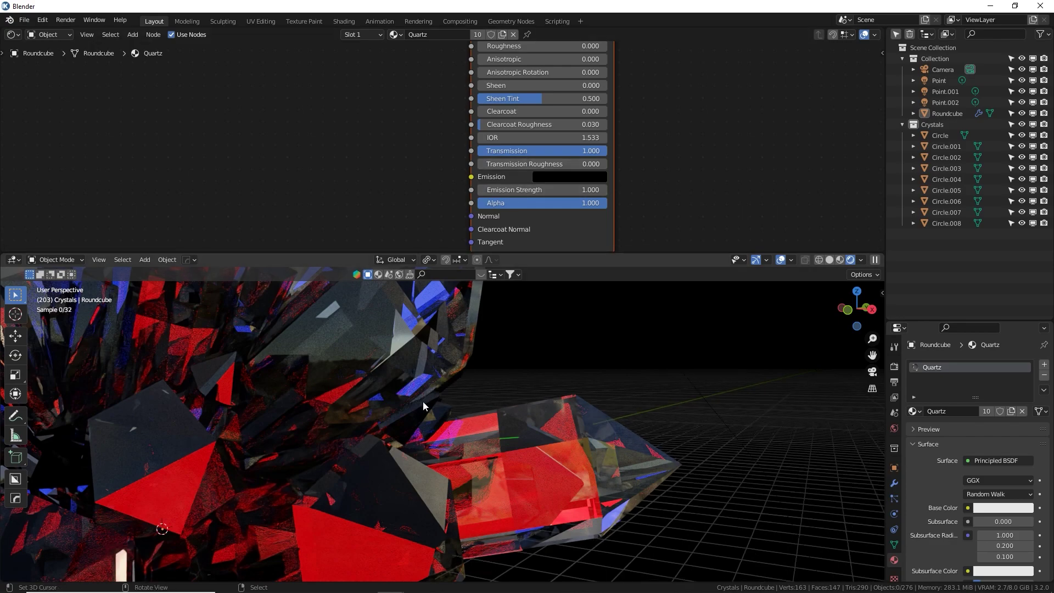
mouse_move(423, 399)
middle_mouse_down("shift")
mouse_move(371, 400)
mouse_move(654, 494)
middle_mouse_up("shift")
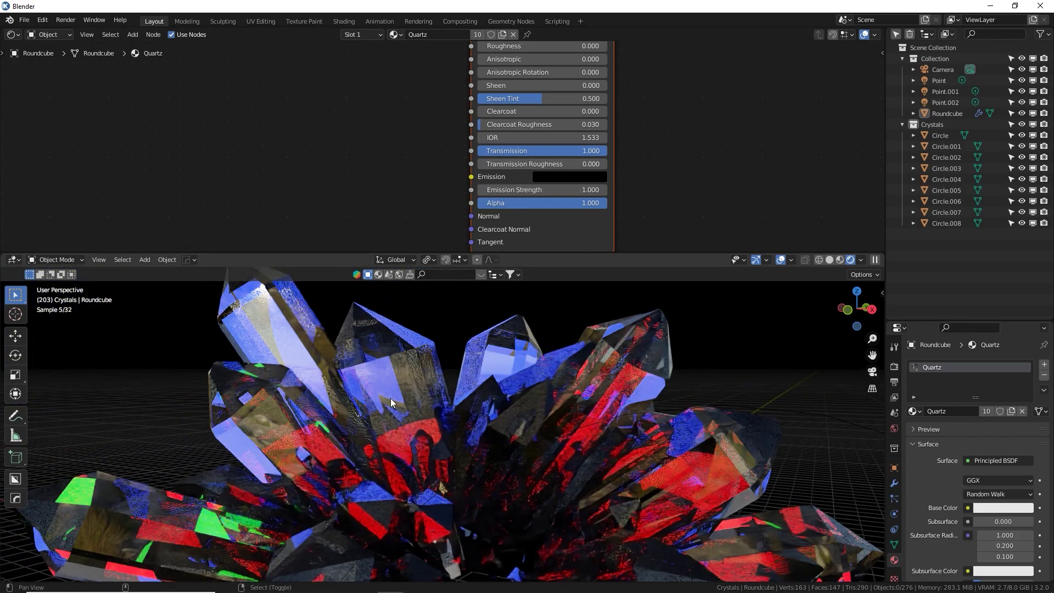
middle_click_drag(390, 399, 510, 437, "shift")
middle_click_drag(433, 409, 469, 433, "shift")
scroll(469, 433, "up", 1)
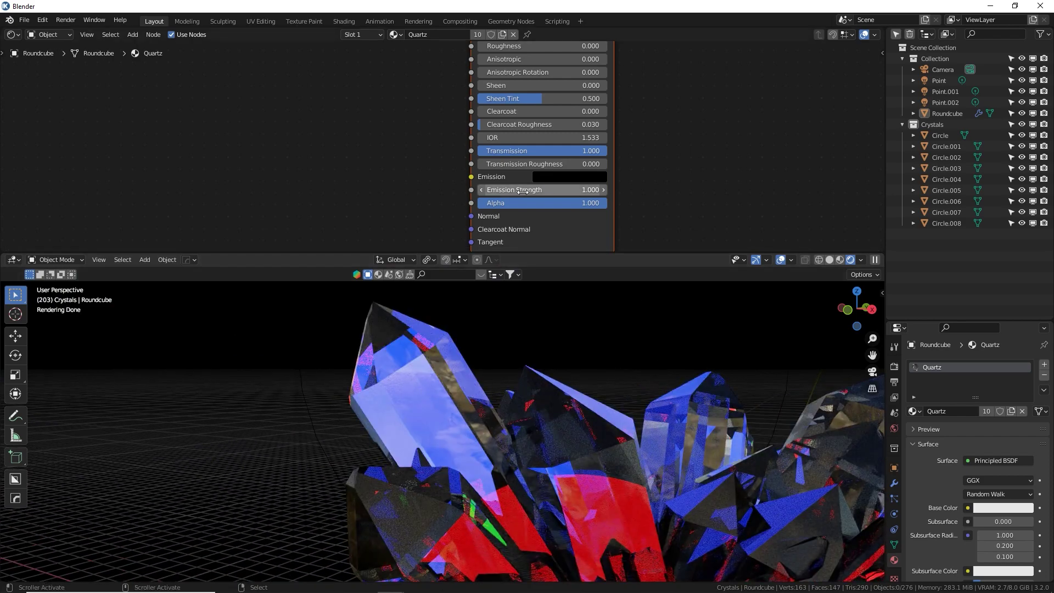
Step: Raise the Quartz material's Transmission Roughness to 0.386 and fine-tune it to 0.368
left_click_drag(516, 164, 638, 164)
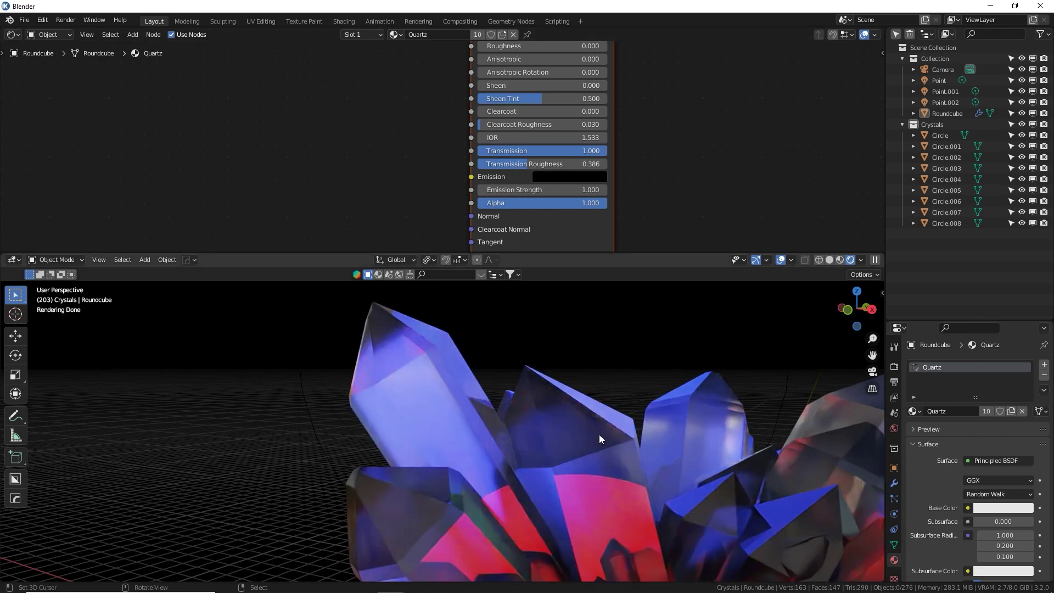
mouse_move(585, 441)
middle_mouse_down()
mouse_move(360, 420)
mouse_move(580, 424)
middle_mouse_up()
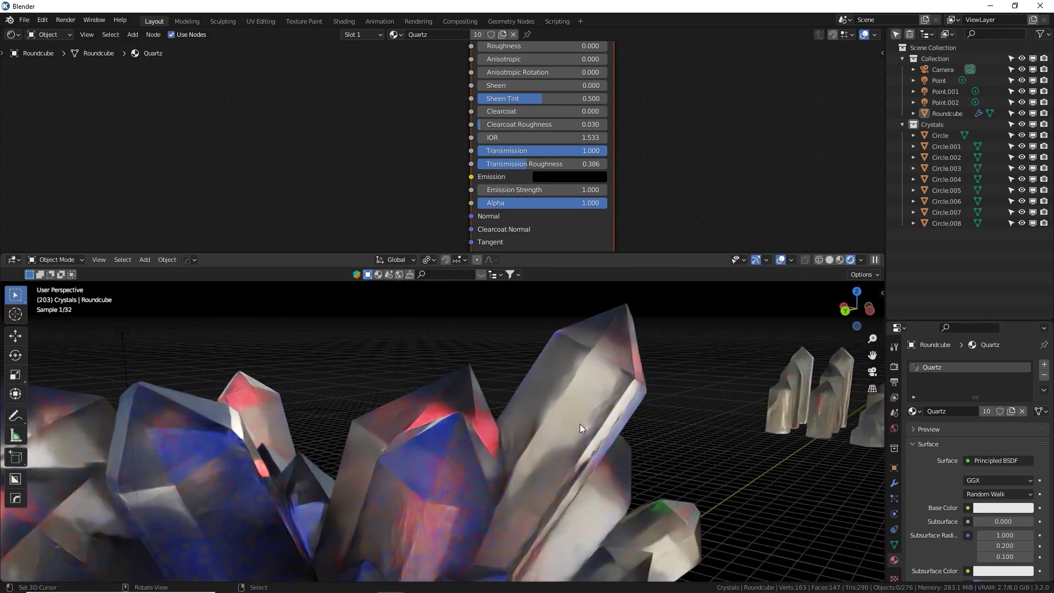
middle_click_drag(508, 462, 521, 416, "shift")
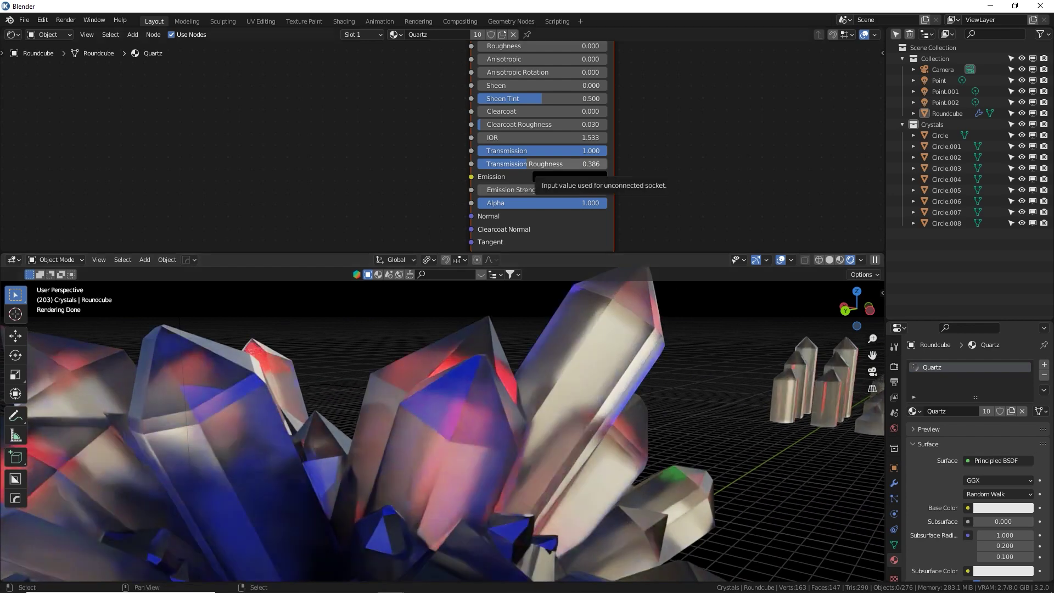
left_click_drag(538, 165, 543, 166)
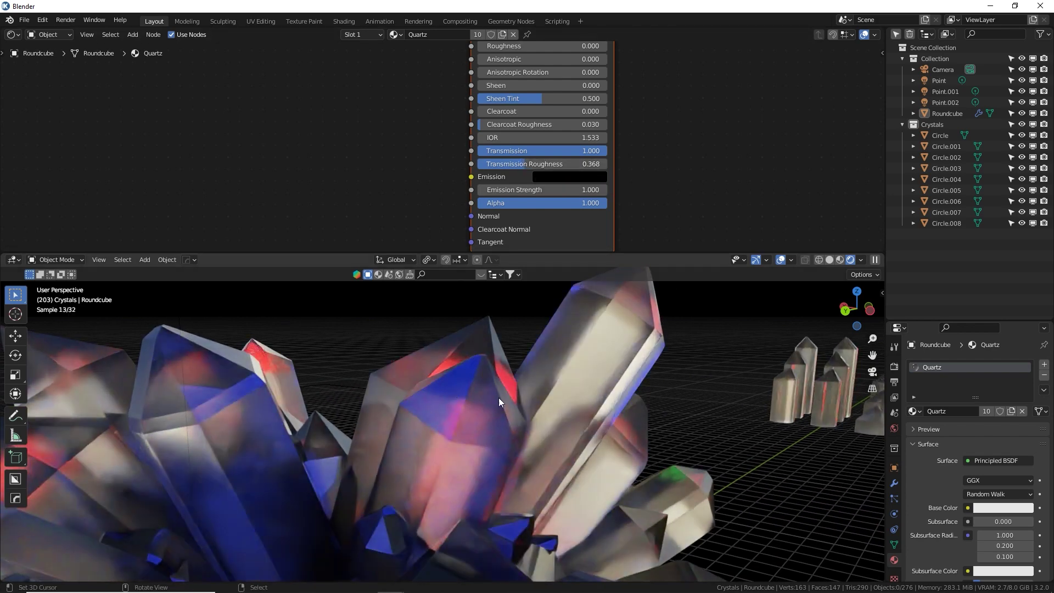
scroll(508, 412, "down", 3)
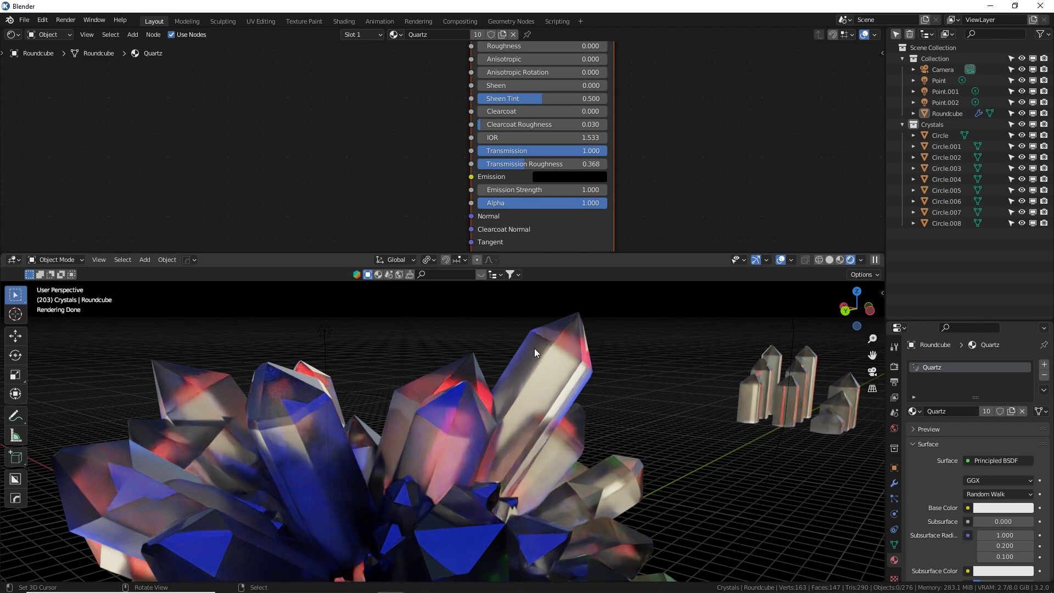
Step: Add a Noise Texture node to the Quartz material, well before the Principled BSDF node
middle_click_drag(395, 186, 553, 186)
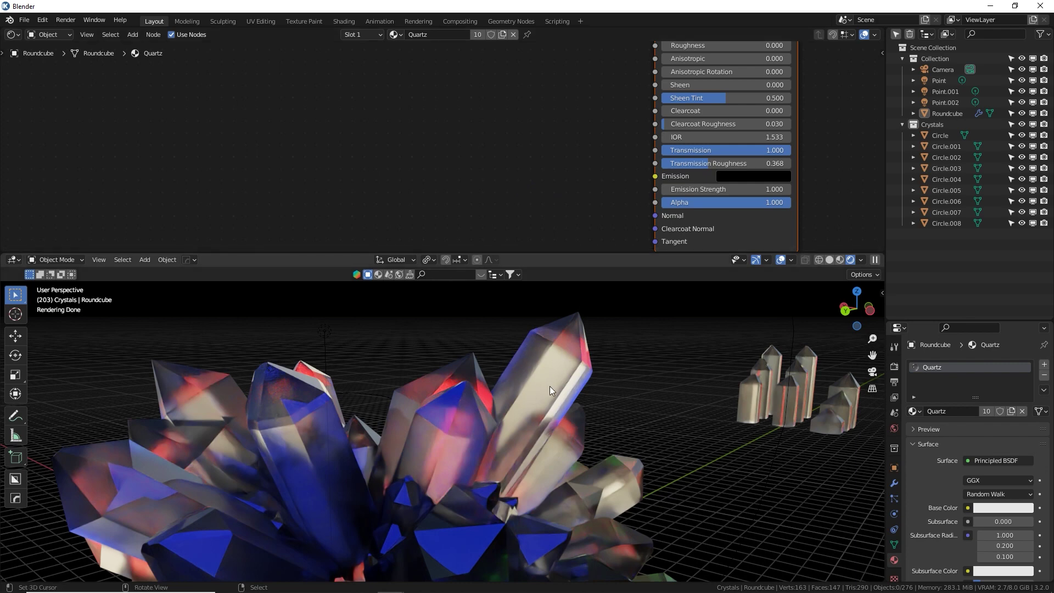
middle_click_drag(548, 386, 570, 391)
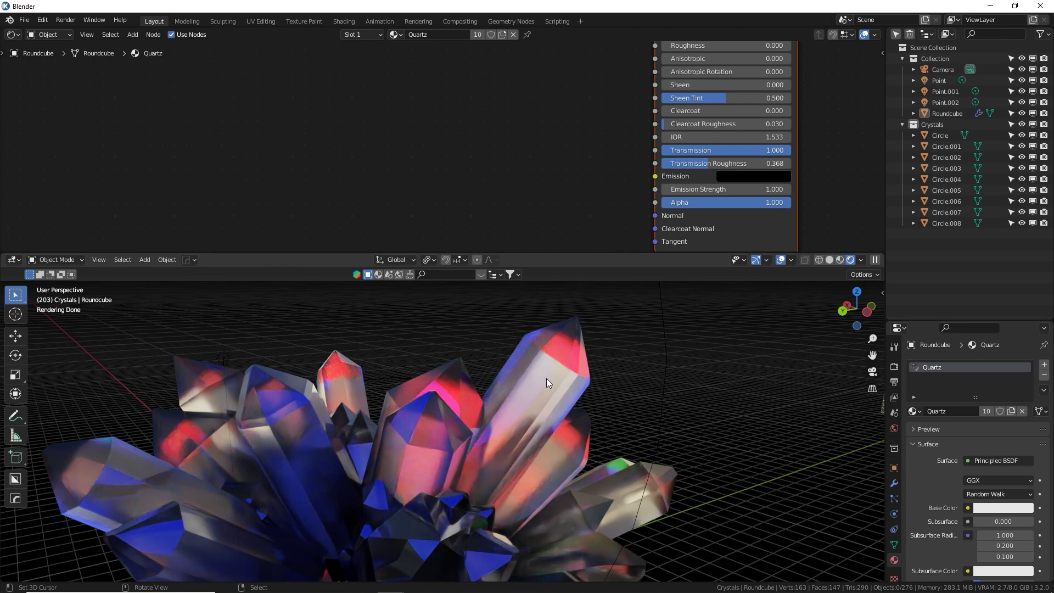
middle_click_drag(464, 163, 486, 173)
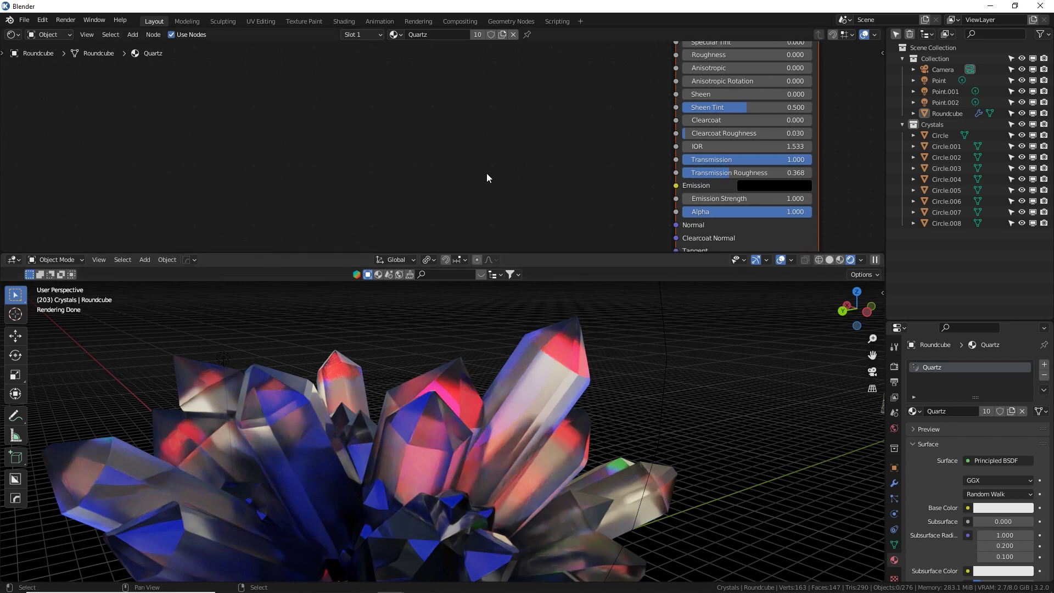
key("shift+a")
left_click(385, 126)
type("noise")
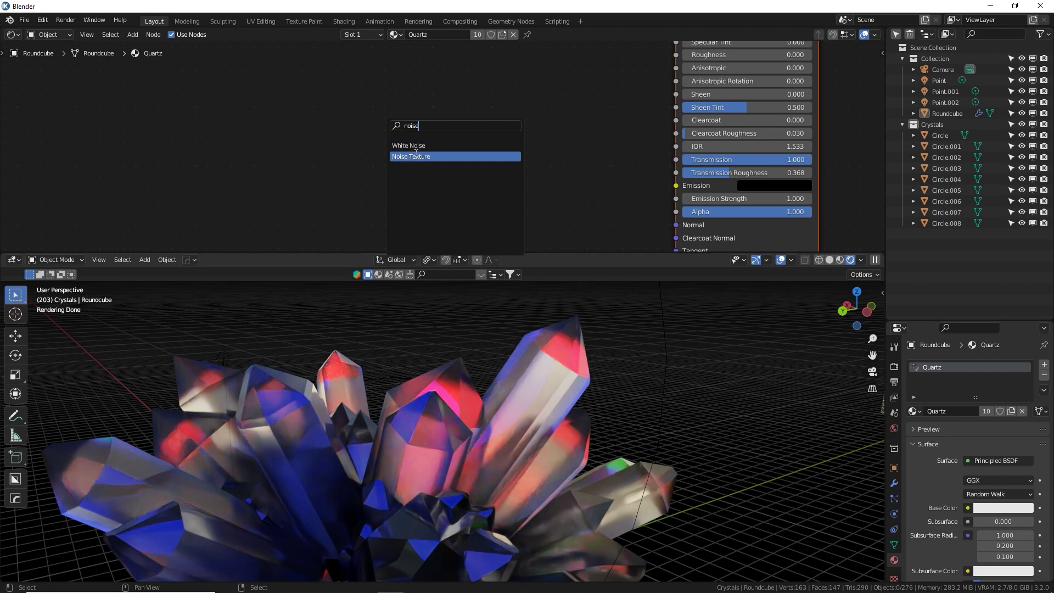
left_click(408, 157)
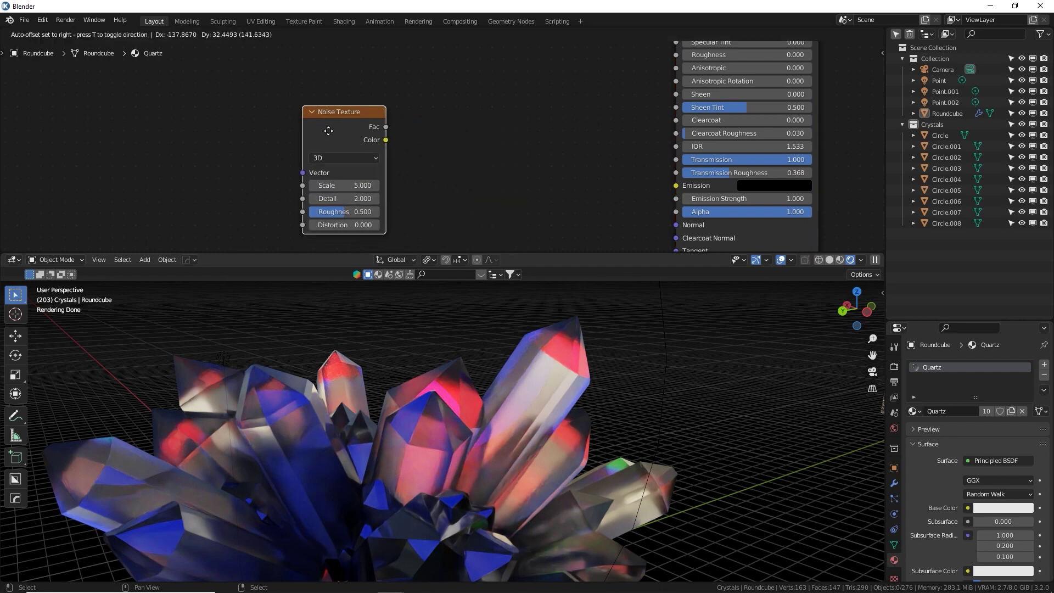
left_click(264, 125)
Step: Add a ColorRamp node fed by the Noise Texture's Fac and link its Color output to Transmission Roughness
key("shift+a")
left_click(403, 134)
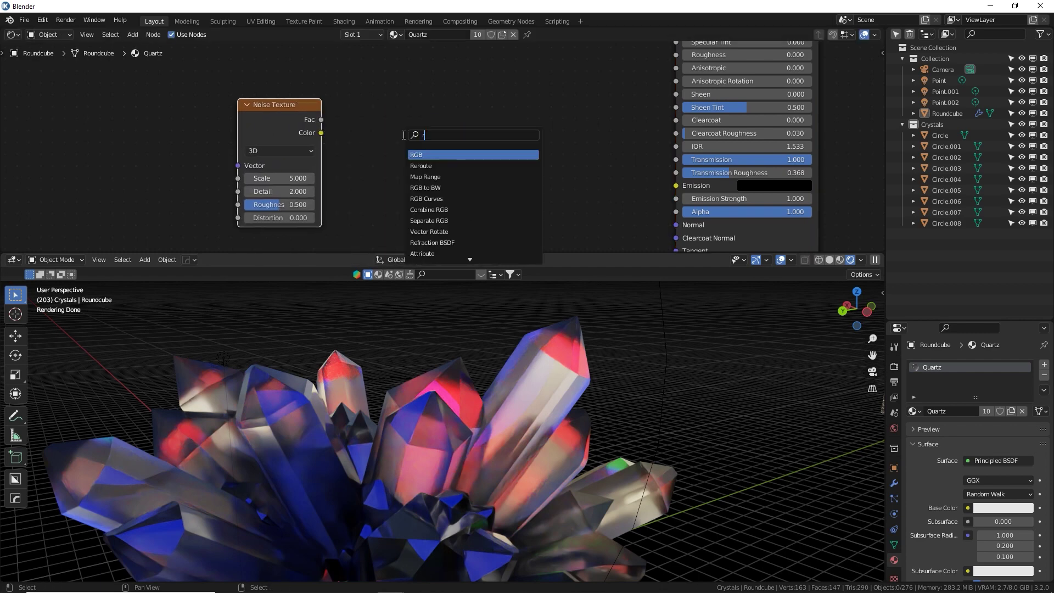
type("ramp")
left_click(424, 155)
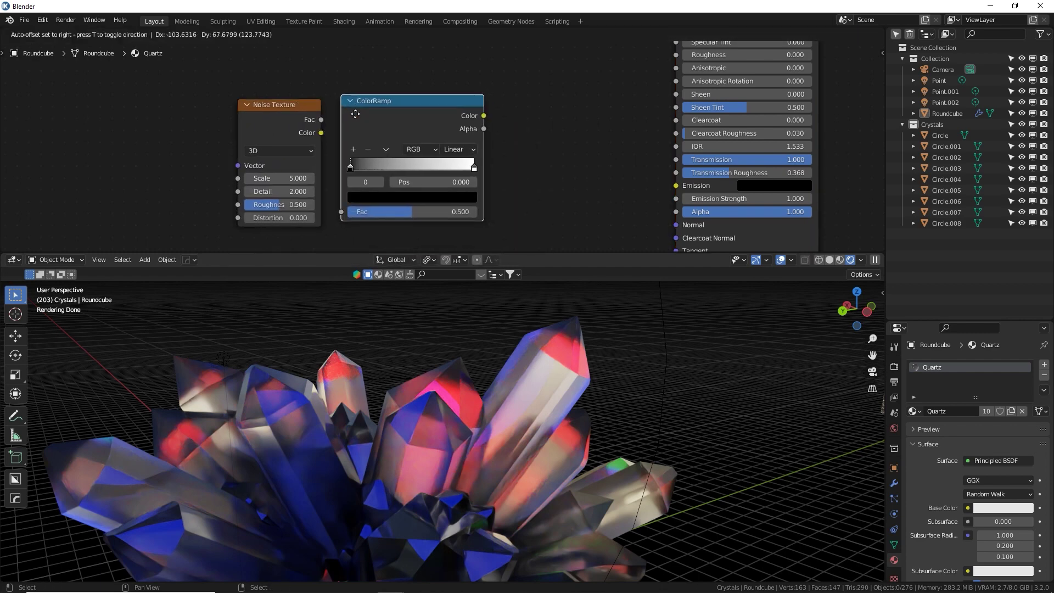
left_click(331, 117)
left_click_drag(343, 212, 341, 213)
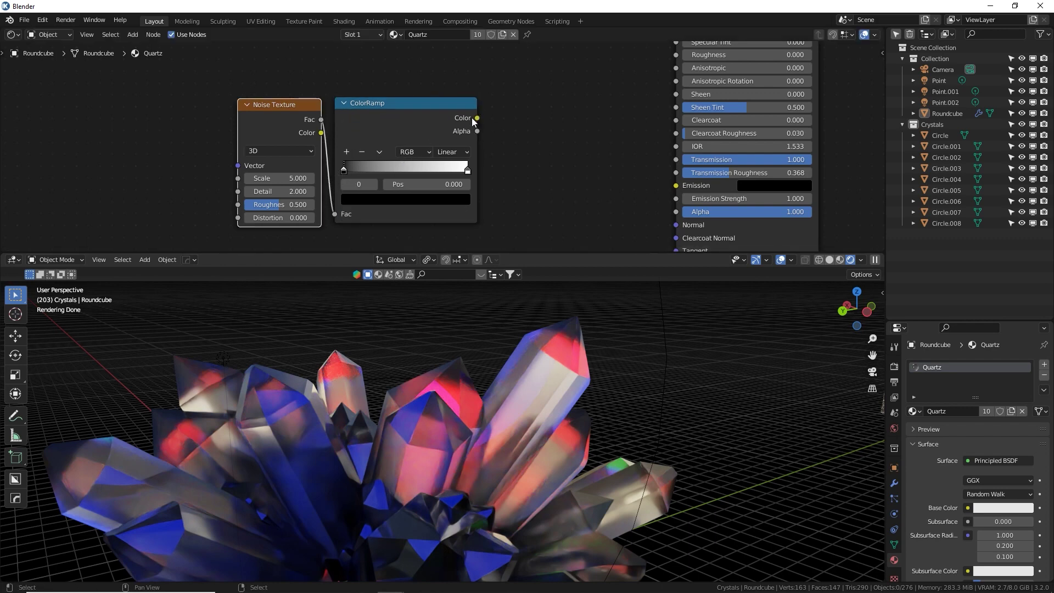
left_click_drag(476, 117, 598, 125)
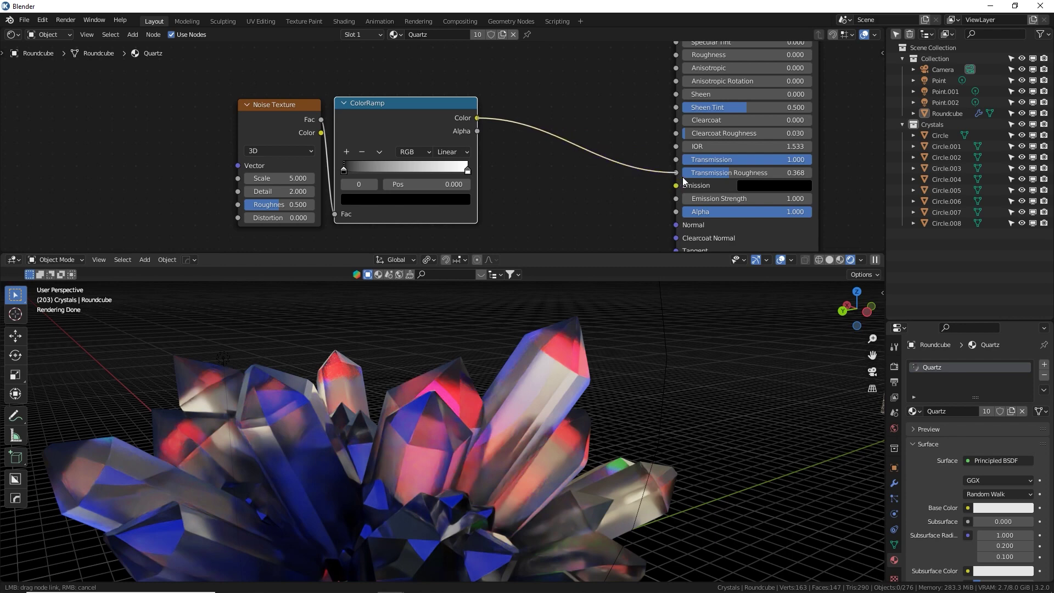
mouse_move(684, 179)
left_mouse_down()
mouse_move(708, 171)
mouse_move(680, 175)
left_mouse_up()
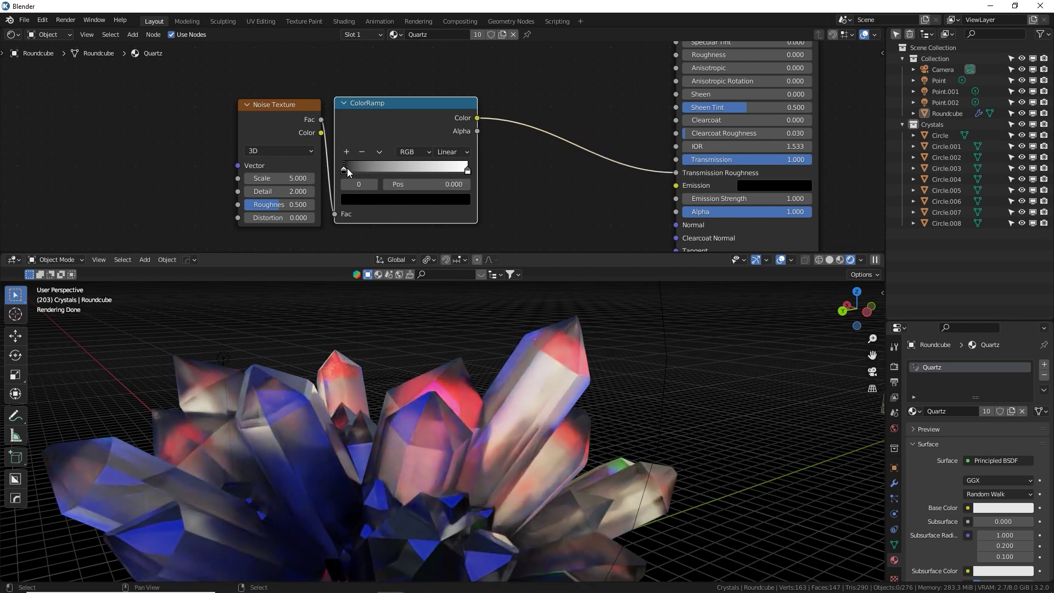
Step: Set the ColorRamp's black stop to a color value of 0.3 and check the white stop's color
left_click(368, 200)
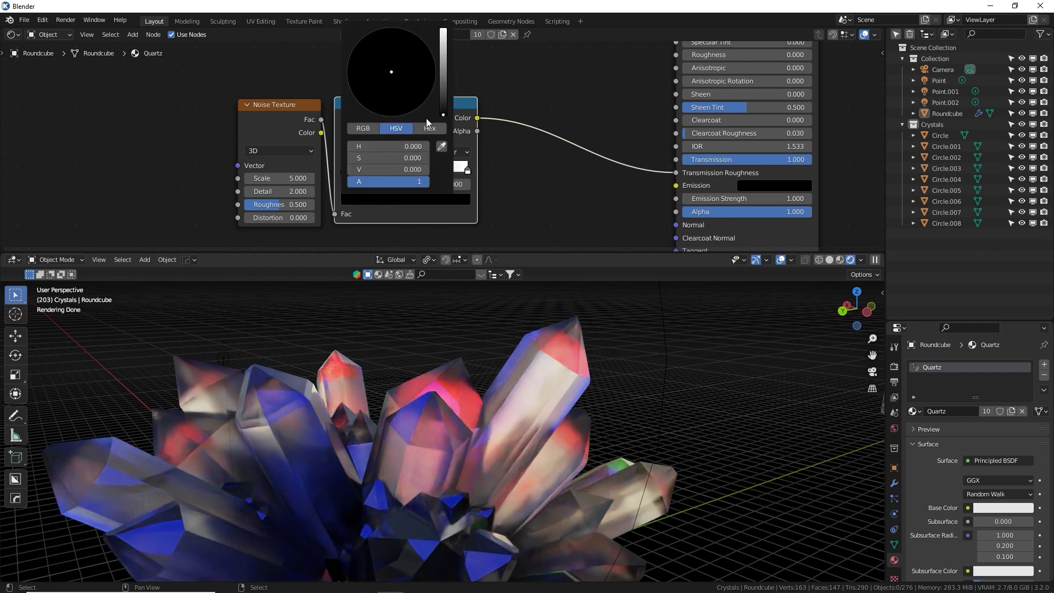
left_click(400, 170)
type("1")
key("Return")
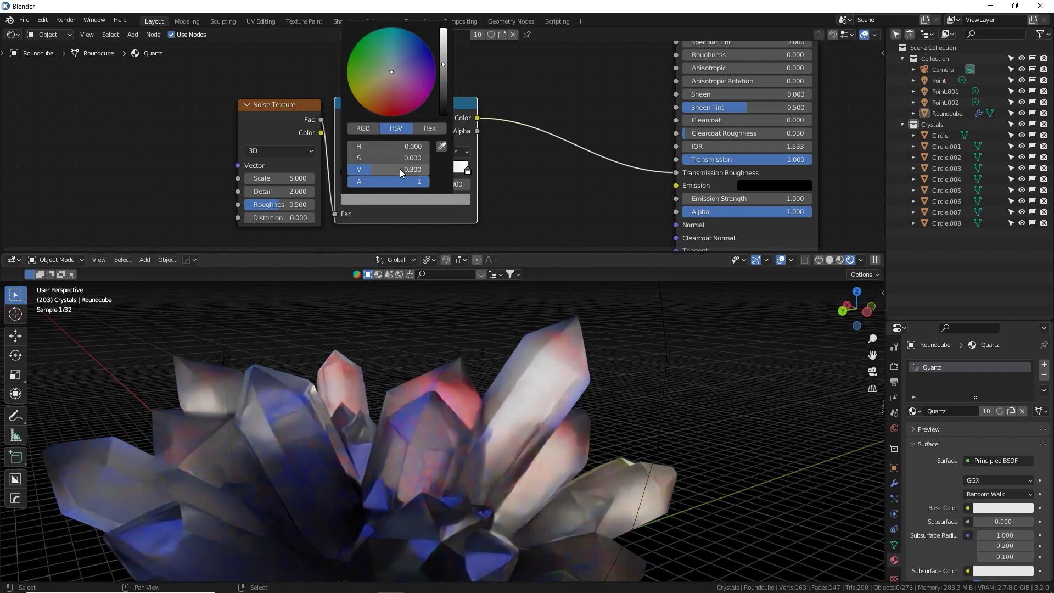
left_click(467, 170)
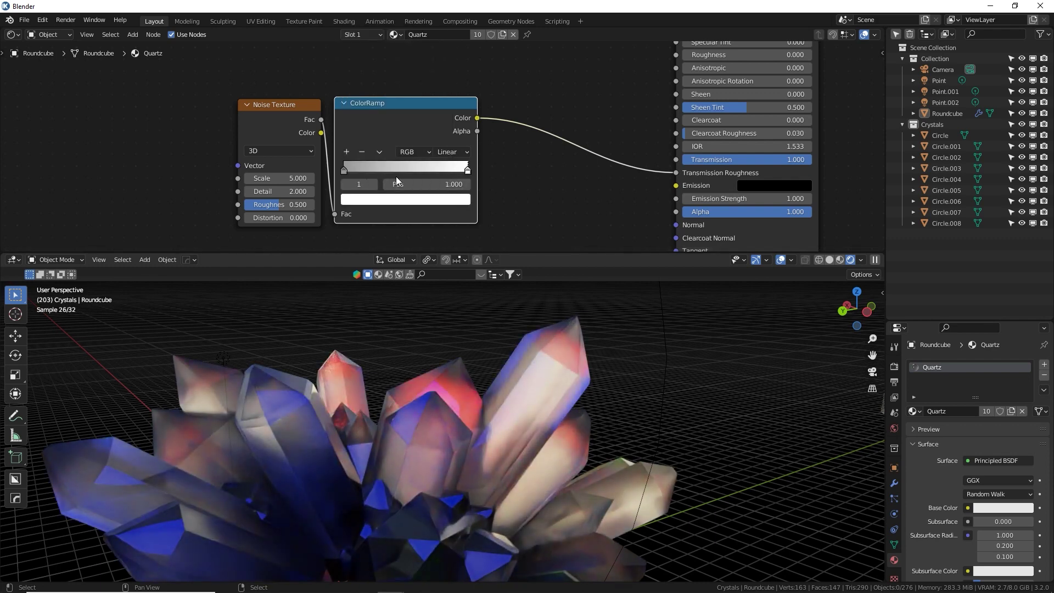
left_click(437, 200)
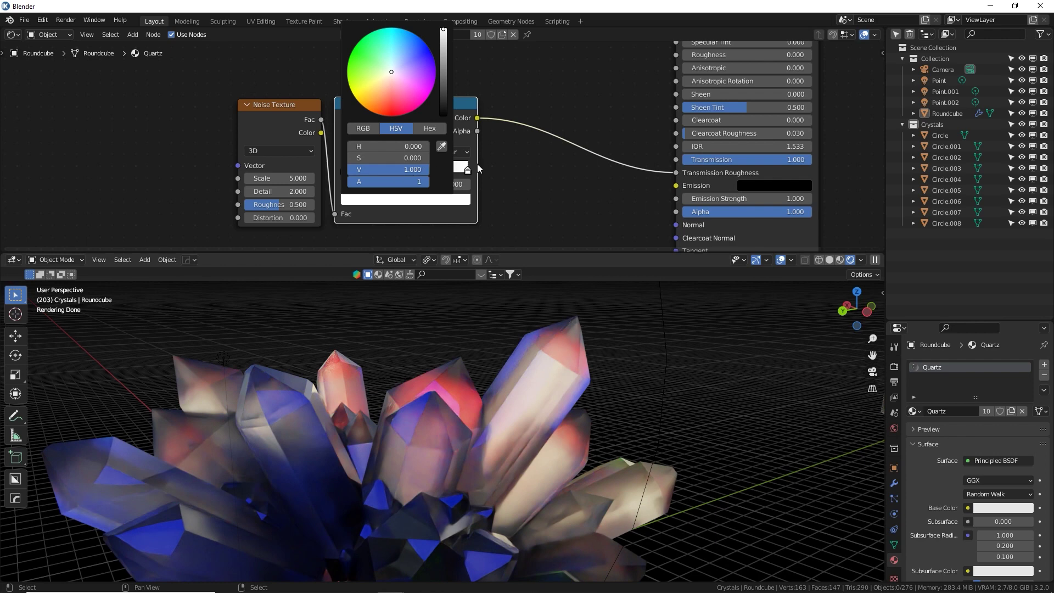
mouse_move(351, 169)
left_mouse_down()
mouse_move(410, 166)
mouse_move(349, 169)
left_mouse_up()
left_click_drag(464, 170, 487, 173)
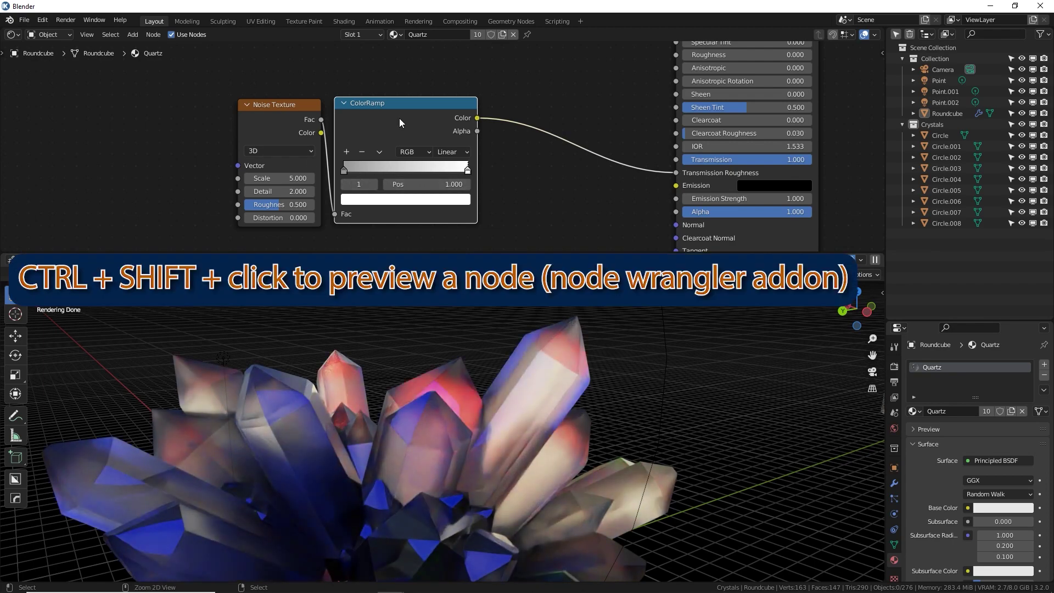
Step: Preview the ColorRamp output directly on the crystals and compare its dark stop at black and at a value of 0.3
left_click(399, 117, "ctrl+shift")
middle_click_drag(442, 446, 468, 384, "shift")
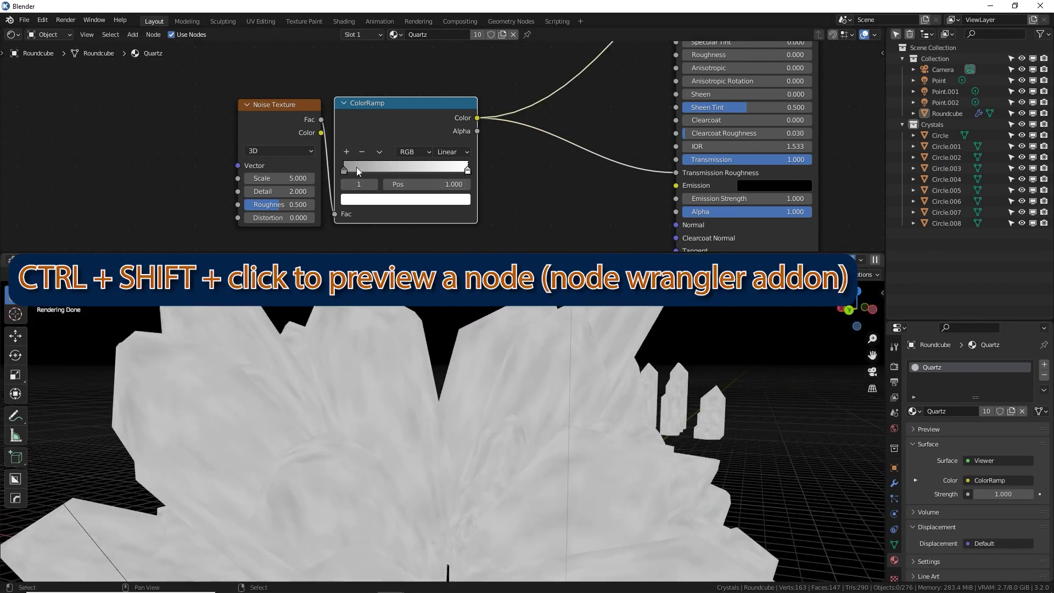
left_click(385, 198)
left_click_drag(444, 97, 444, 114)
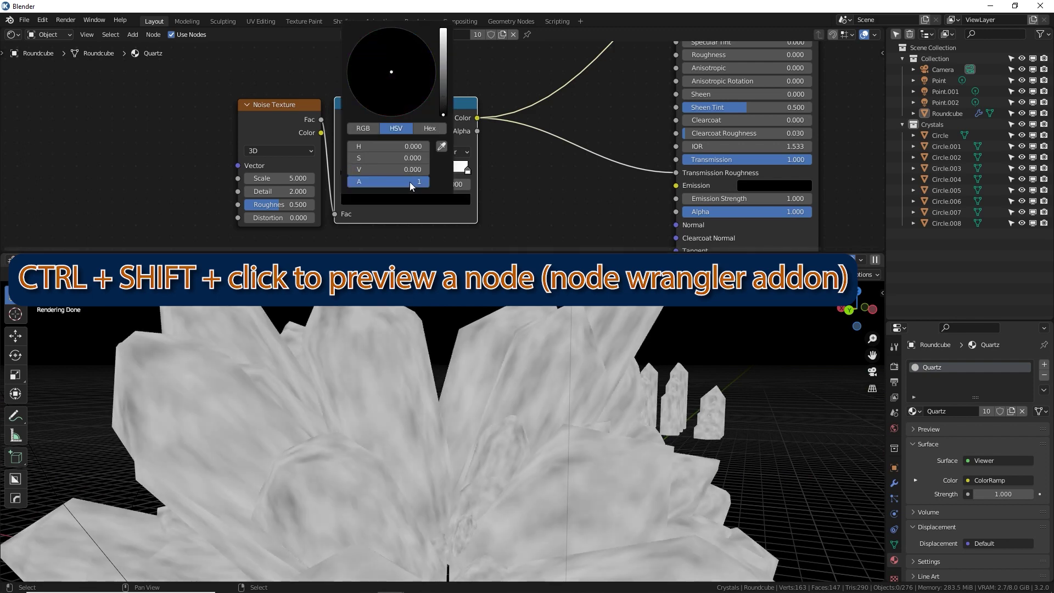
type("0.8")
key("Return")
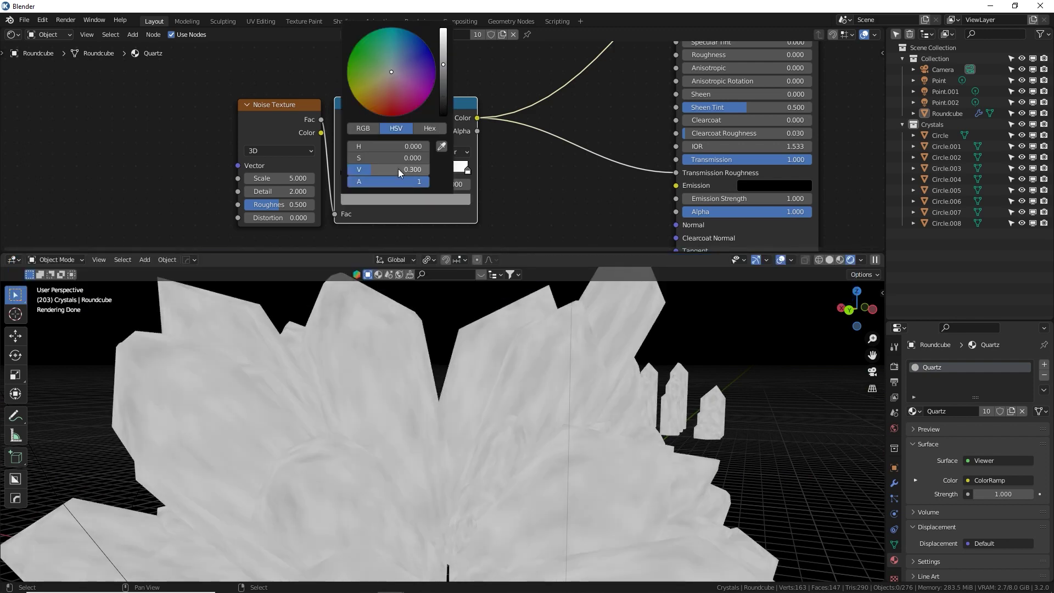
left_click(393, 199)
Step: Add Texture Coordinate and Mapping nodes feeding the Noise Texture's Vector input
middle_click_drag(249, 136, 339, 134)
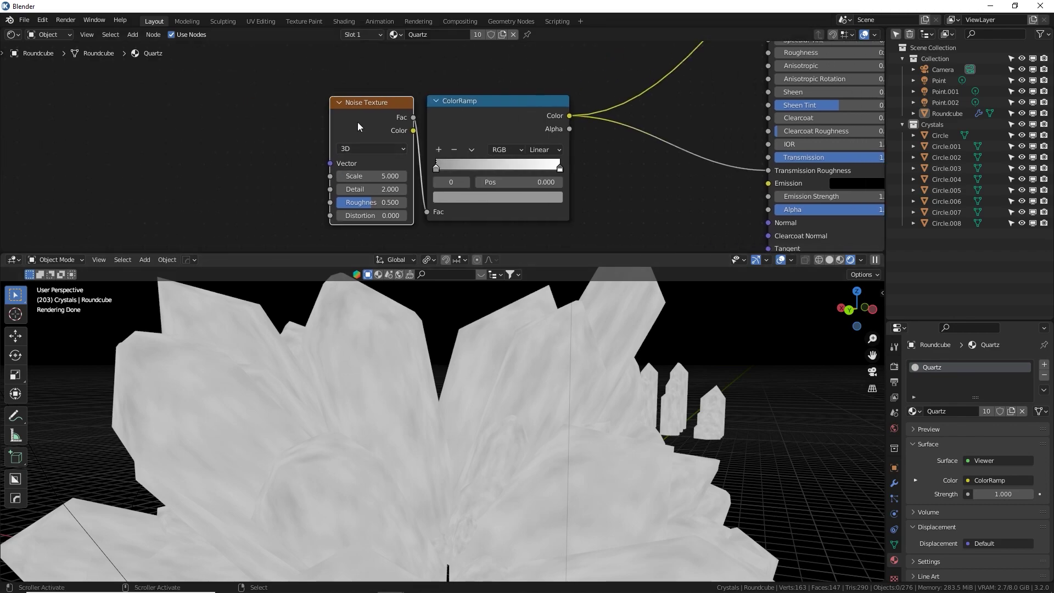
middle_click_drag(594, 405, 566, 387)
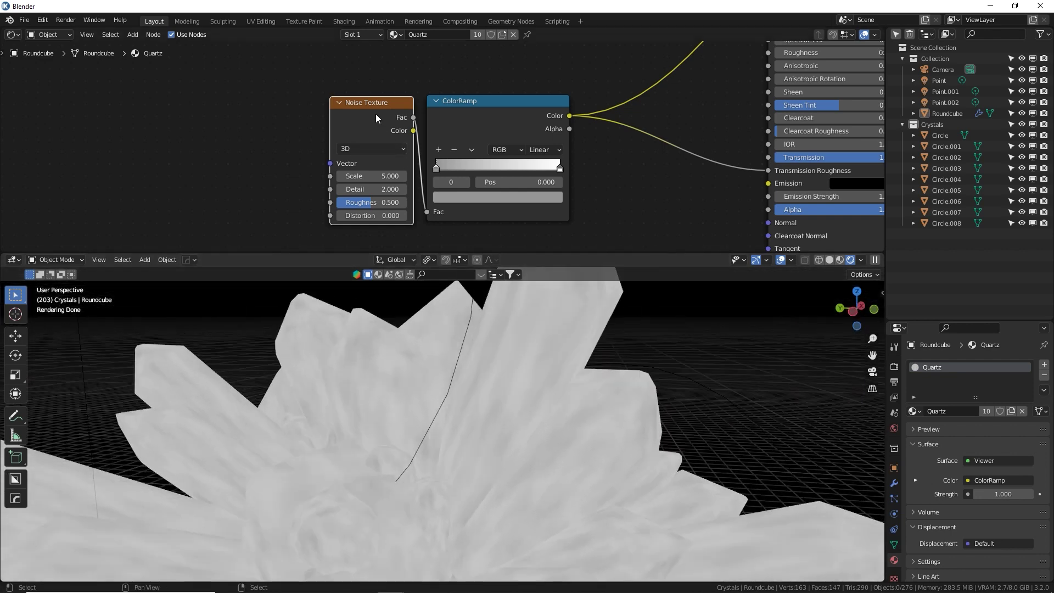
scroll(477, 416, "down", 2)
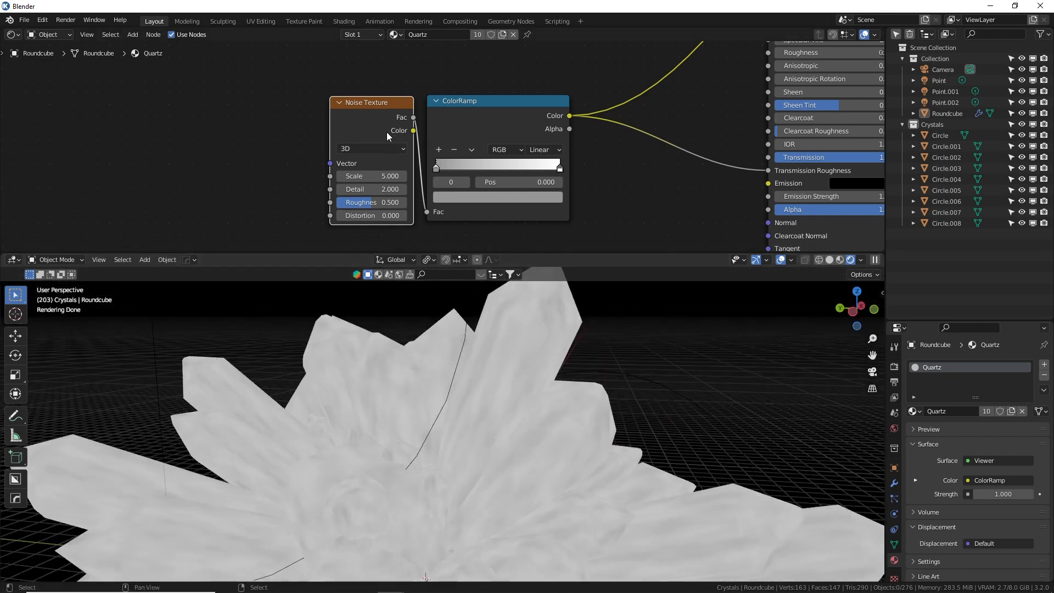
left_click(340, 104)
key("ctrl+t")
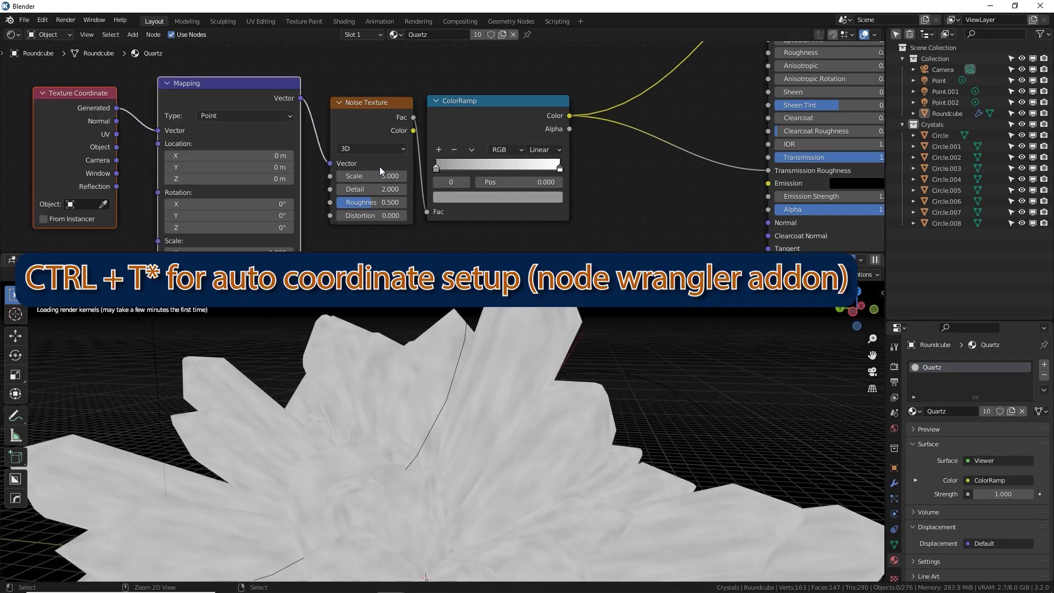
Step: Connect the Texture Coordinate node's Object output to the Mapping node's Vector input
middle_click_drag(338, 206, 417, 203)
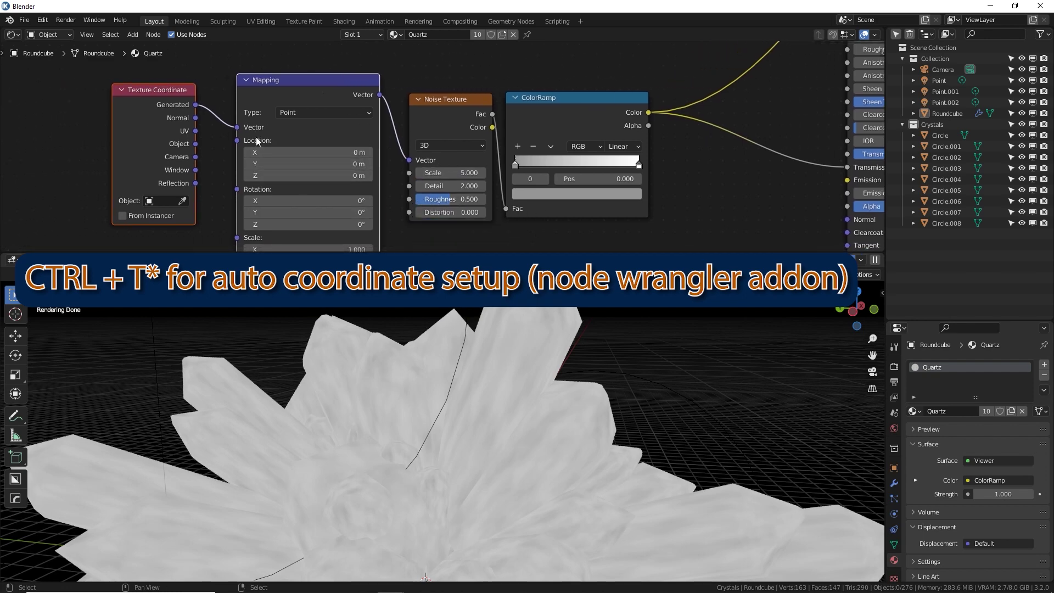
left_click_drag(195, 143, 237, 126)
middle_click_drag(459, 462, 478, 428)
scroll(386, 203, "up", 4)
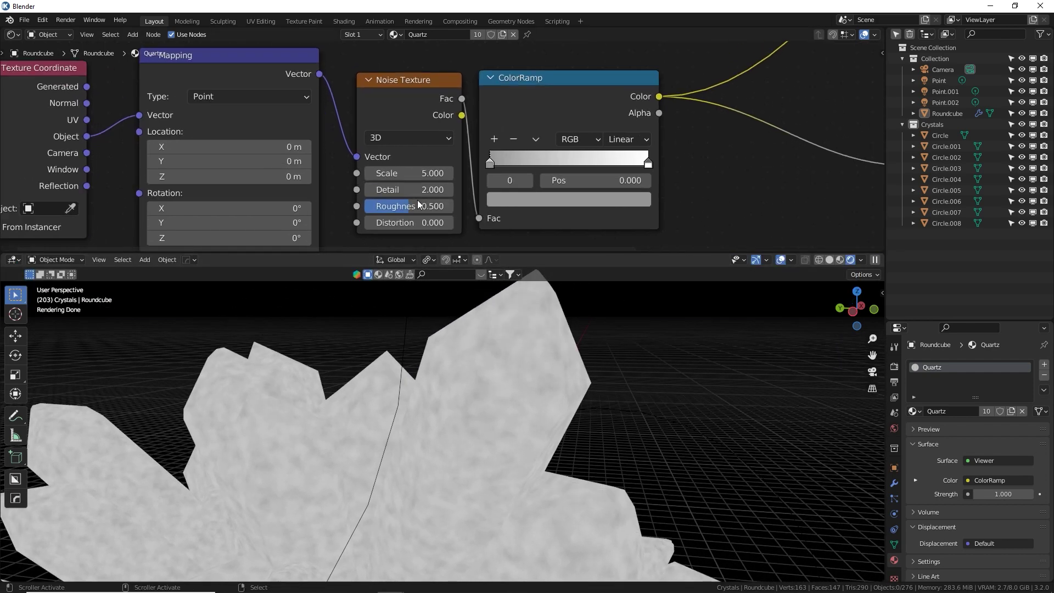
Step: Set the Noise Texture's scale to 2, detail to 15 and roughness to 0.700
left_click(435, 145)
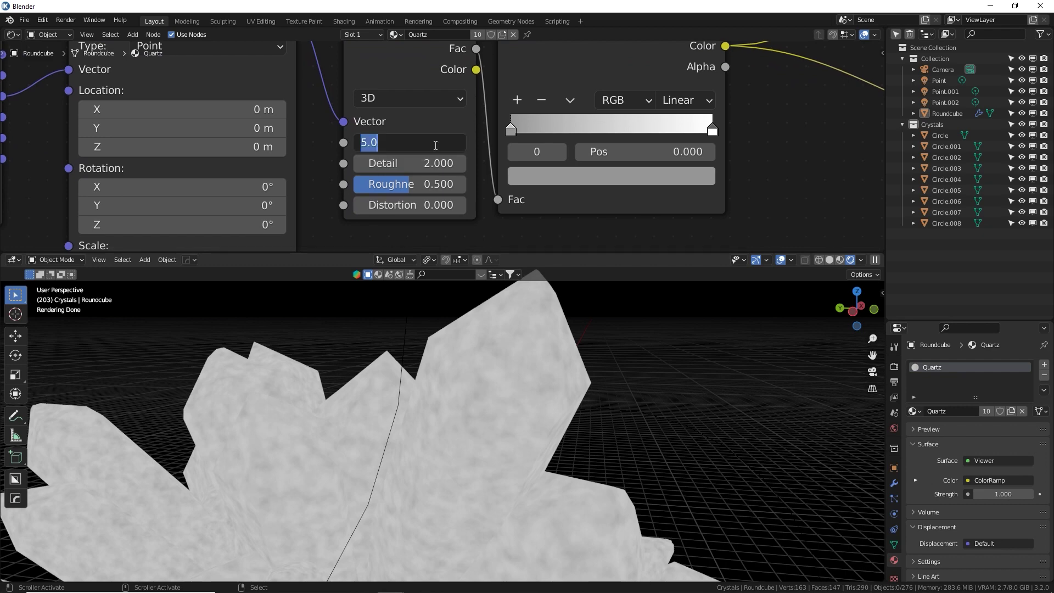
type("2")
key("Return")
left_click(407, 164)
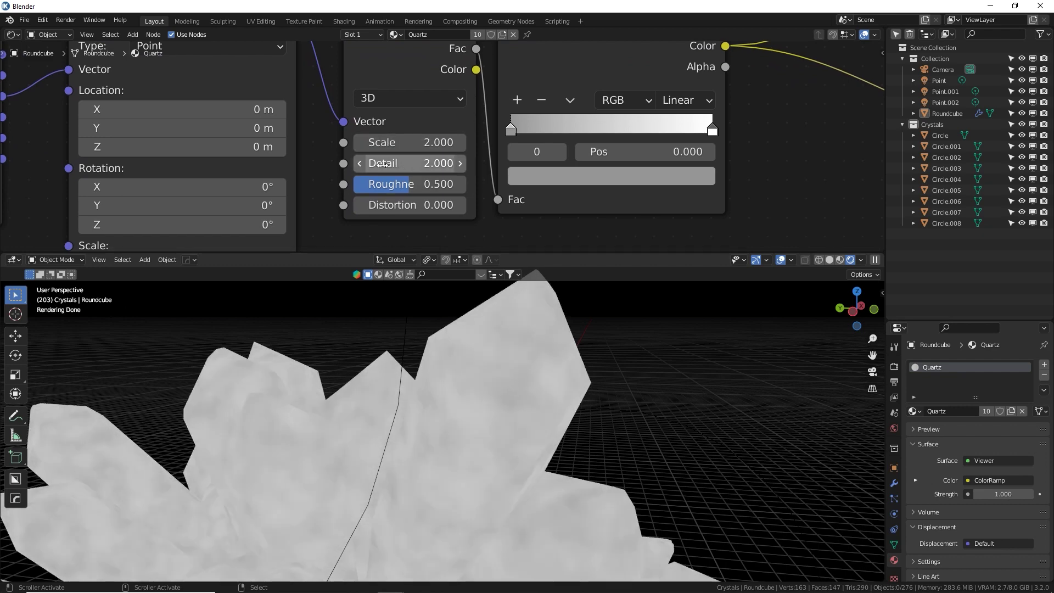
type("15")
key("Return")
left_click_drag(390, 184, 462, 184)
Step: Tighten the ColorRamp by moving its gray stop toward the middle and its white stop to 0.841
left_click_drag(512, 130, 607, 134)
left_click_drag(710, 126, 681, 133)
scroll(681, 168, "down", 2)
middle_click_drag(697, 166, 636, 185)
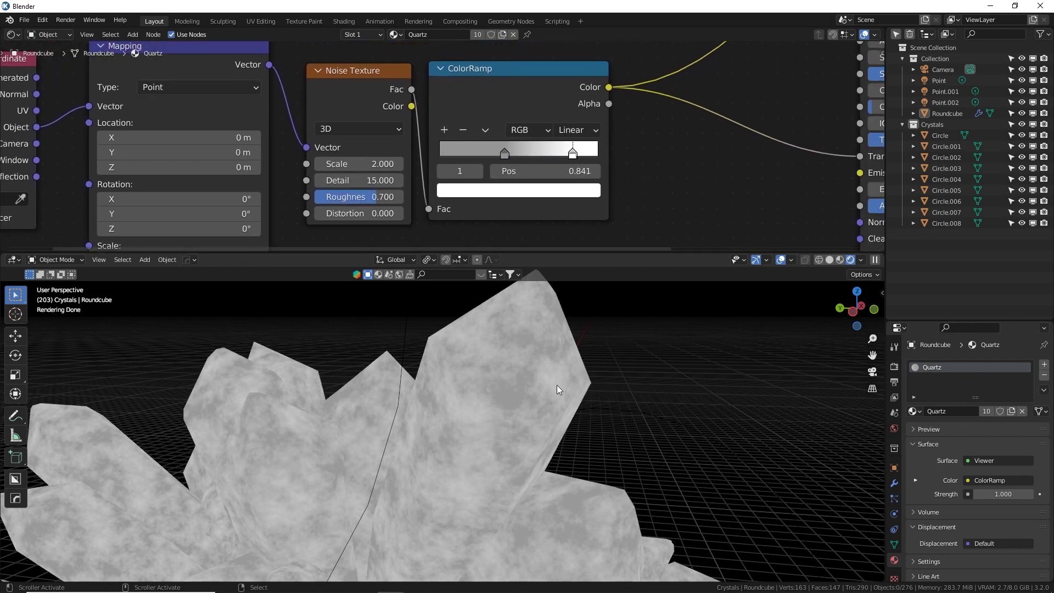
Step: Preview the Noise Texture's output on the crystals, followed by the ColorRamp's output for comparison
left_click(538, 101)
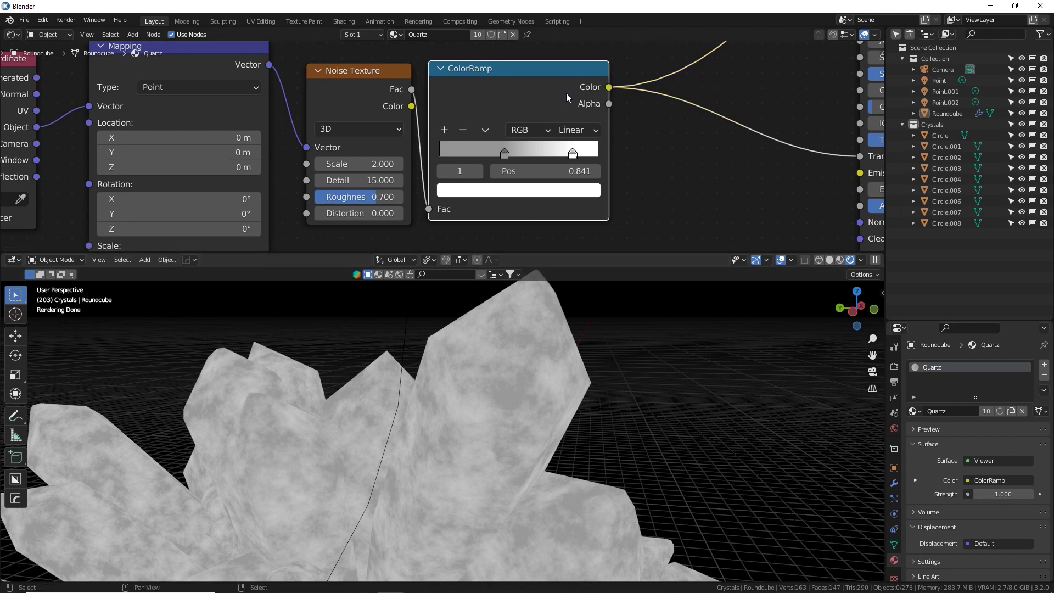
middle_click_drag(565, 94, 579, 117)
scroll(589, 104, "down", 5)
left_click_drag(568, 79, 516, 88)
middle_click_drag(241, 236, 323, 175)
left_click(282, 195, "ctrl+shift")
left_click(337, 196, "ctrl+shift")
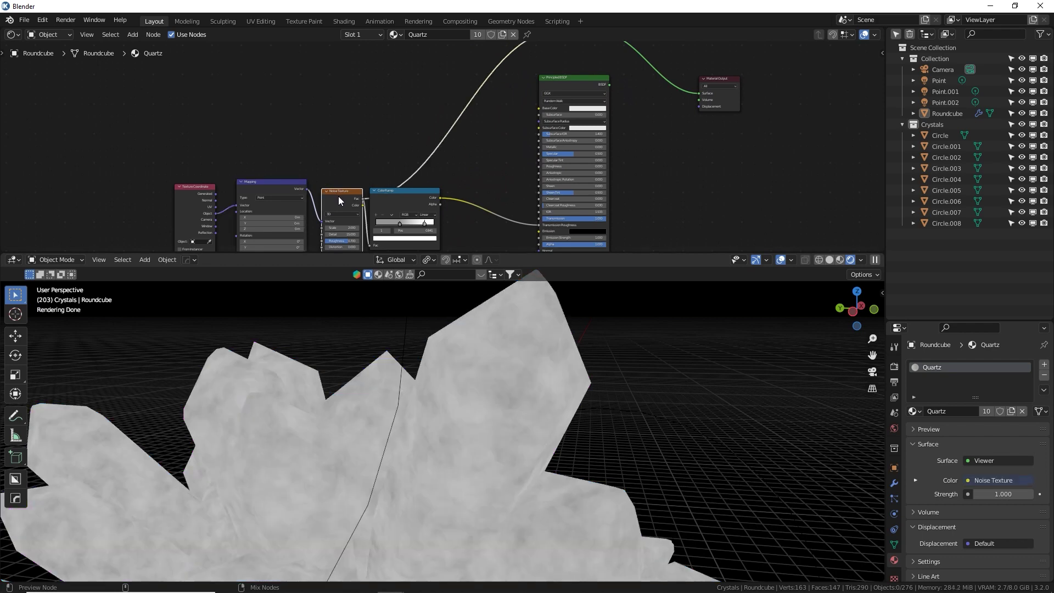
left_click(402, 197, "ctrl+shift")
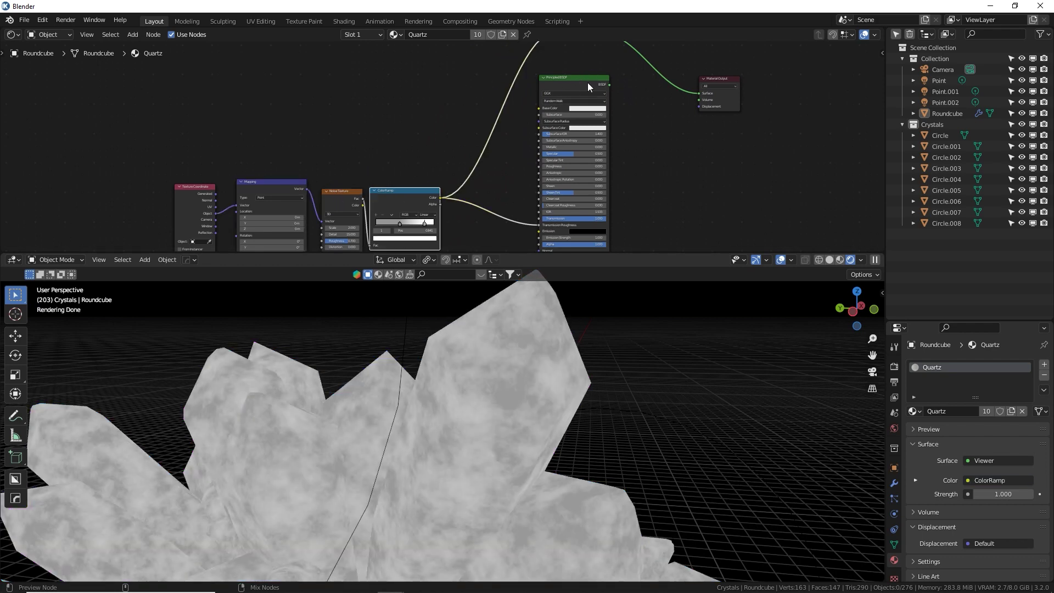
Step: Route the Principled BSDF back to the Material Output and inspect the shaded crystals up close
left_click(588, 84, "ctrl+shift")
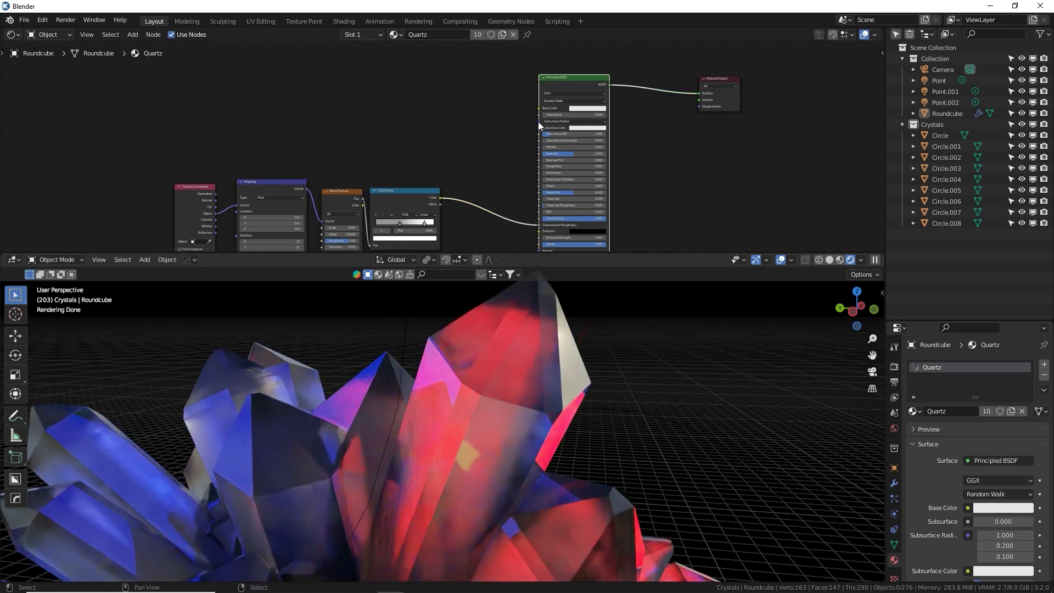
scroll(496, 219, "down", 3, "shift")
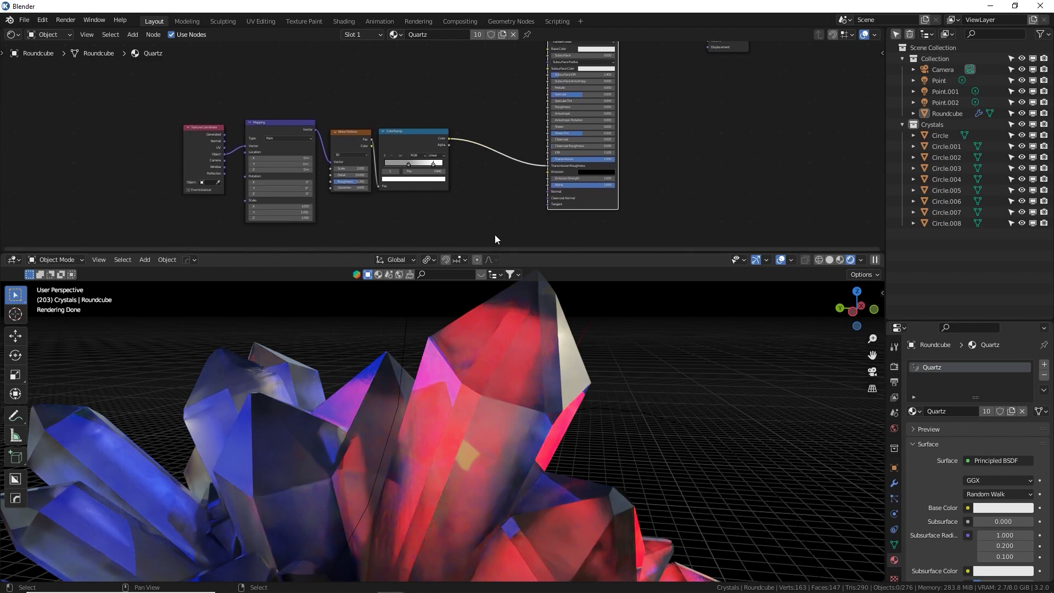
middle_click_drag(472, 364, 499, 368)
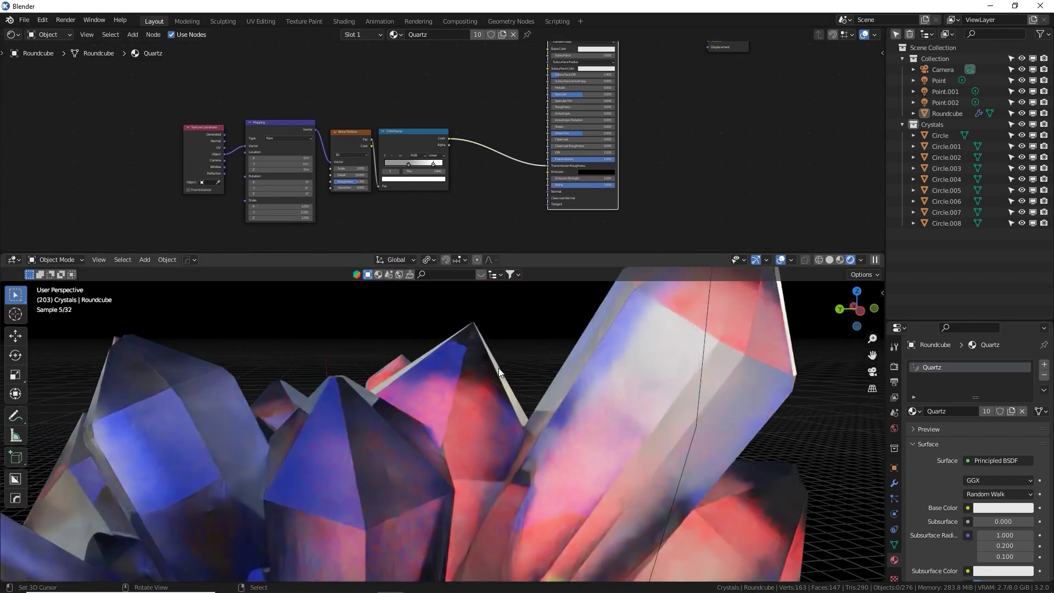
middle_click_drag(612, 388, 614, 377)
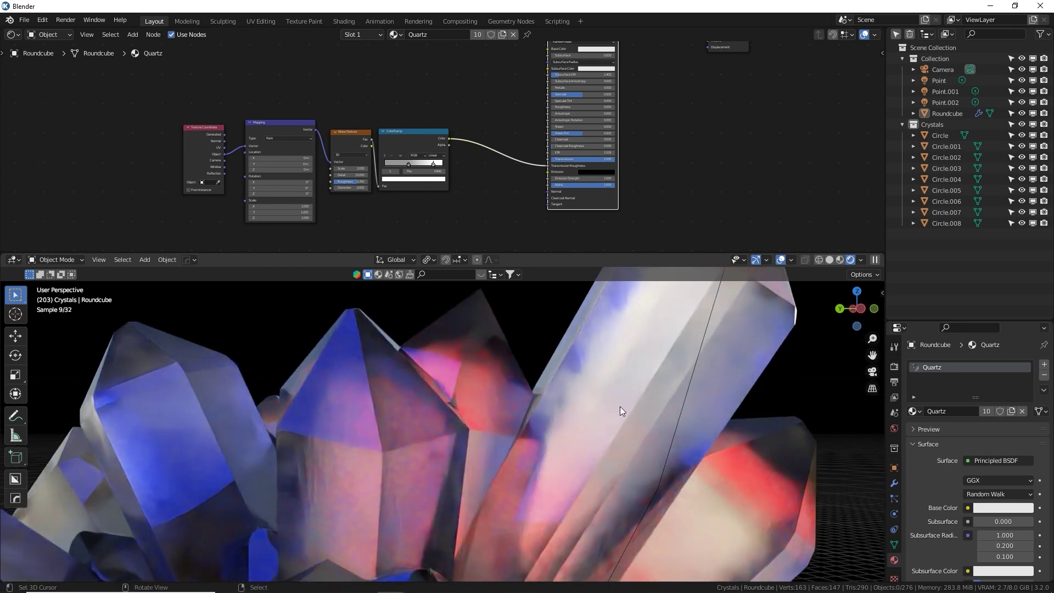
Step: Move the ColorRamp's gray stop to 0.536 and set its color value to 0.2
scroll(453, 206, "up", 5)
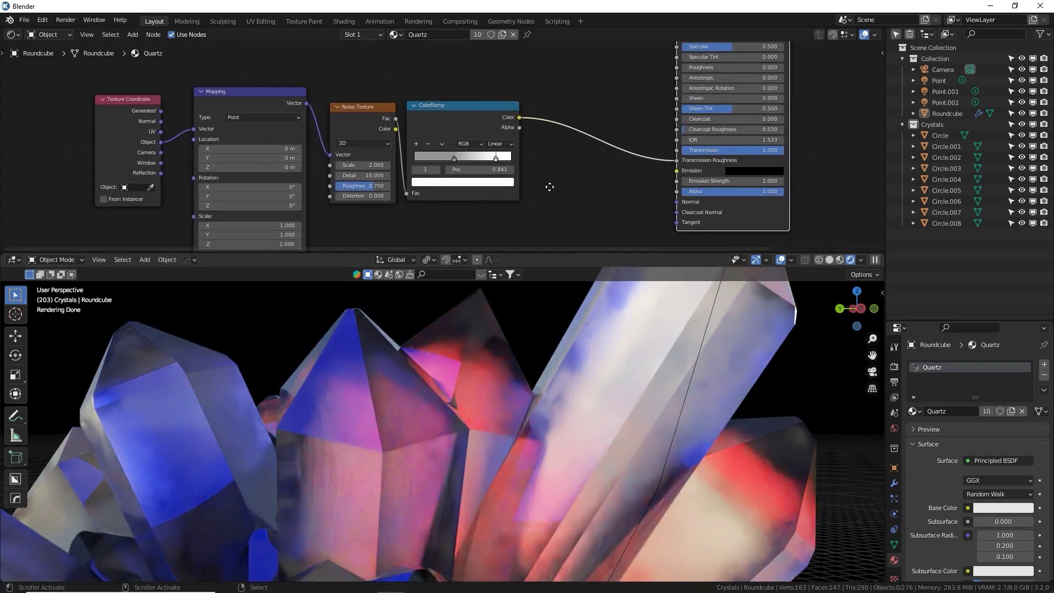
left_click_drag(552, 160, 526, 160)
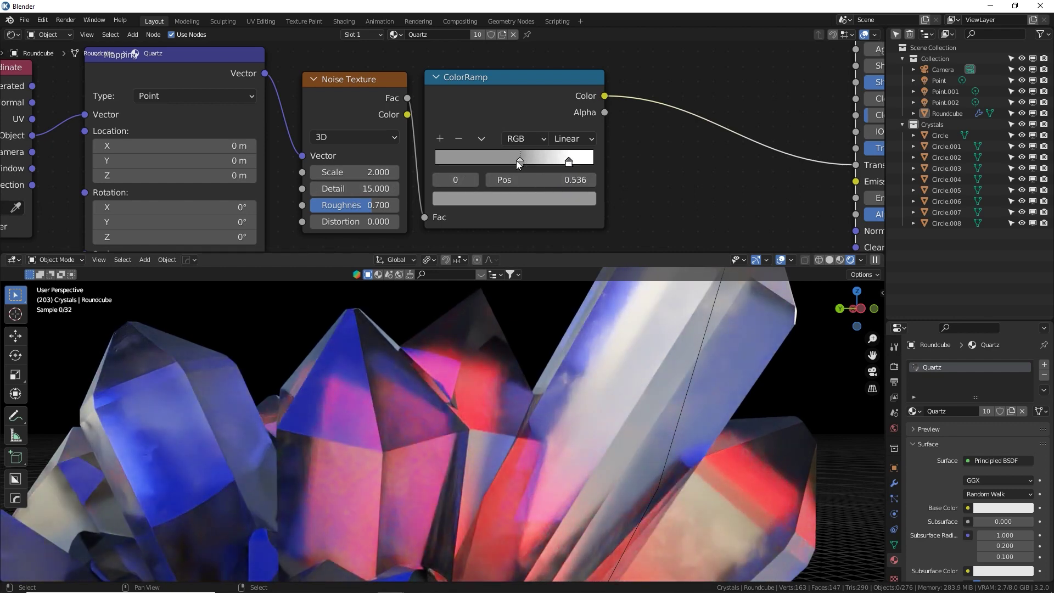
left_click(516, 198)
left_click(531, 198)
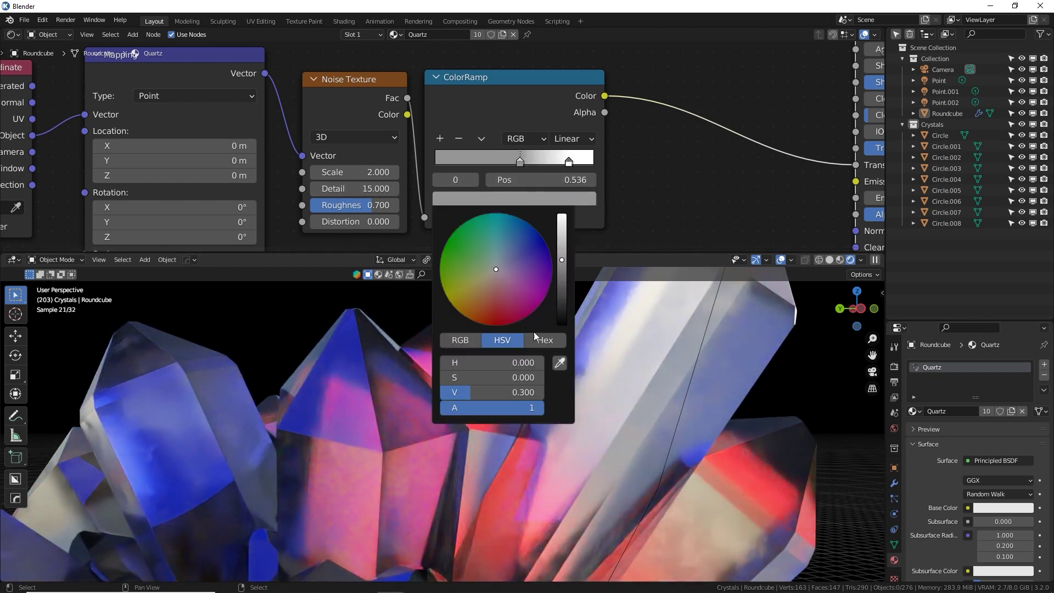
left_click(515, 388)
type(".2")
key("Return")
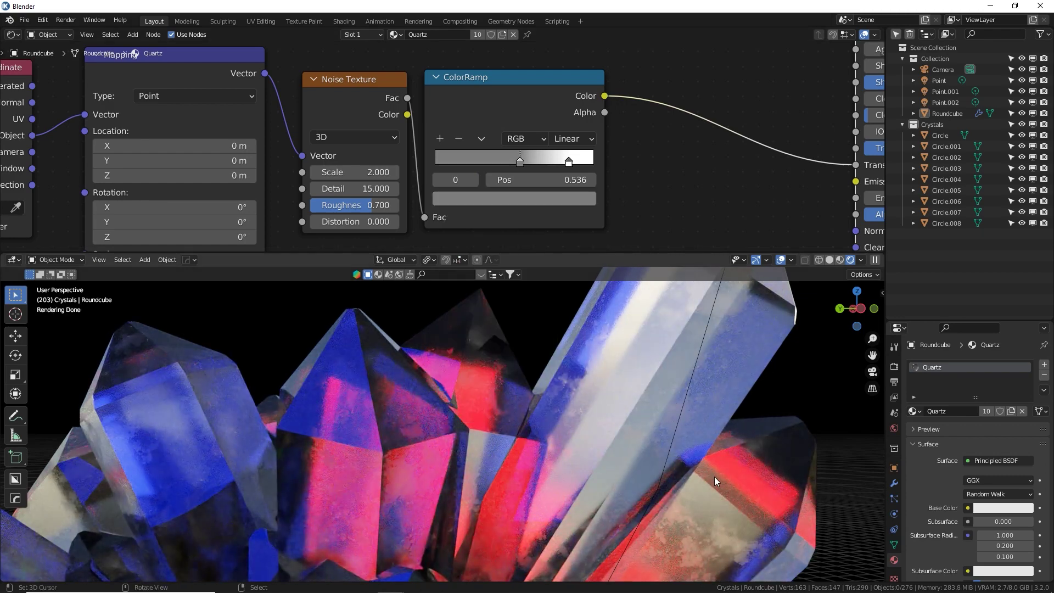
Step: Move the ColorRamp's gray stop slightly toward the dark end and its white stop to 1.000, and set the interpolation to Ease
middle_click_drag(714, 476, 639, 512)
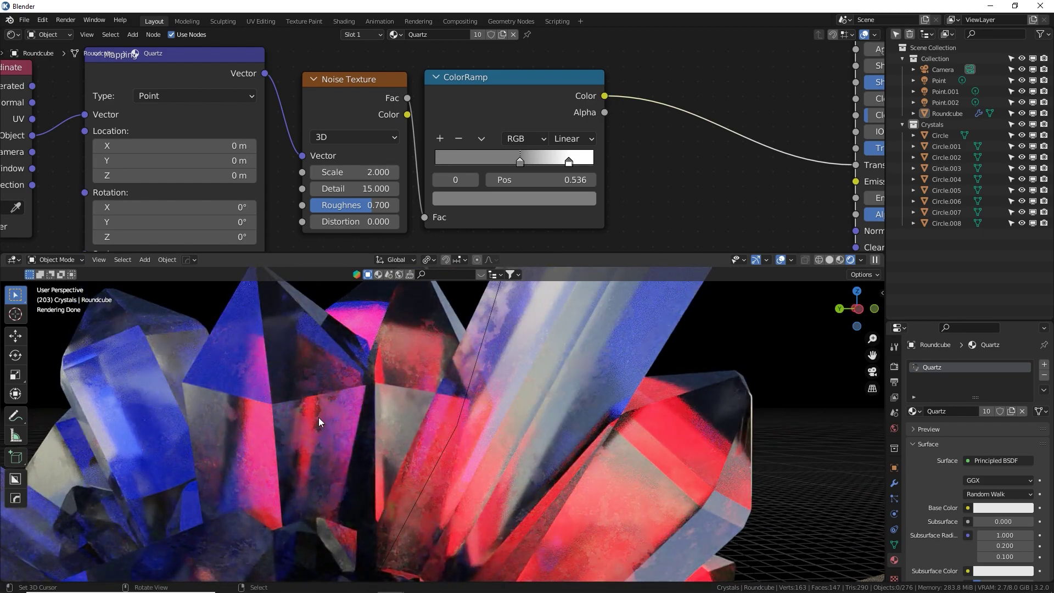
scroll(303, 421, "up", 6)
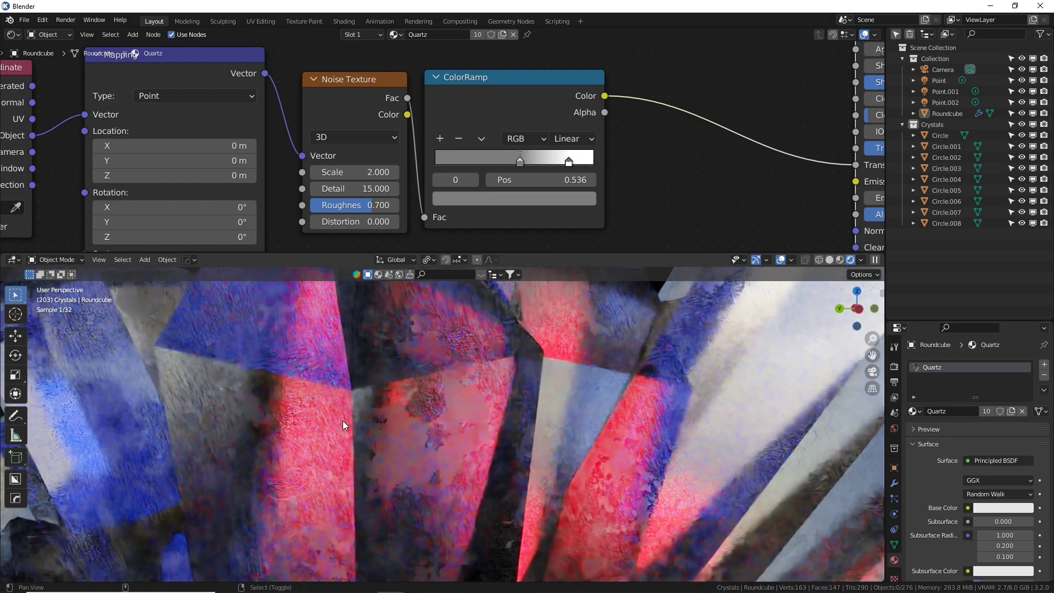
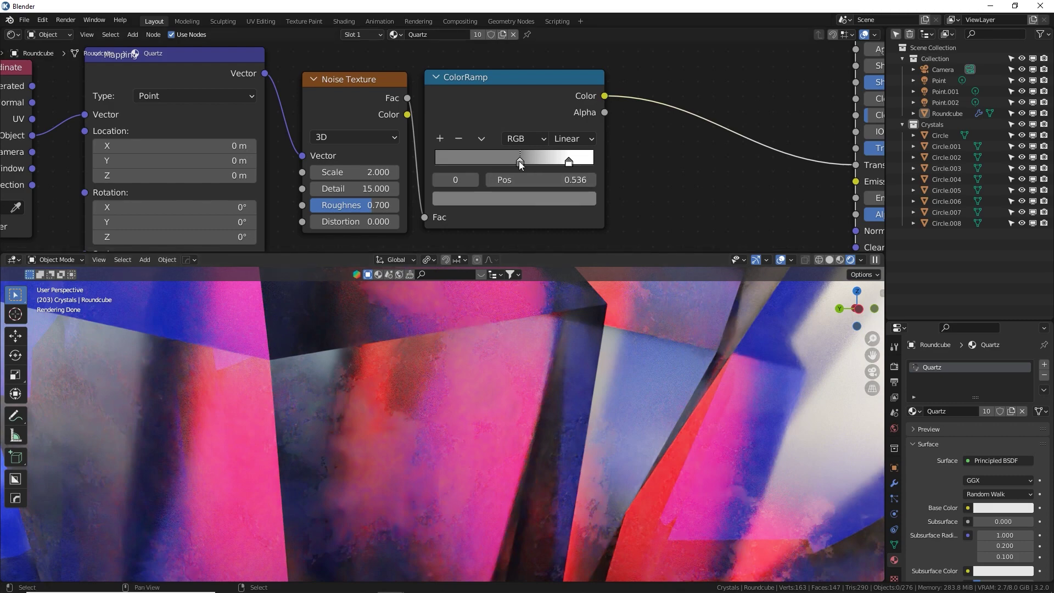
left_click_drag(509, 162, 604, 164)
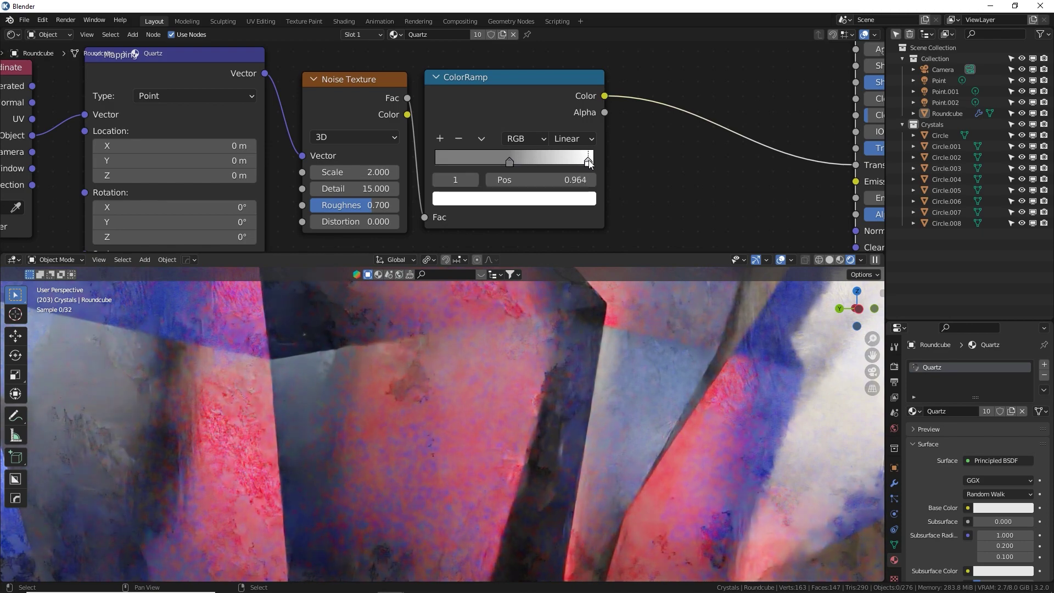
left_click(580, 138)
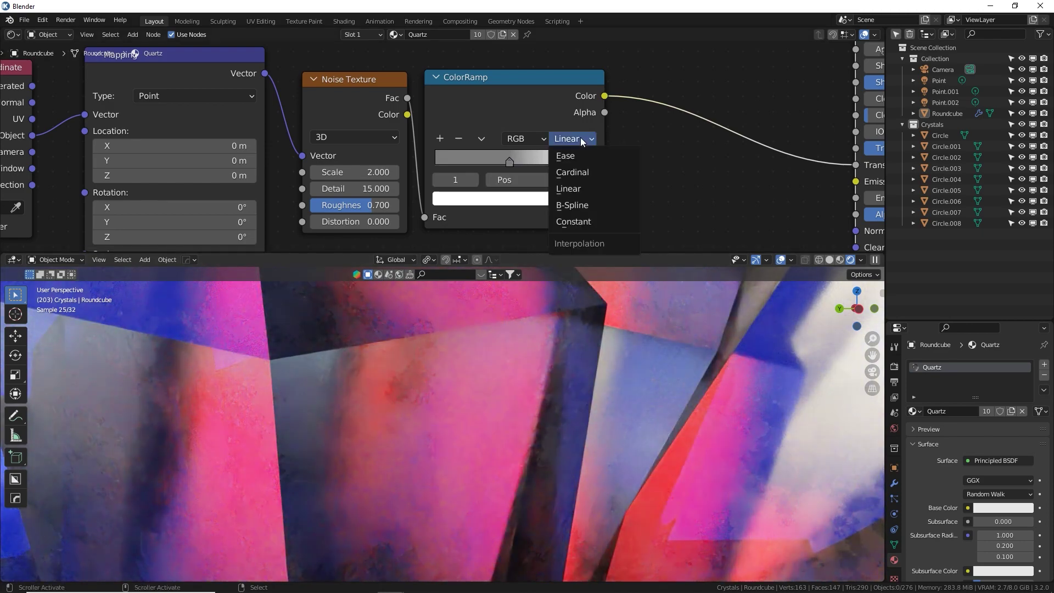
left_click(581, 160)
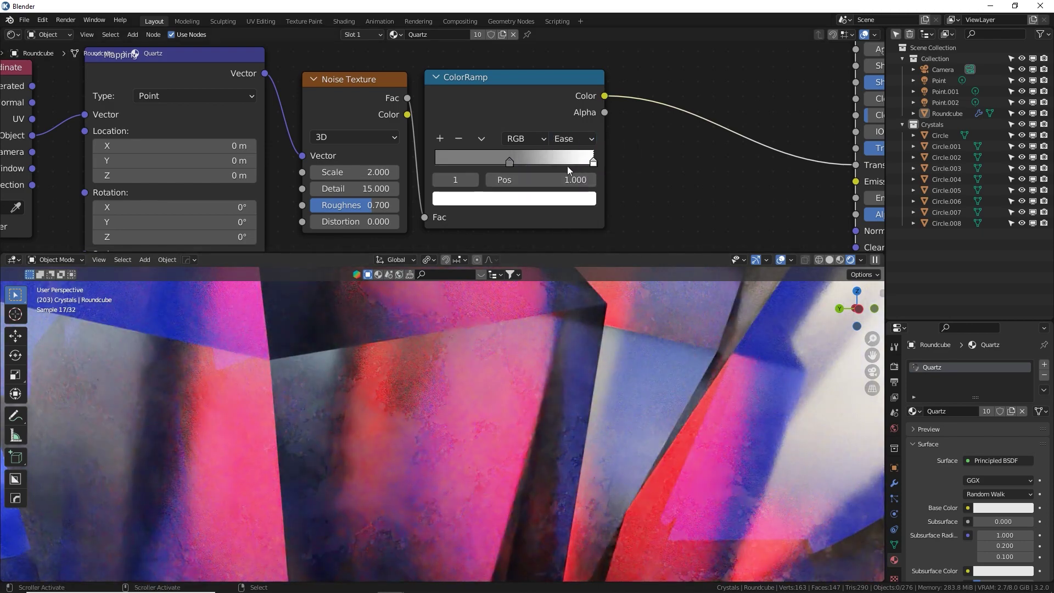
Step: Move the ColorRamp's gray stop to 0.341 and set the Noise Texture's detail to 12, roughness to 0.867 and distortion to 0.6
left_click_drag(510, 162, 489, 162)
mouse_move(367, 204)
left_mouse_down()
mouse_move(387, 205)
mouse_move(346, 188)
mouse_move(367, 221)
mouse_move(359, 221)
left_mouse_up()
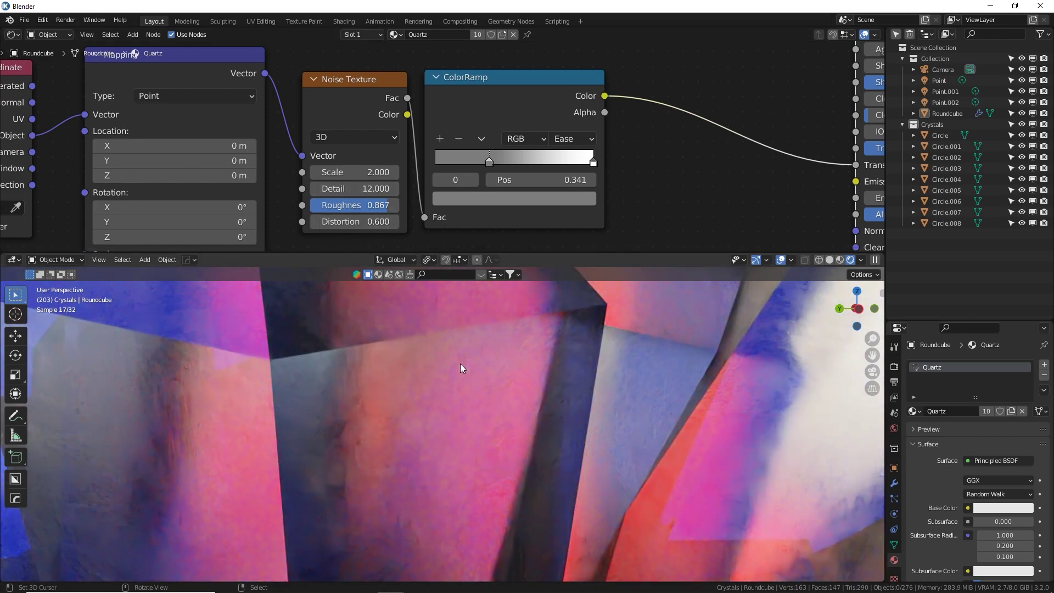
Step: With the ColorRamp previewed, move its gray stop to 0.395 and set the Noise Texture's detail to 10.3 and roughness to 0.717
left_click(439, 124, "ctrl+shift")
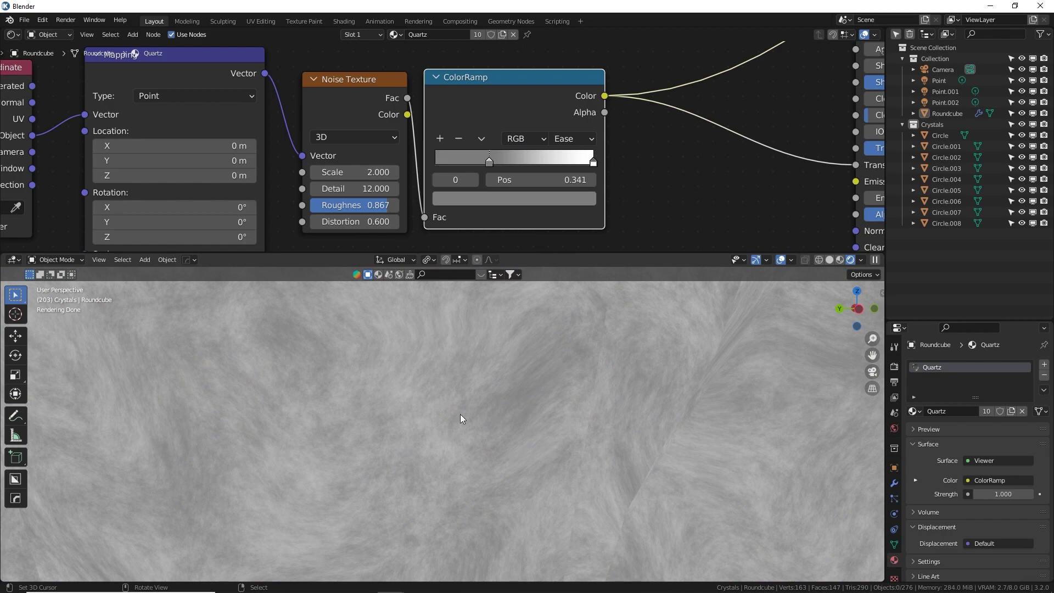
middle_click_drag(461, 419, 473, 423)
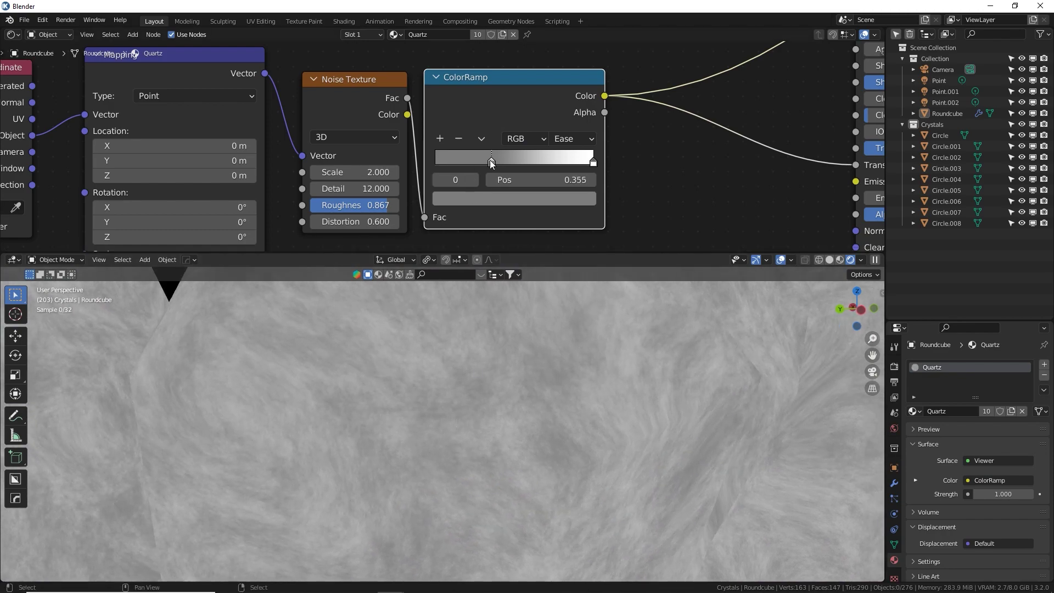
left_click_drag(491, 163, 497, 164)
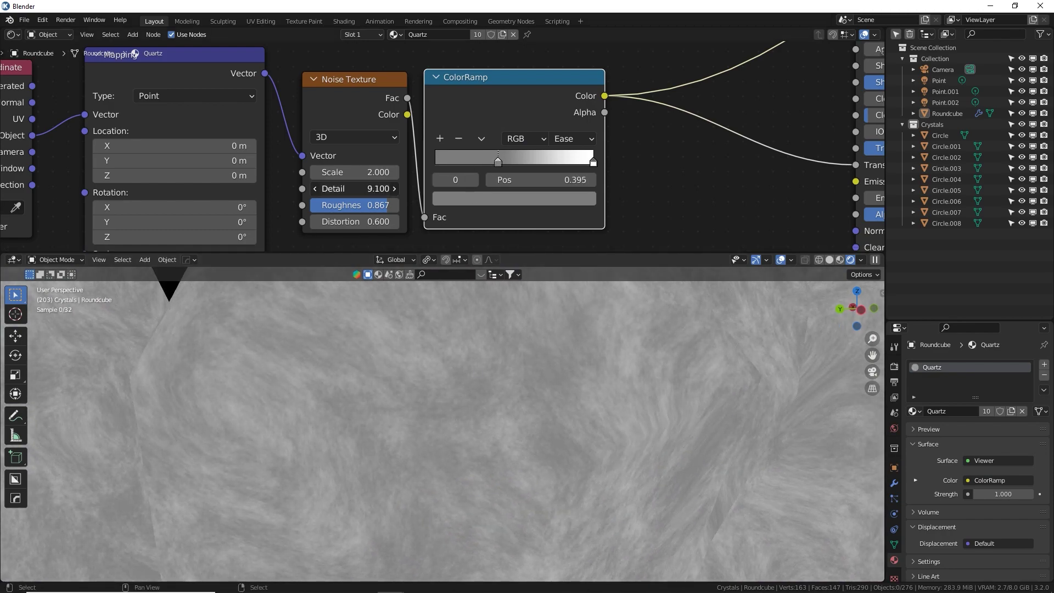
left_click_drag(354, 188, 340, 189)
Step: Switch the material preview from the ColorRamp back to the Principled BSDF
middle_click_drag(726, 147, 374, 54)
middle_click_drag(513, 54, 477, 137)
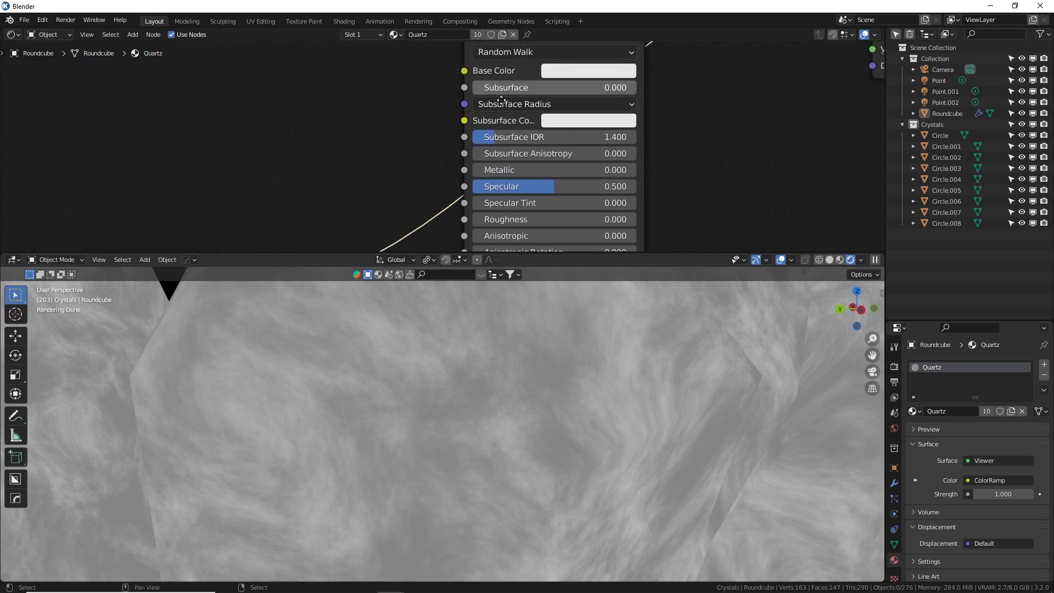
middle_click_drag(501, 101, 475, 168)
left_click(514, 83, "ctrl+shift")
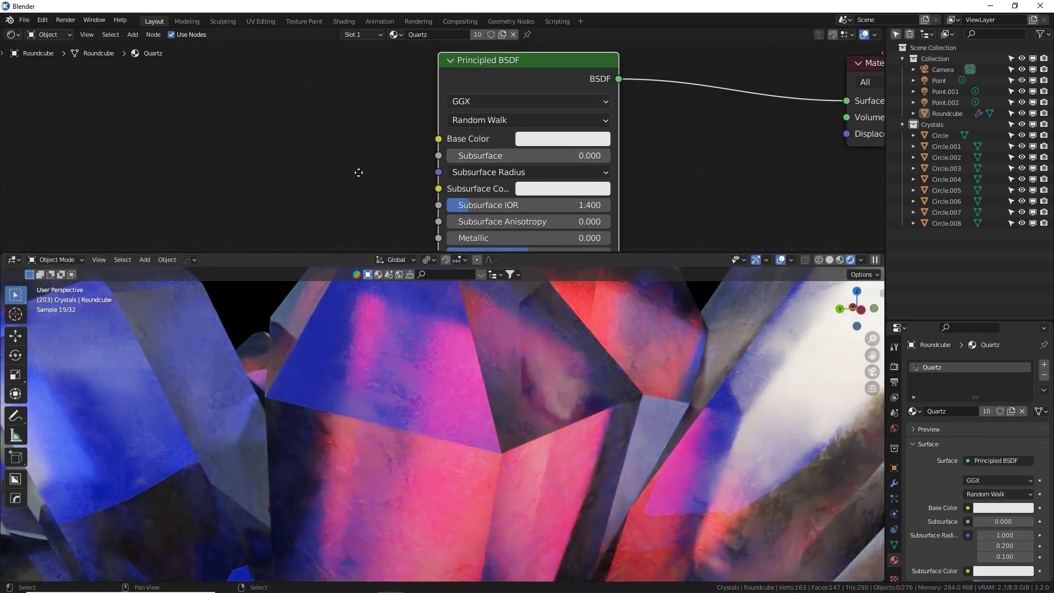
Step: Add a Bump node and connect its Normal output to the Principled BSDF's Normal input
middle_click_drag(358, 172, 502, 173)
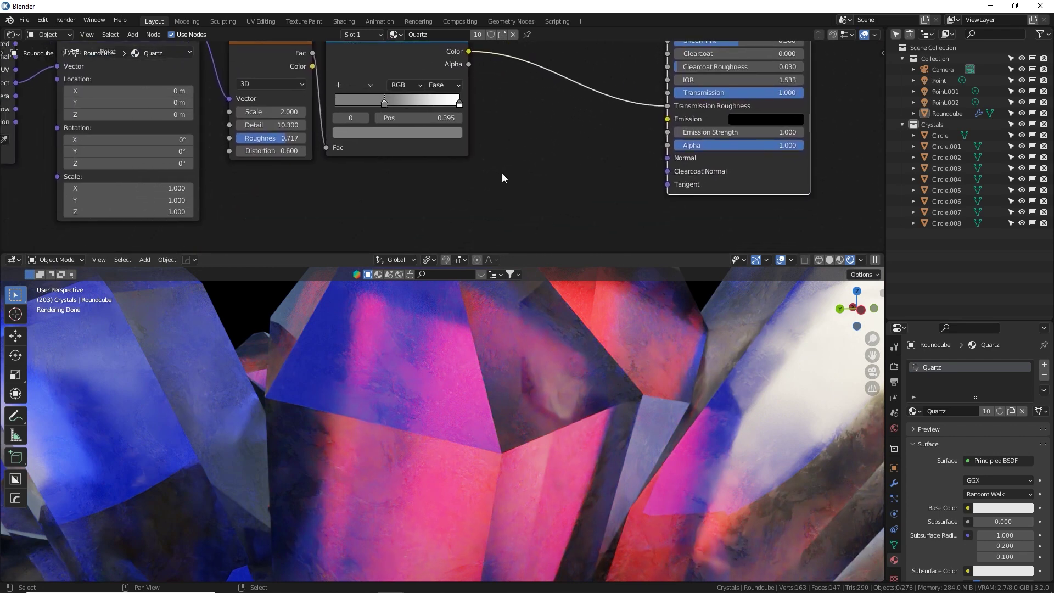
scroll(501, 174, "down", 2)
key("shift+a")
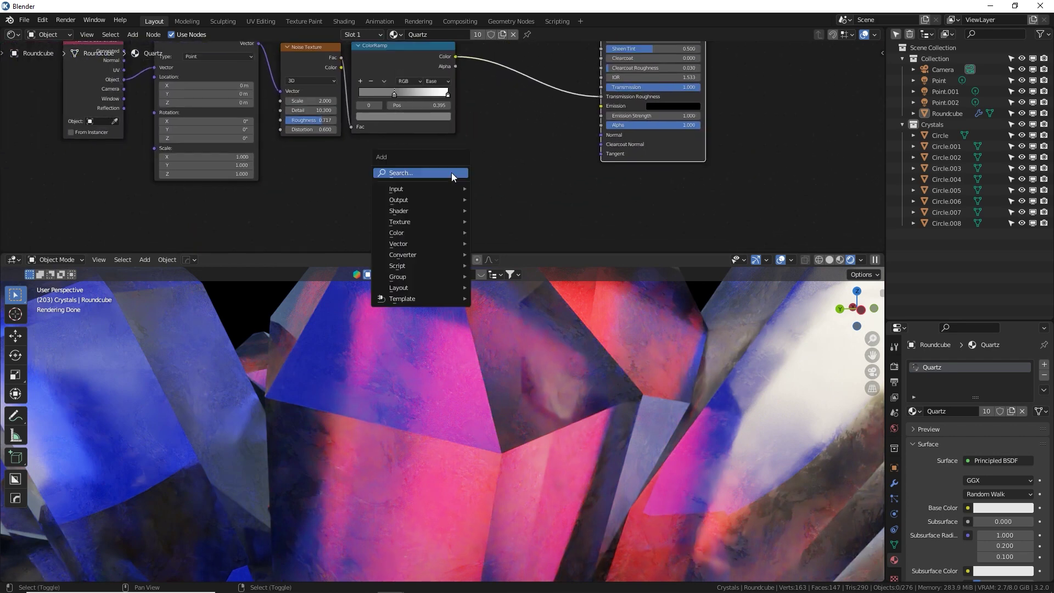
left_click(452, 172)
type("bump")
key("Return")
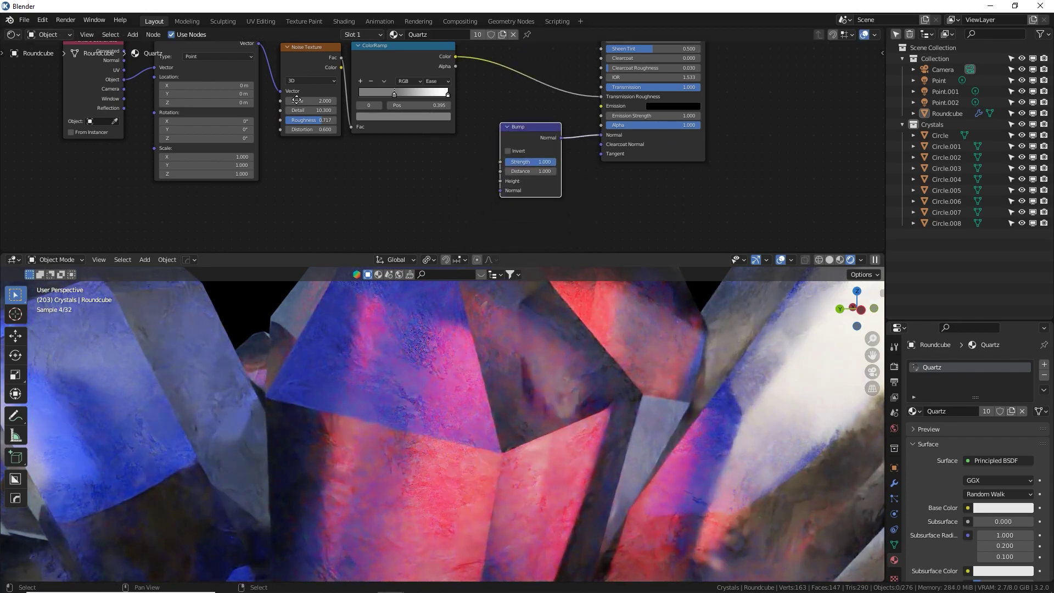
Step: Duplicate the Noise Texture and ColorRamp nodes together and place the copies below the originals
middle_click_drag(274, 90, 277, 106)
left_click_drag(440, 181, 328, 76)
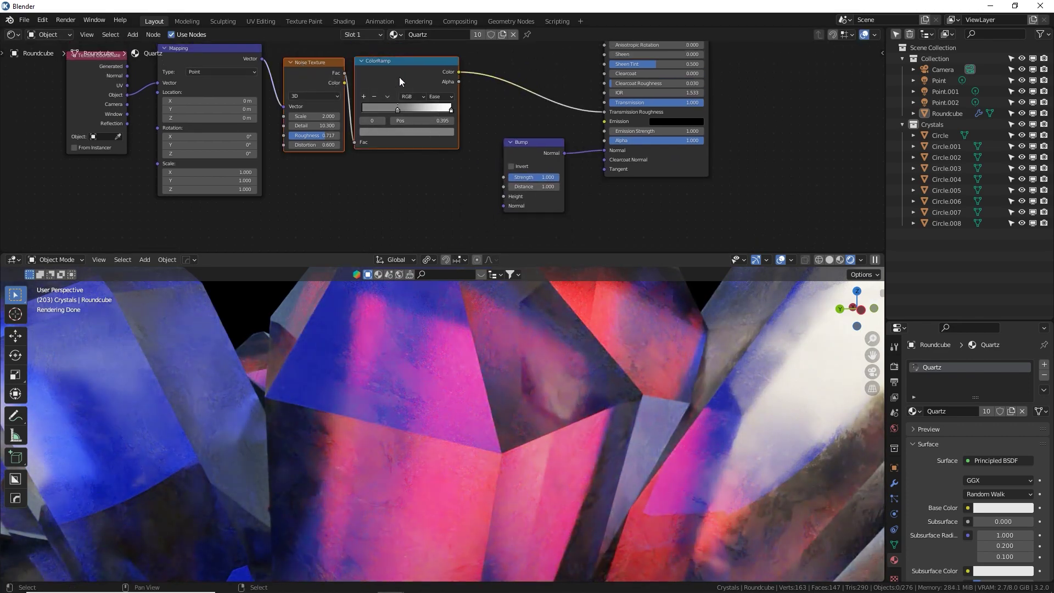
key("shift+d")
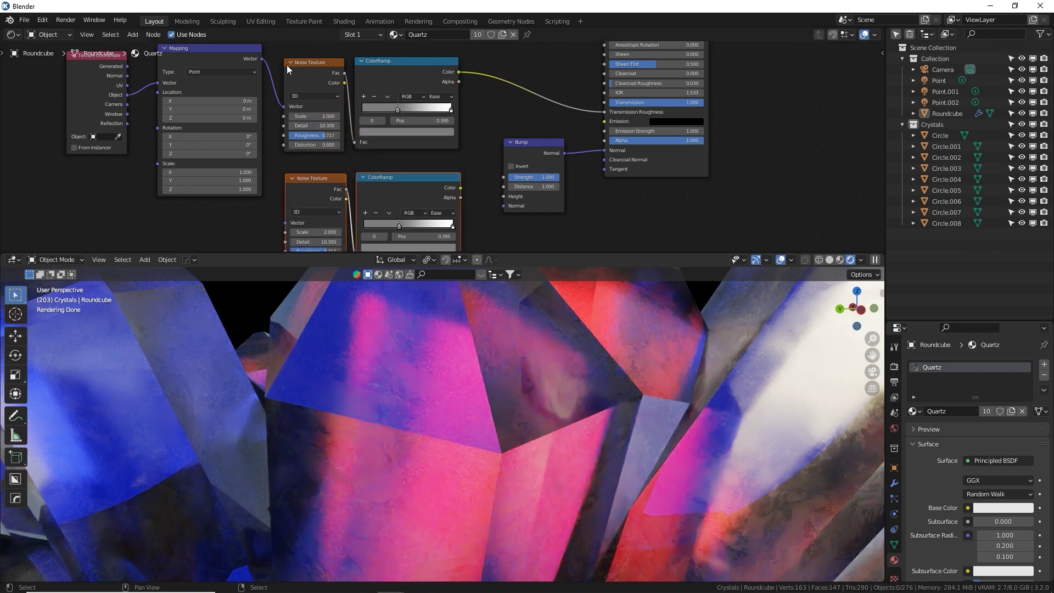
Step: Connect the Mapping output to the duplicated Noise Texture's Vector, and the duplicated ColorRamp's Color to the Bump node's Height
left_click_drag(262, 57, 292, 189)
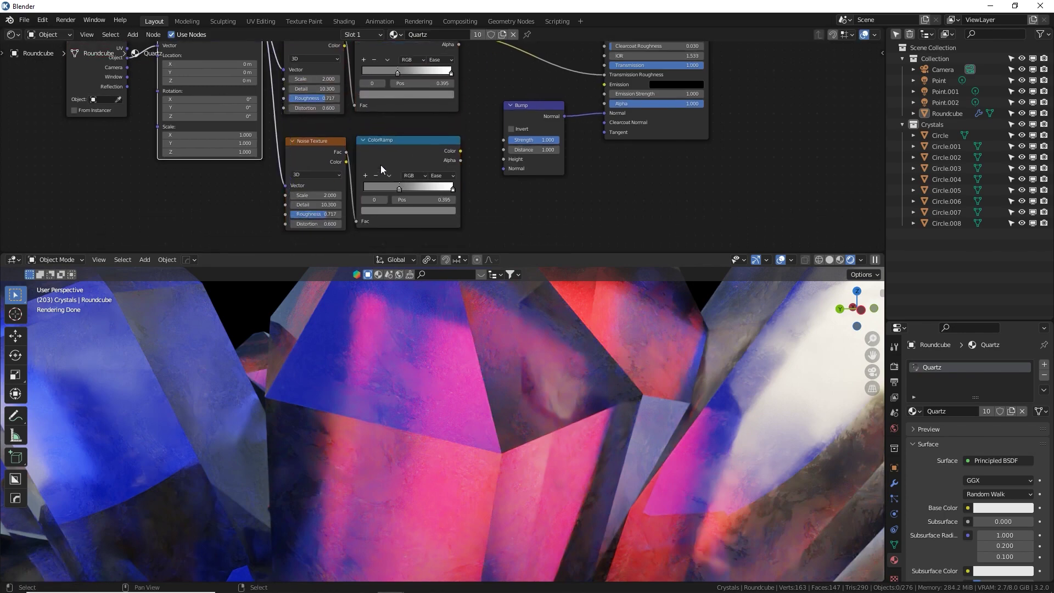
left_click_drag(461, 151, 505, 158)
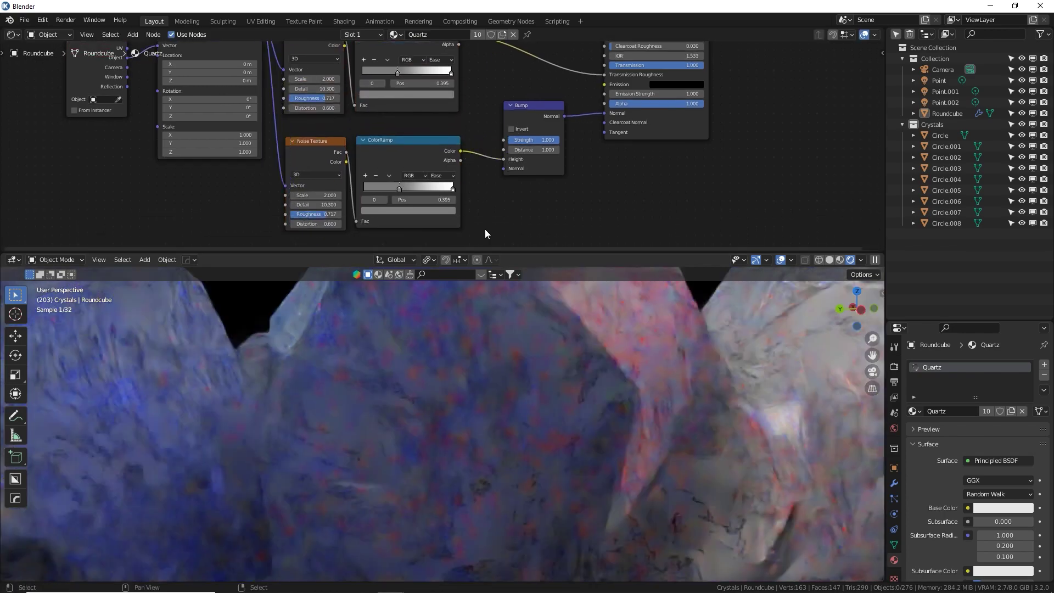
Step: Preview the Bump node's output and set its Strength to 0.5 and Distance to 0.2
left_click(532, 111, "ctrl+shift")
middle_click_drag(529, 427, 497, 259)
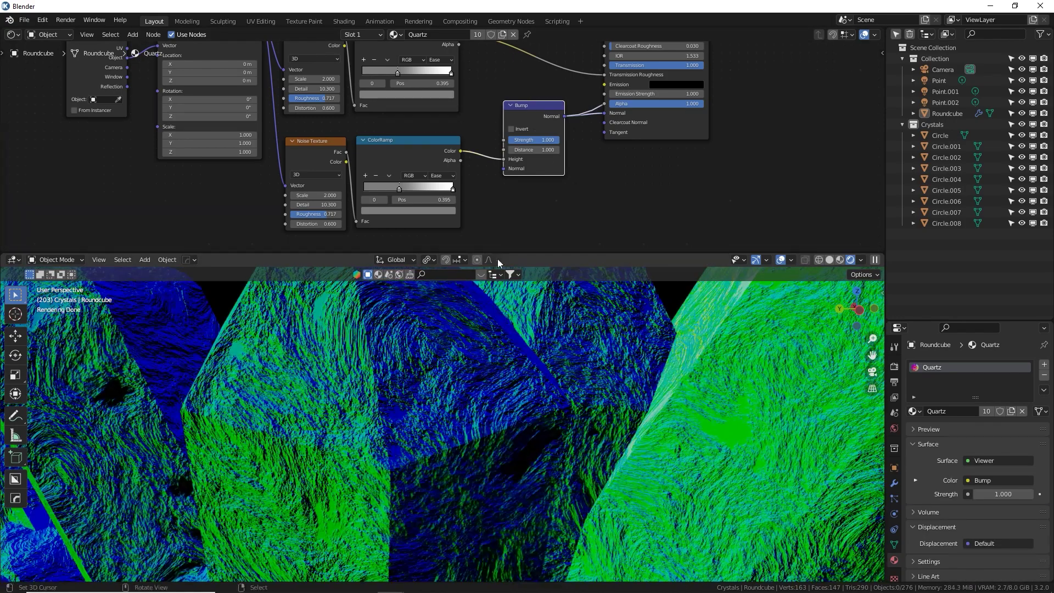
left_click_drag(544, 140, 483, 150)
left_click_drag(556, 141, 552, 140)
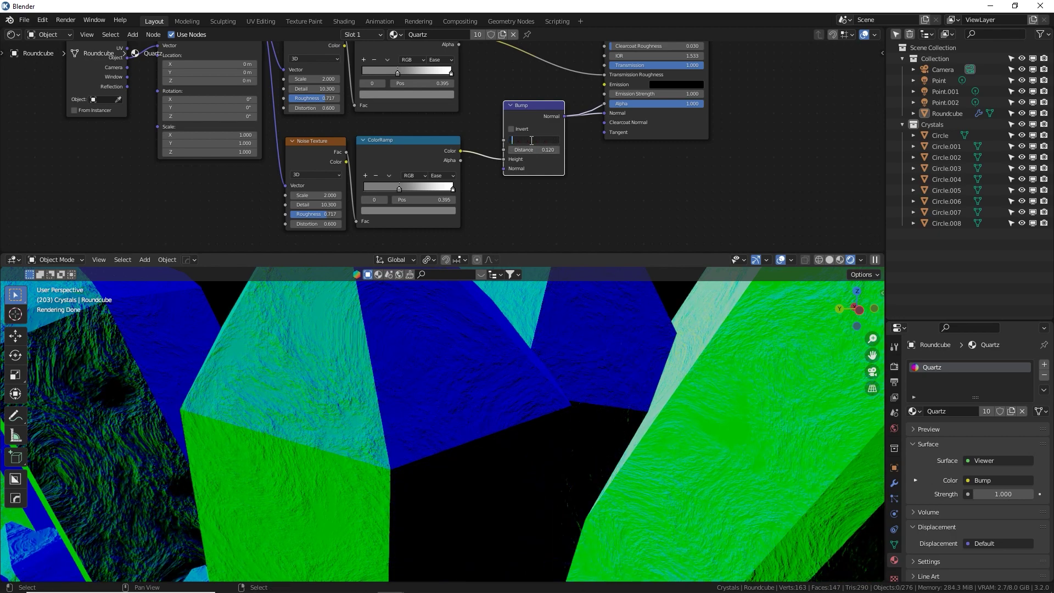
key("Tab")
type(".2")
key("Return")
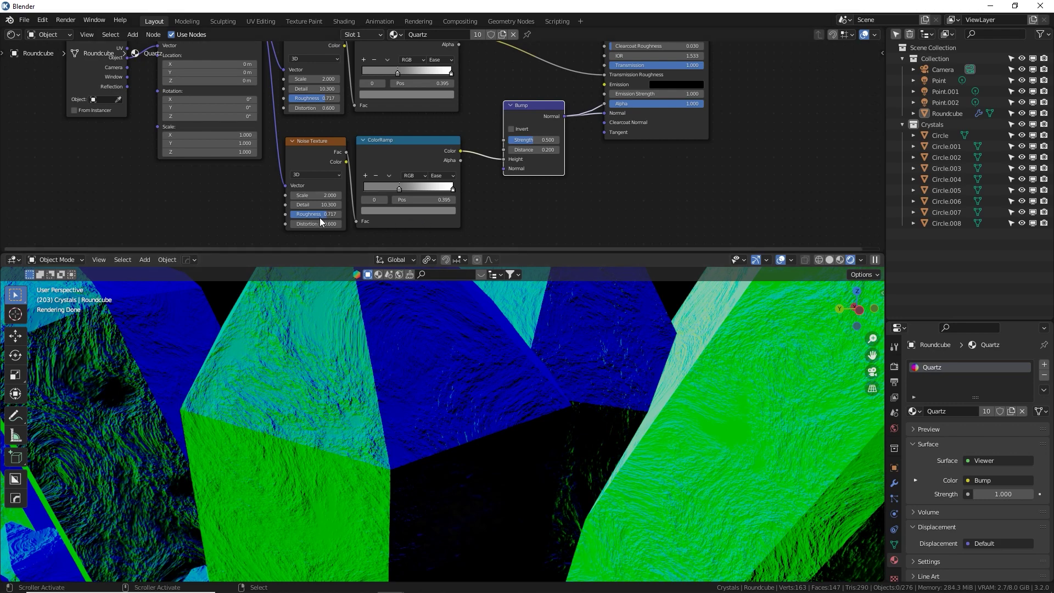
Step: Set the lower Noise Texture's Distortion to 0 and move the lower ColorRamp's dark stop to about 0.527
type("0")
key("Return")
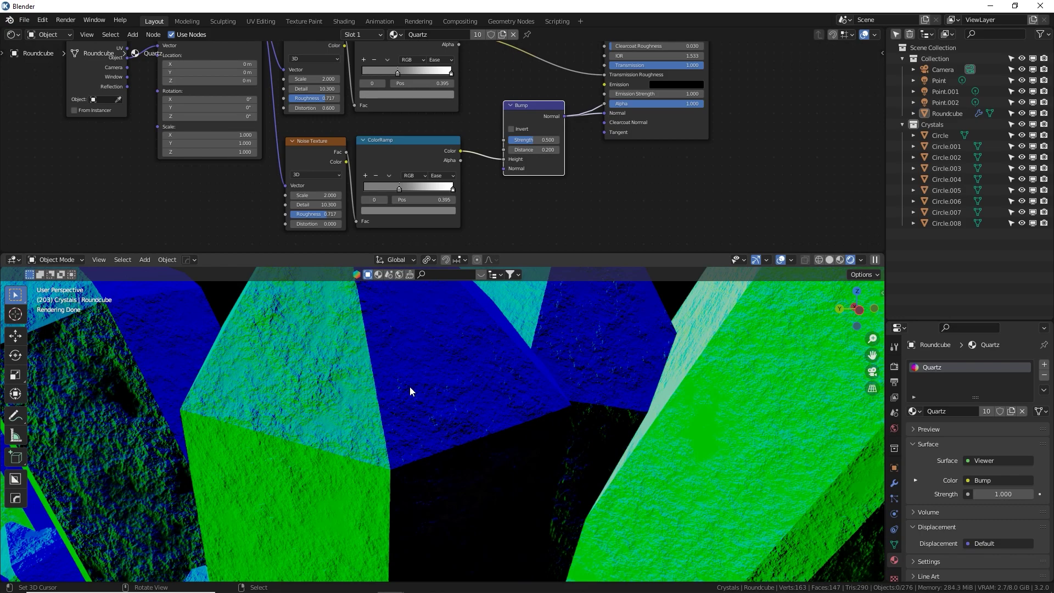
middle_click_drag(409, 386, 413, 340)
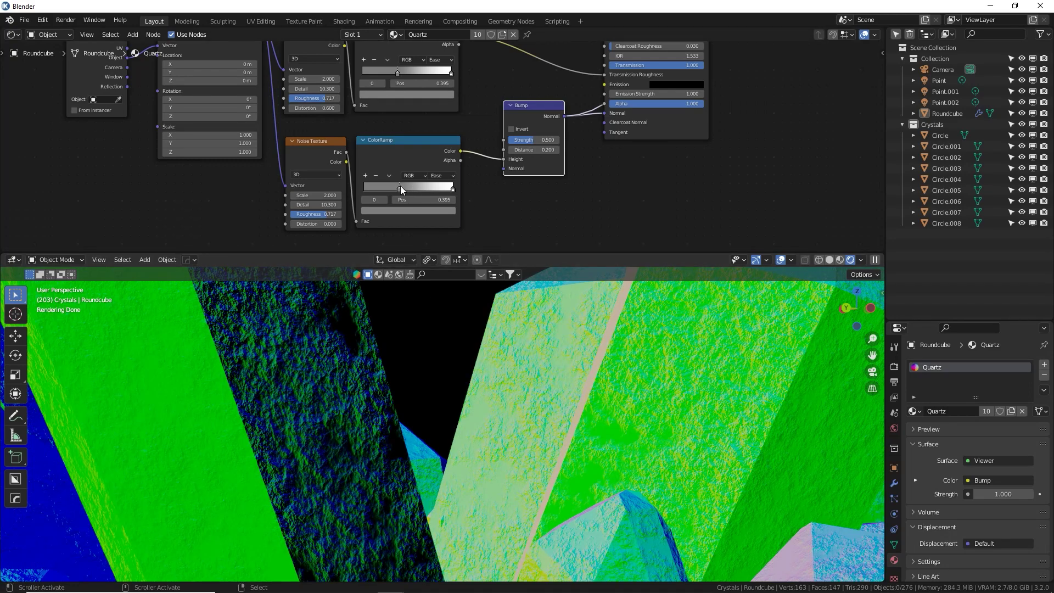
left_click_drag(400, 186, 410, 187)
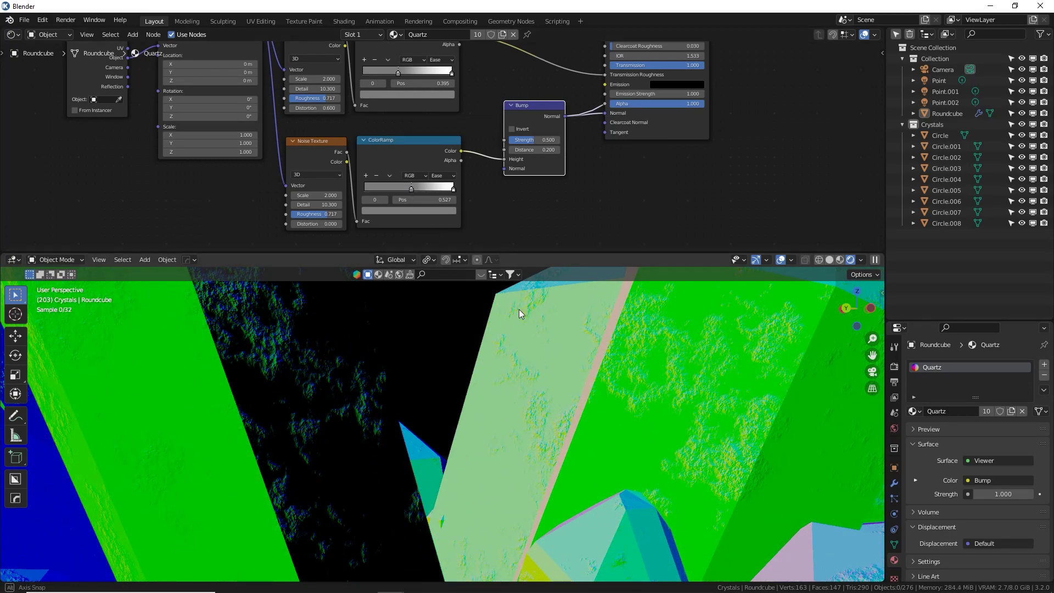
Step: With the Principled BSDF previewed again, move the lower ColorRamp's dark stop to about 0.536 and make it black
left_click(680, 117, "ctrl+shift")
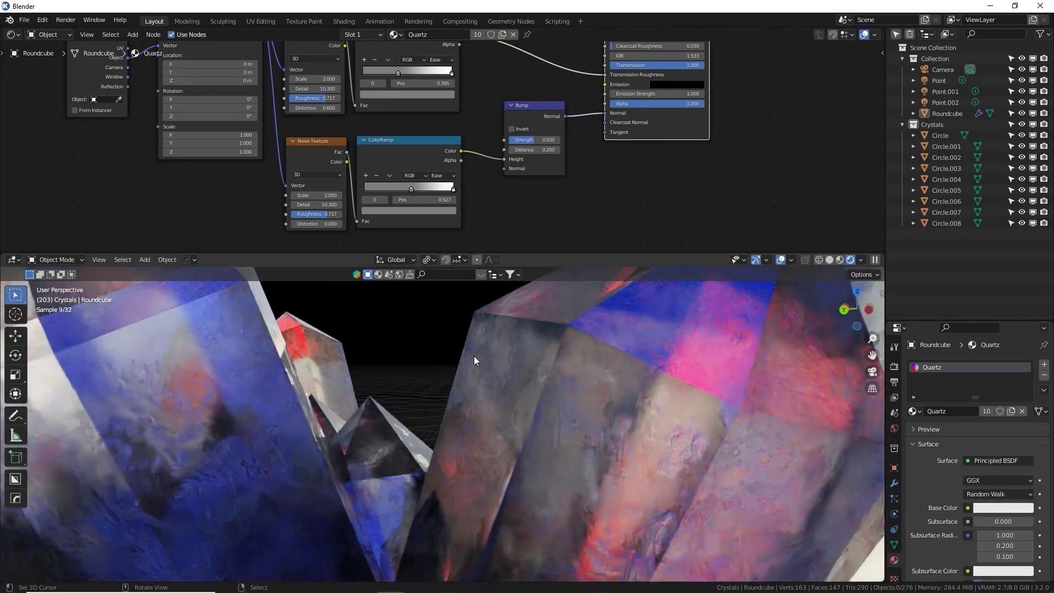
mouse_move(400, 187)
left_mouse_down()
mouse_move(386, 189)
mouse_move(398, 191)
left_mouse_up()
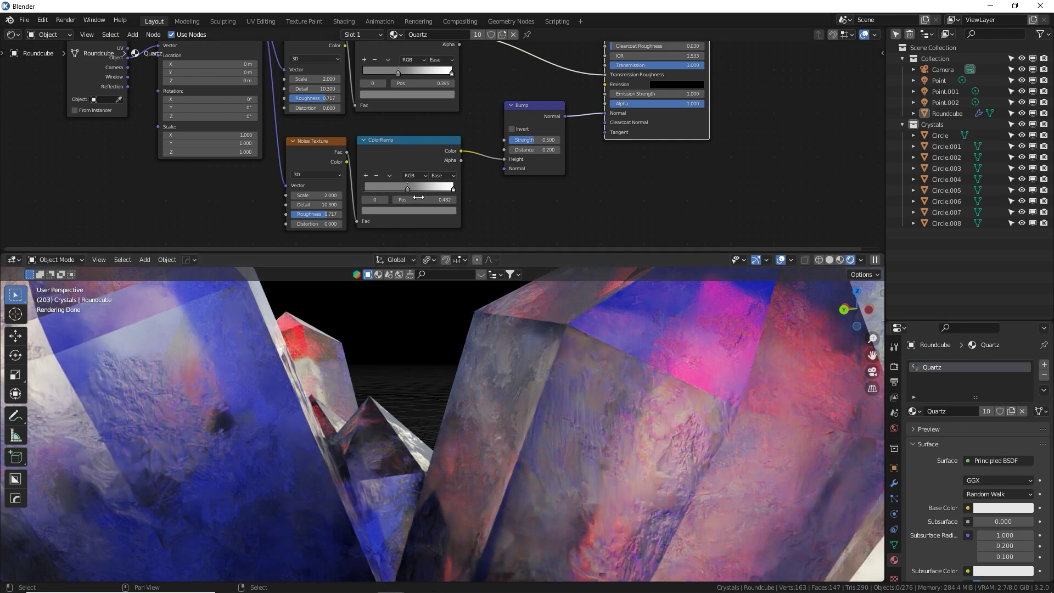
left_click_drag(409, 189, 414, 189)
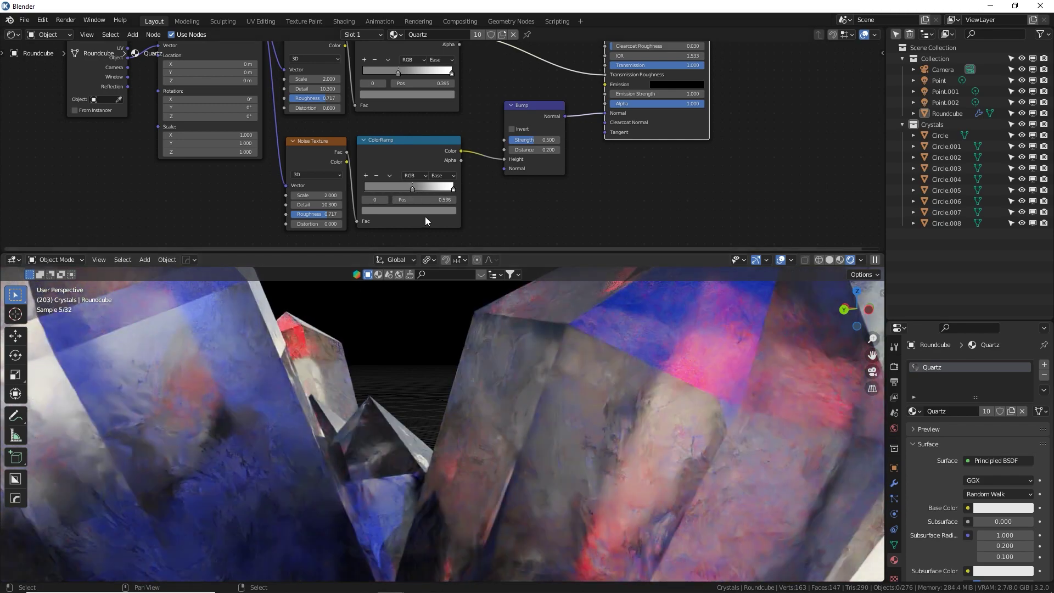
left_click(429, 210)
left_click_drag(435, 131, 436, 147)
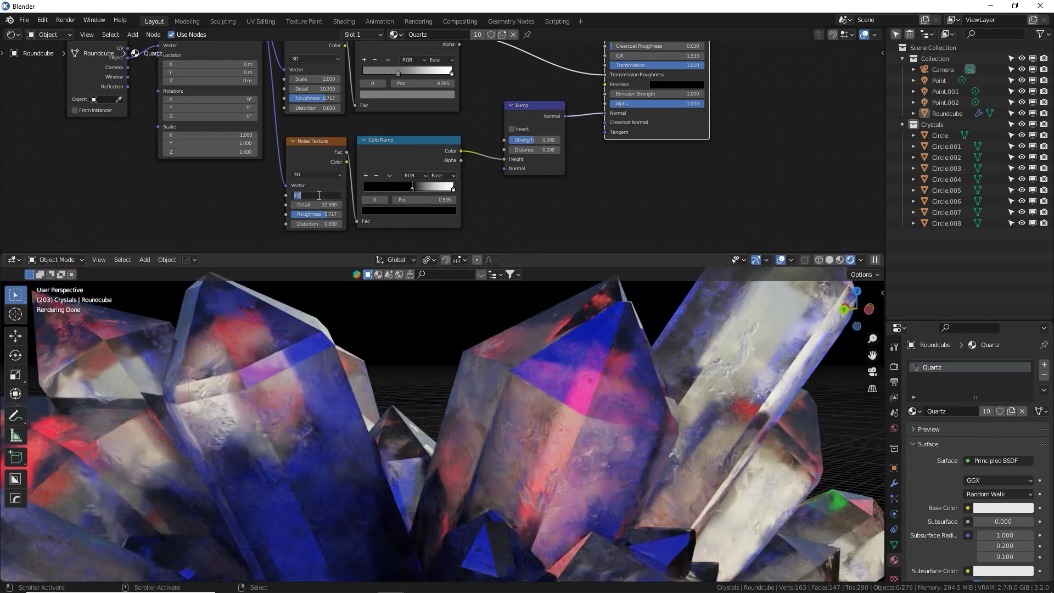
Step: Compare Scale values of 0.5 and 10 on the lower Noise Texture and settle on 0.5
key("Return")
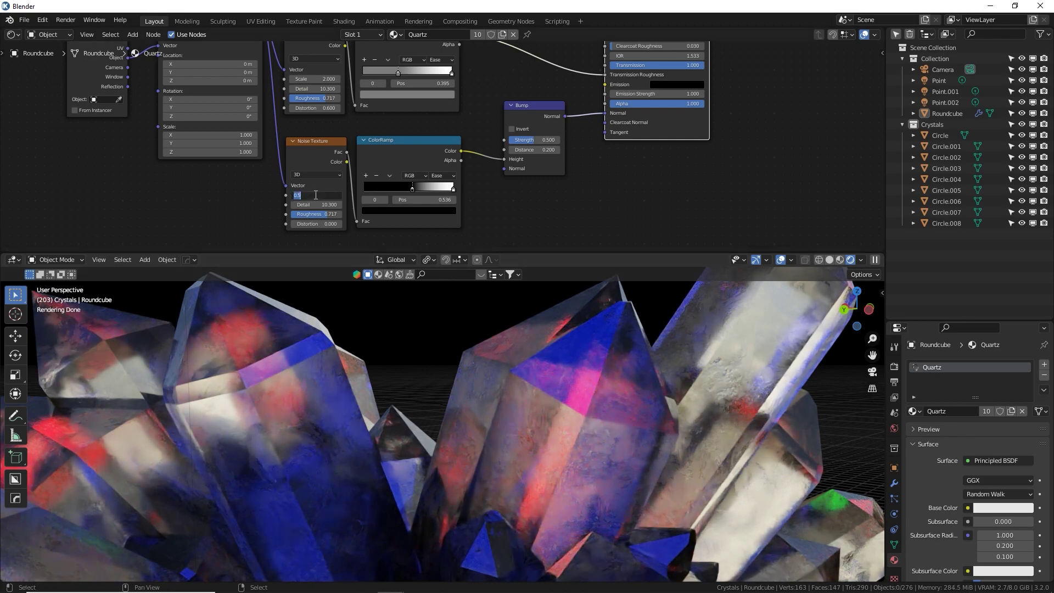
type("10")
key("Return")
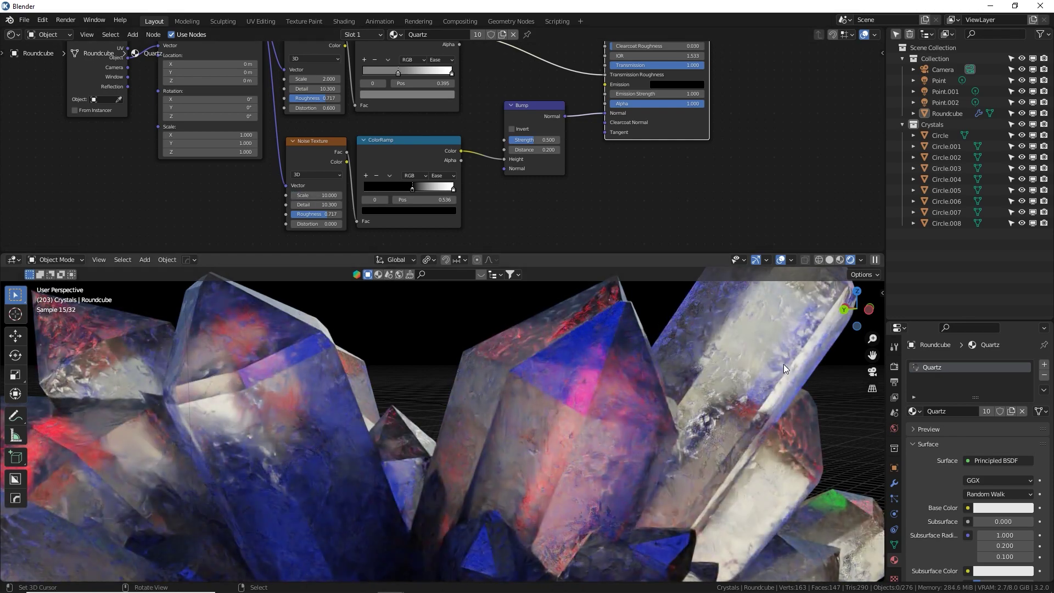
middle_click_drag(773, 350, 578, 429, "shift")
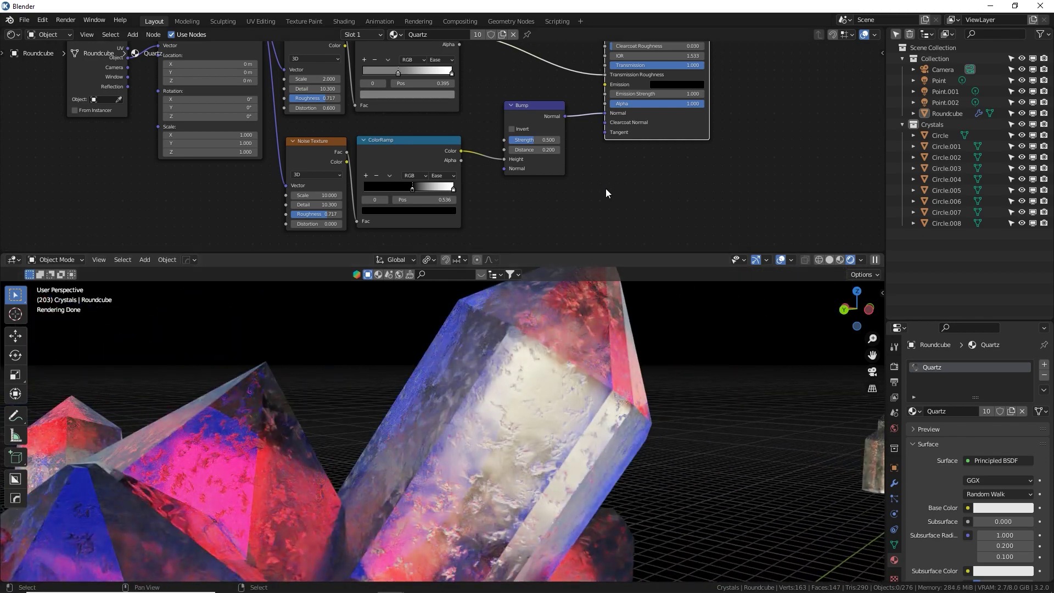
double_click(316, 195)
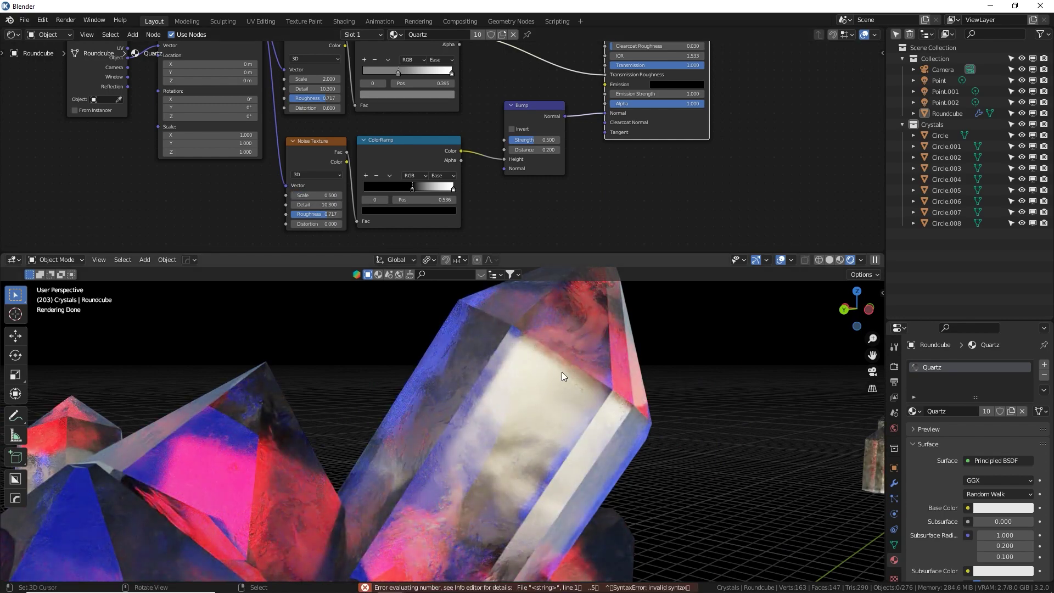
Step: Examine the bump and roughness detail on the crystal cluster from several angles and distances
middle_click_drag(186, 460, 615, 417, "shift")
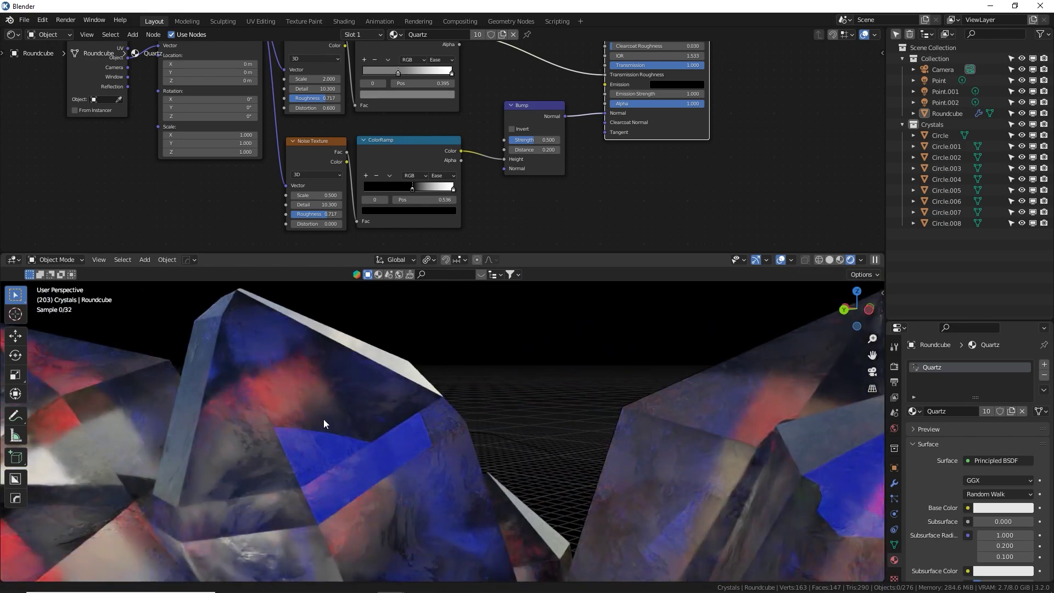
middle_click_drag(324, 421, 451, 419, "shift")
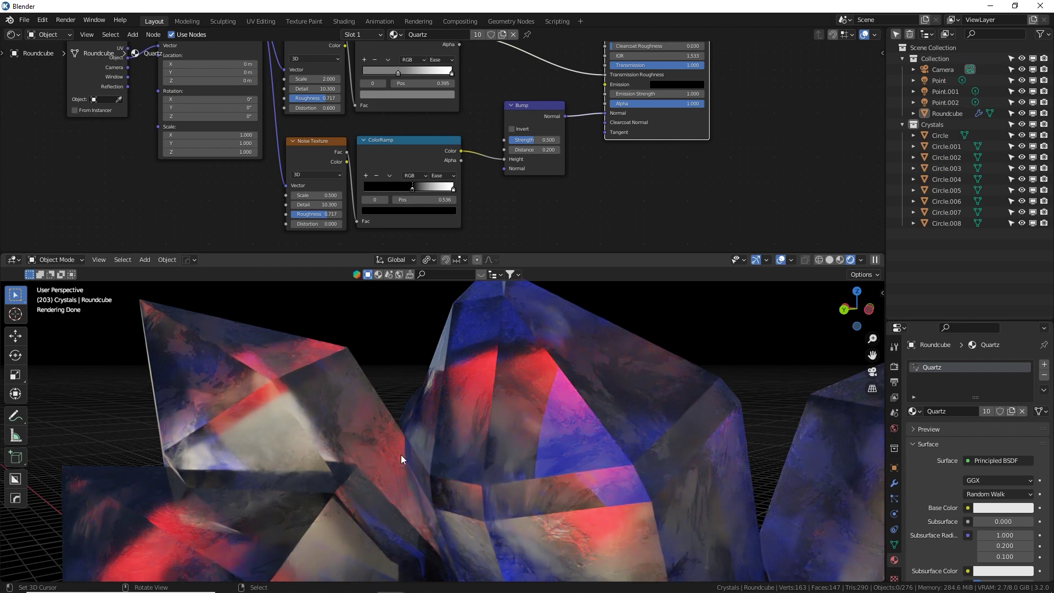
middle_click_drag(401, 454, 383, 424, "shift")
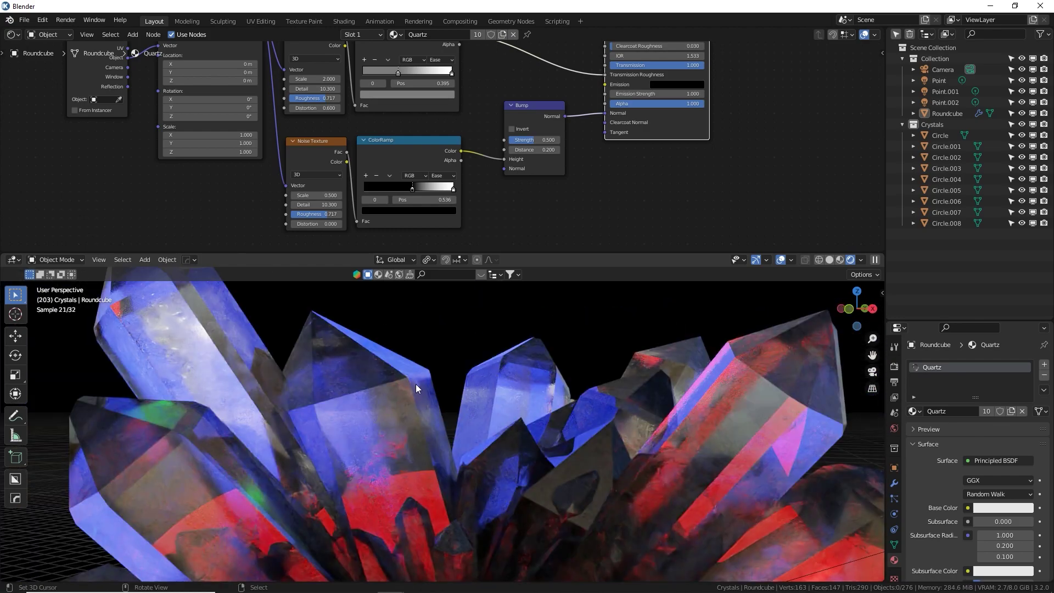
scroll(411, 407, "down", 2)
middle_click_drag(482, 479, 472, 458)
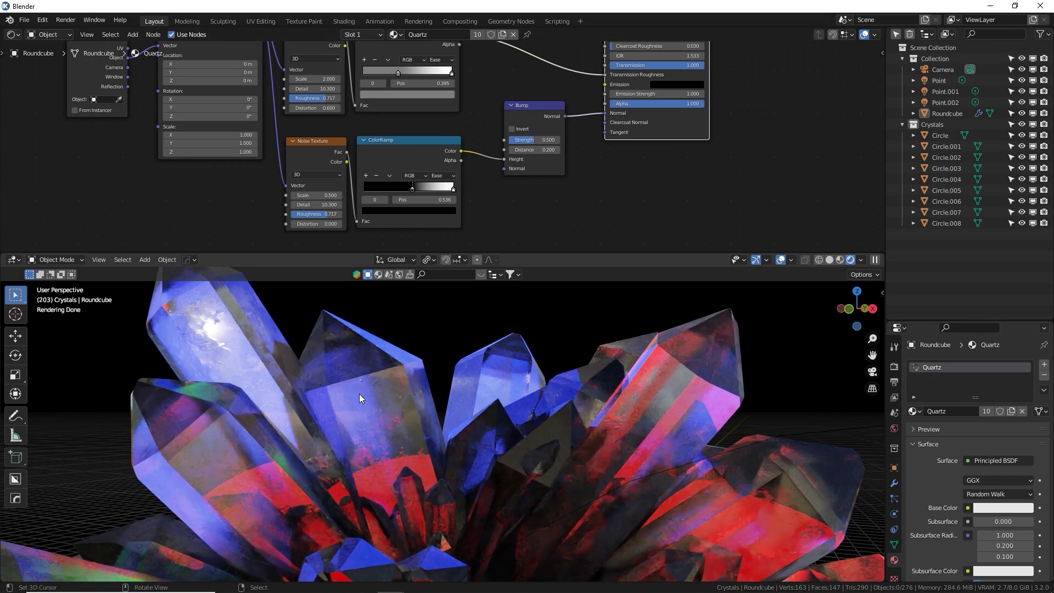
middle_click_drag(358, 393, 507, 409)
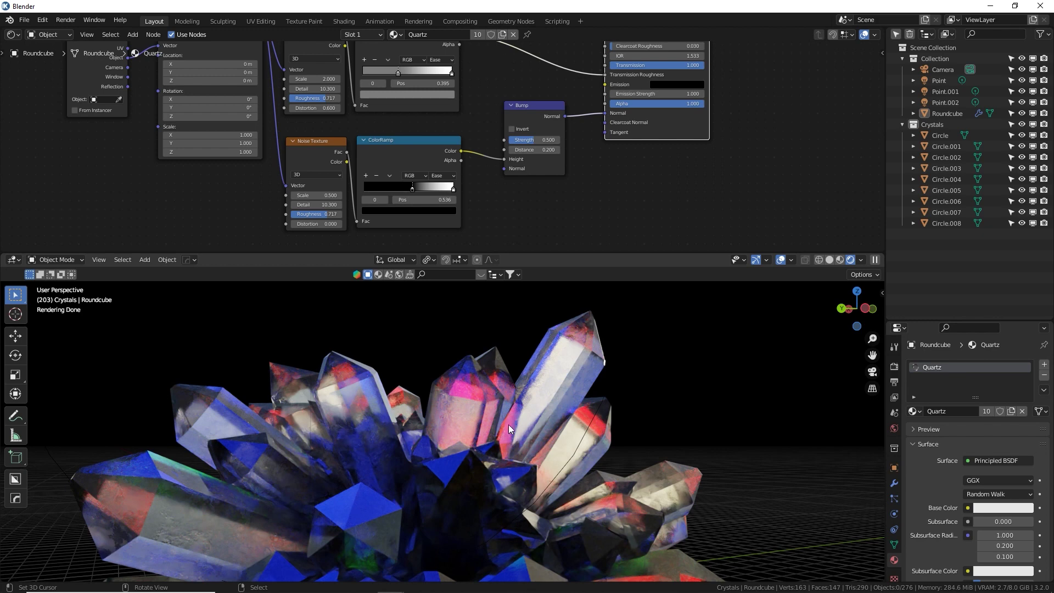
left_click(558, 380)
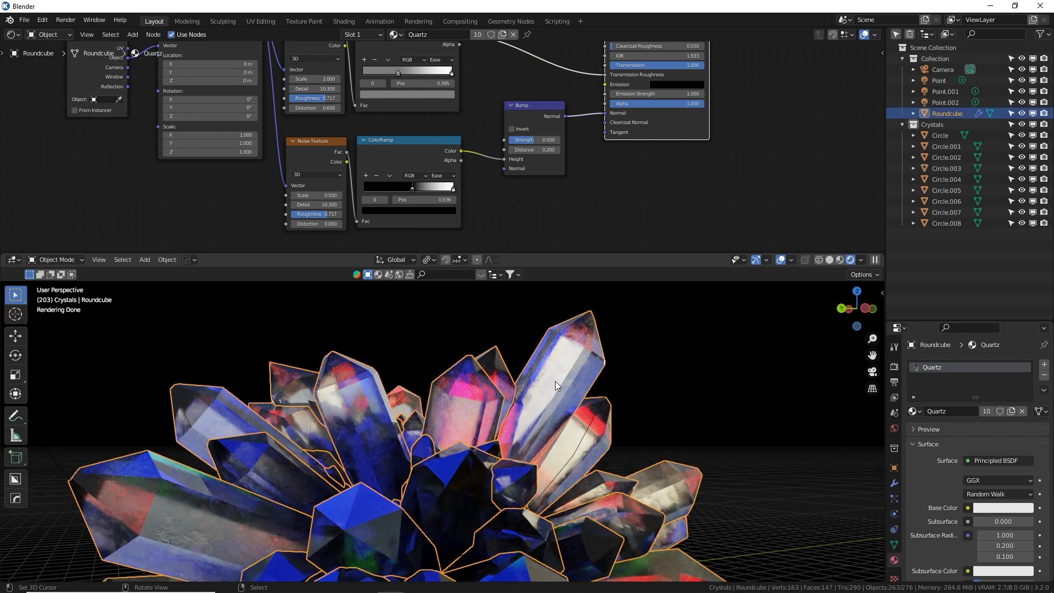
middle_click_drag(669, 123, 629, 169)
mouse_move(648, 148)
left_mouse_down()
mouse_move(592, 147)
mouse_move(650, 147)
left_mouse_up()
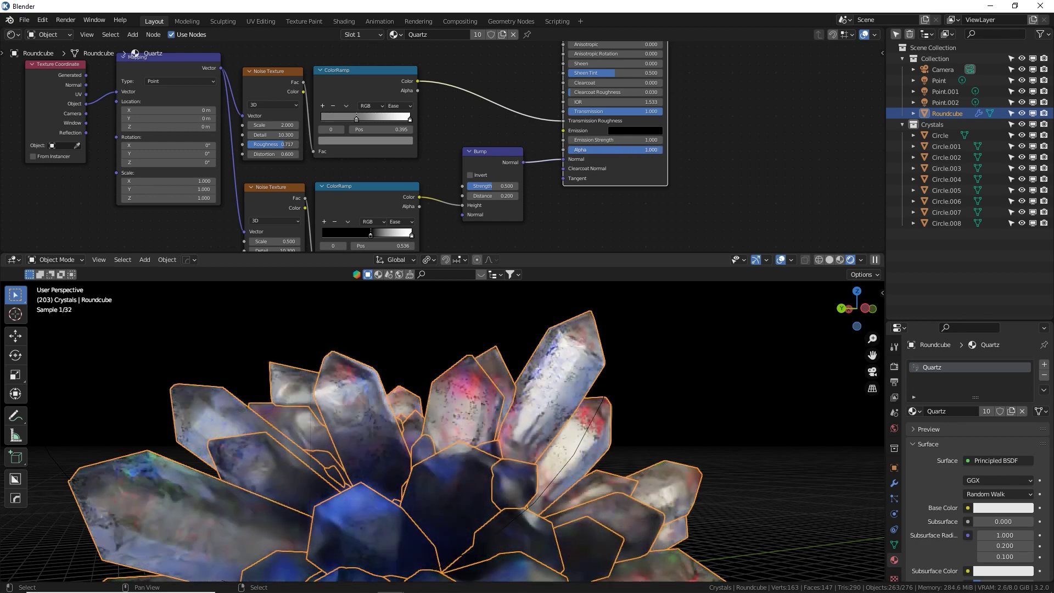
scroll(549, 207, "down", 1)
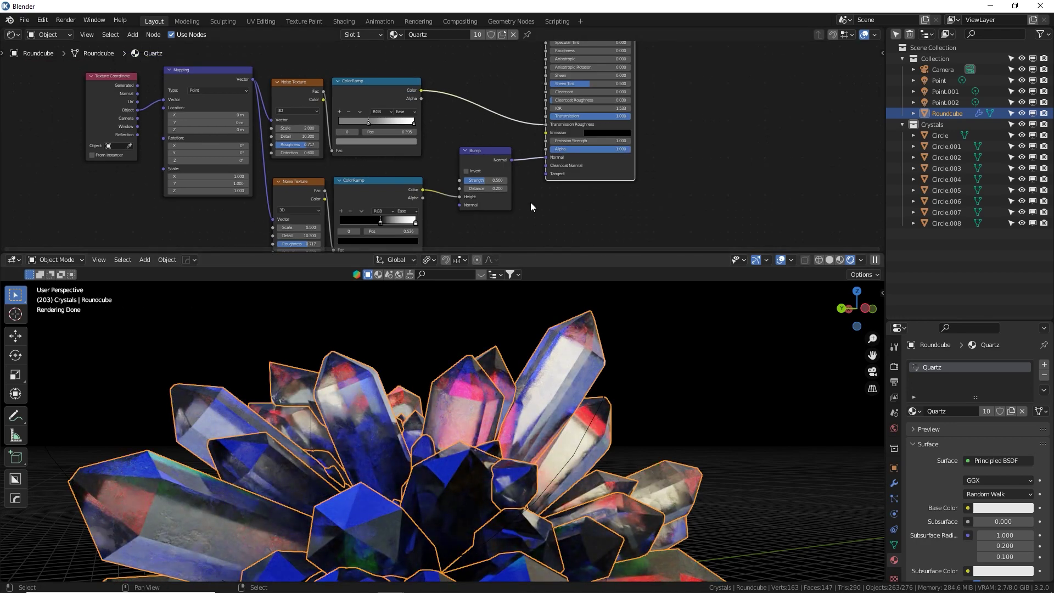
mouse_move(444, 447)
middle_mouse_down()
mouse_move(708, 466)
mouse_move(482, 454)
mouse_move(624, 436)
mouse_move(454, 437)
middle_mouse_up()
Step: Select and frame the standalone Circle crystal, and move the Principled BSDF node farther away from the texture nodes
left_click(601, 447)
key("KP_Decimal")
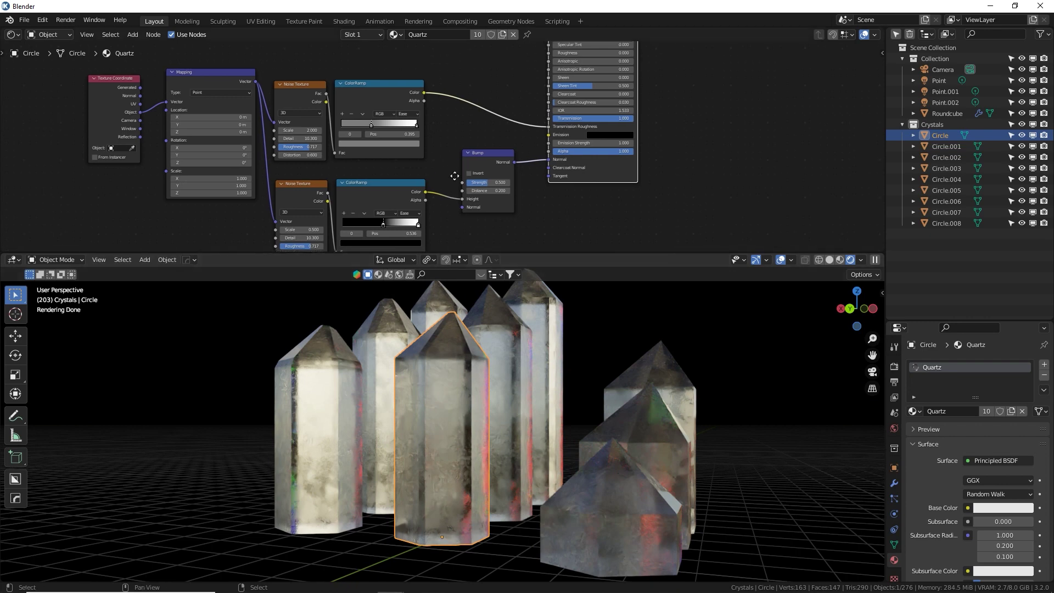
middle_click_drag(454, 176, 470, 216)
left_click_drag(634, 213, 719, 209)
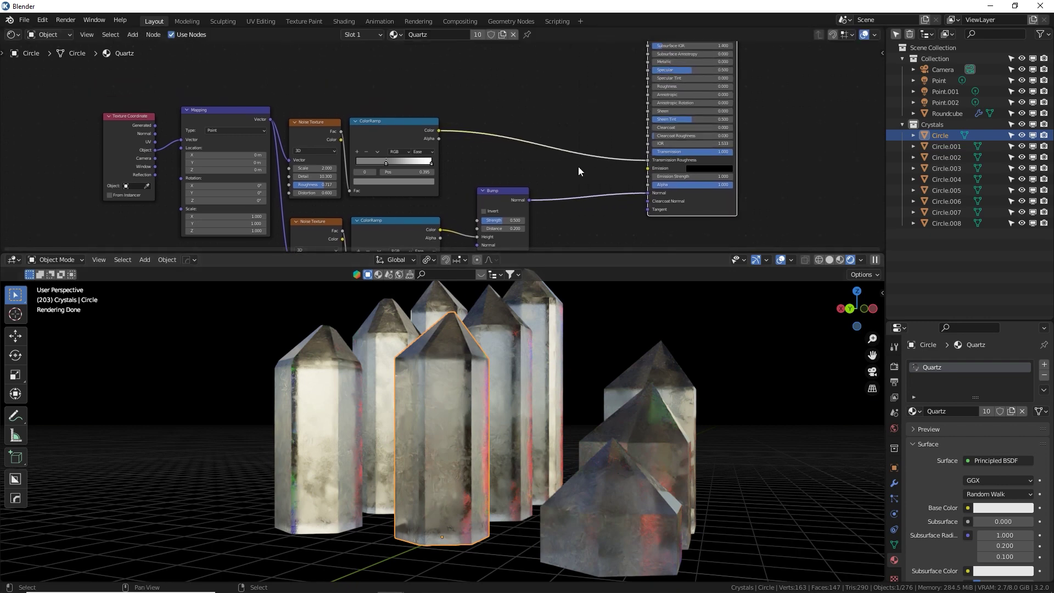
Step: Add a Gradient Texture node above the upper ColorRamp and preview its output on the crystals
middle_click_drag(504, 119, 529, 156)
left_click(412, 78)
key("shift+a")
left_click(411, 78)
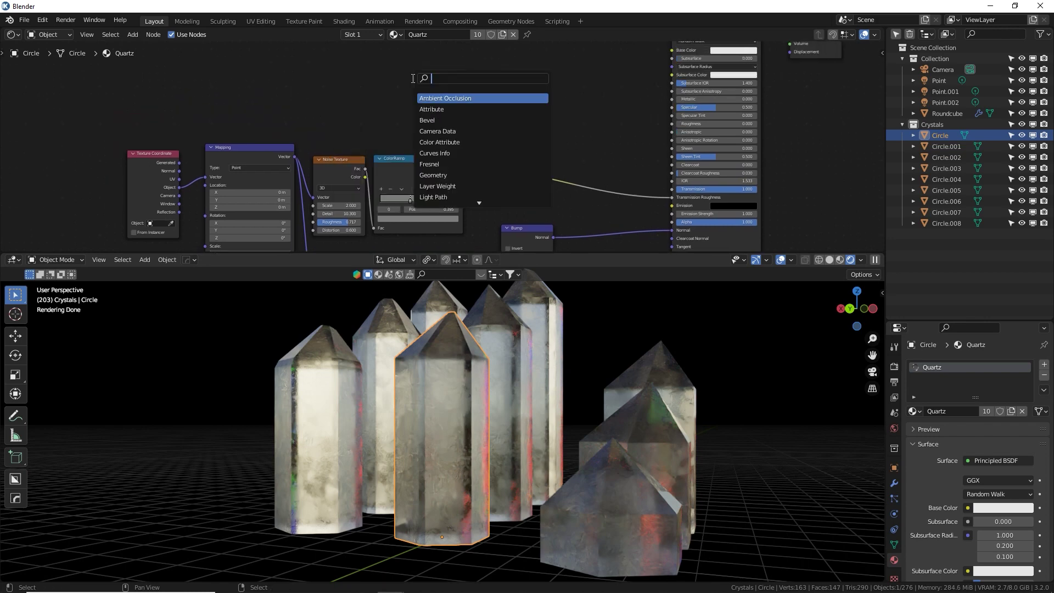
type("grad")
left_click(425, 97)
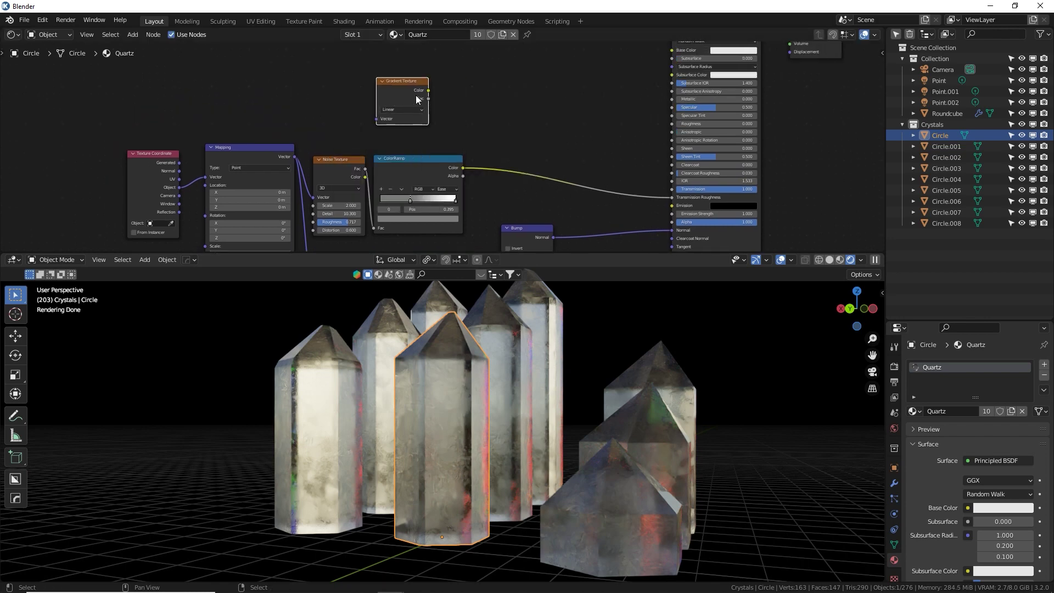
left_click(420, 96, "ctrl+shift")
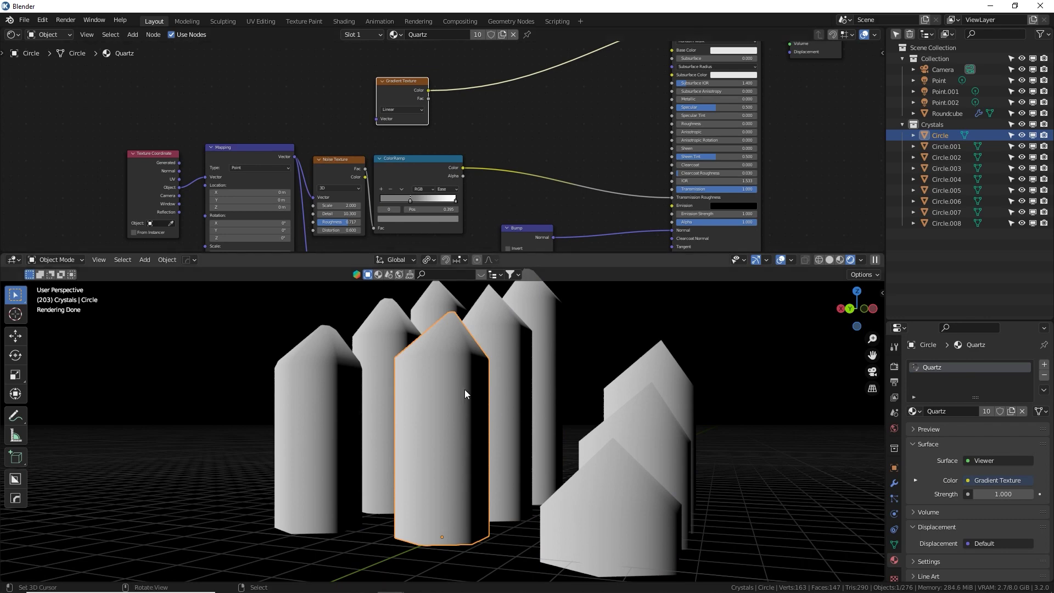
middle_click_drag(464, 389, 446, 394)
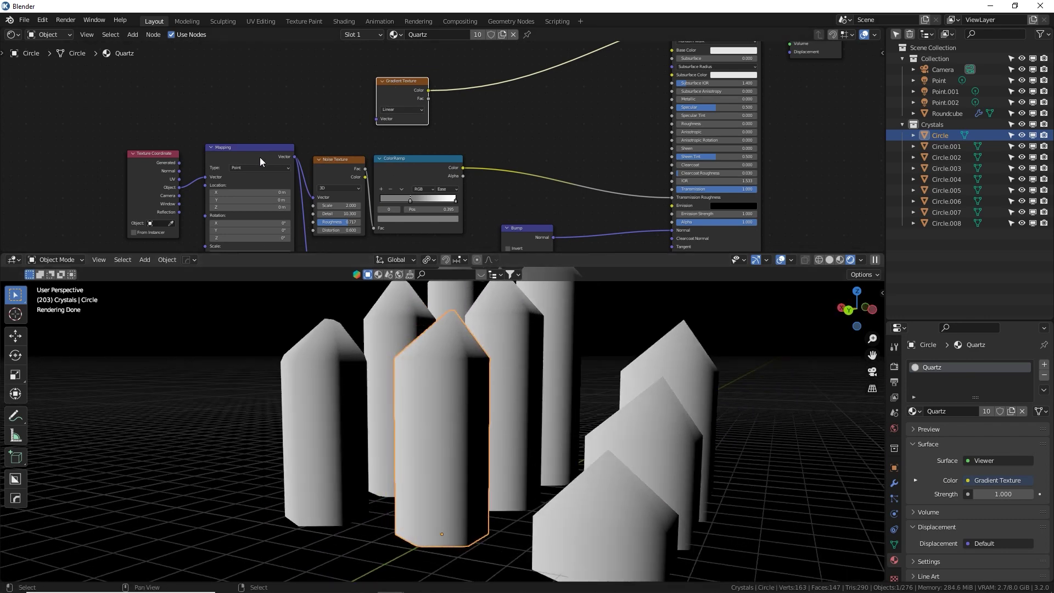
Step: Duplicate the Mapping node above the original and connect it between the Texture Coordinate's Object output and the Gradient Texture's Vector
left_click(263, 160)
key("shift+d")
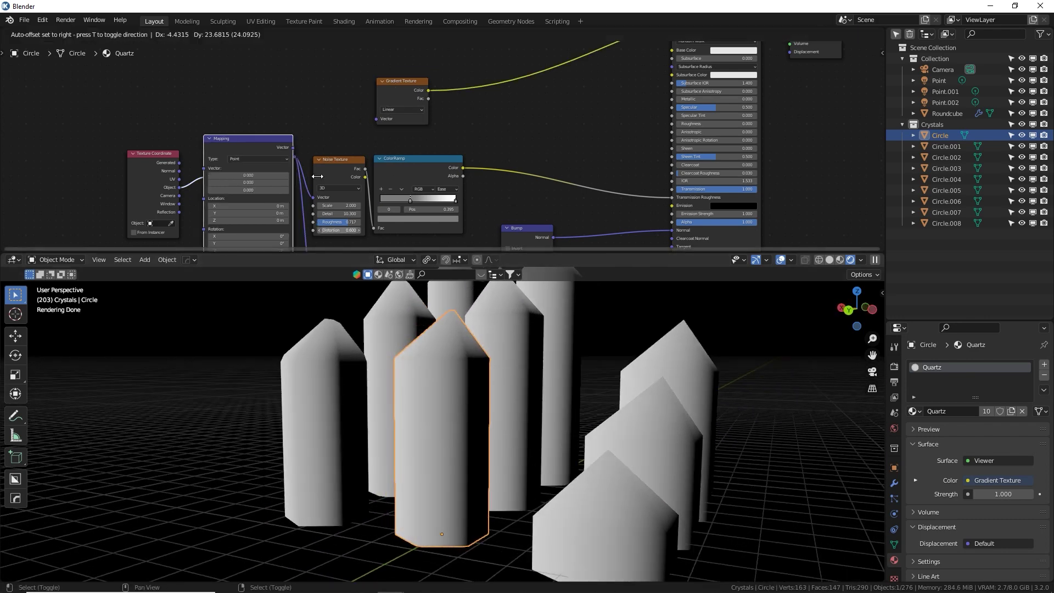
left_click(326, 72)
middle_click_drag(226, 157, 236, 176)
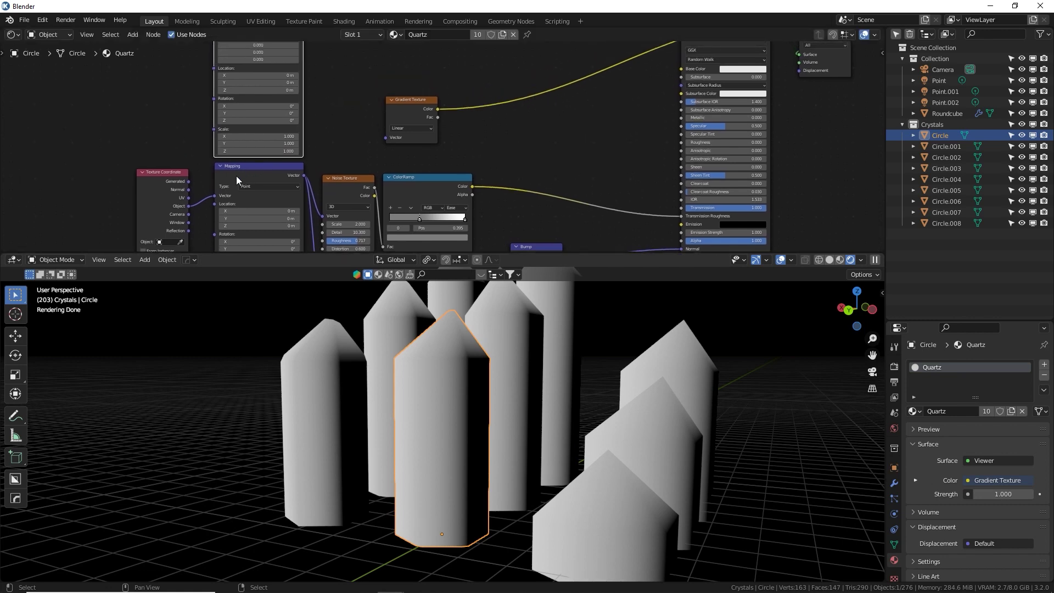
left_click_drag(189, 206, 217, 86)
mouse_move(303, 67)
left_mouse_down()
mouse_move(396, 169)
mouse_move(386, 186)
left_mouse_up()
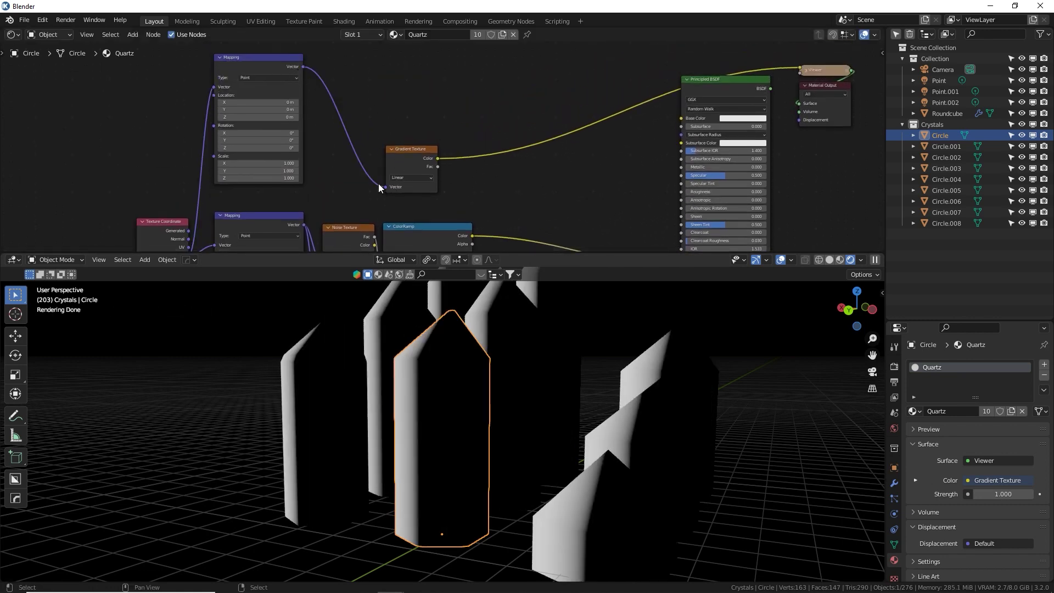
Step: Set the duplicated Mapping node's Y rotation to 90° so the gradient runs along the crystals' height
middle_click_drag(351, 164, 358, 157)
left_click(270, 133)
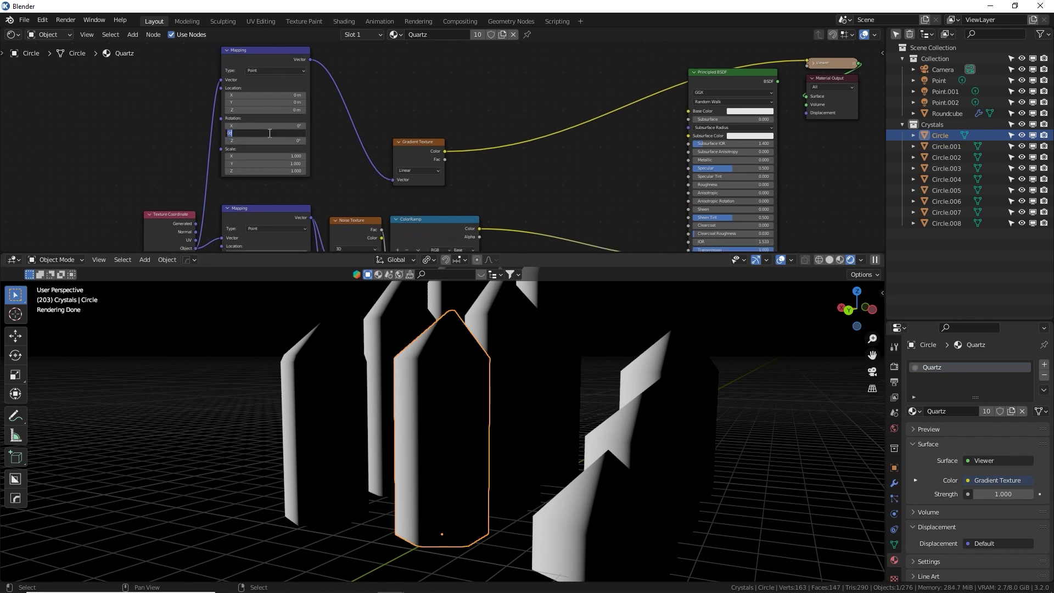
type("90")
key("Return")
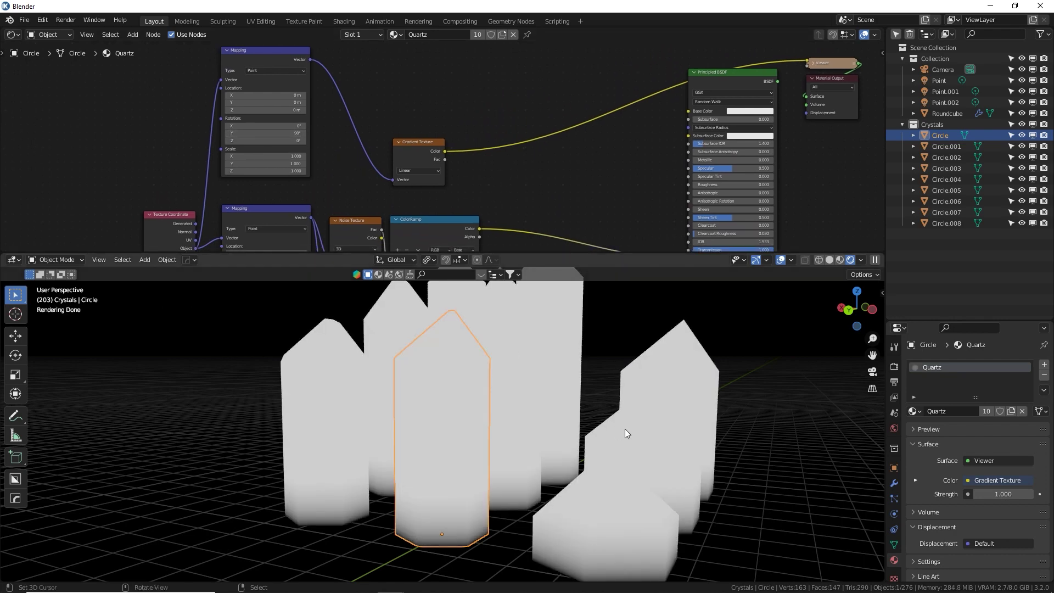
mouse_move(623, 429)
middle_mouse_down()
mouse_move(604, 387)
mouse_move(617, 420)
middle_mouse_up()
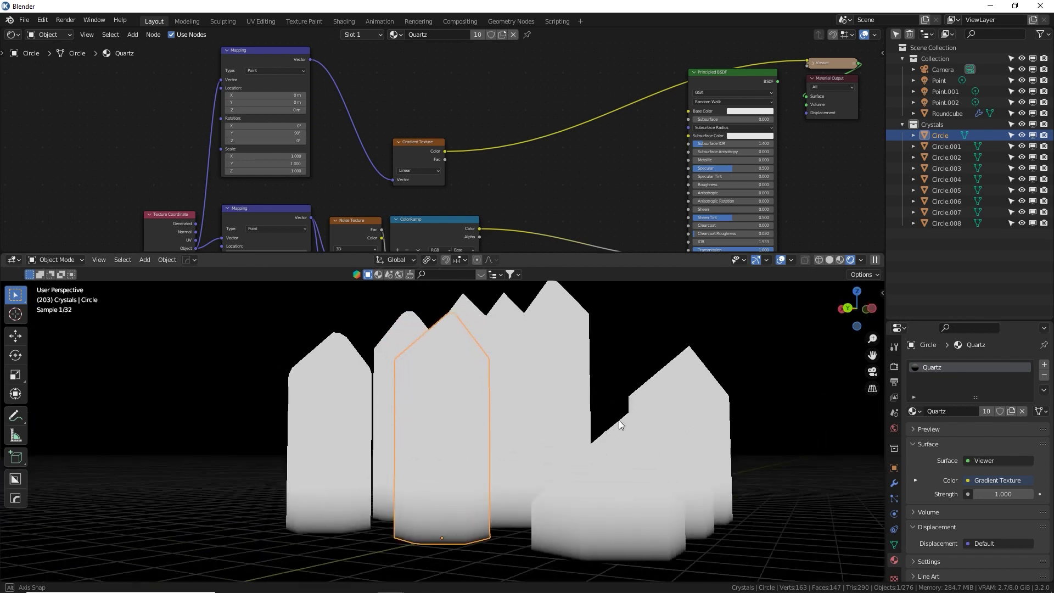
Step: Switch the Gradient Texture from Linear to Quadratic, trying Easing and reverting it so Quadratic is kept
middle_click_drag(434, 197, 456, 179)
left_click(455, 152)
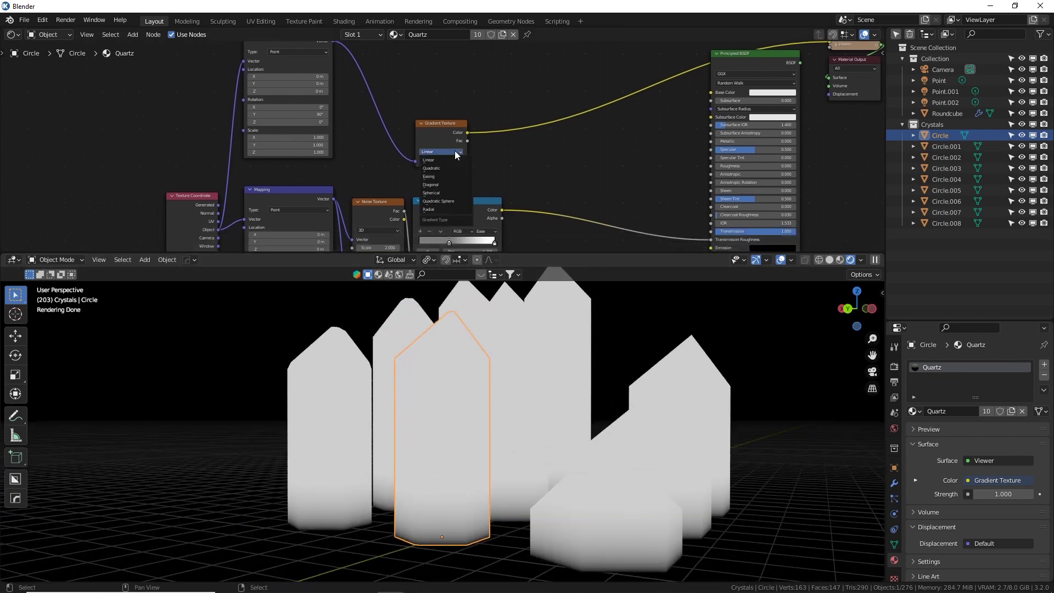
left_click(446, 167)
left_click(449, 152)
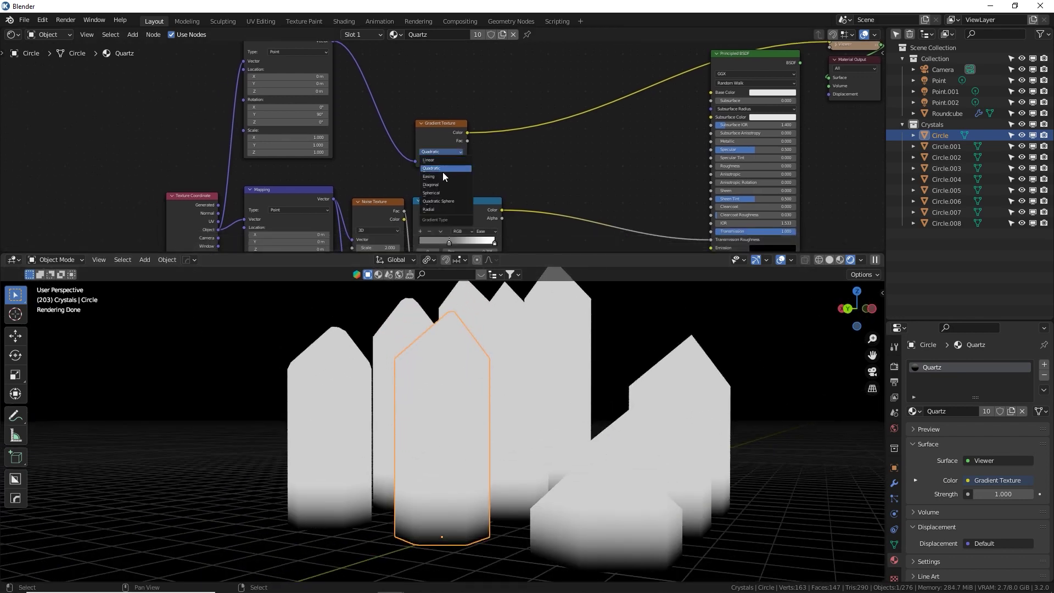
left_click(443, 179)
key("ctrl+z")
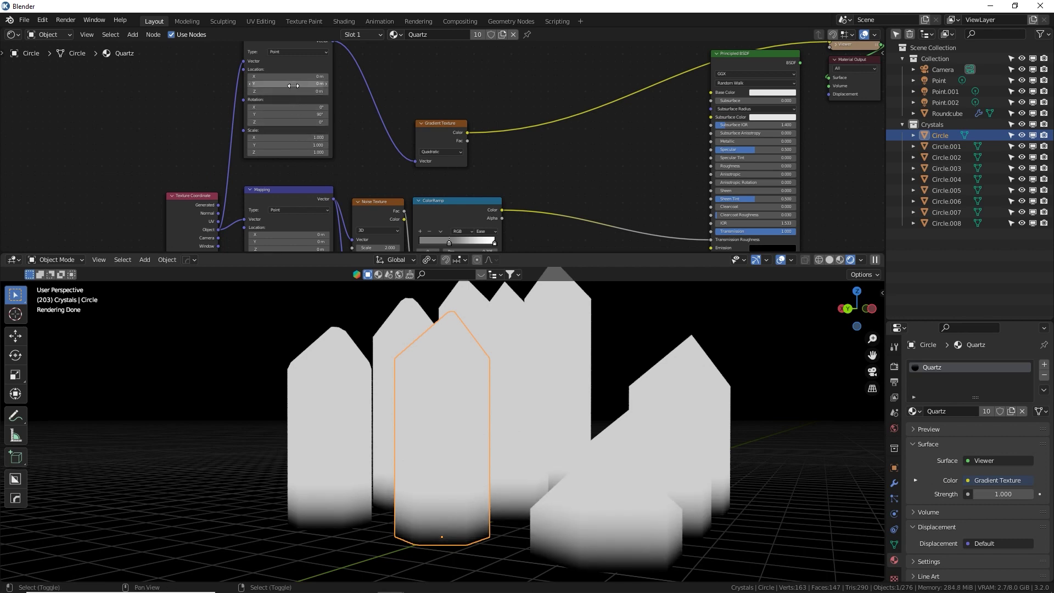
Step: Raise the upper Mapping node's X location so the gradient's dark end moves up onto the crystals' bases
mouse_move(296, 84)
left_mouse_down("shift")
mouse_move(306, 84)
mouse_move(296, 84)
left_mouse_up("shift")
mouse_move(296, 77)
left_mouse_down()
mouse_move(308, 77)
mouse_move(126, 77)
mouse_move(306, 76)
left_mouse_up()
middle_click_drag(510, 393, 359, 457)
left_click(359, 457)
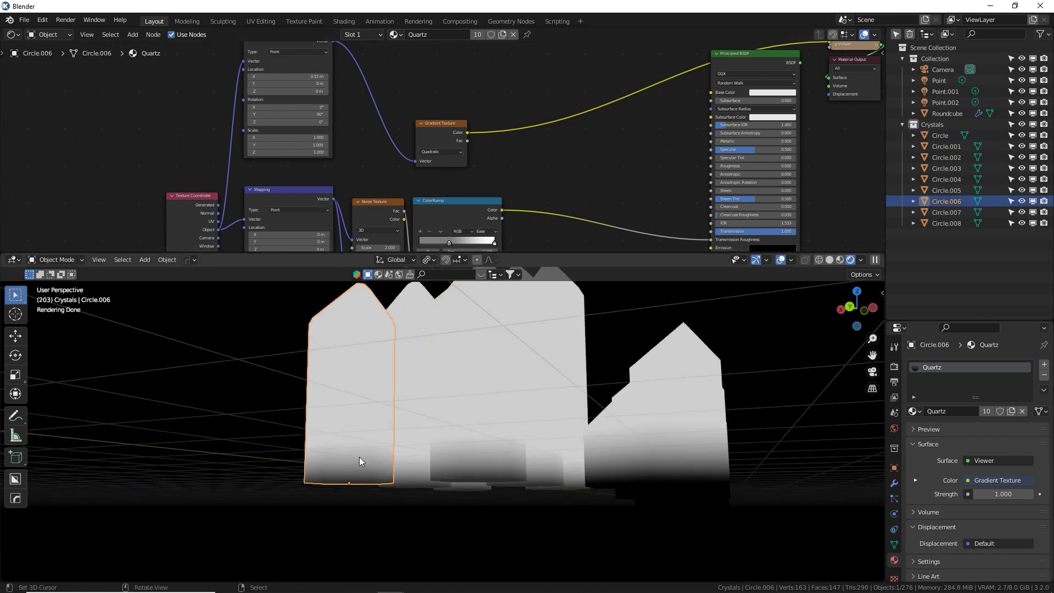
left_click(491, 452)
middle_click_drag(492, 453, 486, 434)
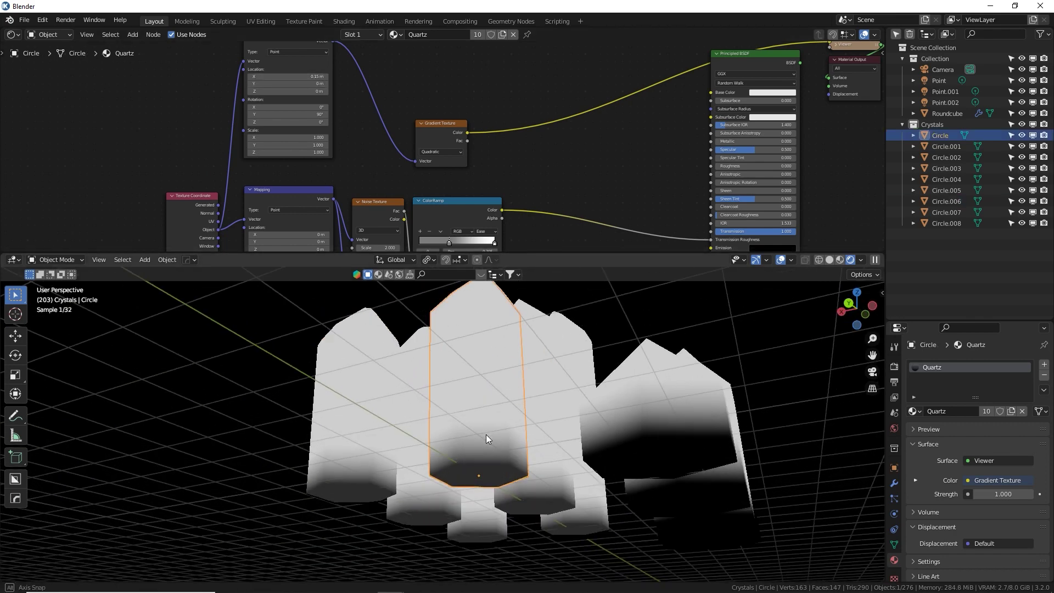
Step: Check the undersides of the neighbouring crystals and select Circle.005
left_click(591, 511)
left_click(651, 471)
left_click(714, 498)
left_click(732, 541)
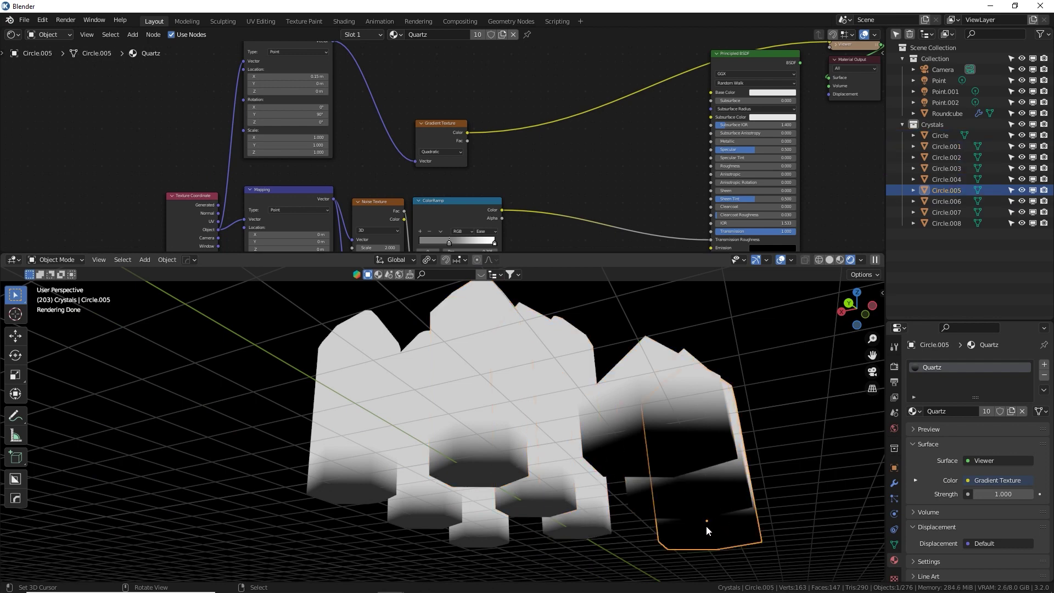
Step: Try to move Circle.005's mesh in Edit Mode from the perspective view, and undo the move
mouse_move(693, 425)
middle_mouse_down()
mouse_move(626, 430)
mouse_move(696, 433)
middle_mouse_up()
key("Tab")
key("g")
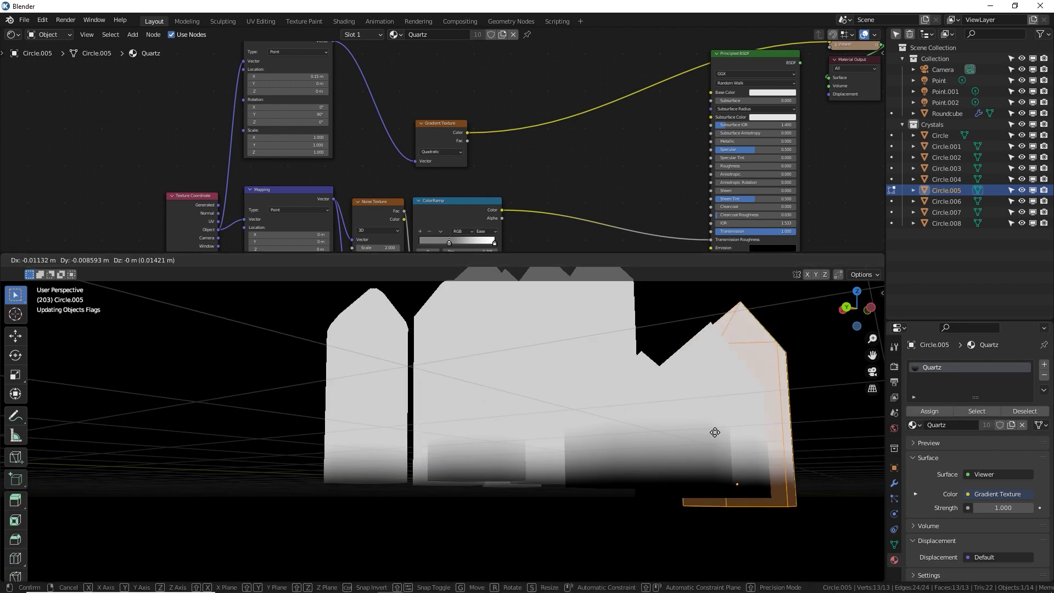
left_click(734, 480)
key("Tab")
middle_click_drag(710, 477, 671, 447)
key("ctrl+z")
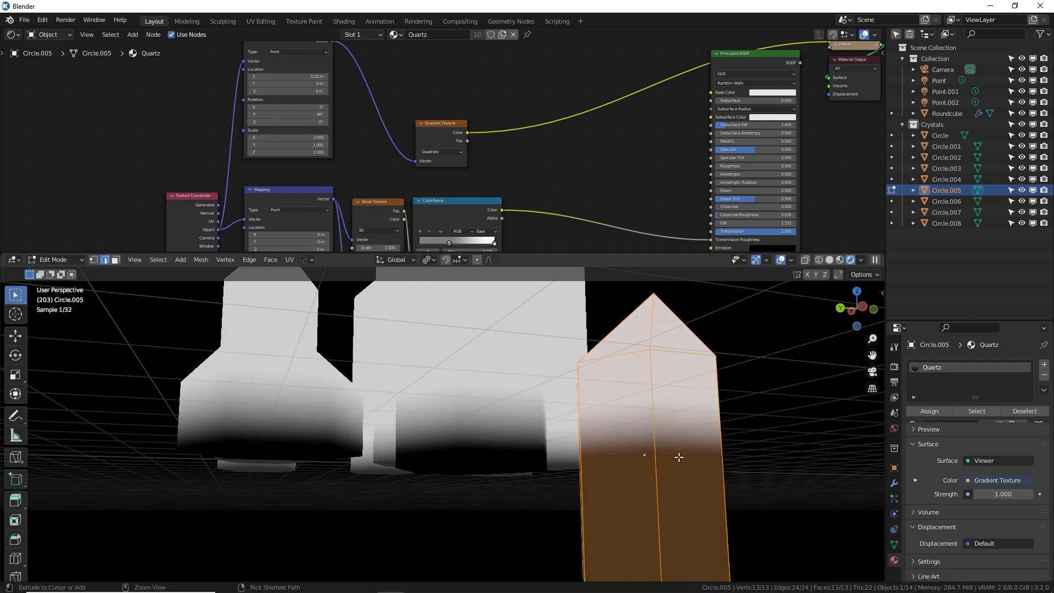
key("ctrl+z")
key("ctrl+z")
middle_click_drag(668, 454, 657, 452)
key("ctrl+z")
key("ctrl+z")
Step: In the right orthographic view, raise the meshes of Circle.005 and Circle.004 along Z in Edit Mode so their bases align with their origins
key("KP_3")
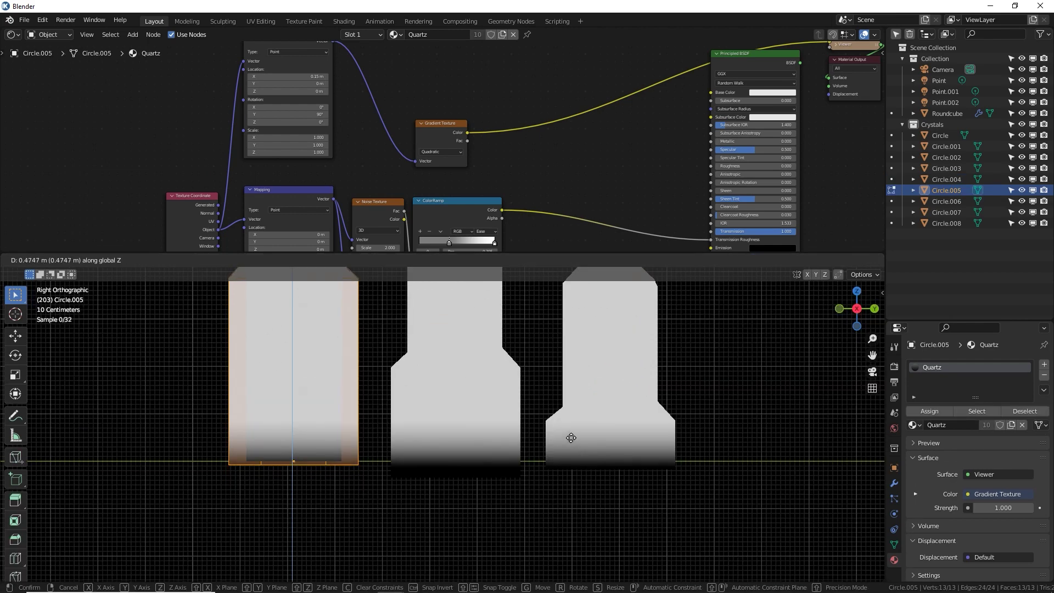
left_click(509, 432)
left_click(509, 437)
key("Tab")
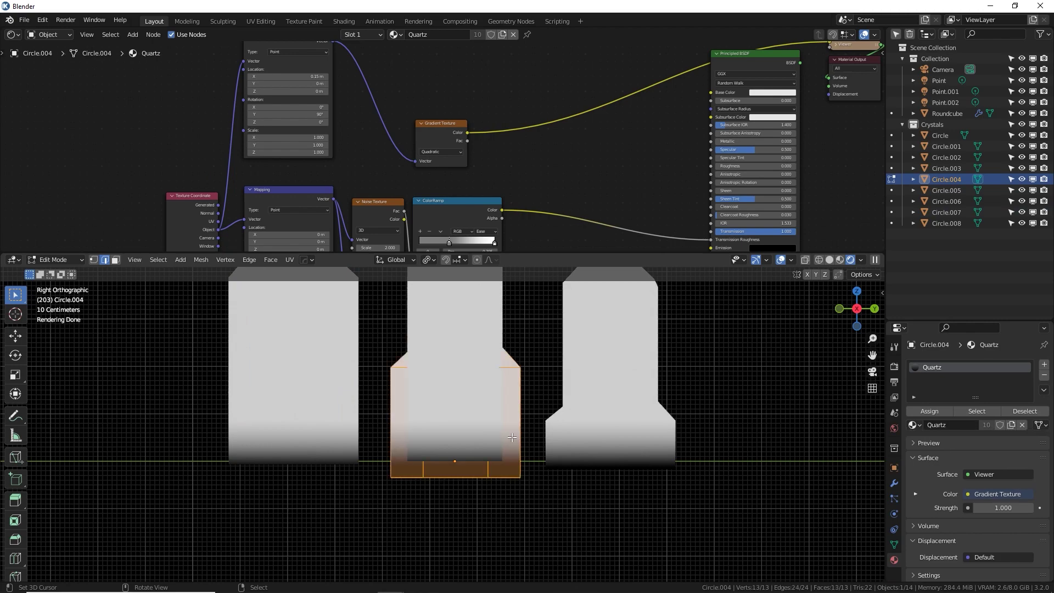
key("g")
left_click(522, 434)
key("Tab")
Step: Raise Circle.003's mesh along Z in Edit Mode so its base aligns with its origin
left_click(549, 447)
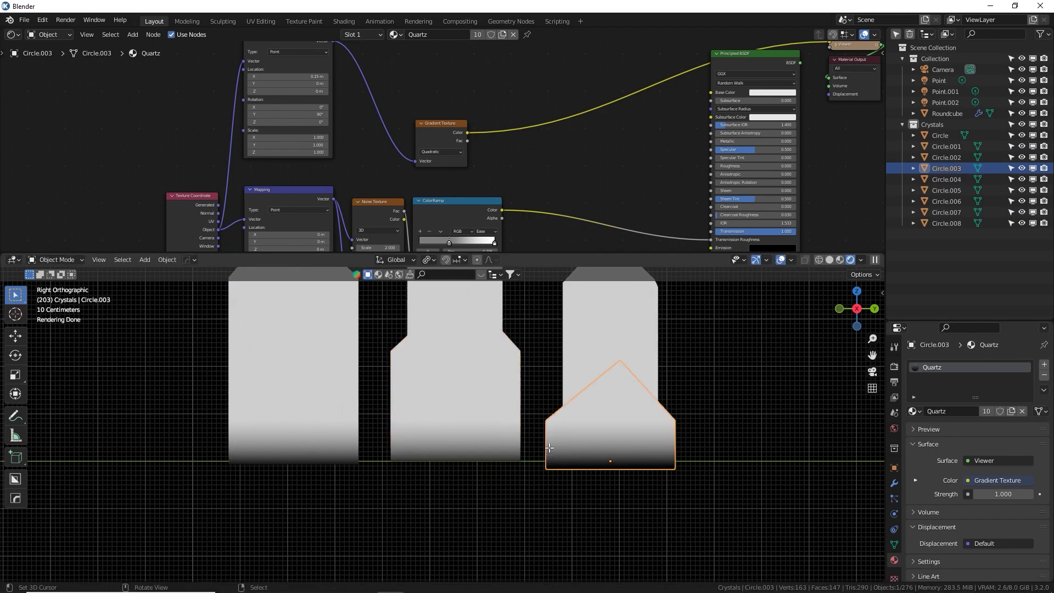
key("Tab")
key("g")
key("z")
left_click(688, 504)
middle_click_drag(689, 501, 501, 491)
key("Tab")
Step: Reduce the upper Mapping node's Z scale to stretch the gradient farther up the crystals
scroll(502, 461, "down", 3)
middle_click_drag(503, 430, 570, 473)
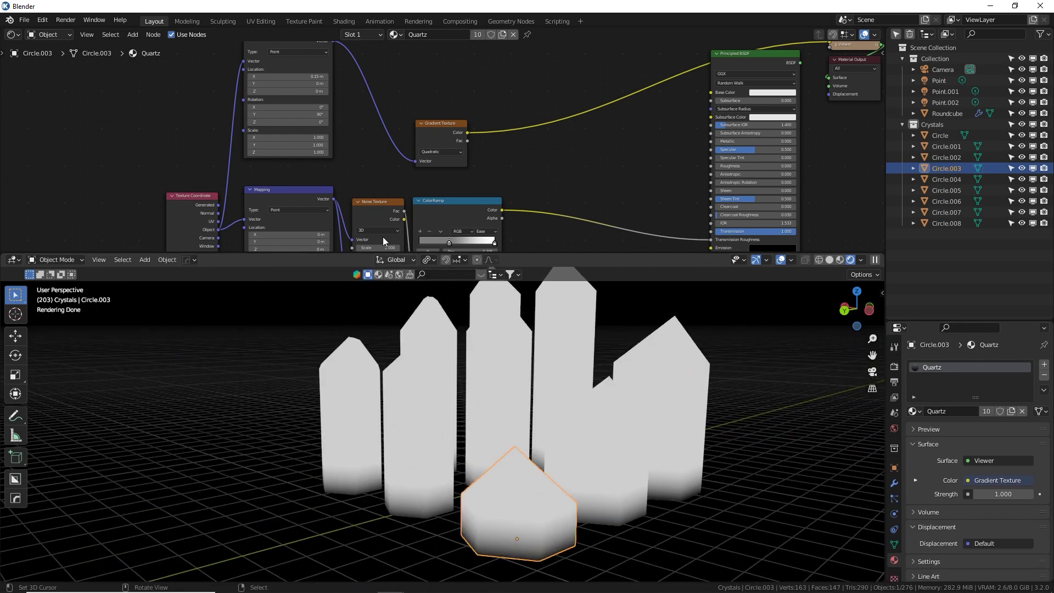
left_click_drag(300, 153, 262, 153, "shift")
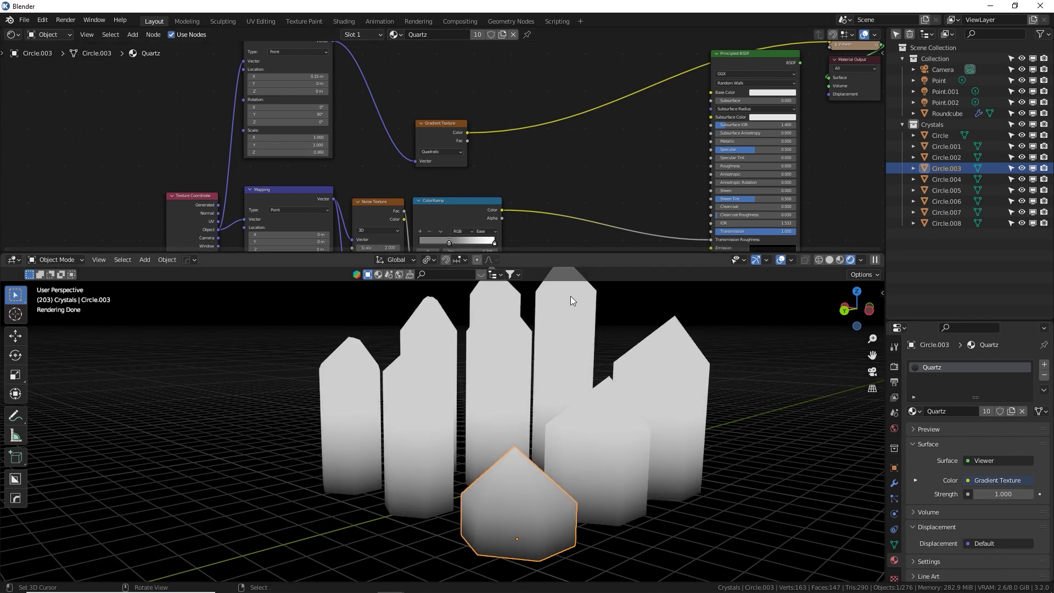
middle_click_drag(658, 234, 648, 211)
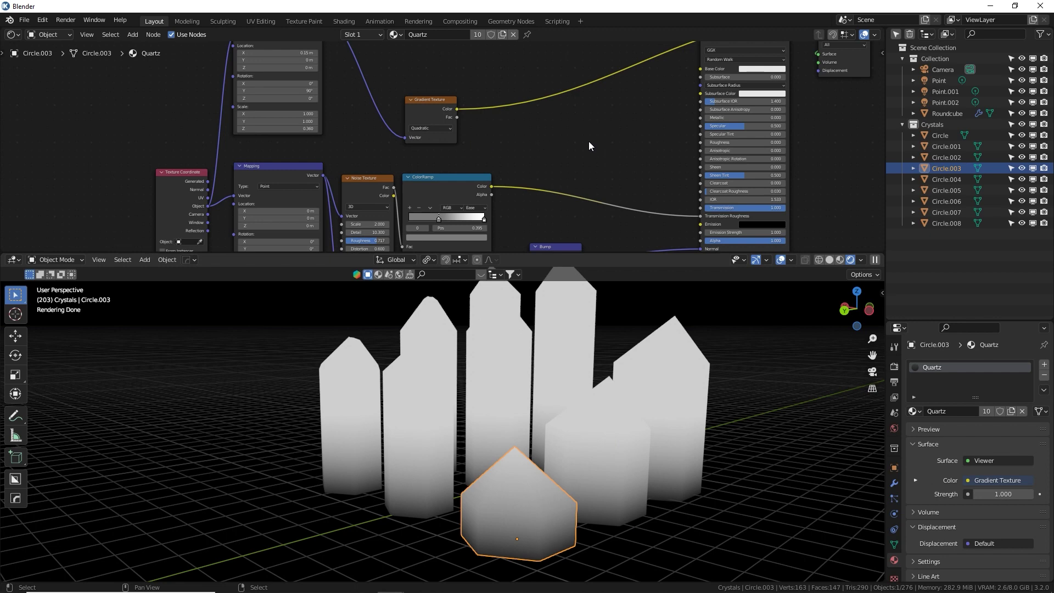
Step: Insert a Mix node between the ColorRamp and Transmission Roughness, feed the Gradient Texture's Color into Color2, and preview the mix
key("shift+a")
type("i")
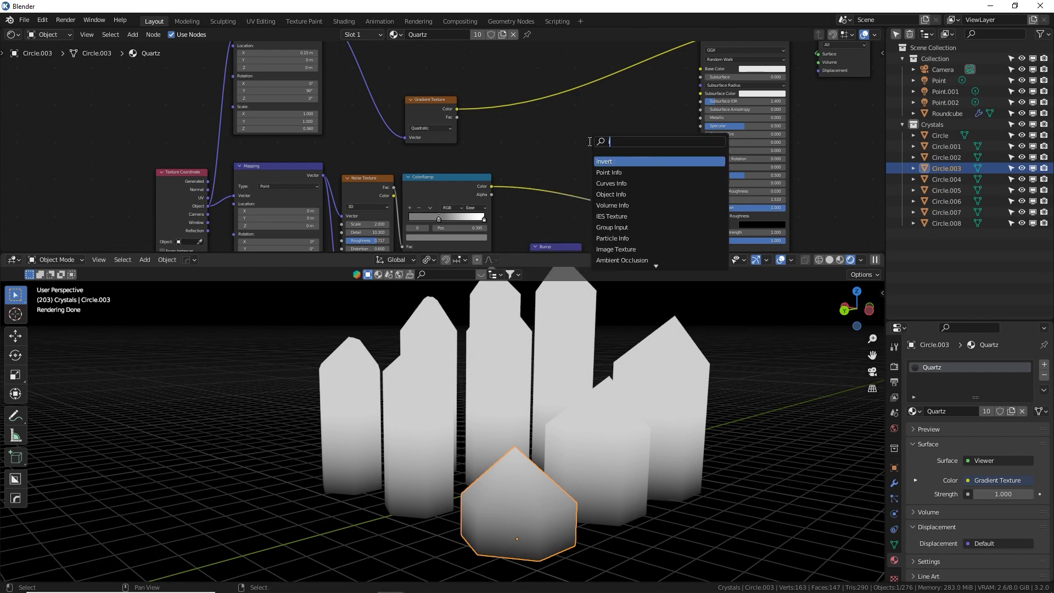
type("mix")
key("Return")
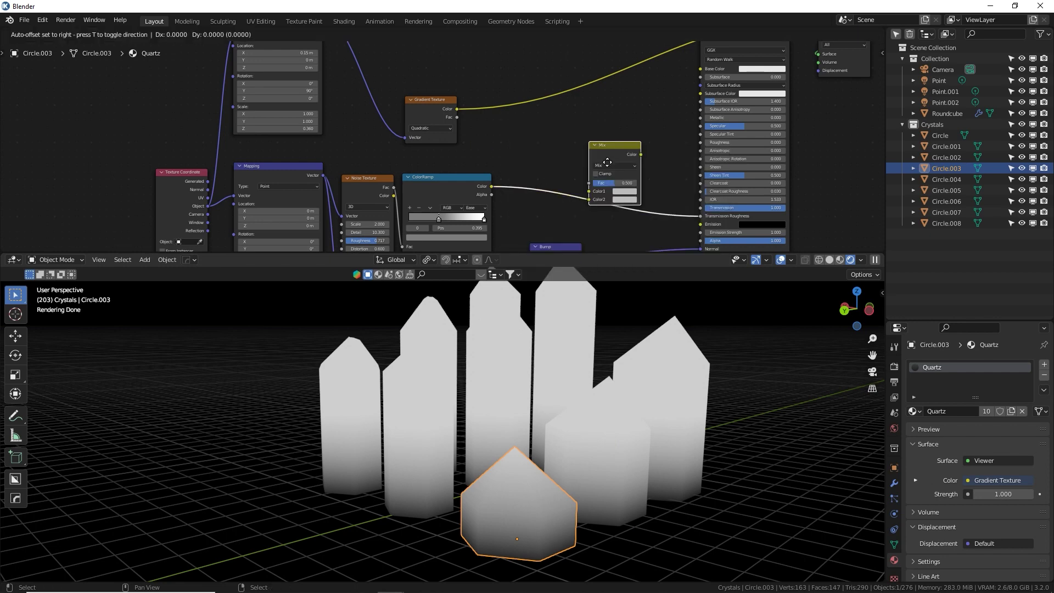
left_click(647, 169)
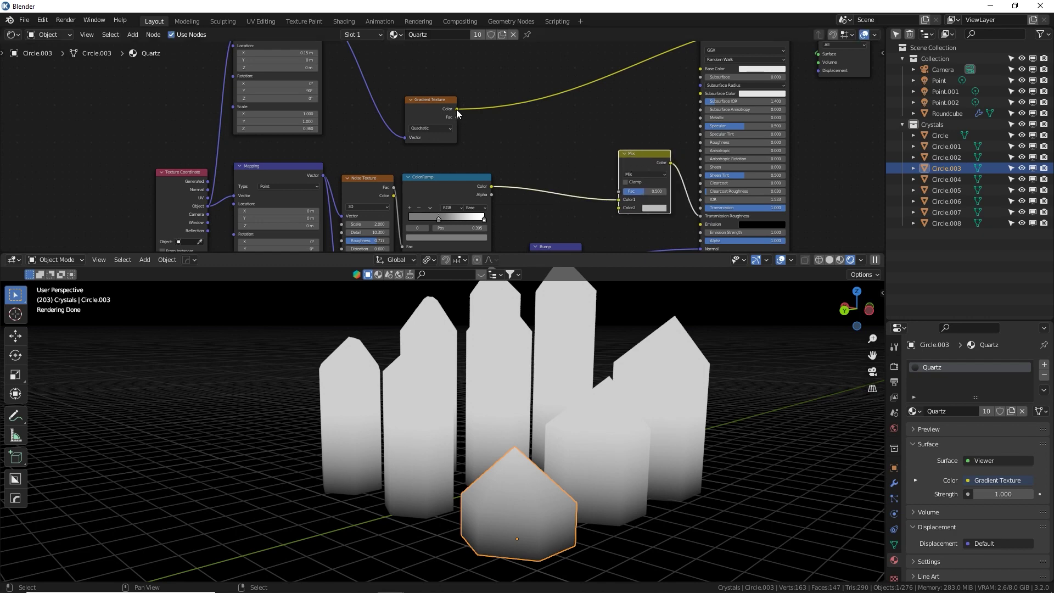
left_click_drag(456, 110, 622, 207)
left_click(632, 165, "ctrl+shift")
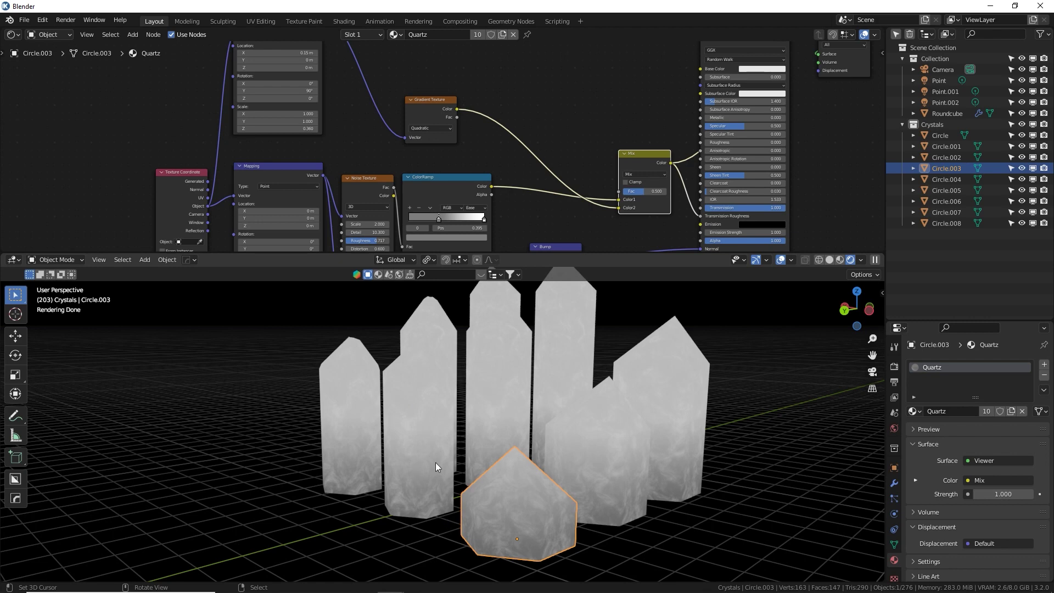
Step: Insert a ColorRamp between the Gradient Texture and the Mix node, and reverse it to run from white to black
left_click_drag(453, 101, 398, 89)
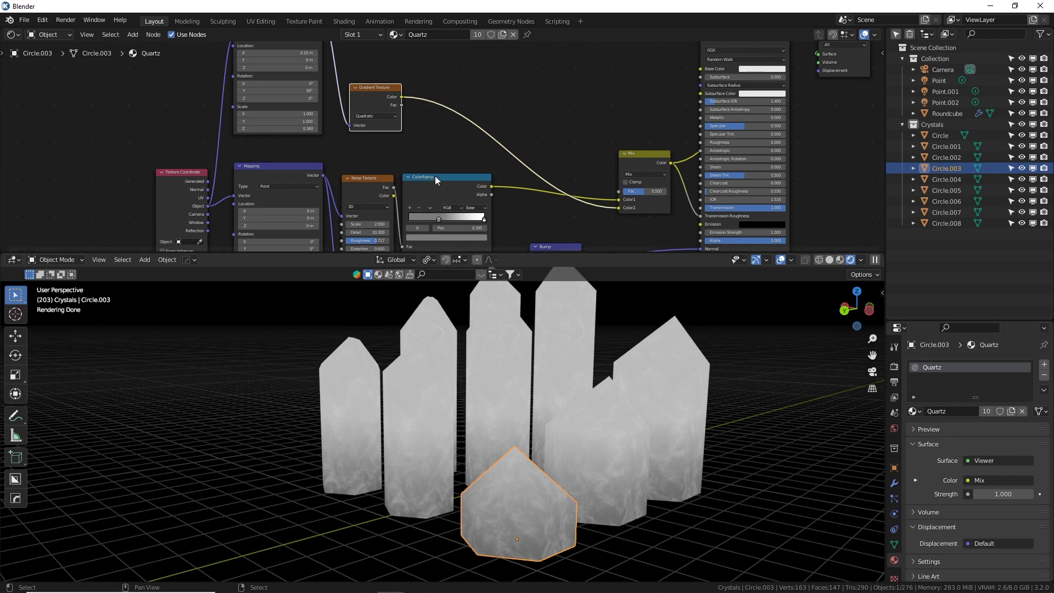
key("shift+a")
type("rampo")
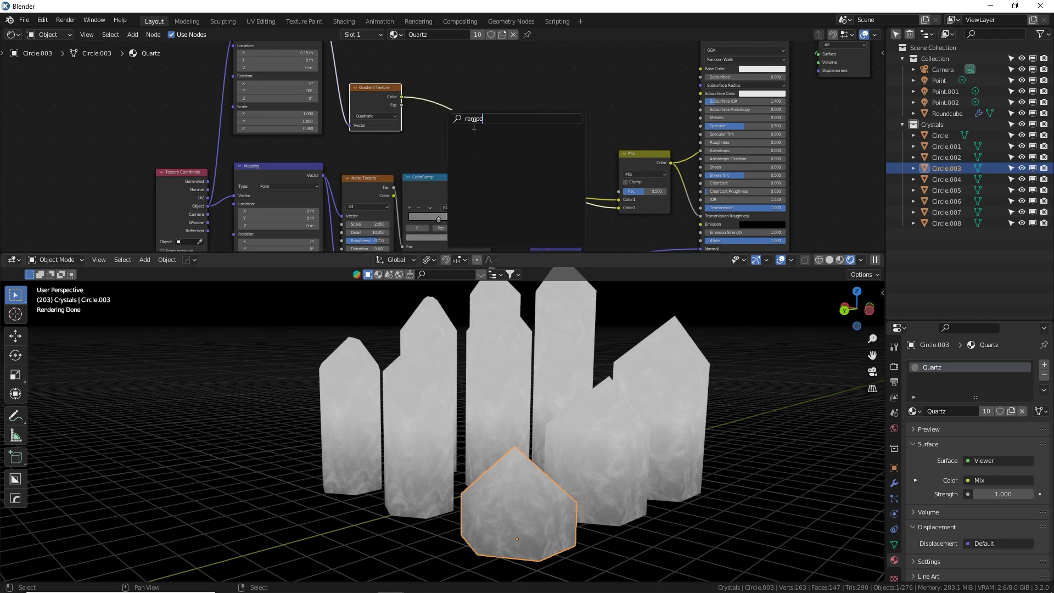
left_click(498, 139)
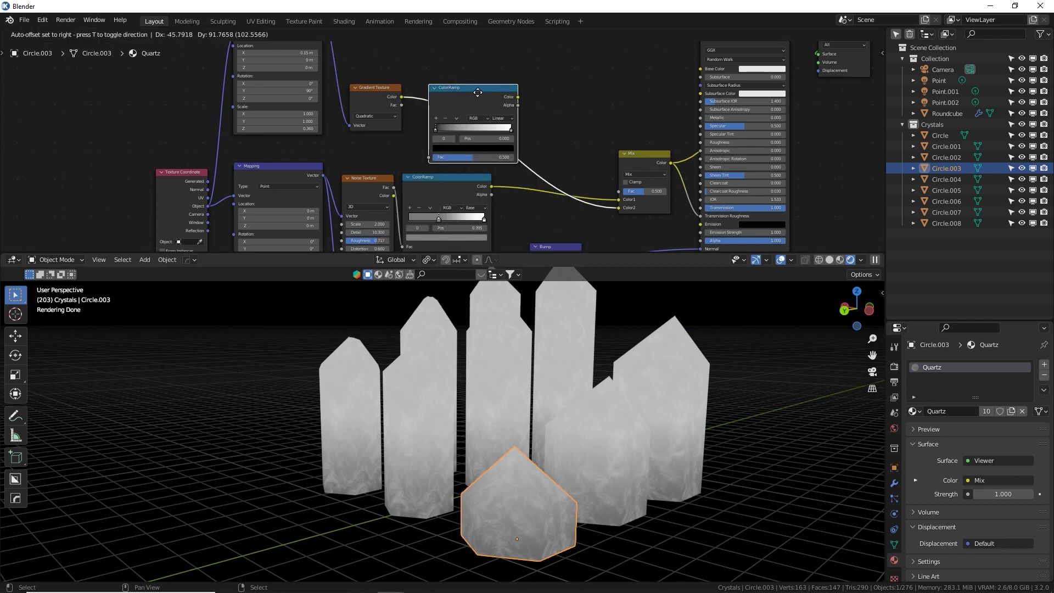
mouse_move(482, 113)
left_mouse_down()
mouse_move(474, 113)
mouse_move(527, 113)
left_mouse_up()
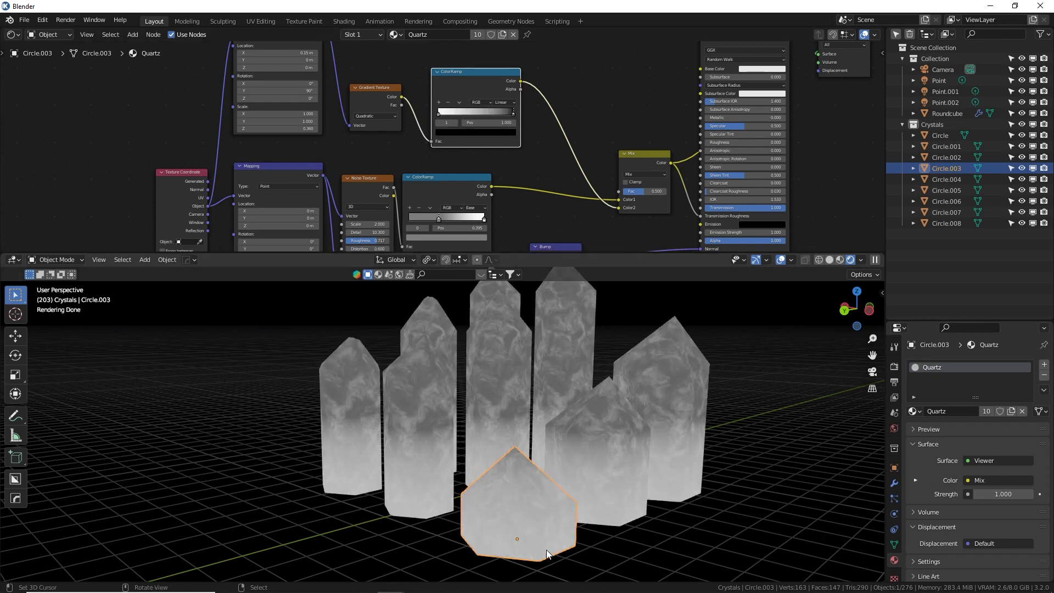
Step: Set the upper Mapping node's X location to 0.51 m to lower the gradient on the crystals
scroll(592, 479, "up", 2)
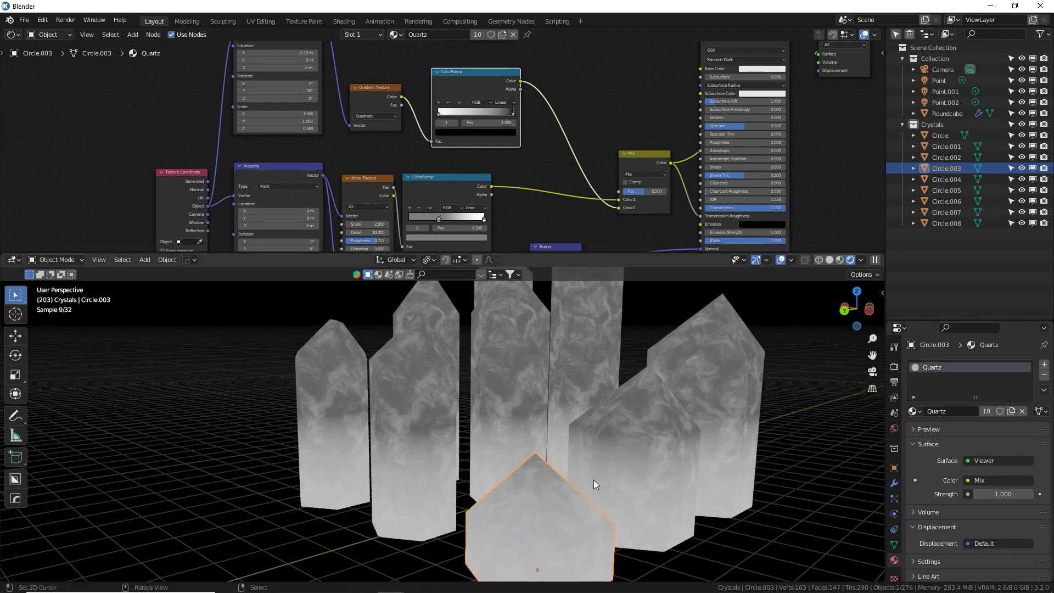
middle_click_drag(594, 480, 572, 437)
middle_click_drag(341, 147, 347, 169)
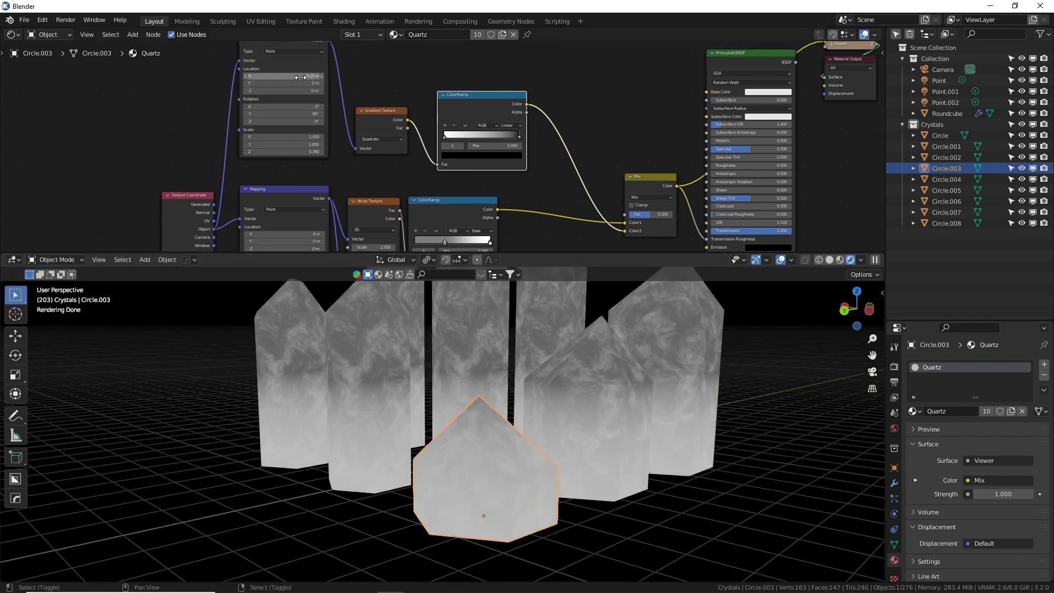
mouse_move(296, 76)
left_mouse_down("shift")
mouse_move(285, 77)
mouse_move(326, 77)
left_mouse_up("shift")
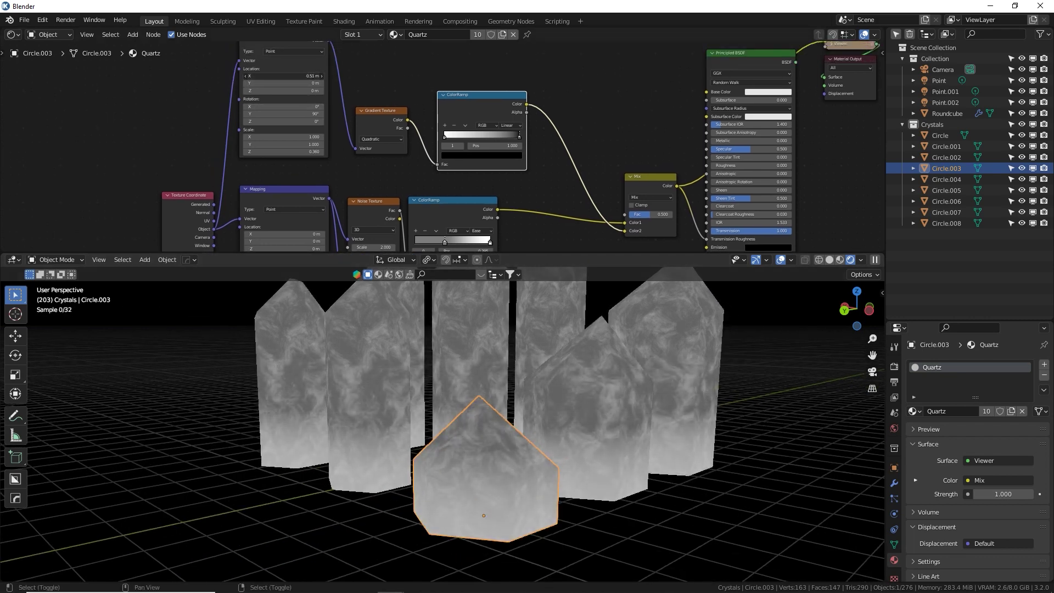
Step: Set the Mix node to Screen with a Fac of 1.000, and reconnect the Principled BSDF to the Material Output
left_click(646, 198)
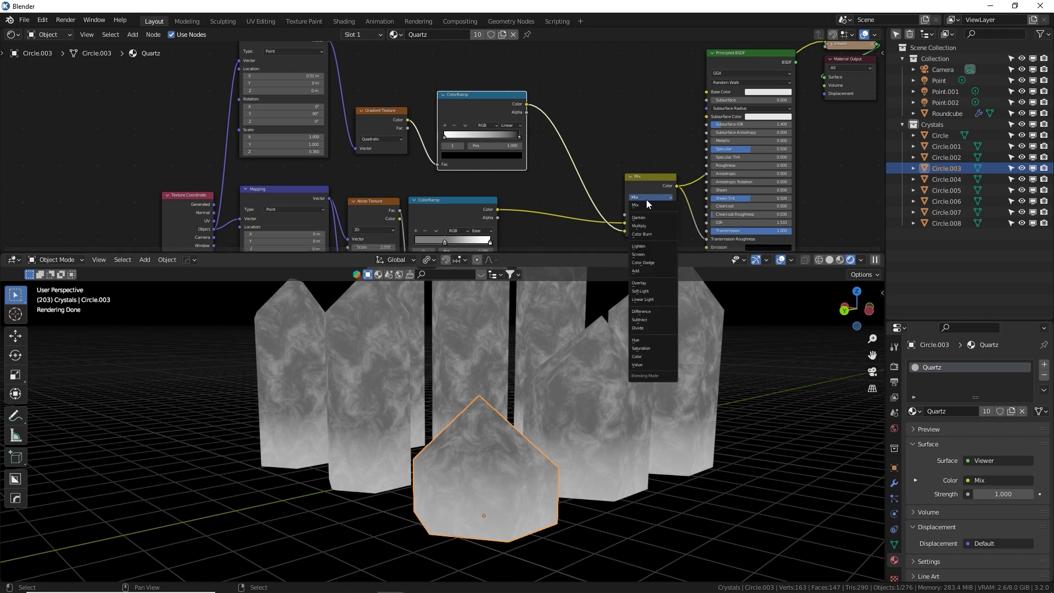
left_click(651, 254)
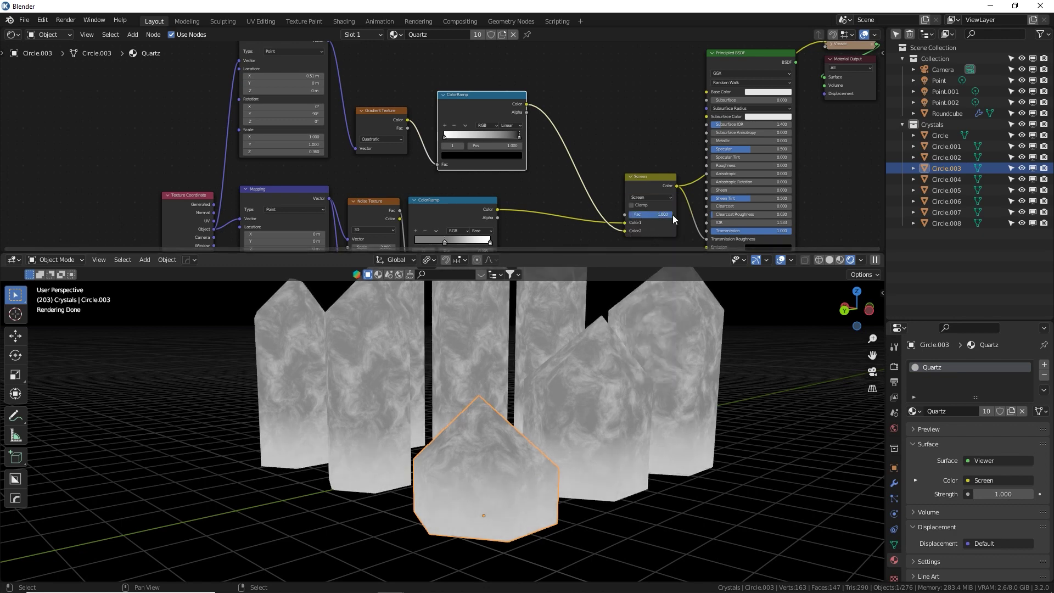
middle_click_drag(742, 70, 673, 119)
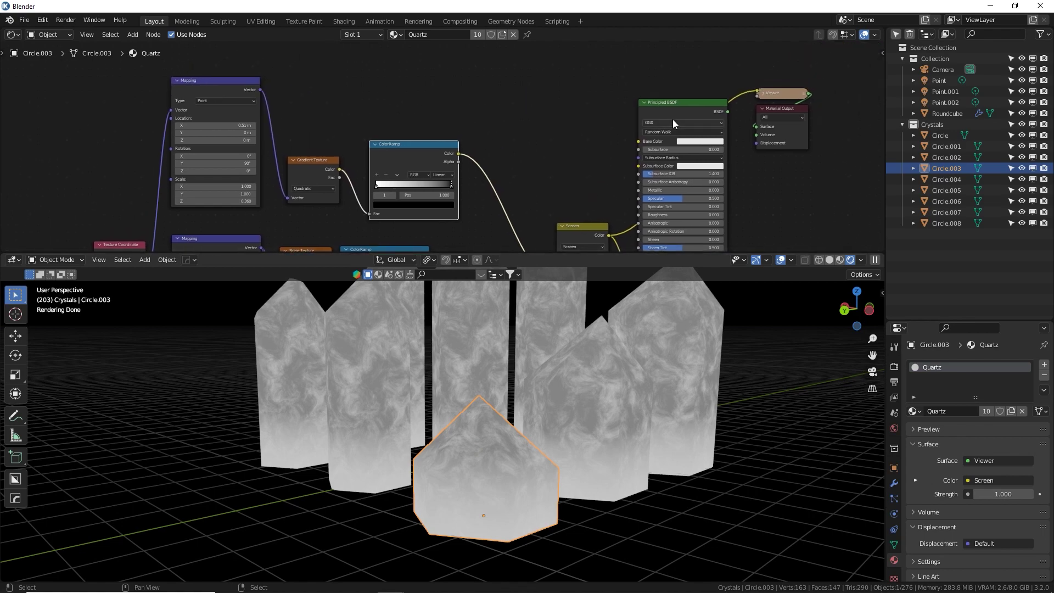
left_click(682, 110, "ctrl+shift")
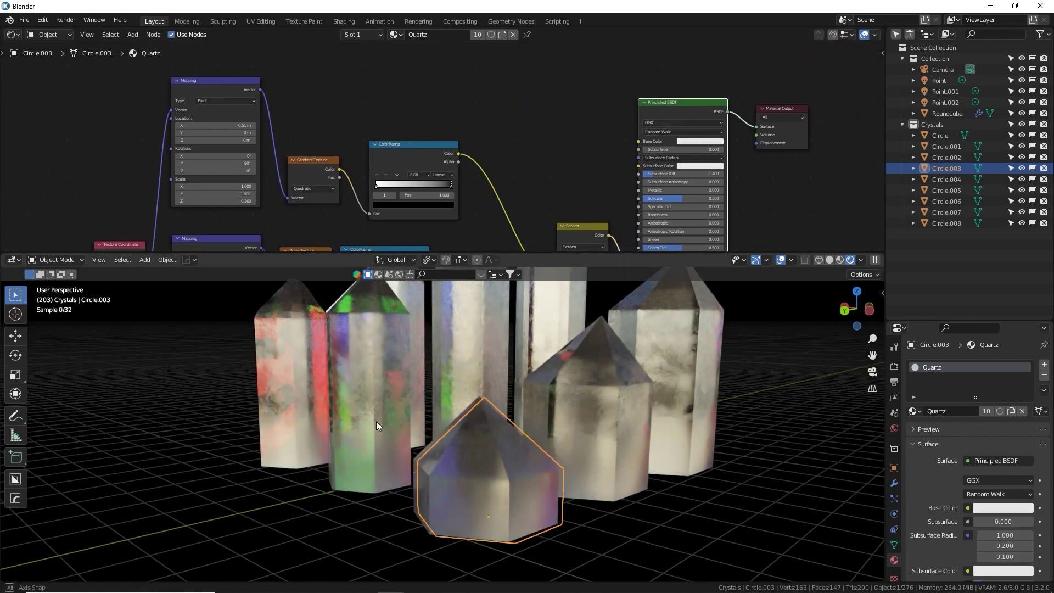
Step: Set the upper Mapping node's X location to 0.29 m and inspect the crystals from several angles
middle_click_drag(377, 420, 393, 449)
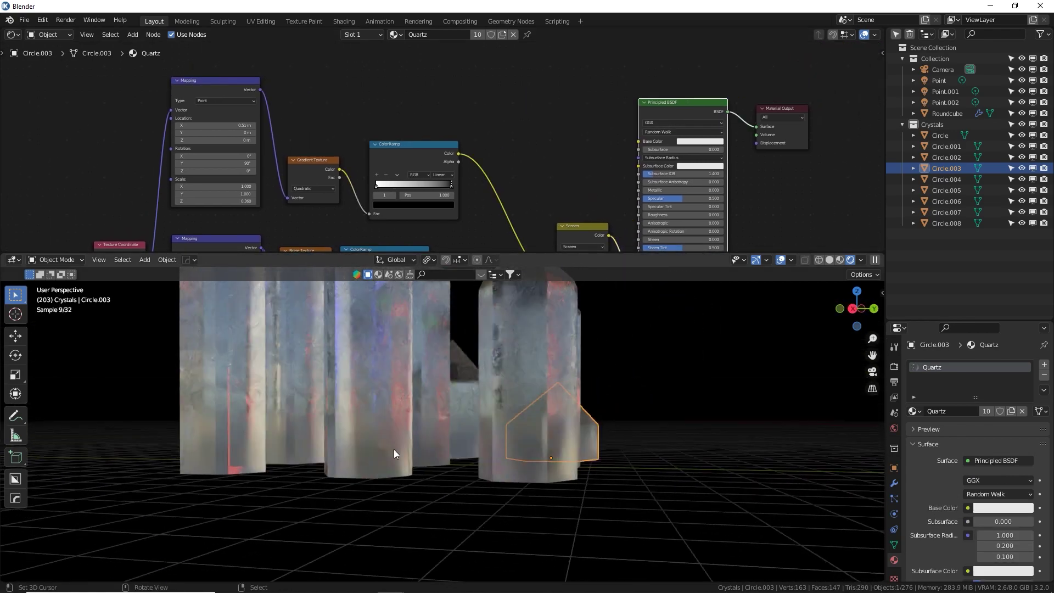
middle_click_drag(411, 220, 516, 211)
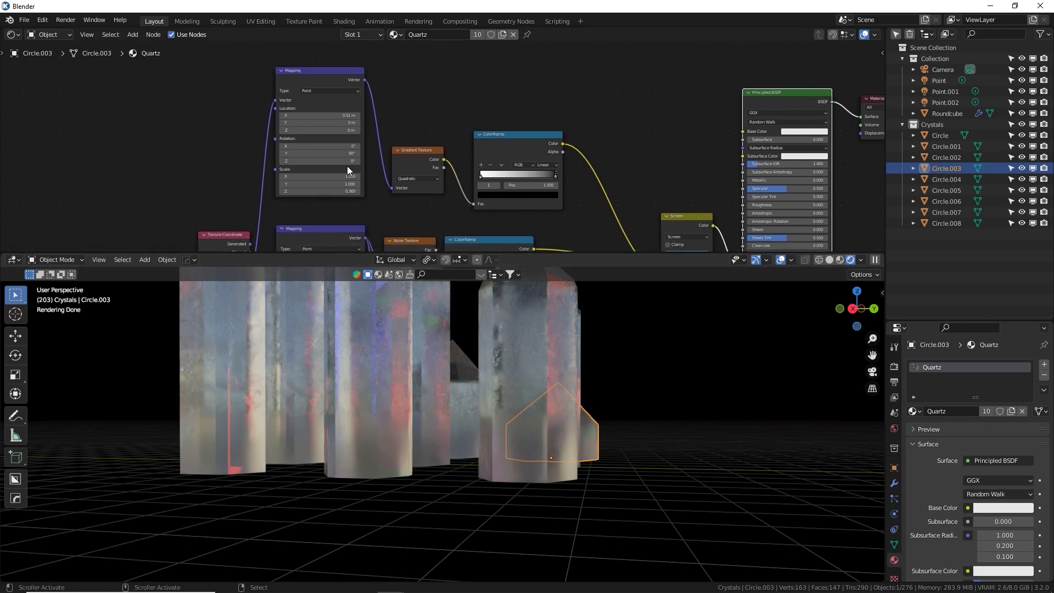
mouse_move(329, 115)
left_mouse_down()
mouse_move(275, 115)
mouse_move(340, 117)
left_mouse_up()
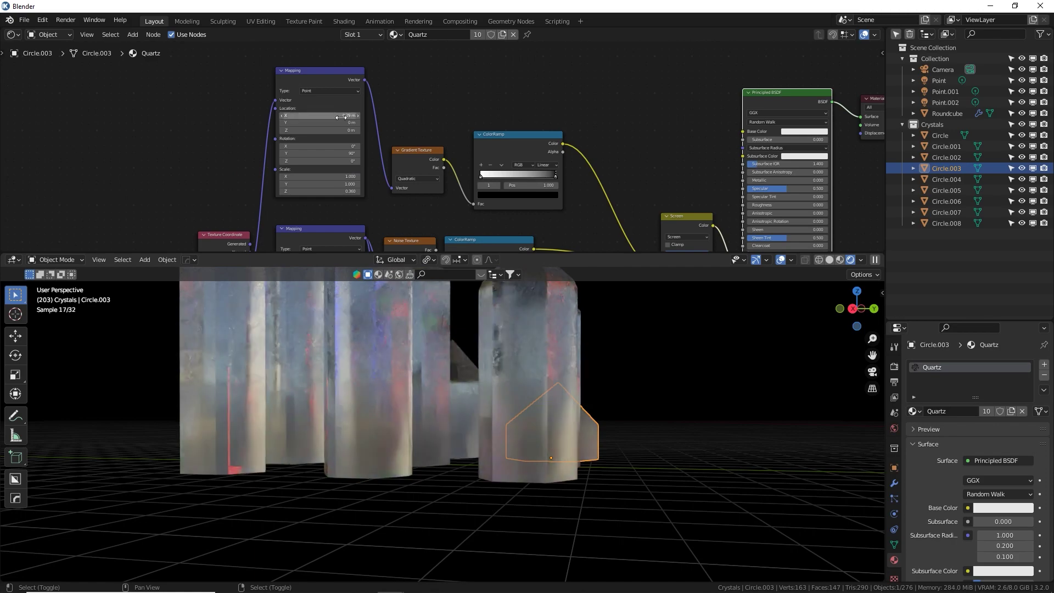
middle_click_drag(530, 438, 500, 443)
left_click(620, 434)
left_click(521, 479)
middle_click_drag(521, 479, 473, 478)
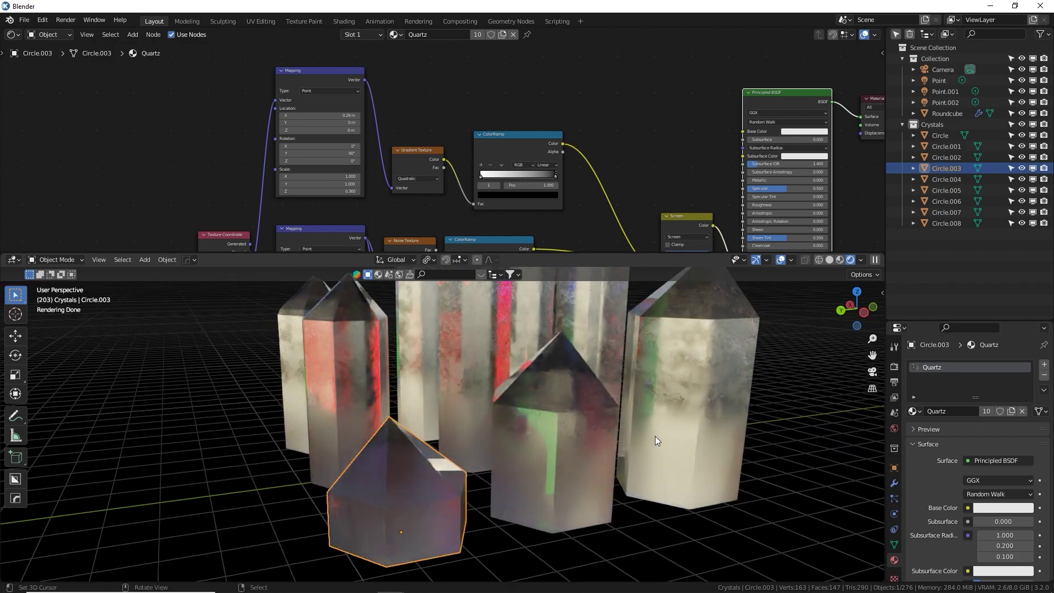
Step: Set the upper Mapping node's Z scale to 0.1
middle_click_drag(621, 398, 379, 425)
scroll(436, 147, "up", 3)
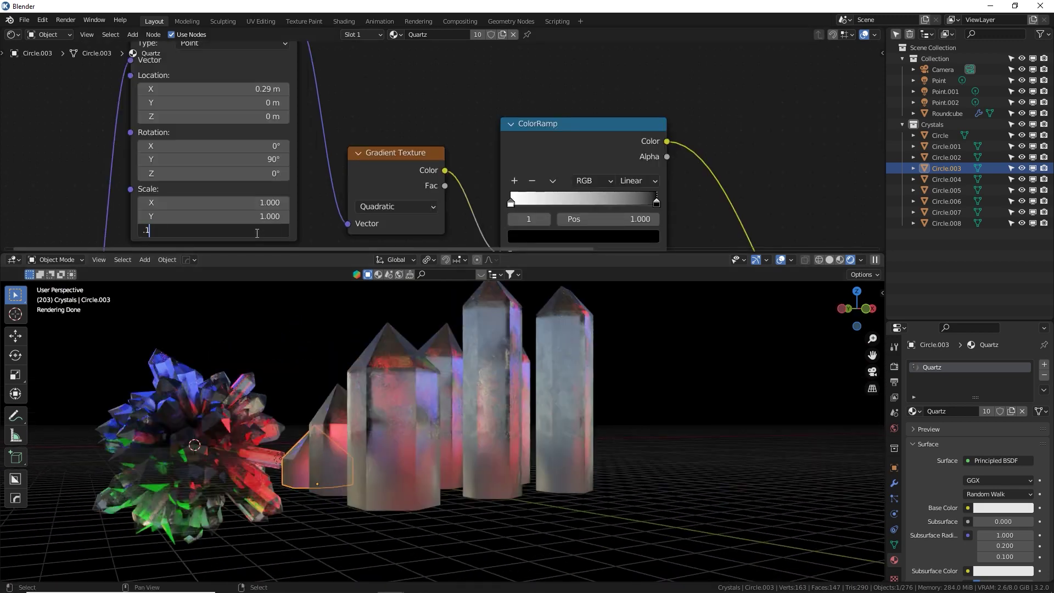
key("Return")
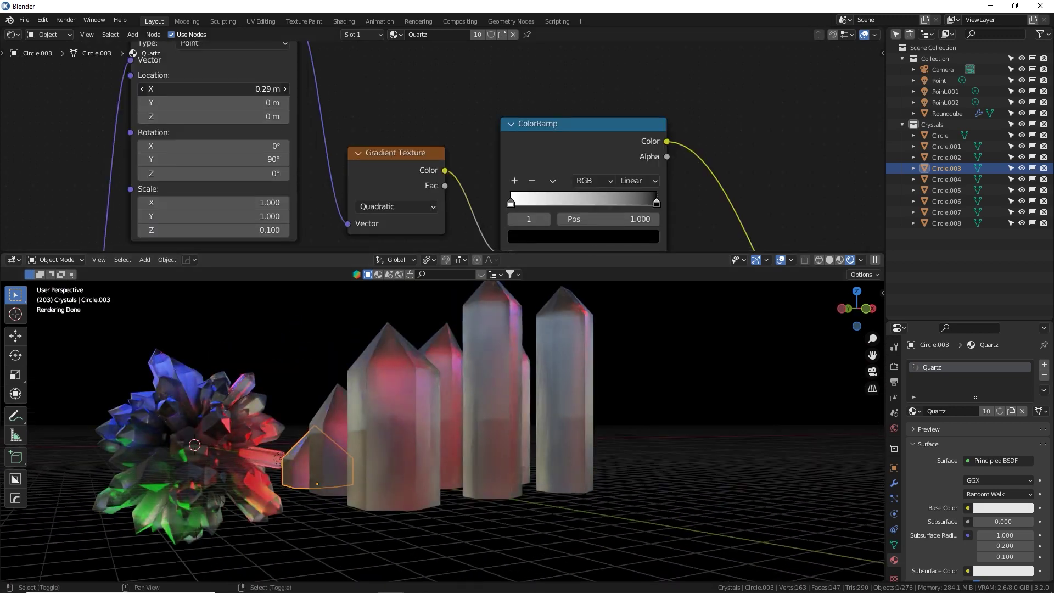
Step: Set the upper Mapping node's X location to 0.81 m and inspect the gradient across the crystals
left_click_drag(215, 88, 272, 88)
middle_click_drag(370, 397, 446, 445)
left_click(344, 477)
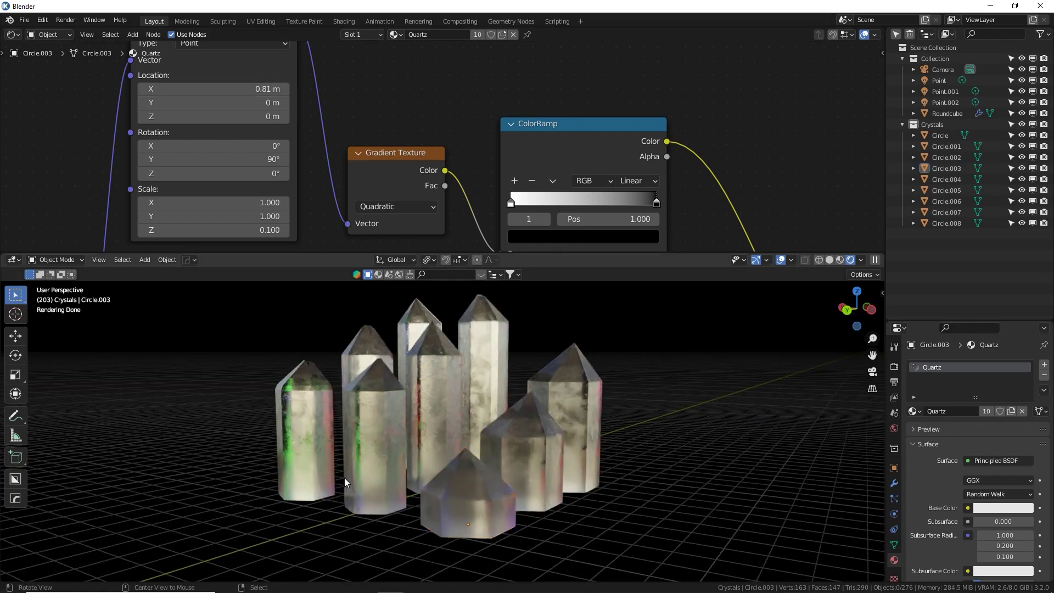
left_click(509, 205)
left_click(645, 201)
left_click_drag(645, 202, 681, 220)
middle_click_drag(704, 247, 565, 127)
scroll(566, 129, "down", 3)
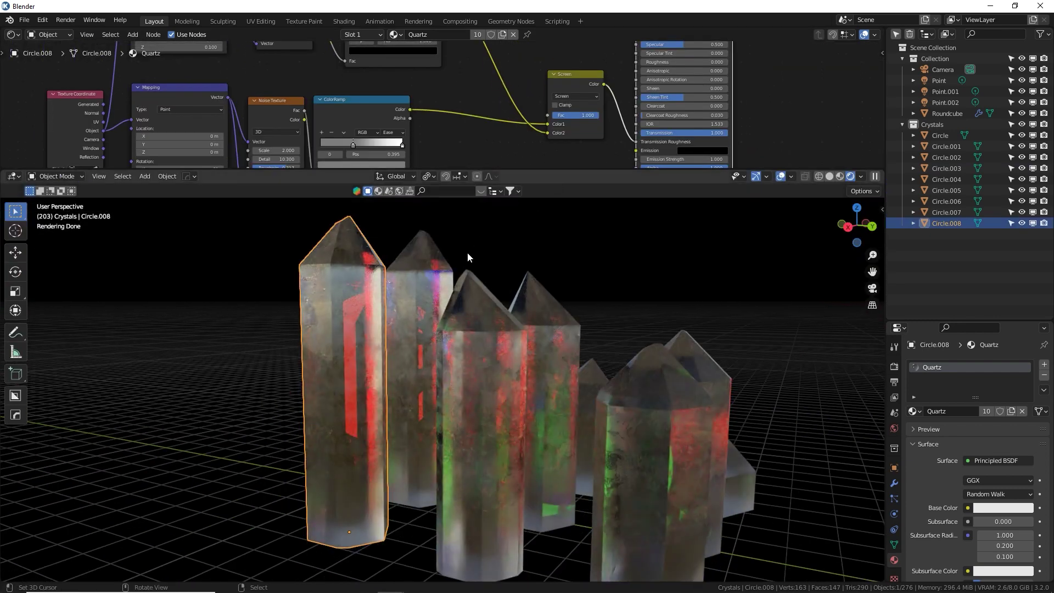
middle_click_drag(466, 251, 464, 252)
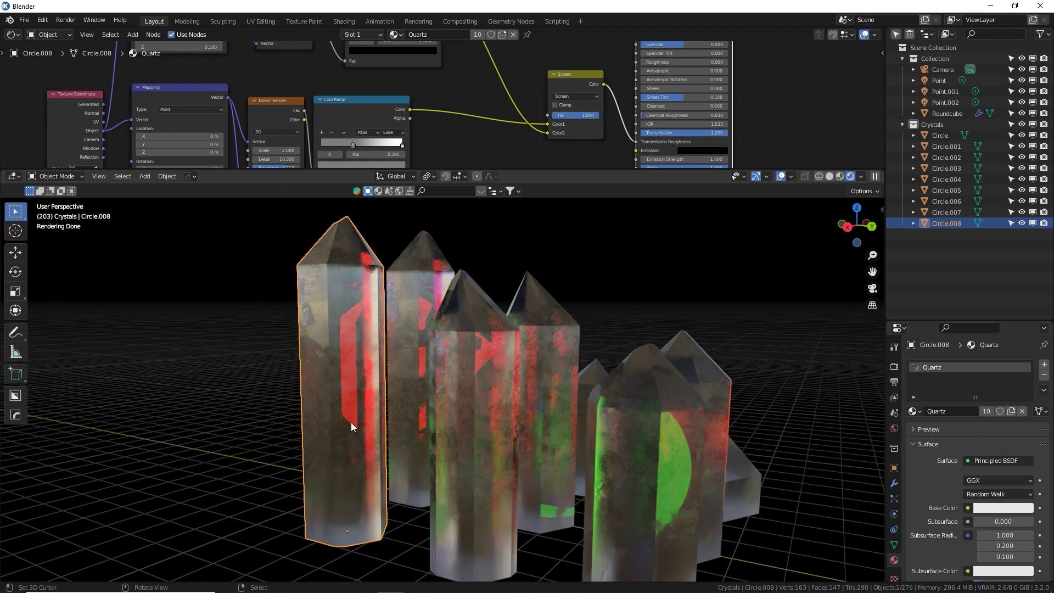
middle_click_drag(384, 319, 456, 313)
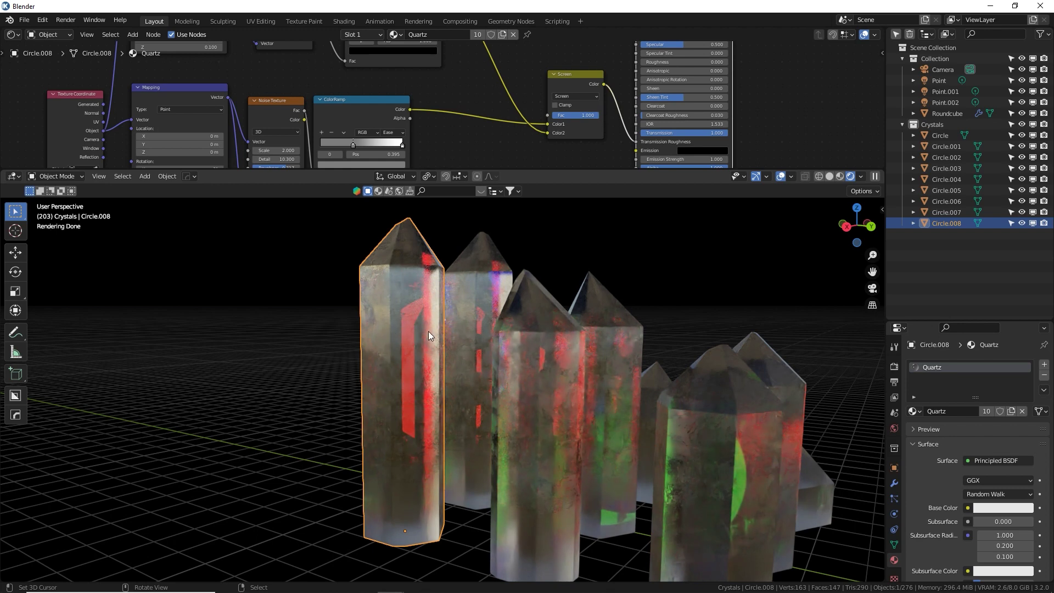
Step: Run Cell Fracture on the tallest crystal using its own particles, with Source Limit 100, Noise 1.00 and Recursion 2
left_click(164, 175)
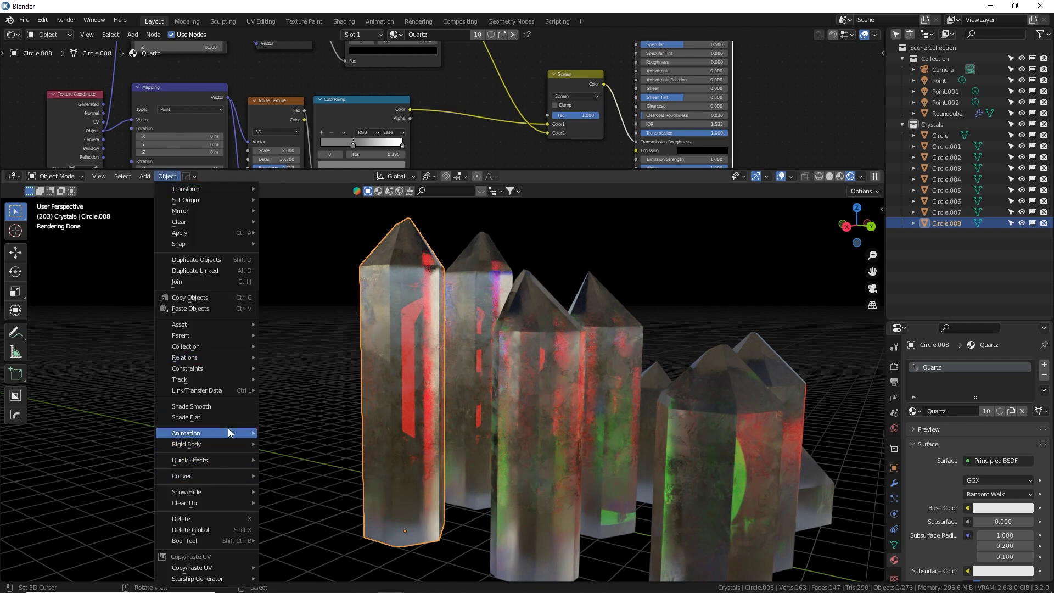
mouse_move(226, 459)
left_click(292, 509)
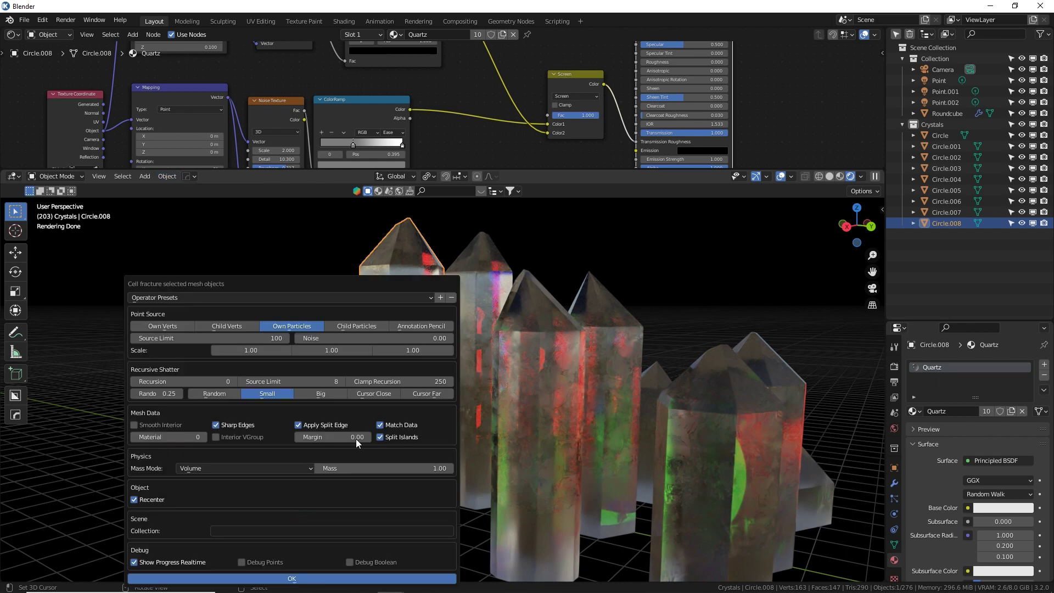
left_click_drag(327, 290, 716, 246)
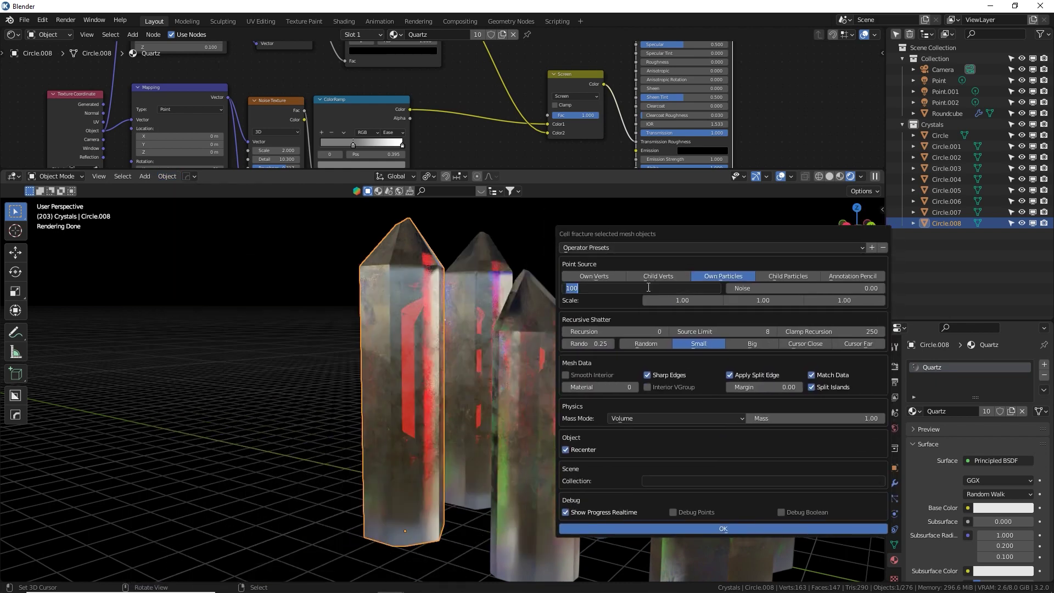
key("Return")
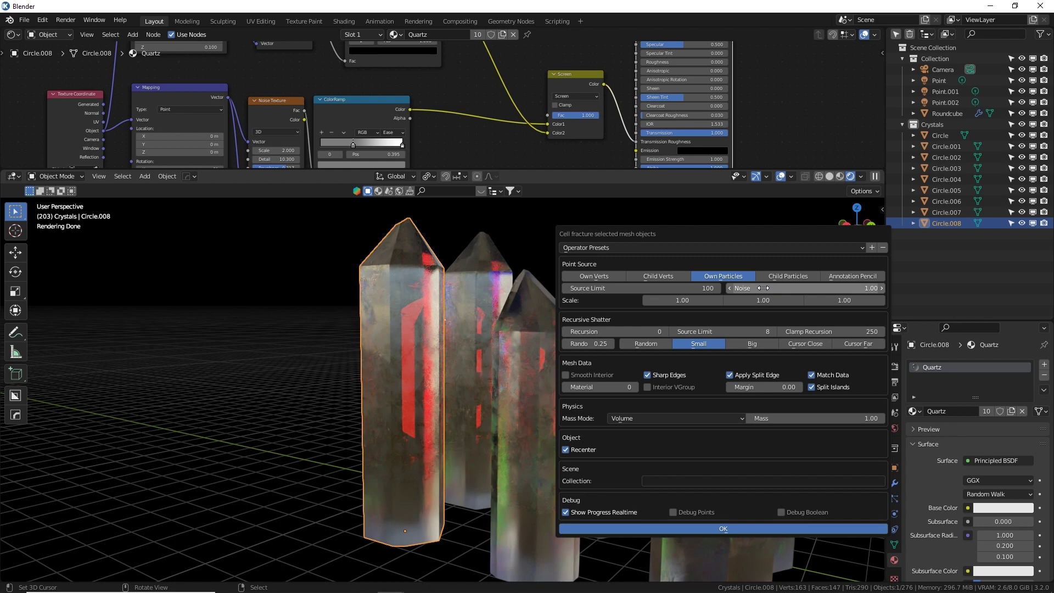
left_click(664, 331)
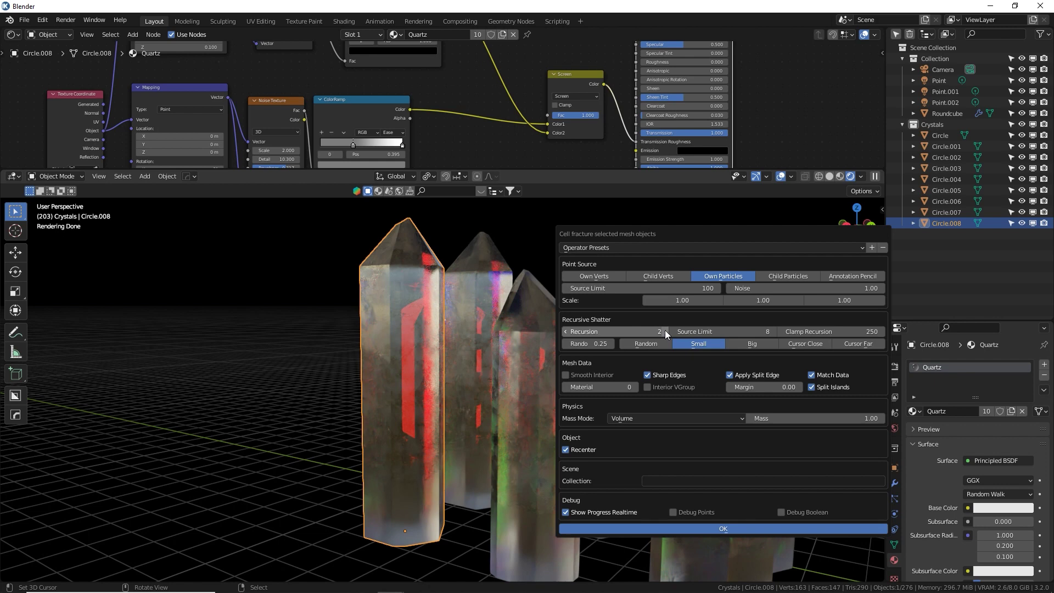
left_click(658, 527)
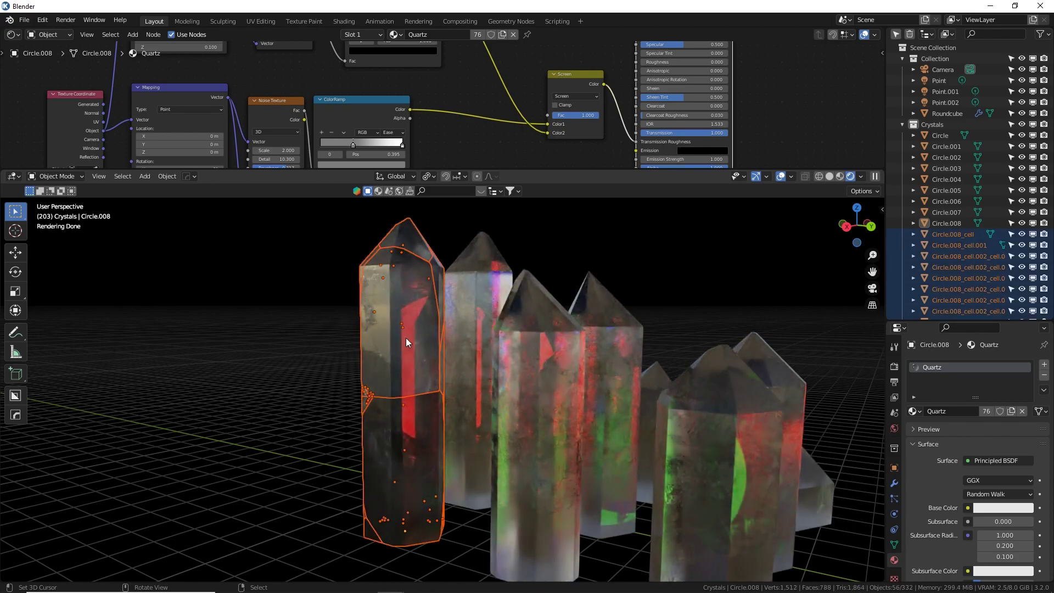
Step: Move the original unfractured crystal aside by about 2.5 m, off its fracture fragments
middle_click_drag(406, 338, 569, 350)
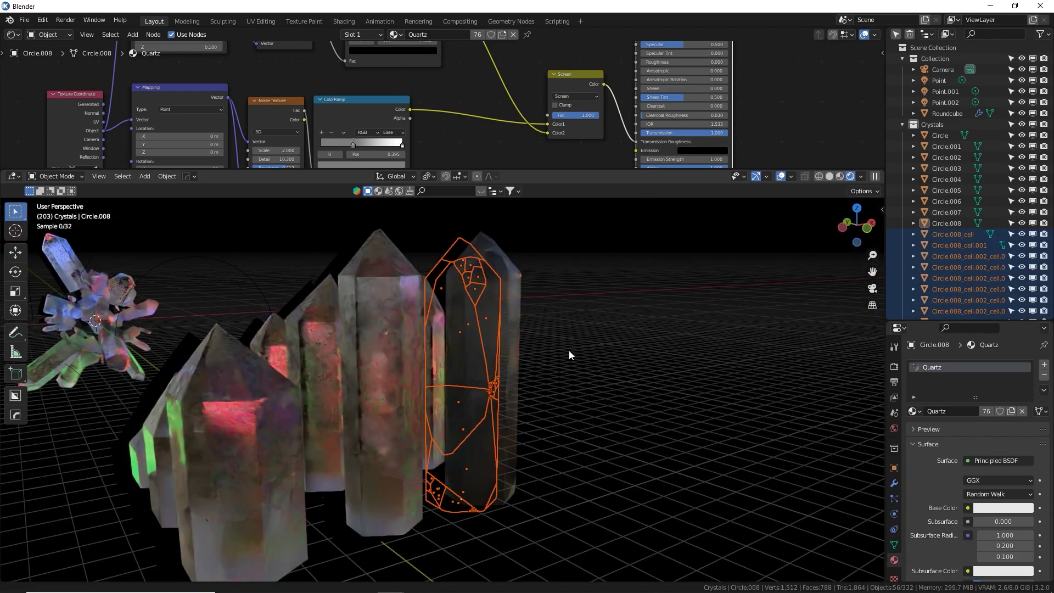
scroll(572, 328, "up", 4)
scroll(592, 367, "down", 4)
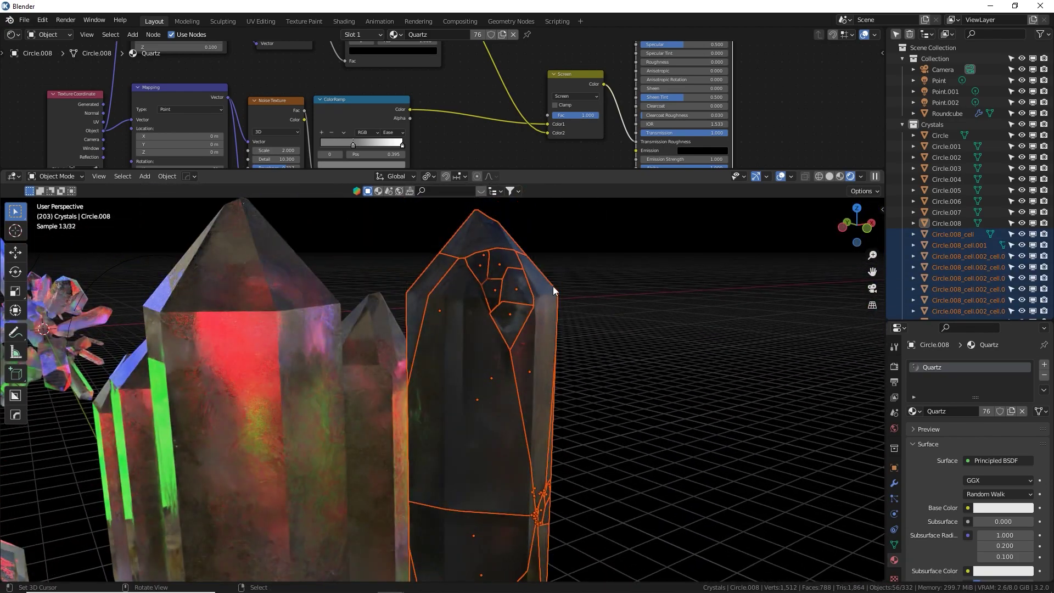
left_click(553, 285)
left_click(552, 285)
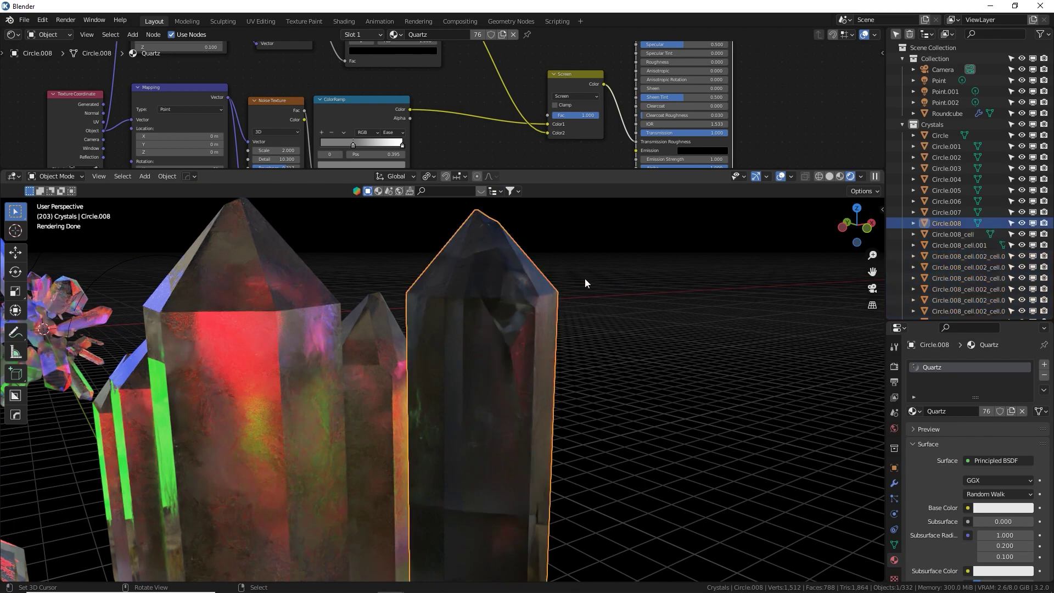
key("g")
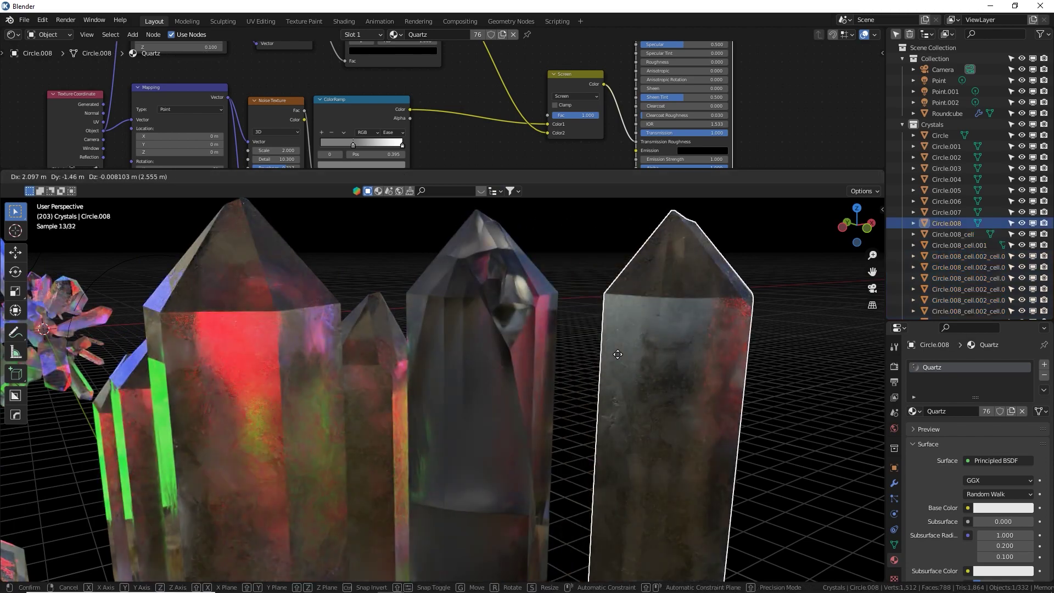
left_click(482, 300)
Step: Try to move the tip fragment out of the fractured crystal, and return the original crystal to its place around the fragments
middle_click_drag(542, 334, 529, 272)
left_click(511, 309)
right_click(528, 272)
key("g")
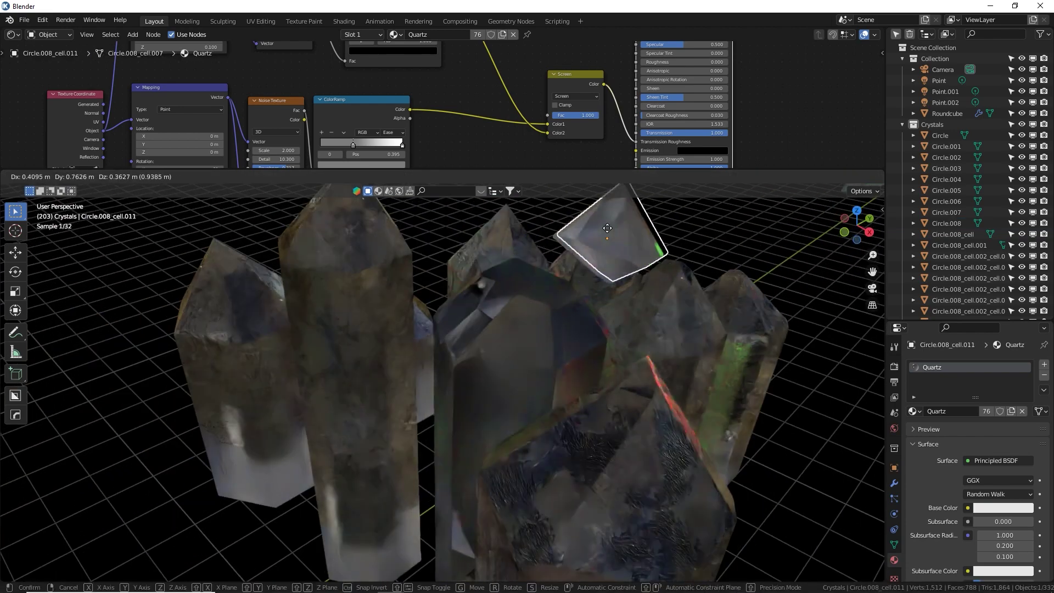
right_click(610, 228)
middle_click_drag(574, 334, 670, 353)
key("ctrl+z")
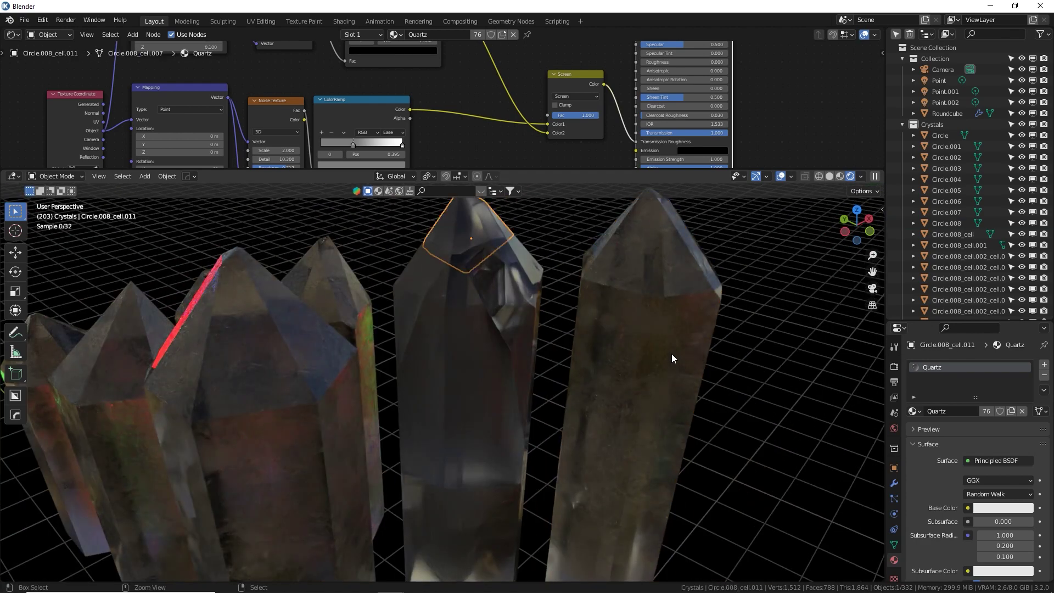
right_click(670, 354)
key("alt+g")
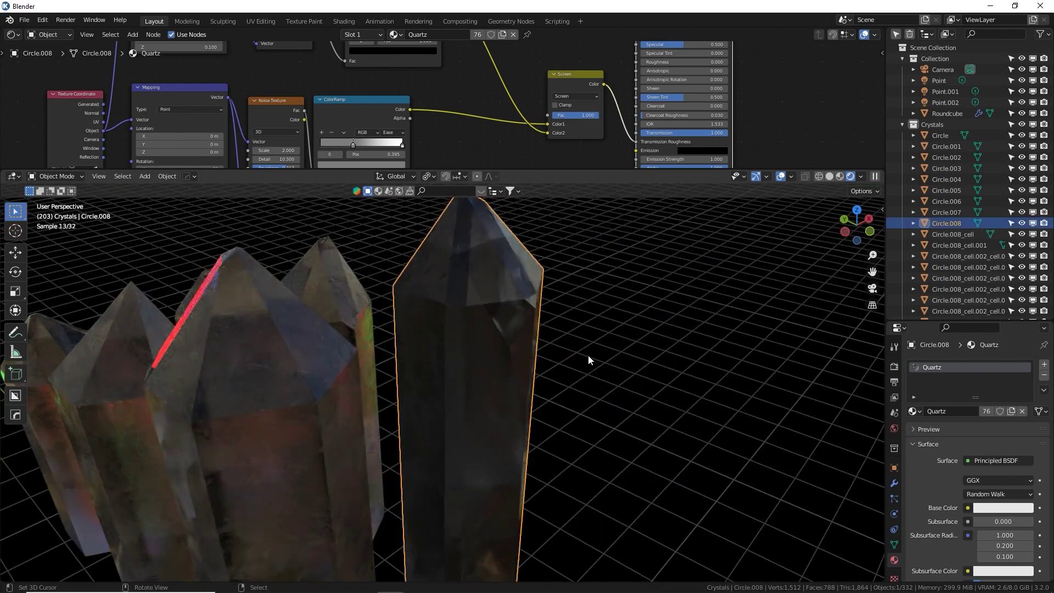
Step: Scale the original crystal up by a factor of about 1.017 around its fragments and inspect the interior
key("s")
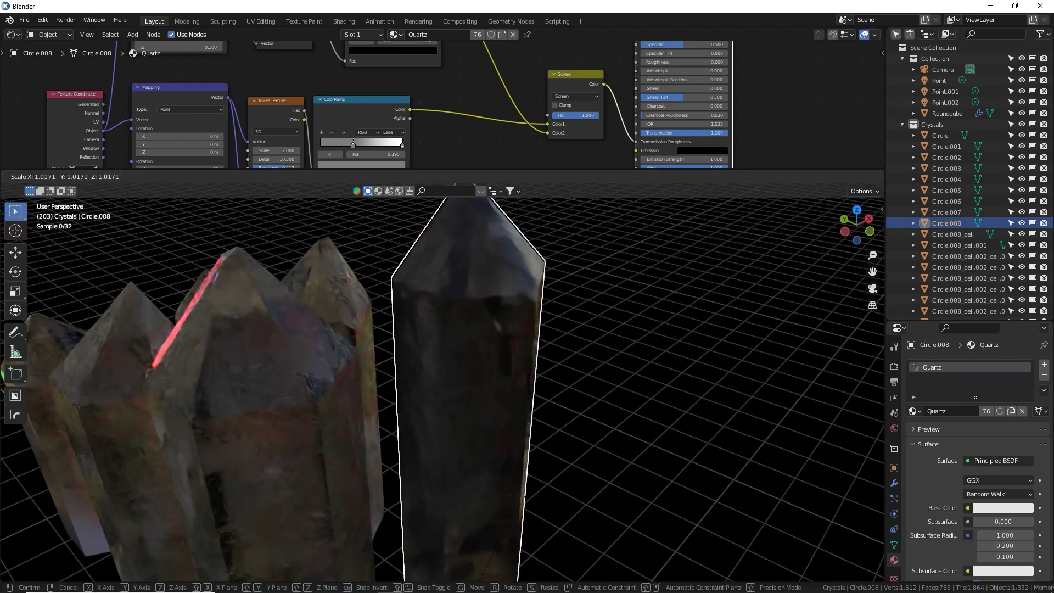
left_click(528, 350)
middle_click_drag(528, 350, 620, 394)
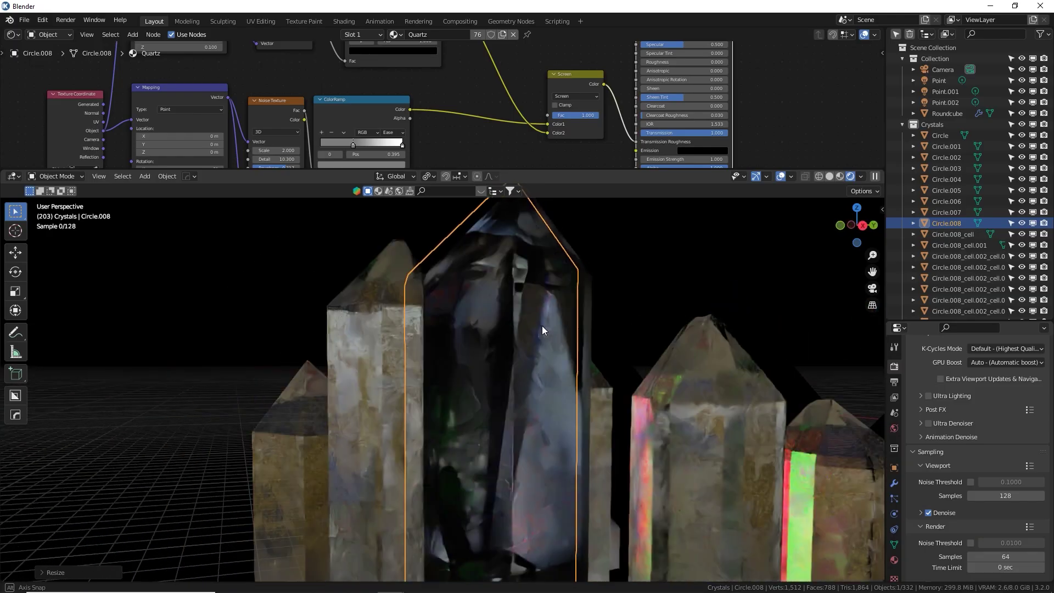
middle_click_drag(542, 324, 473, 327)
Step: Move the original crystal aside by about 2.6 m and delete the fracture fragments it enclosed
key("g")
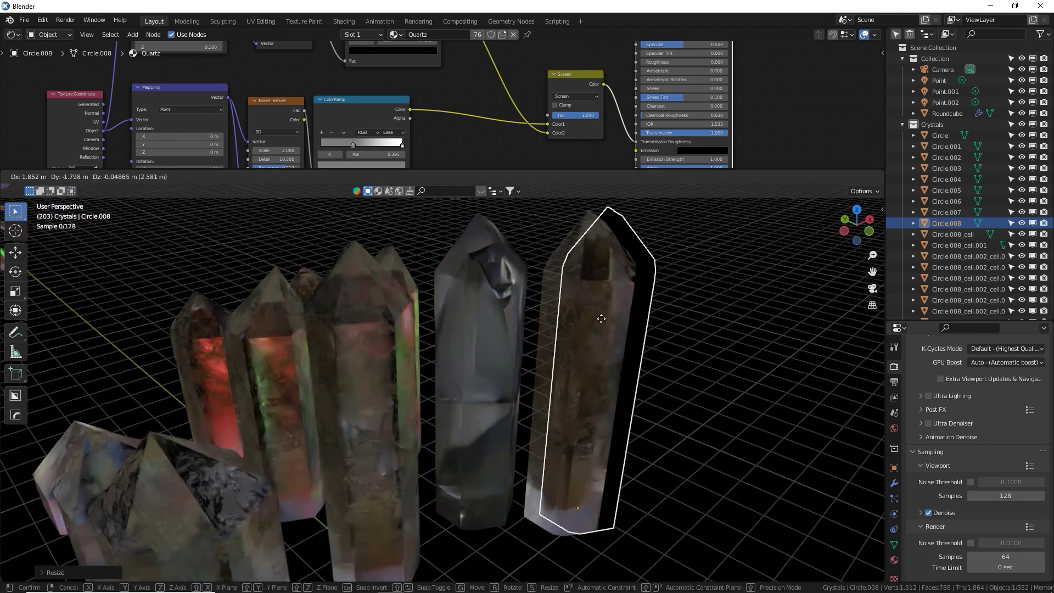
left_click(619, 317)
key("alt+a")
key("b")
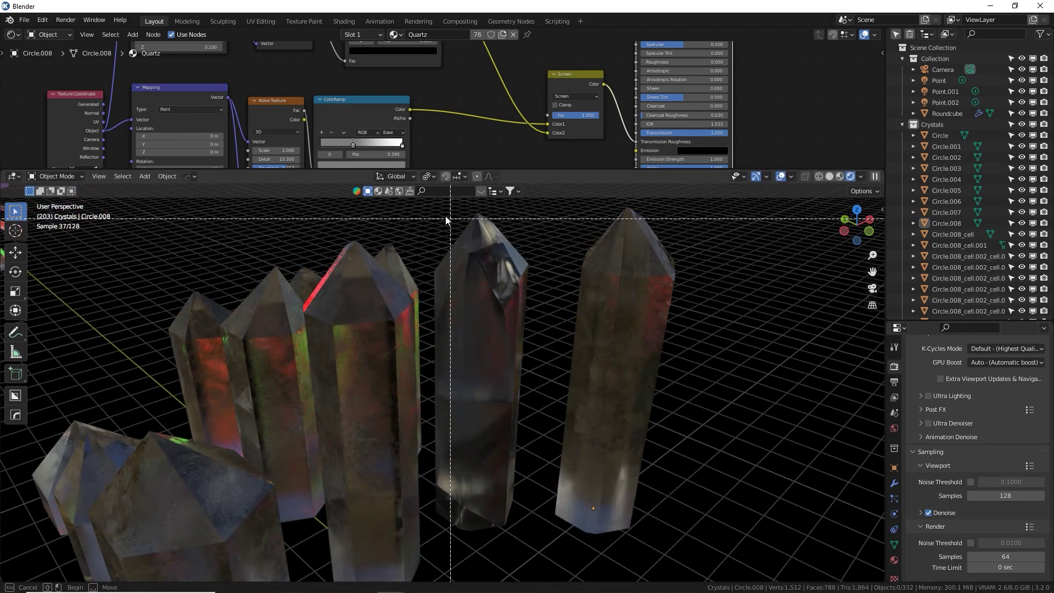
left_click_drag(445, 215, 524, 535)
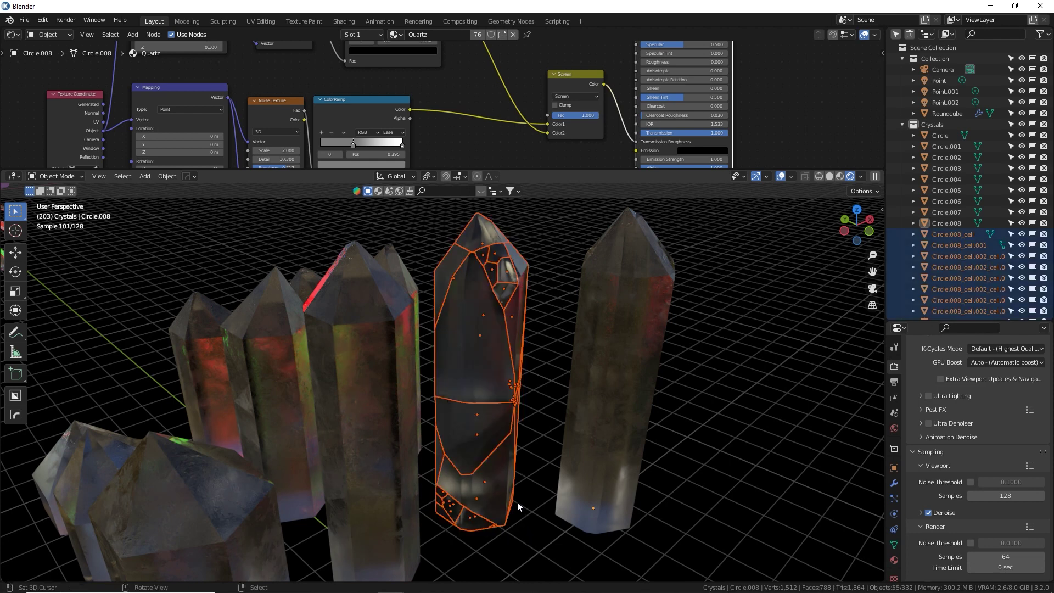
key("Delete")
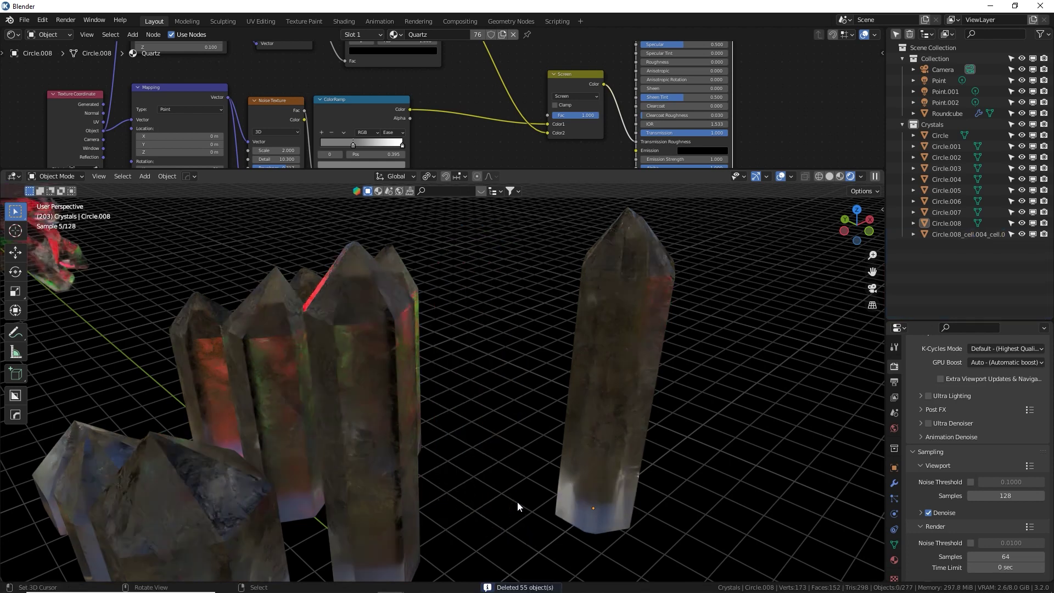
Step: Move the original crystal back beside the other crystals in top view, and select the Circle.006 crystal
left_click(560, 456)
key("KP_7")
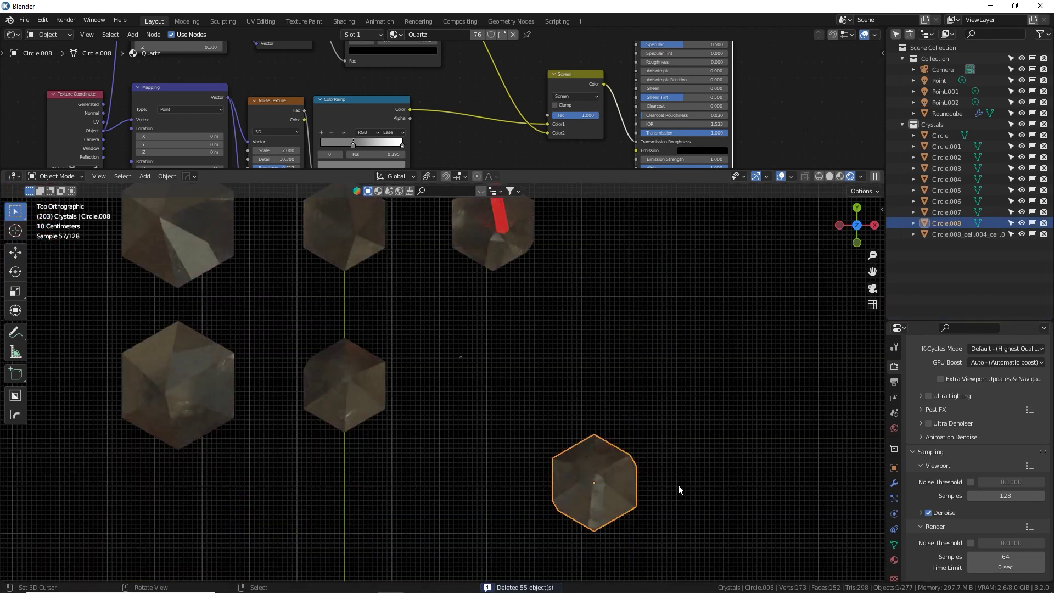
key("g")
left_click(561, 367)
middle_click_drag(562, 439, 489, 351)
scroll(463, 357, "down", 3)
middle_click_drag(578, 379, 429, 331)
left_click(385, 359)
scroll(385, 359, "up", 3)
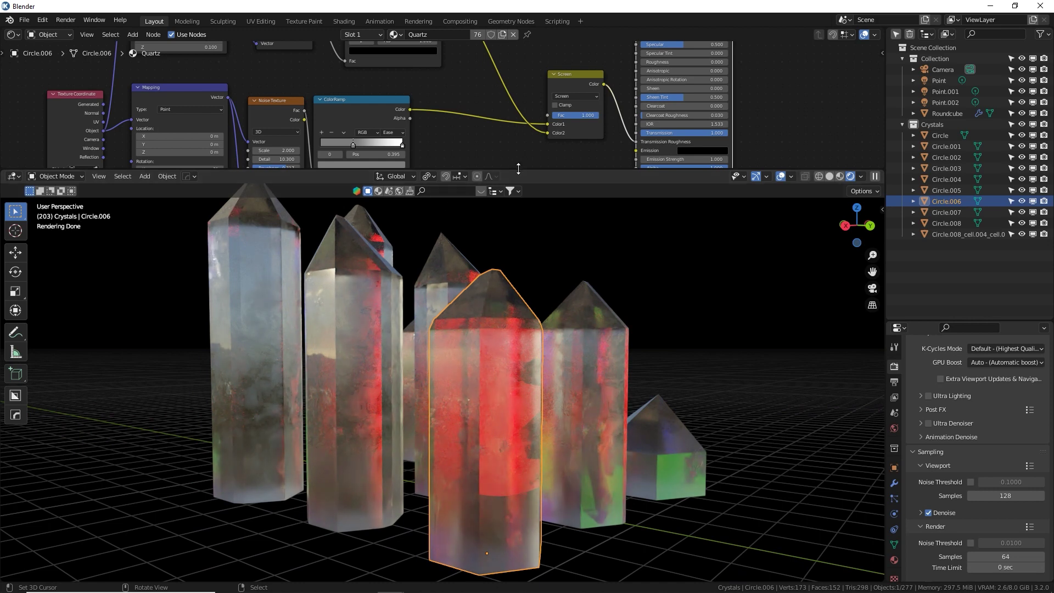
Step: Enlarge the shader editor area to show more of the quartz node tree
left_click_drag(518, 169, 516, 283)
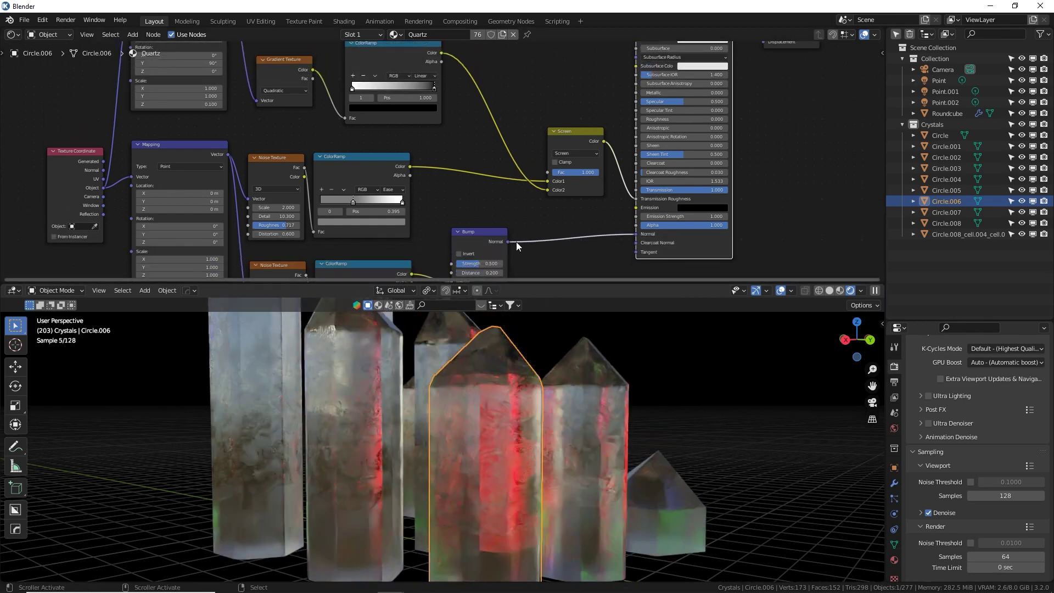
scroll(476, 215, "down", 5)
middle_click_drag(476, 214, 466, 196)
left_click(466, 192)
middle_click_drag(193, 153, 301, 167)
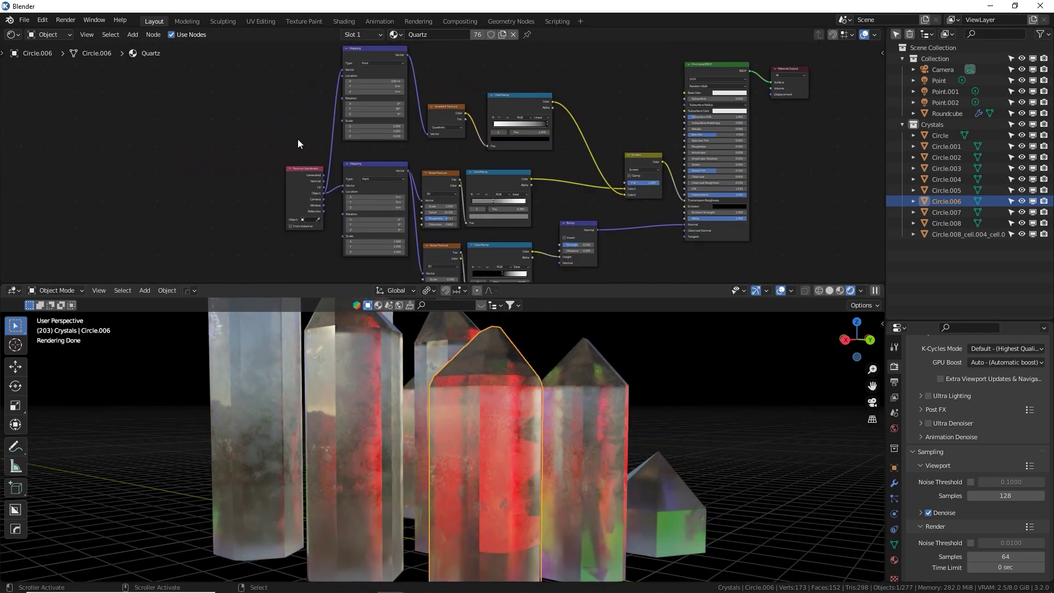
left_click_drag(246, 78, 267, 165)
scroll(436, 98, "right", 3)
scroll(436, 98, "up", 3)
Step: Add an Image Texture node with the roughness map image beside the upper Mapping node
key("shift+a")
left_click(453, 79)
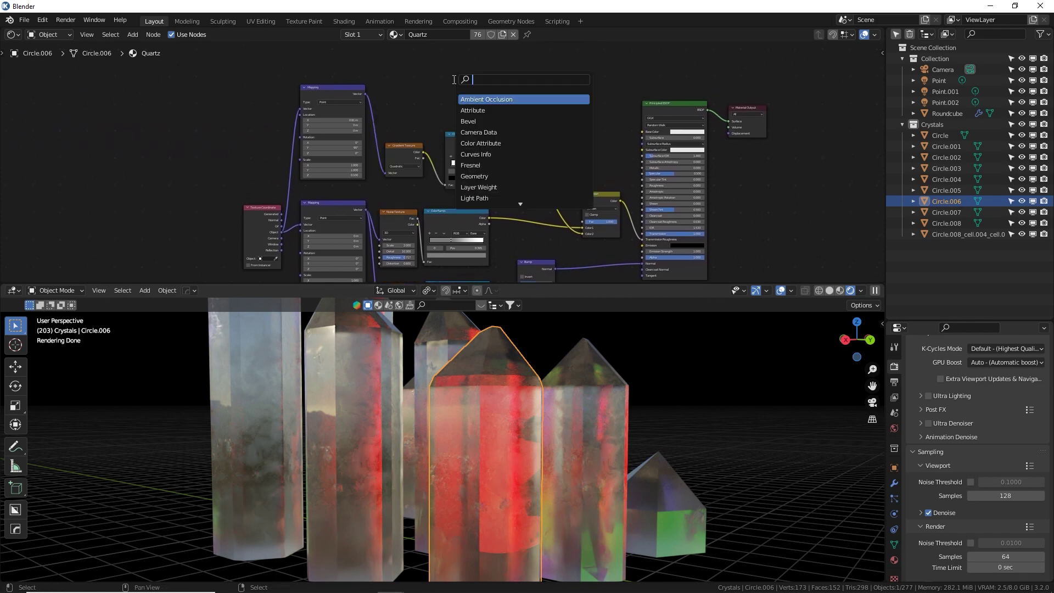
type("im")
key("Return")
left_click(406, 64)
left_click(446, 80)
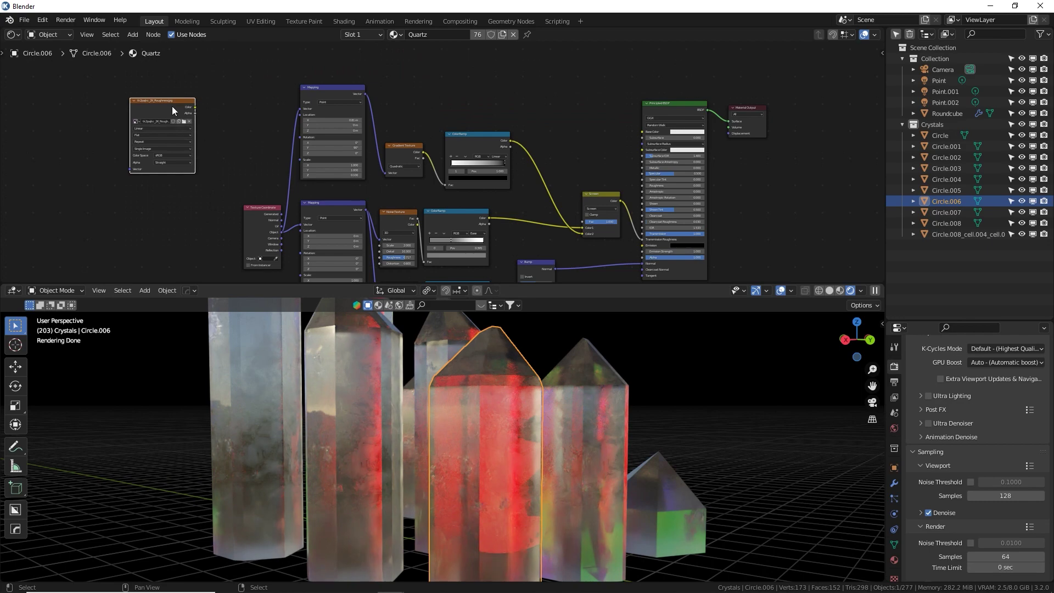
Step: Preview the roughness image on the crystals, and add Texture Coordinate and Mapping nodes feeding the Image Texture node
left_click(172, 107, "ctrl+shift")
scroll(519, 451, "up", 8)
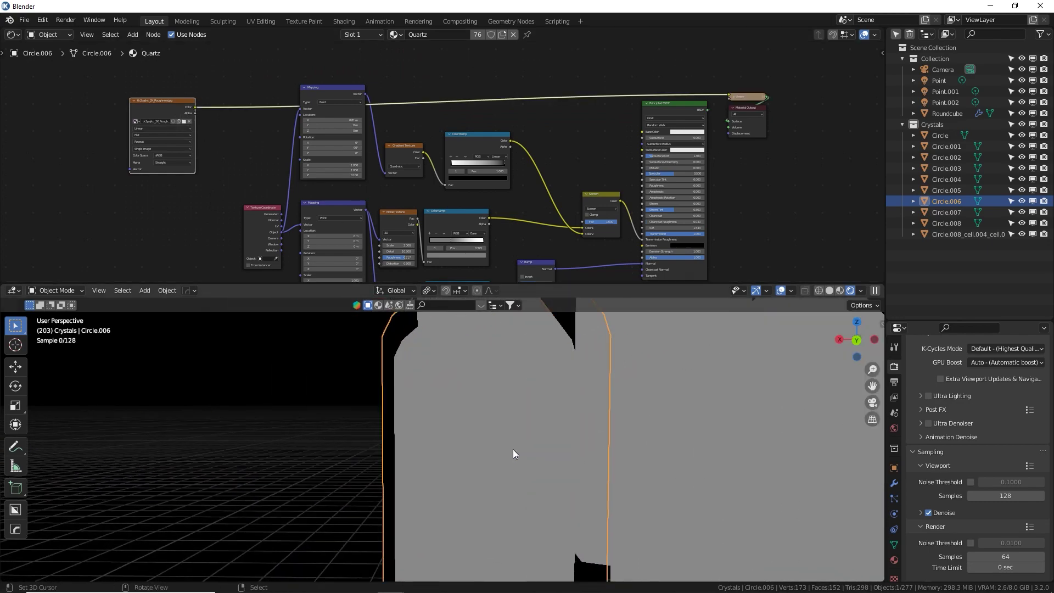
middle_click_drag(544, 429, 565, 449)
scroll(566, 449, "down", 8)
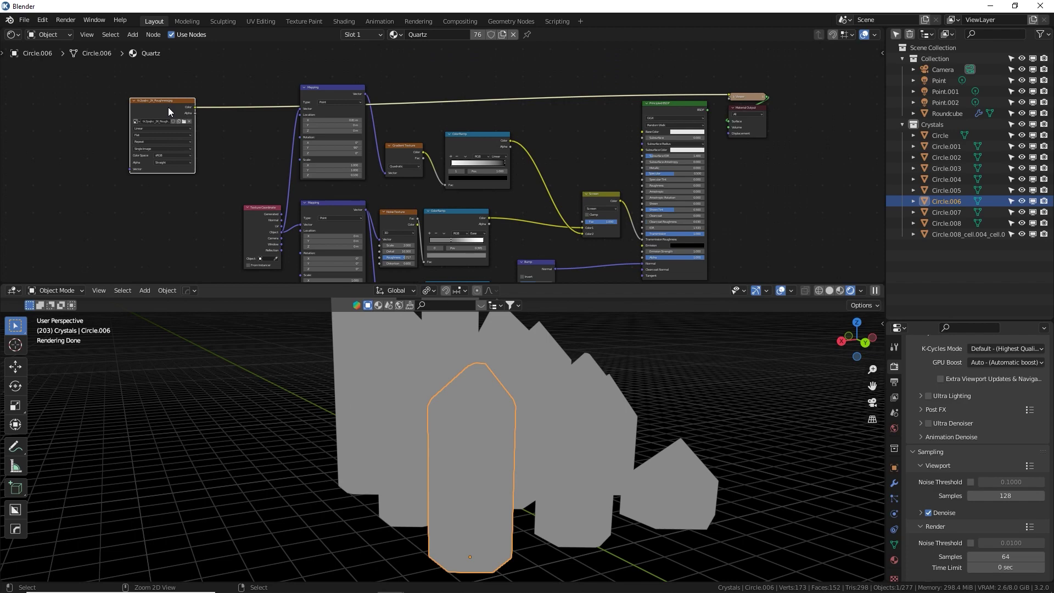
key("ctrl+t")
middle_click_drag(143, 155, 253, 163)
Step: Select all the crystals together and enter Edit Mode on them
key("Tab")
scroll(565, 394, "down", 3)
key("Tab")
middle_click_drag(564, 394, 566, 402)
middle_click_drag(491, 385, 510, 436)
key("a")
key("alt+a")
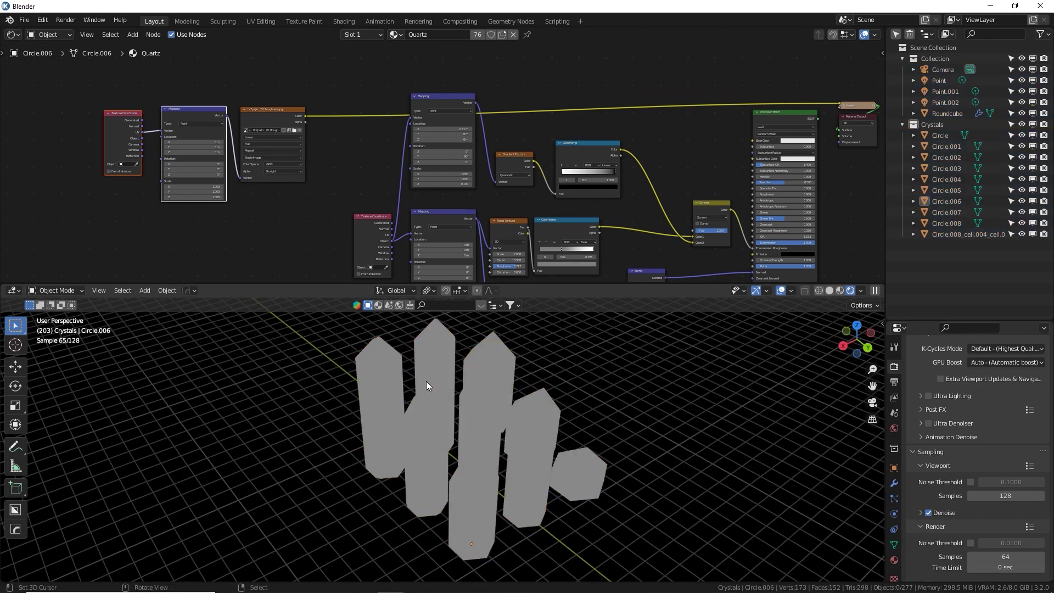
key("ctrl+b")
left_click_drag(327, 335, 609, 547)
key("ctrl+alt+b")
key("a")
key("Tab")
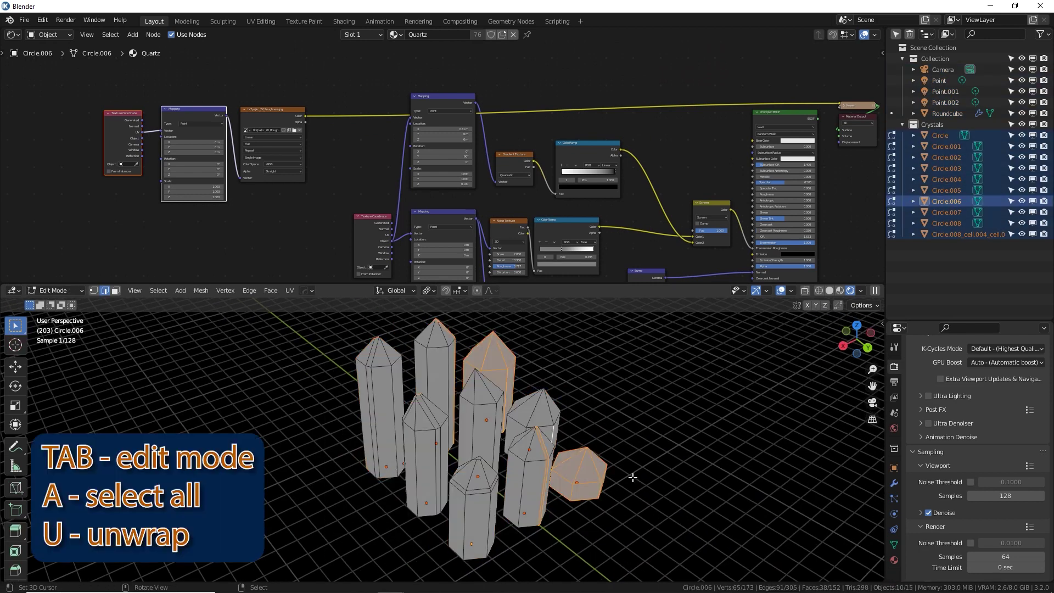
Step: Unwrap all faces of the crystals with Smart UV Project and inspect the texture in Object Mode
key("a")
key("u")
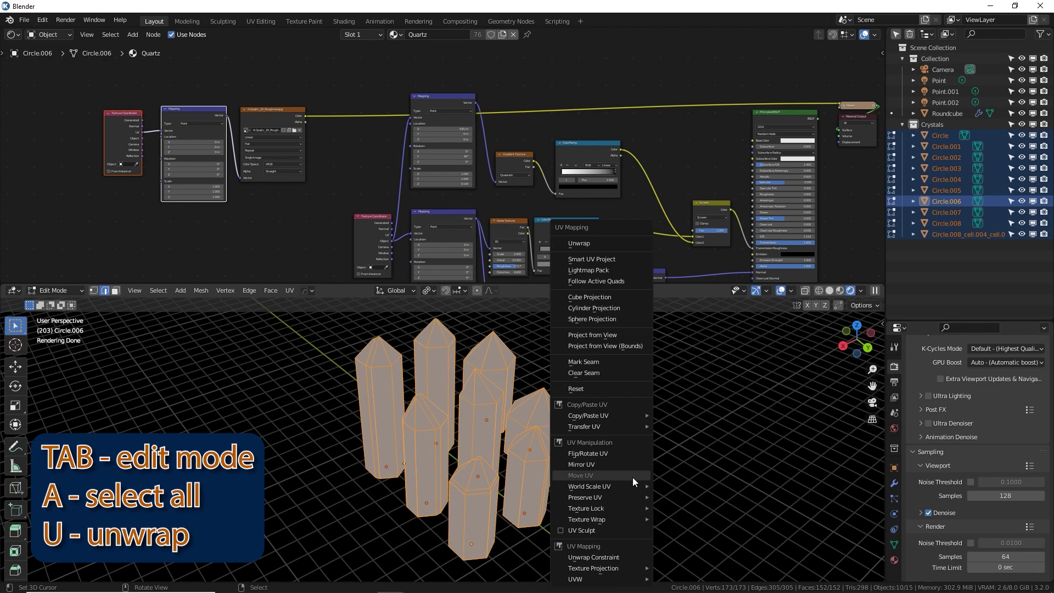
left_click(599, 259)
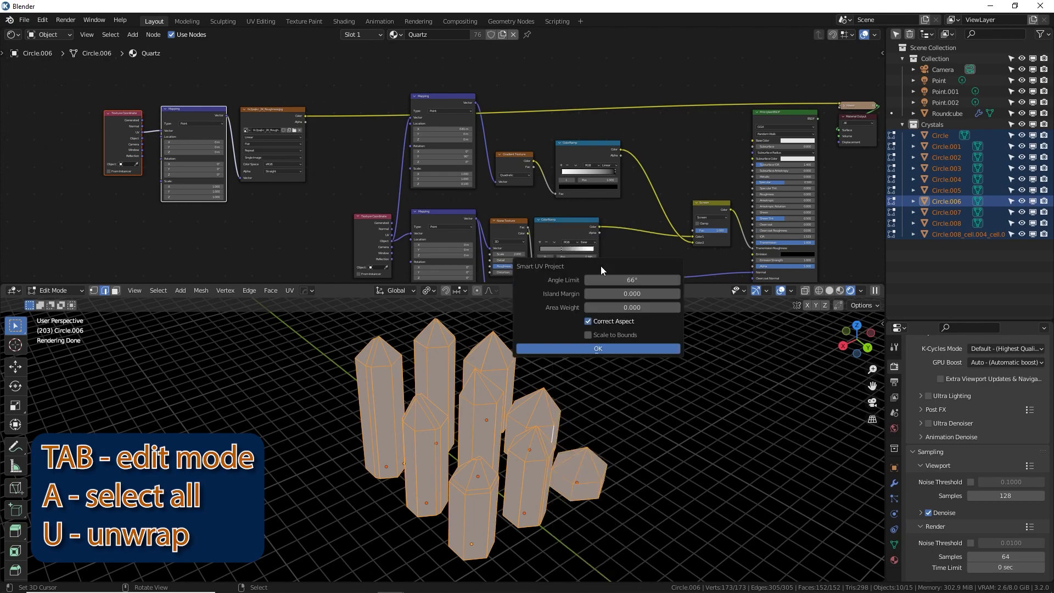
left_click(606, 349)
key("Tab")
middle_click_drag(545, 420, 606, 406)
scroll(550, 431, "up", 4)
Step: Unwrap all the crystals with Cube Projection and check the texture in Object Mode
key("Tab")
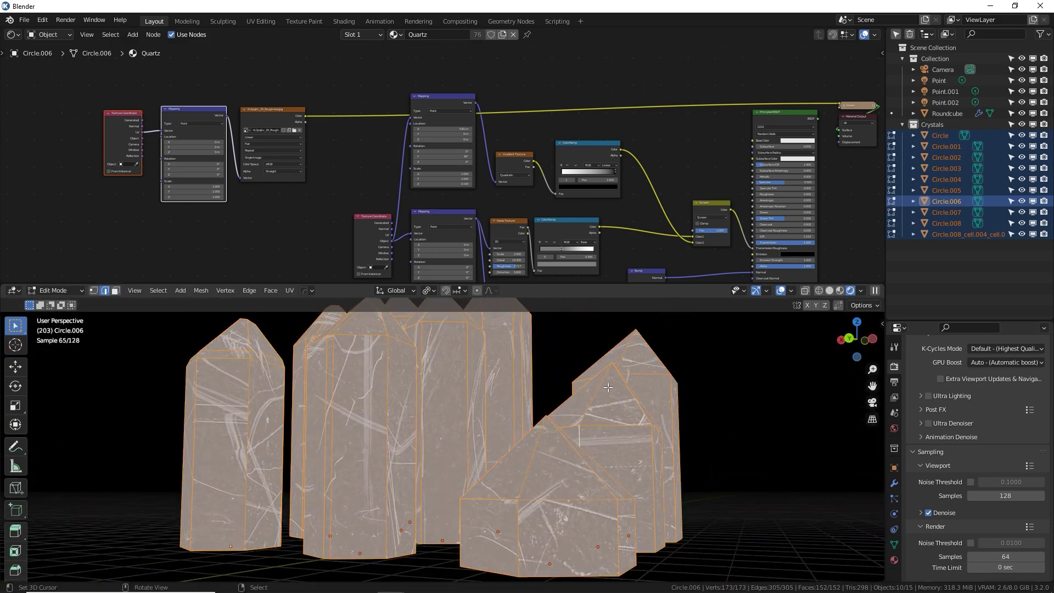
key("u")
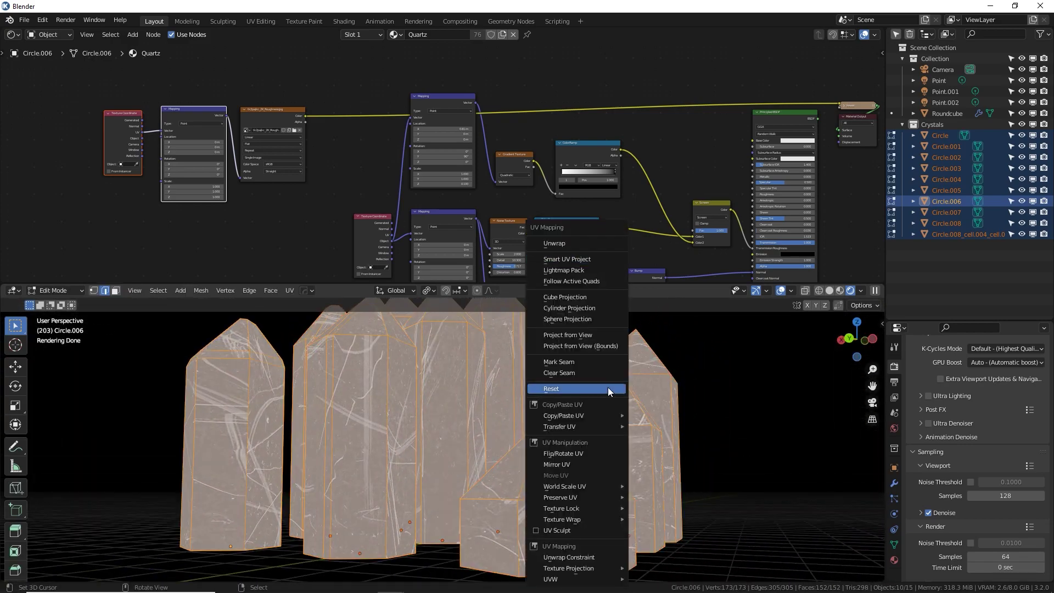
left_click(583, 294)
key("Tab")
middle_click_drag(592, 311, 517, 421)
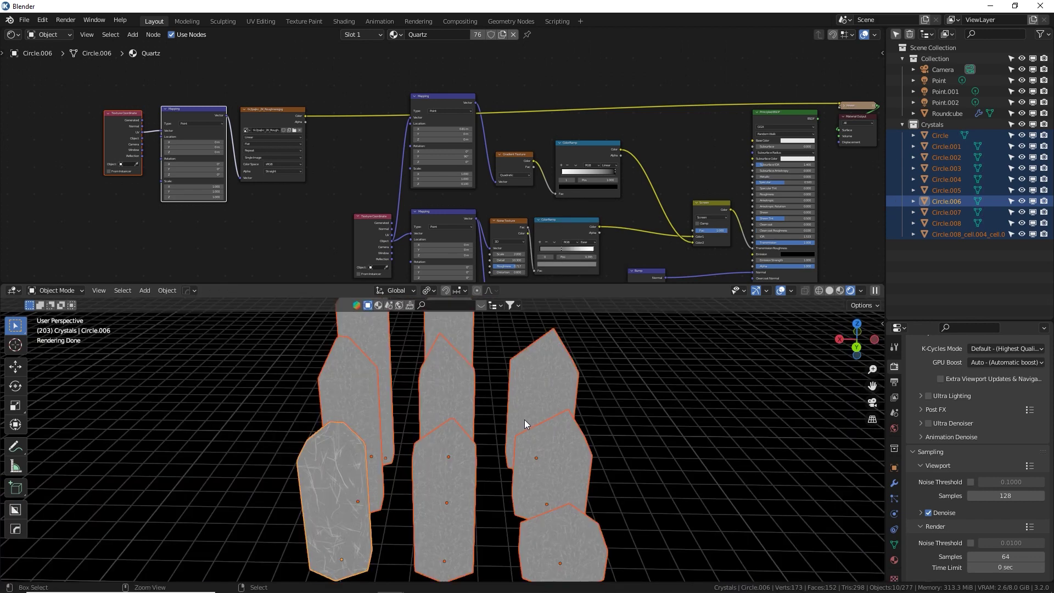
Step: Apply the scale of the selected crystals and unwrap them again with Cube Projection
key("ctrl+a")
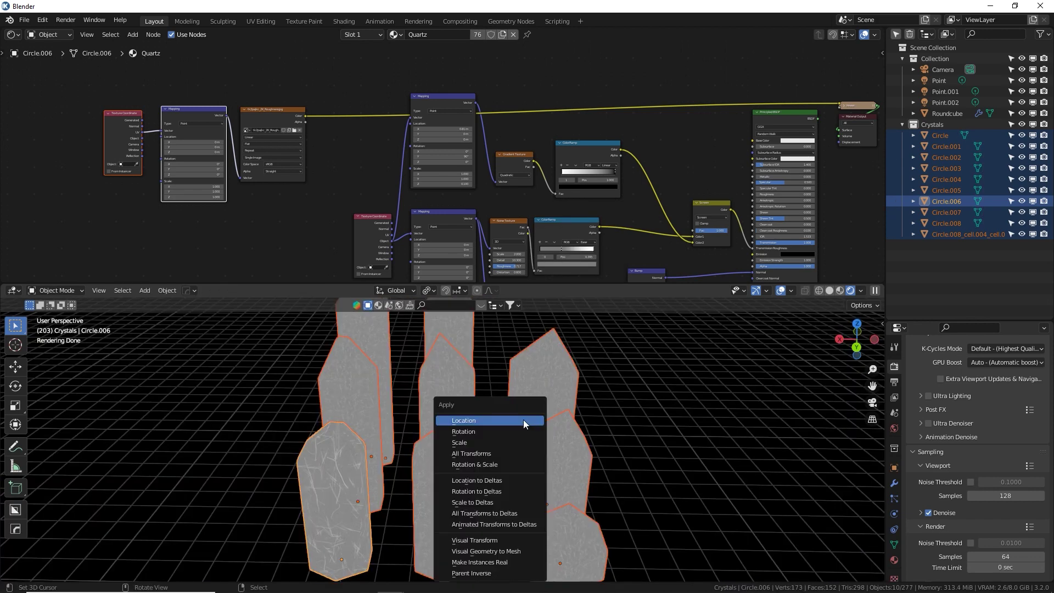
left_click(481, 444)
key("Tab")
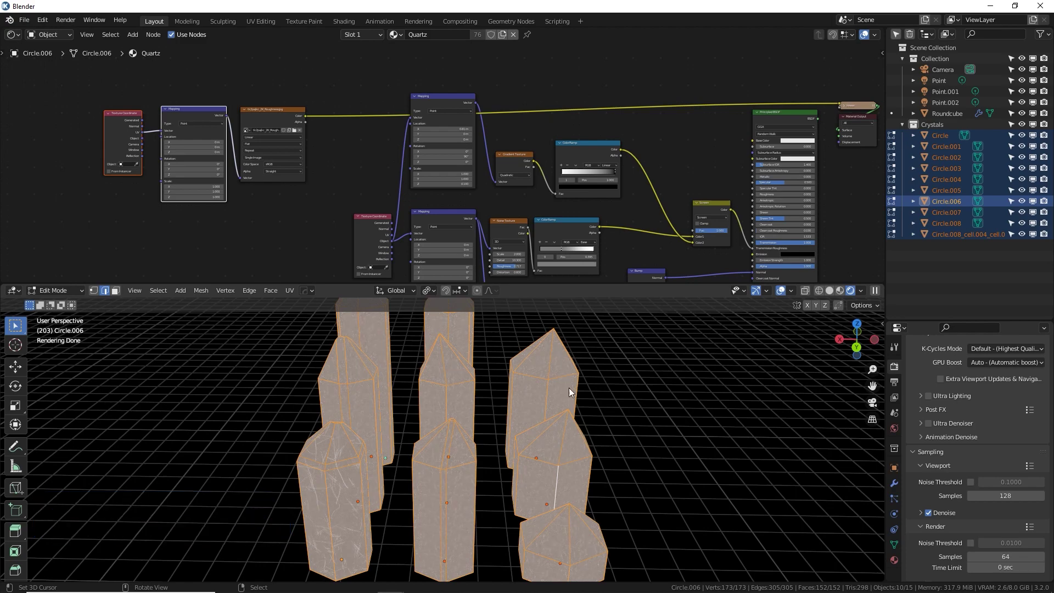
key("u")
left_click(528, 299)
key("Tab")
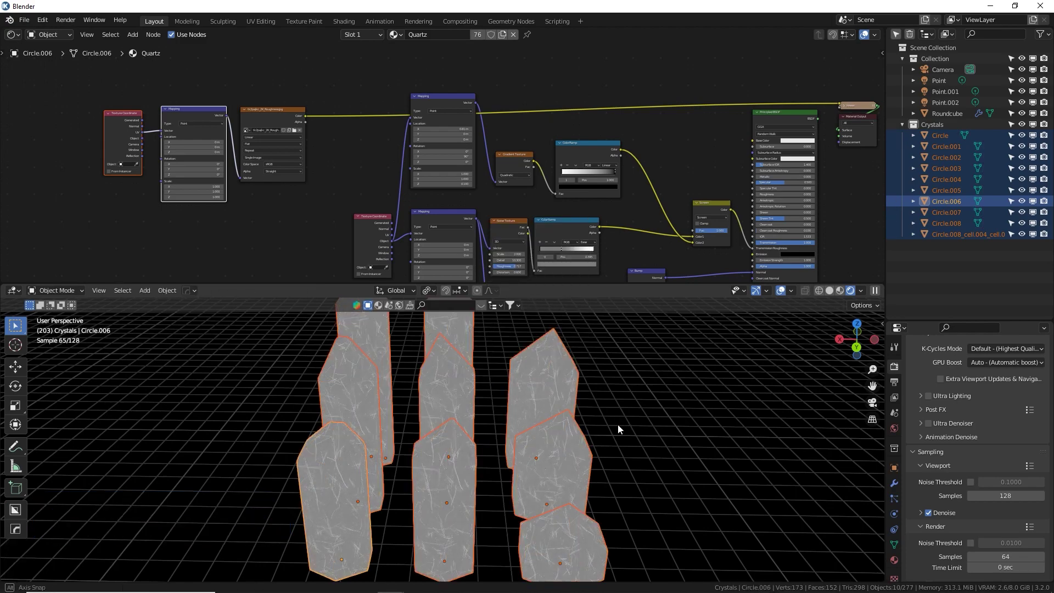
middle_click_drag(617, 425, 378, 417)
scroll(454, 397, "up", 3)
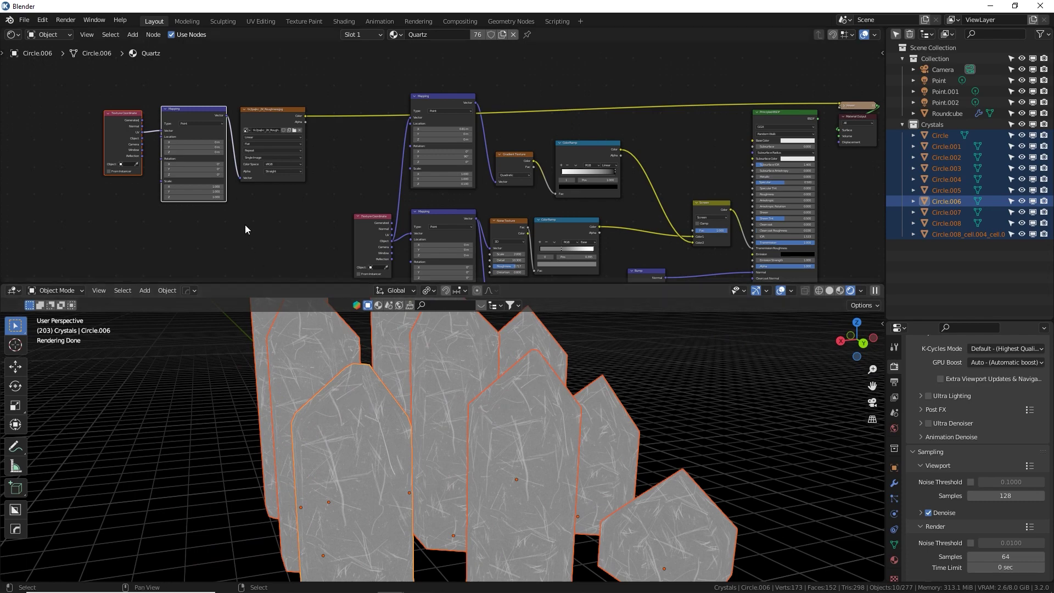
Step: Set the X and Y scale of the roughness image's Mapping node to 0.740
scroll(248, 222, "up", 6)
middle_click_drag(402, 219, 483, 248)
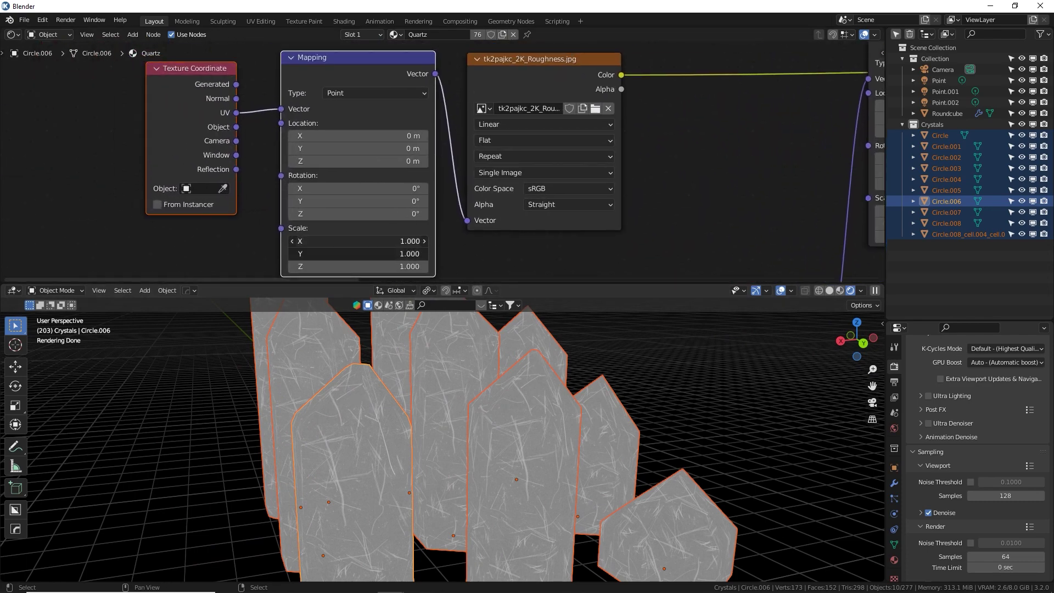
left_click_drag(379, 250, 357, 241)
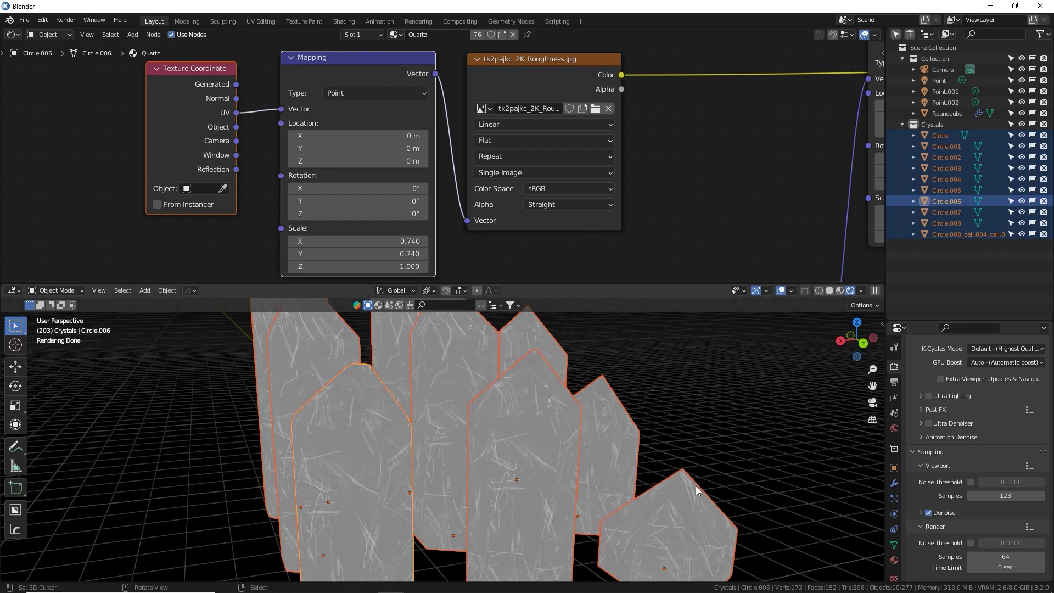
middle_click_drag(696, 485, 633, 479)
scroll(625, 216, "down", 4)
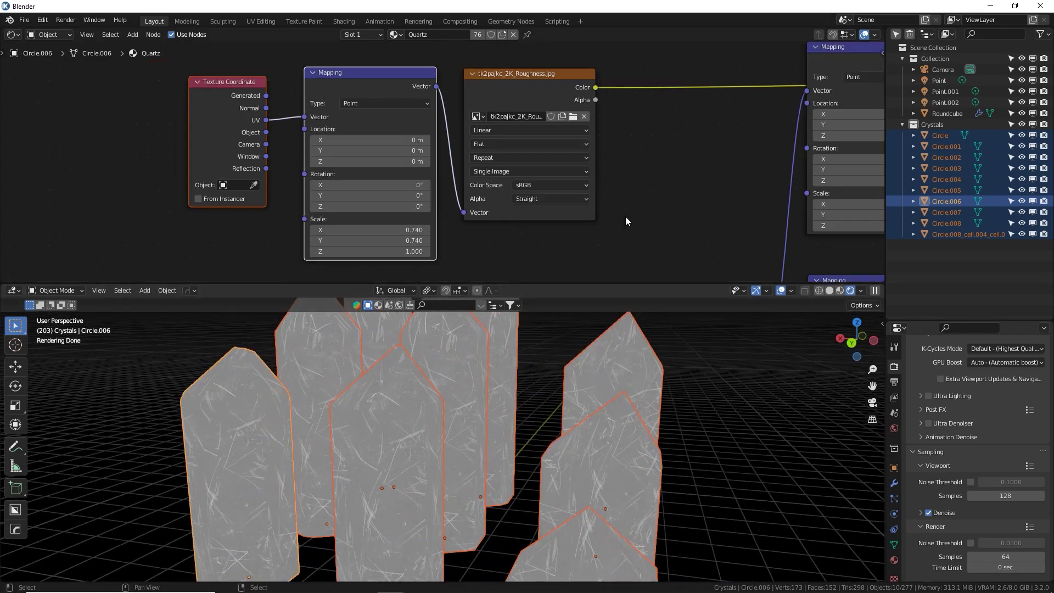
Step: Route the Principled BSDF back to the material output to view the full quartz shader on the crystals
middle_click_drag(625, 216, 445, 181)
middle_click_drag(864, 214, 641, 210)
middle_click_drag(730, 225, 692, 211)
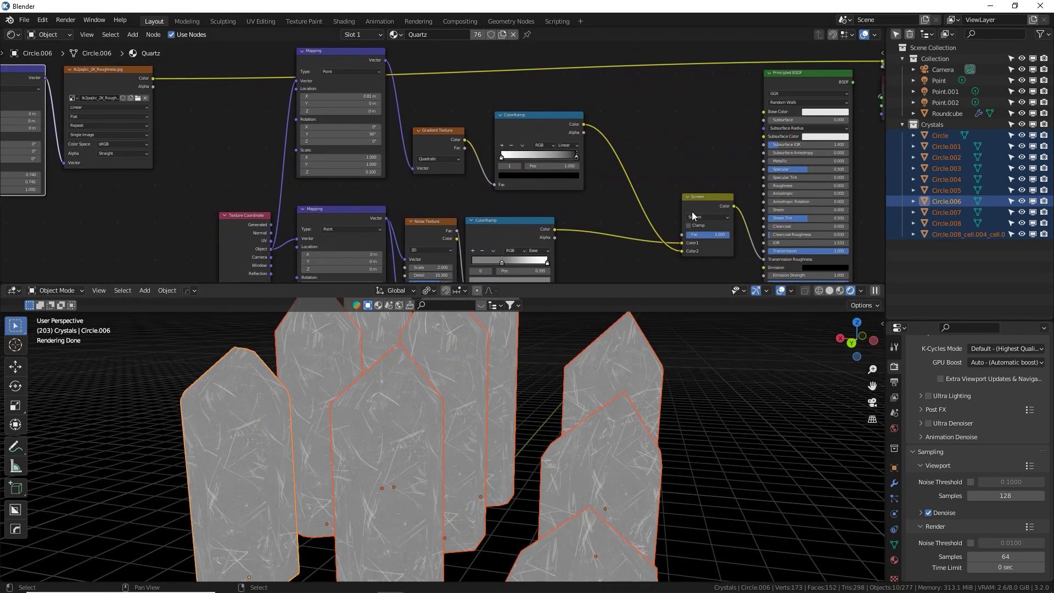
scroll(701, 210, "down", 1)
left_click_drag(820, 161, 726, 97)
left_click_drag(726, 98, 800, 104)
left_click(799, 104, "ctrl+shift")
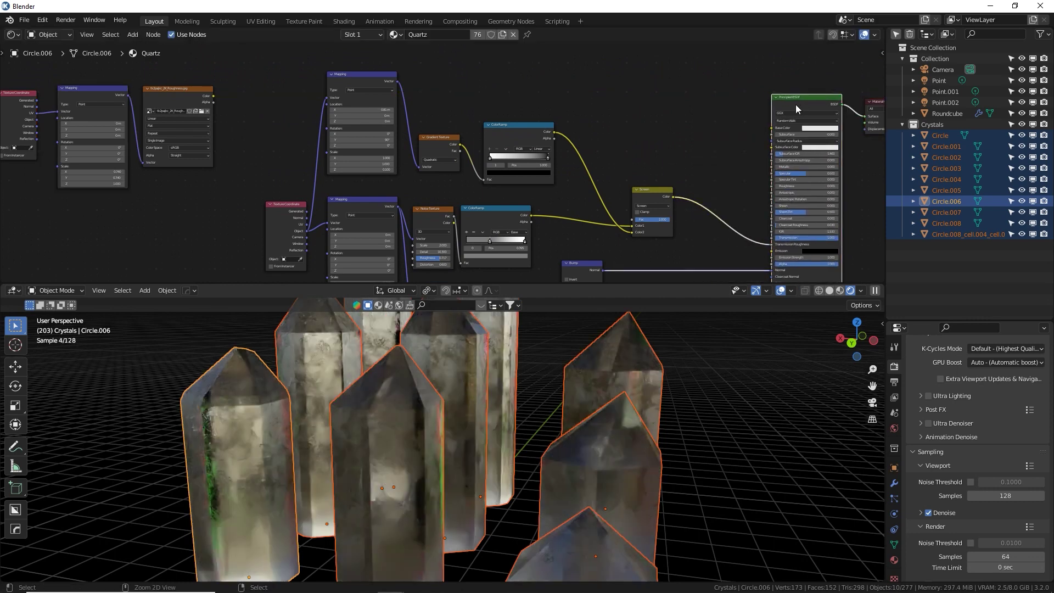
Step: Duplicate the Screen node into the Transmission Roughness link and connect the roughness image's Color to its Color2 input
left_click(639, 191)
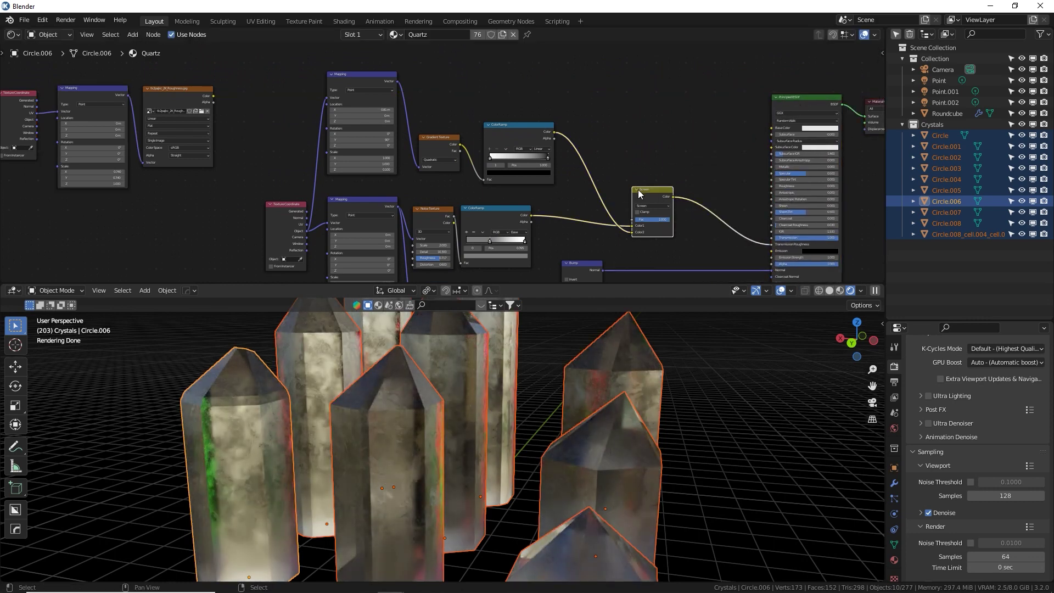
key("shift+d")
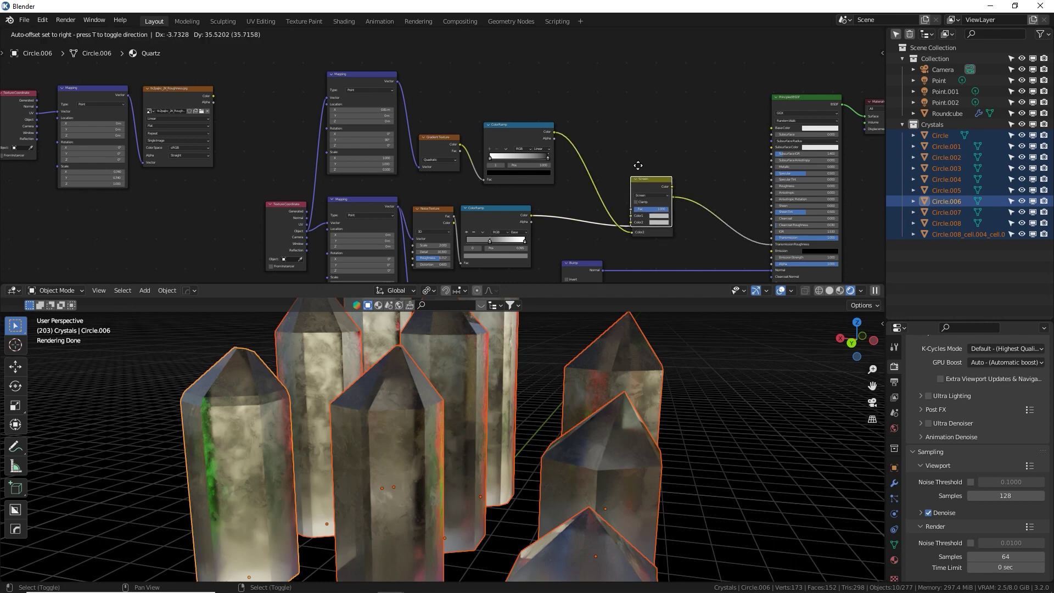
left_click(703, 192)
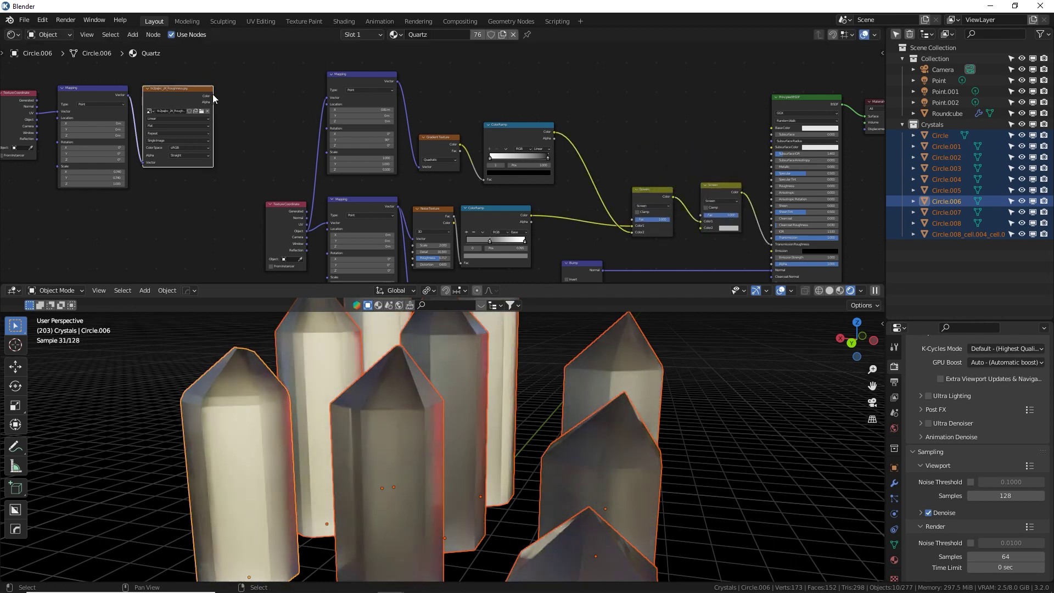
left_click_drag(213, 96, 700, 228)
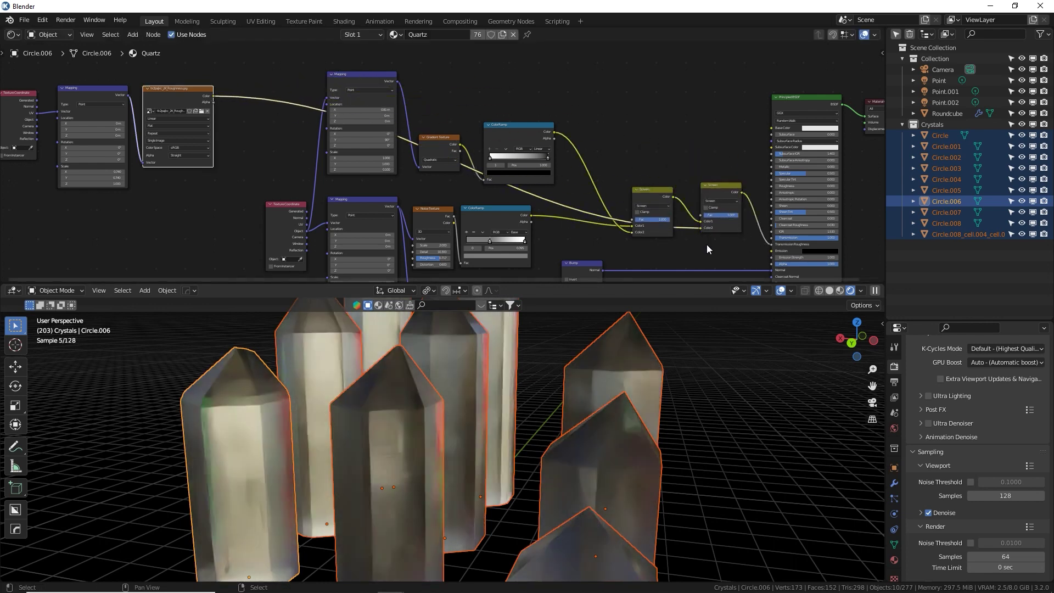
scroll(532, 240, "up", 3)
middle_click_drag(531, 237, 475, 172)
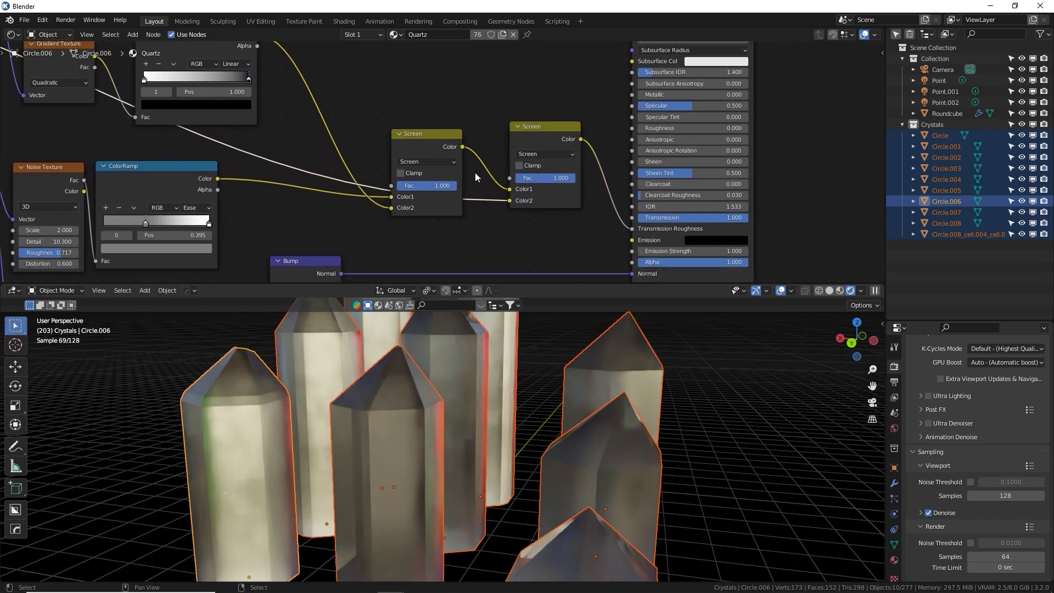
Step: Preview the roughness image and the second Screen node's output on the crystals
middle_click_drag(332, 147, 284, 60)
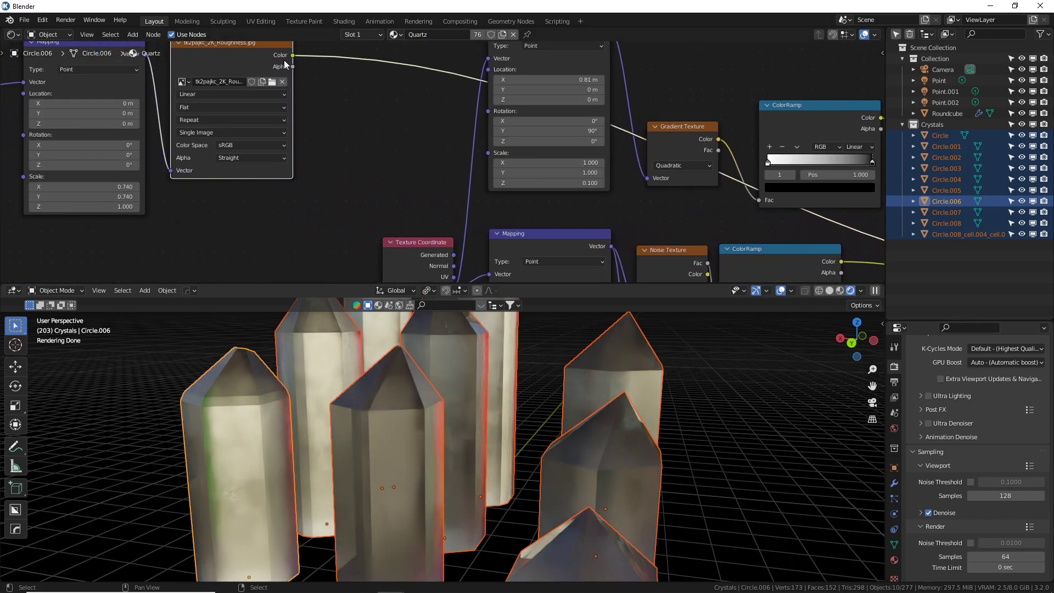
left_click(258, 53, "ctrl+shift")
middle_click_drag(669, 205, 545, 192)
middle_click_drag(716, 207, 558, 170)
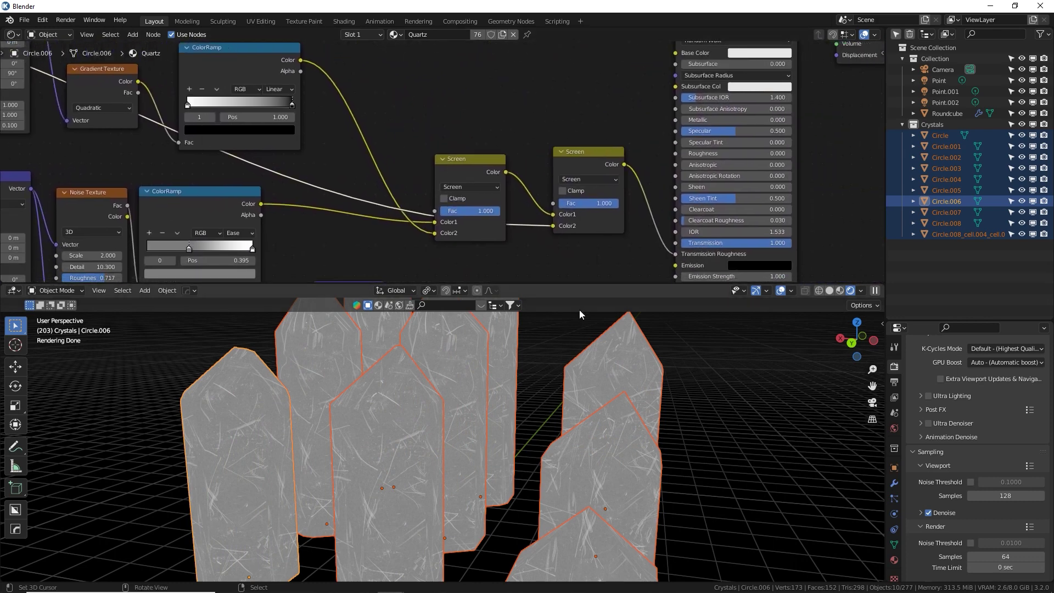
left_click(585, 179)
left_click(585, 179)
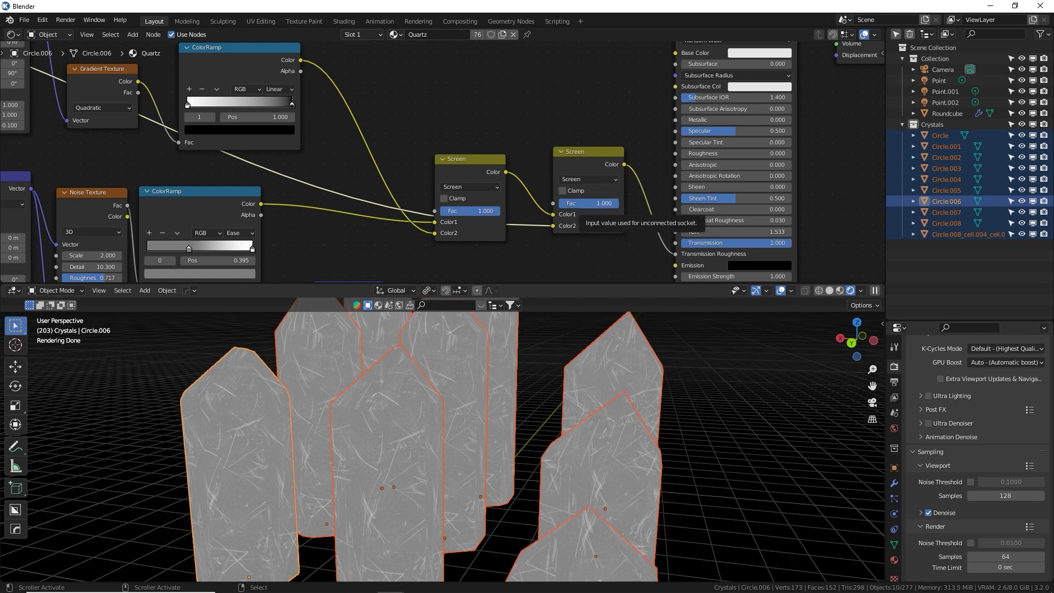
left_click(587, 165)
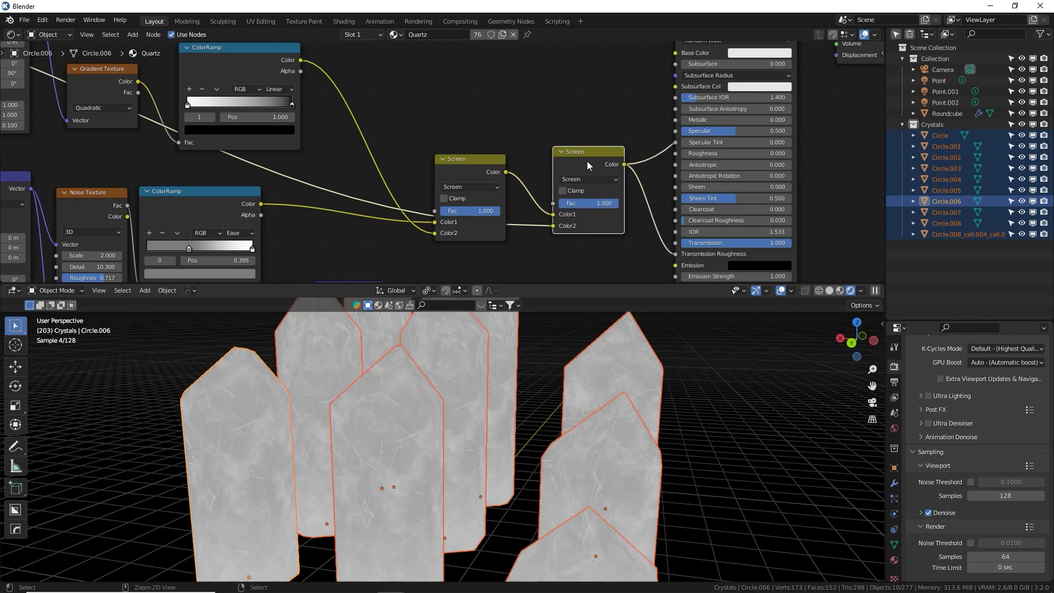
mouse_move(589, 204)
left_mouse_down()
mouse_move(529, 203)
mouse_move(603, 203)
left_mouse_up()
scroll(443, 123, "down", 4)
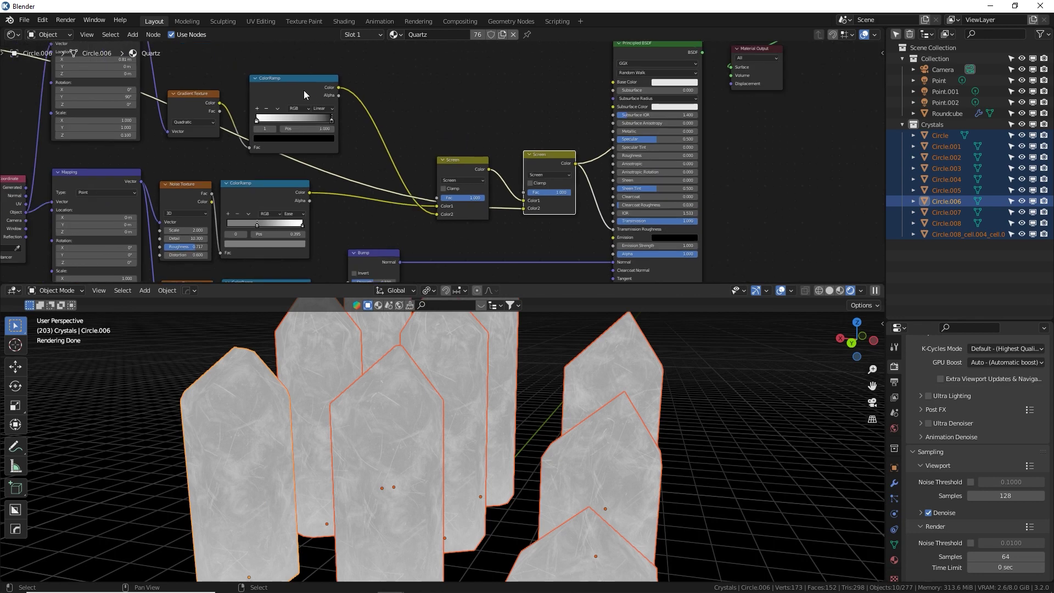
Step: Duplicate the gradient's ColorRamp into the link after the roughness image and make it run from black to white
left_click(304, 91)
middle_click_drag(385, 130, 714, 208)
key("shift+d")
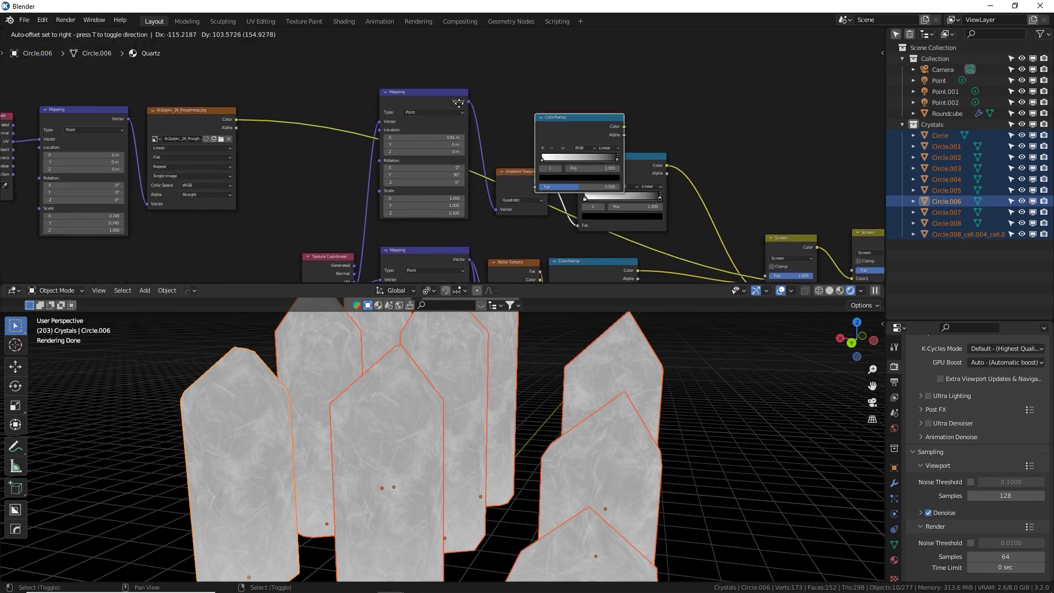
left_click(318, 145)
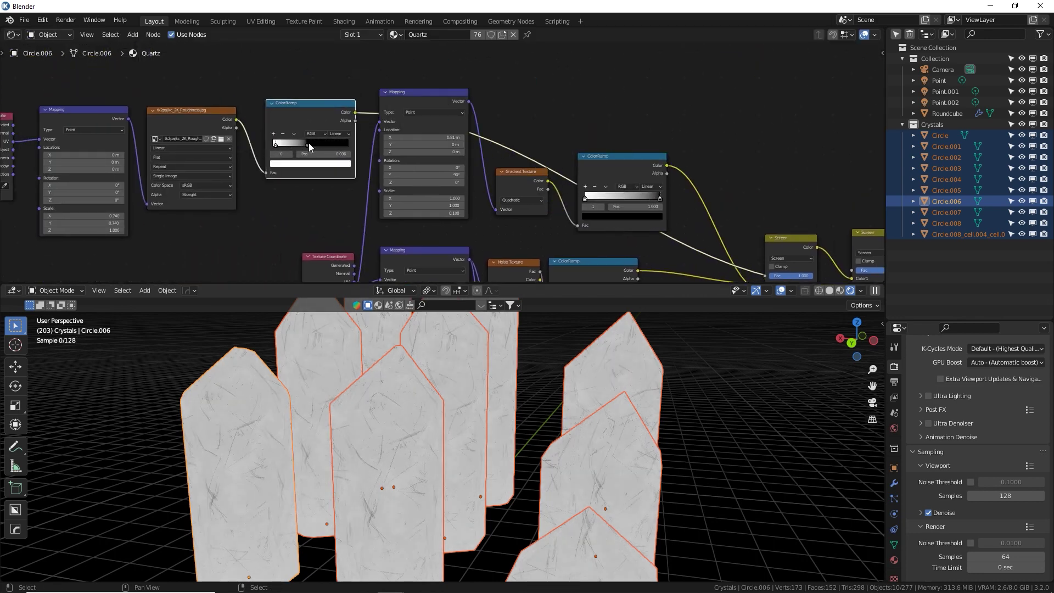
left_click_drag(308, 143, 275, 141)
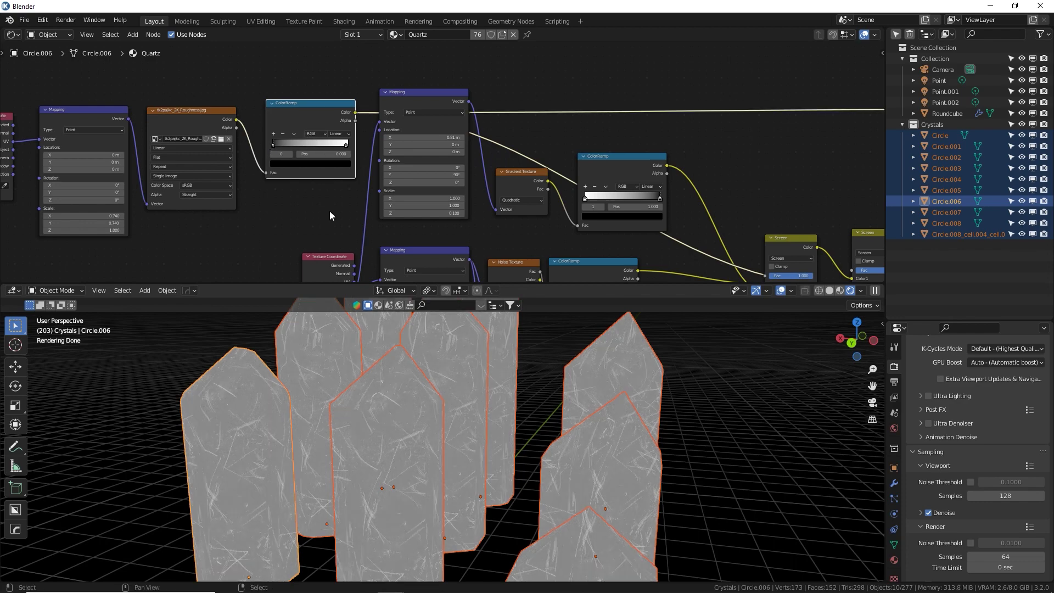
Step: Move the black stop of the roughness image's ColorRamp to position 0.291 to isolate the scratches
scroll(384, 382, "up", 4)
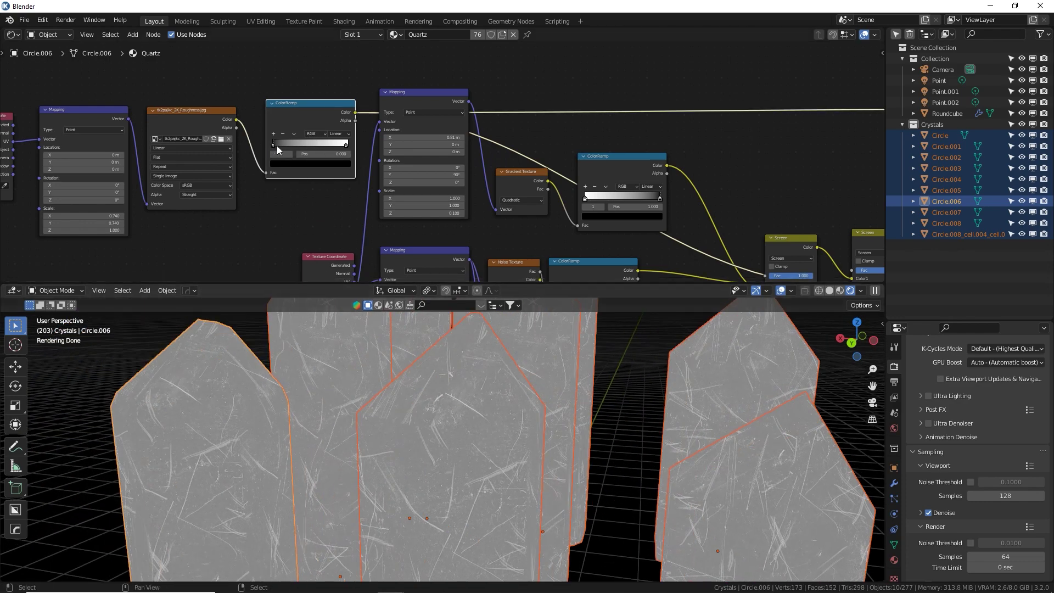
left_click_drag(278, 143, 298, 144)
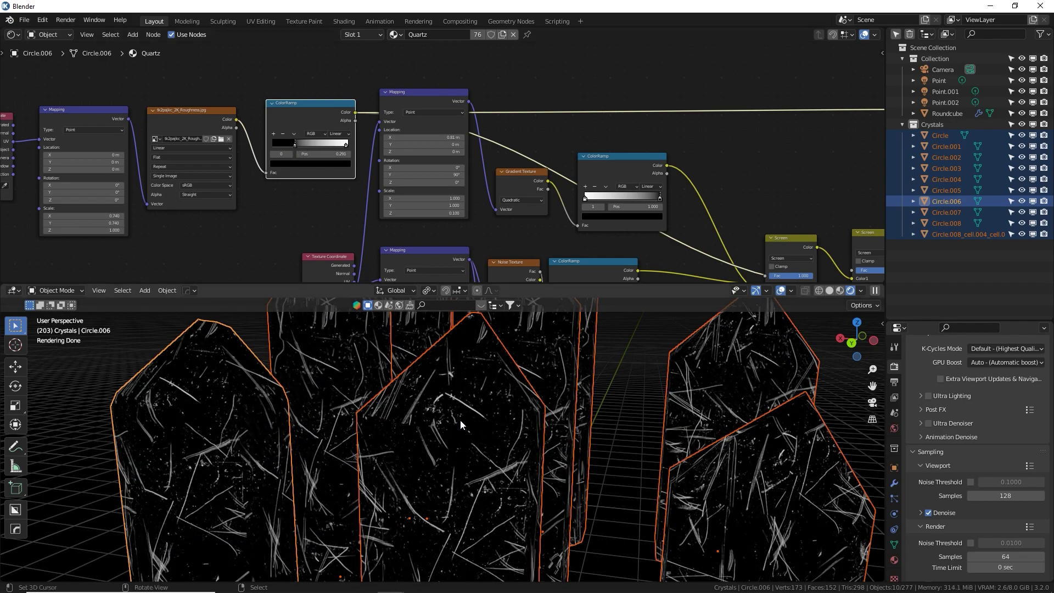
scroll(450, 417, "up", 6)
middle_click_drag(514, 416, 431, 401)
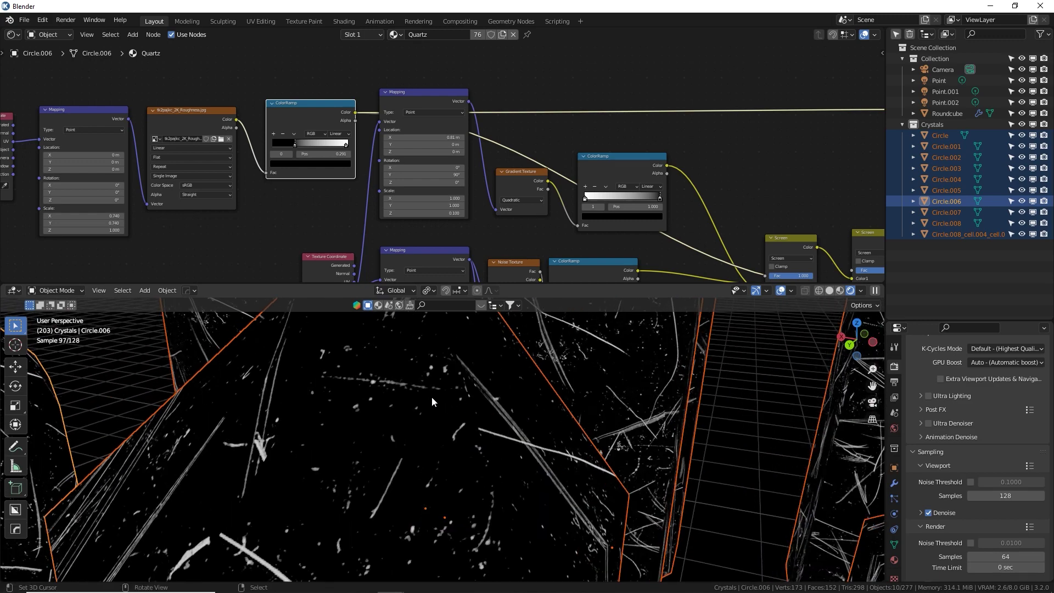
scroll(434, 391, "down", 5)
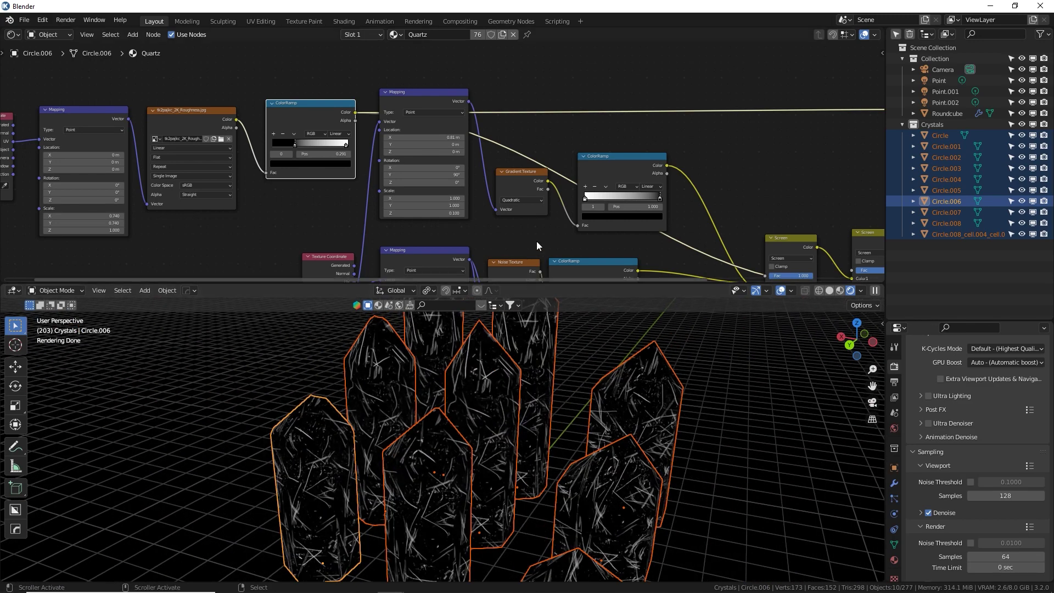
Step: Preview the second Screen node's combined output and inspect the scratches on the crystals up close
middle_click_drag(536, 241, 222, 139)
left_click(548, 156, "ctrl+shift")
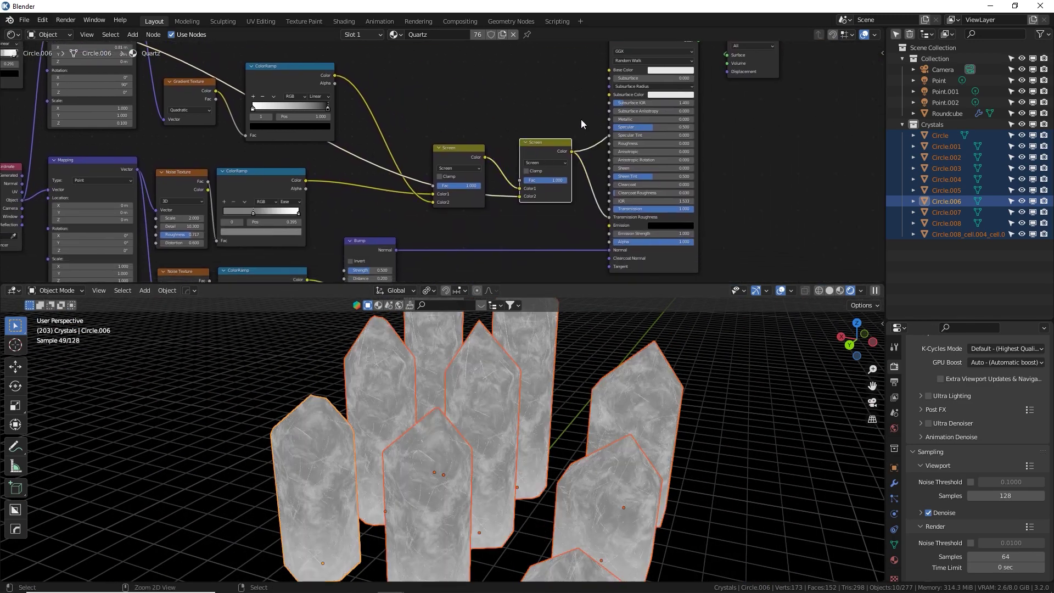
scroll(440, 163, "up", 2)
scroll(545, 461, "up", 5)
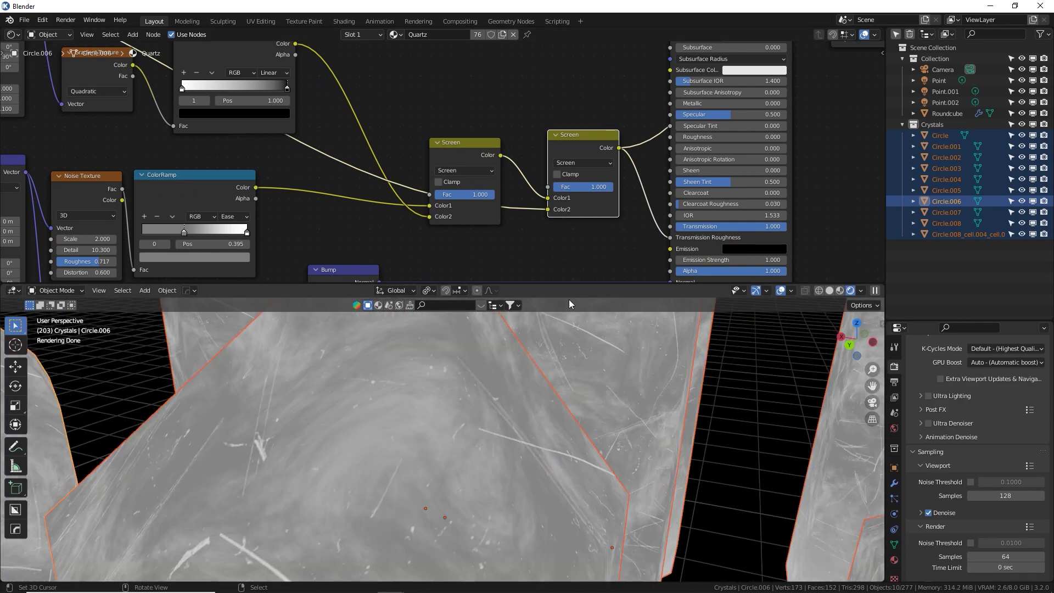
left_click_drag(597, 190, 544, 189)
key("Escape")
scroll(458, 380, "down", 3)
mouse_move(420, 392)
middle_mouse_down()
mouse_move(393, 398)
mouse_move(420, 393)
middle_mouse_up()
mouse_move(587, 187)
left_mouse_down()
mouse_move(530, 187)
mouse_move(587, 187)
left_mouse_up()
Step: Make room beside the Bump node and insert a duplicate of the Screen node between the lower noise ColorRamp and the Bump's Height
middle_click_drag(565, 228, 536, 128)
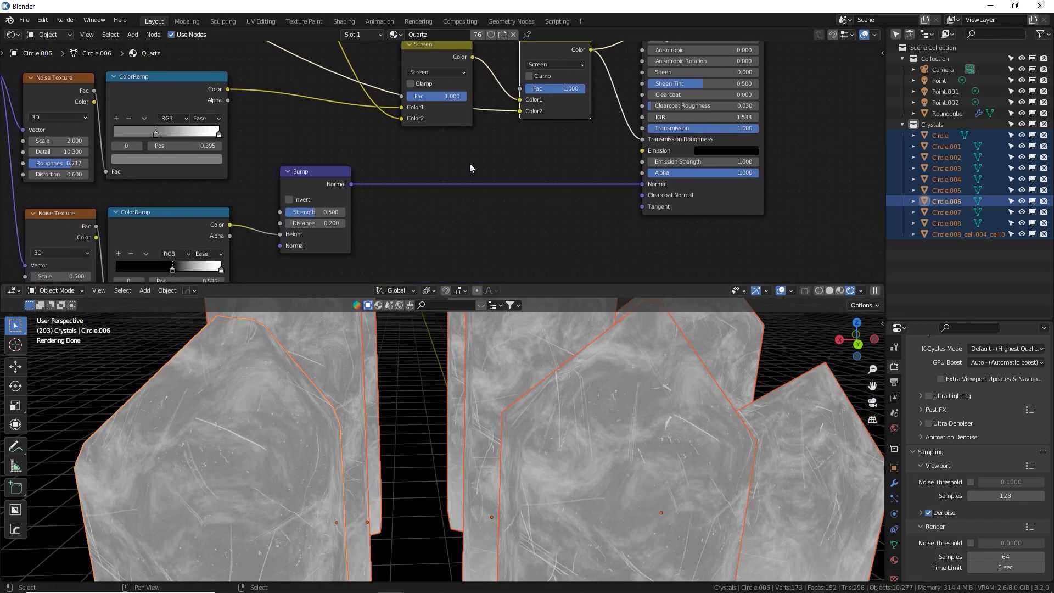
left_click(327, 178)
left_click_drag(327, 178, 535, 186)
left_click(557, 114)
key("shift+d")
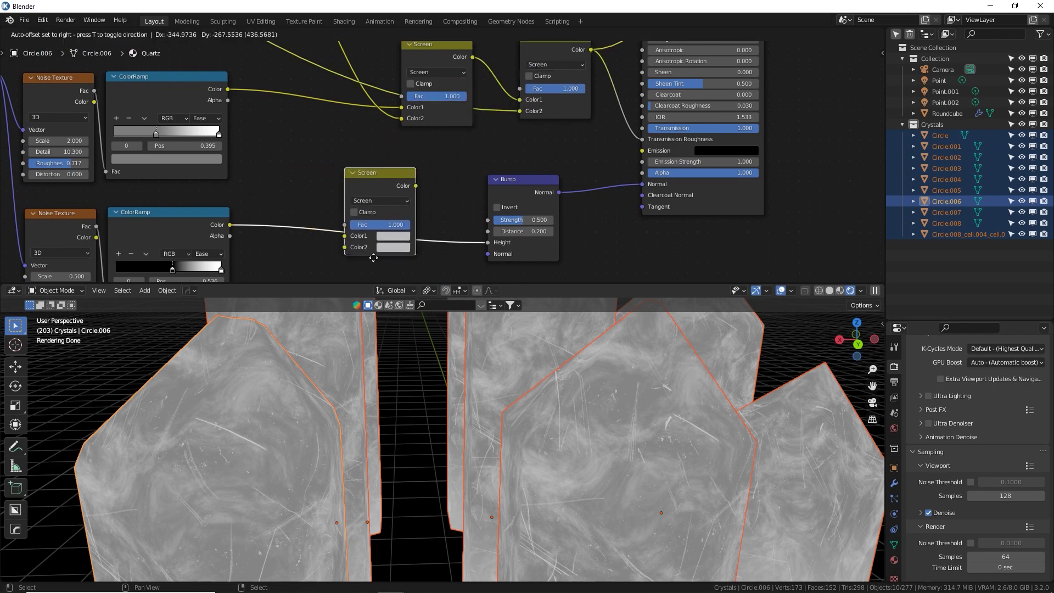
left_click(368, 260)
Step: Connect the roughness image's ColorRamp colour to the Color2 input of the bump's Screen node
middle_click_drag(465, 168, 558, 224)
scroll(439, 198, "down", 3)
middle_click_drag(184, 107, 408, 165)
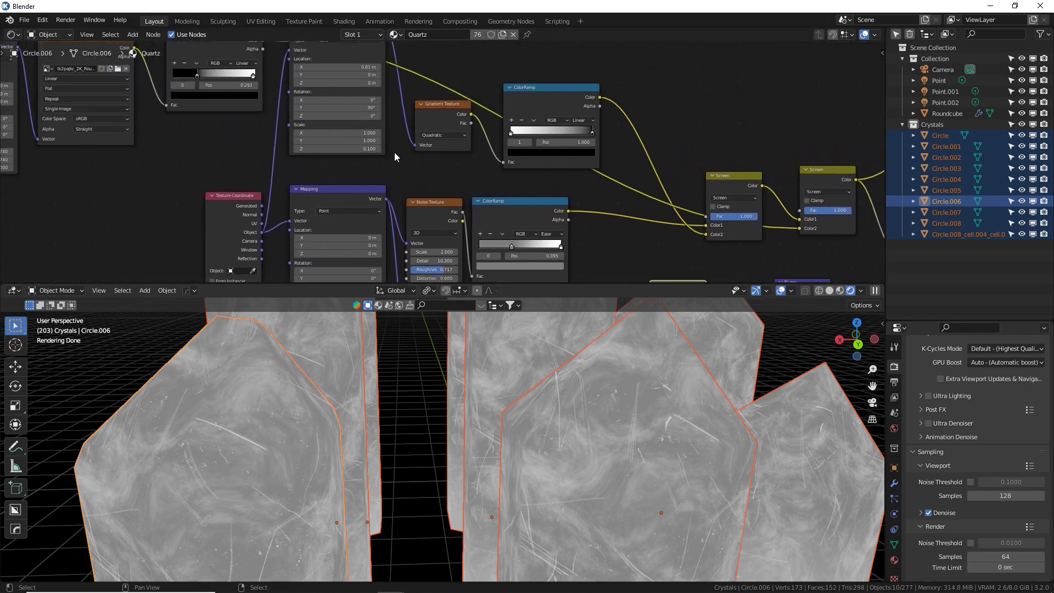
middle_click_drag(272, 50, 339, 112)
left_click_drag(317, 104, 581, 154)
middle_click_drag(611, 171, 551, 228)
scroll(551, 231, "up", 6)
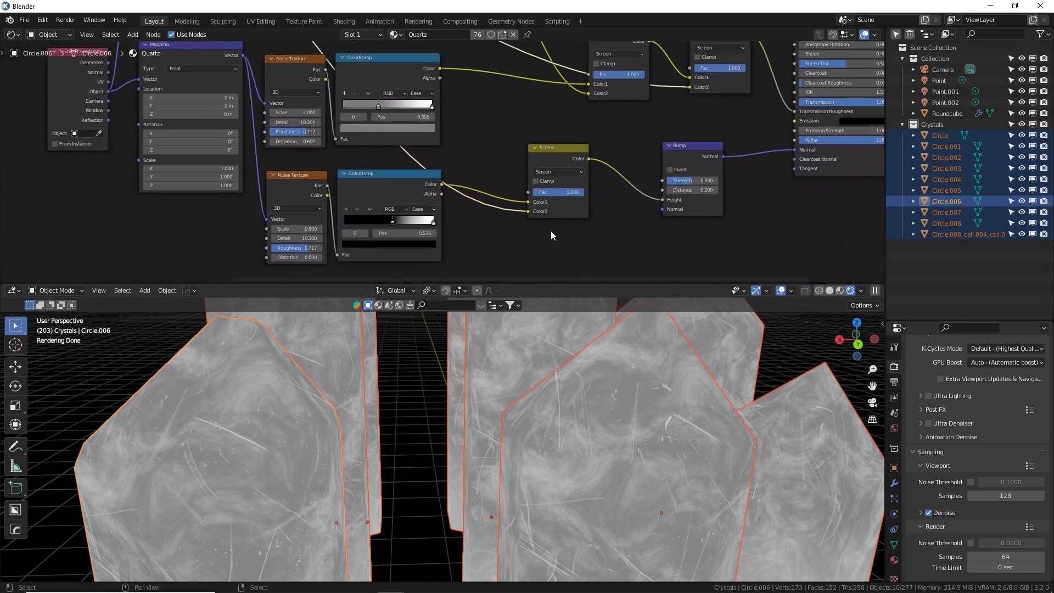
Step: Set the bump's Screen factor to 0.967 while previewing its output, and return the preview to the full Principled shader
middle_click_drag(637, 205, 574, 203)
left_click(558, 156, "ctrl+shift")
left_click_drag(573, 204, 494, 204)
middle_click_drag(563, 411, 533, 392)
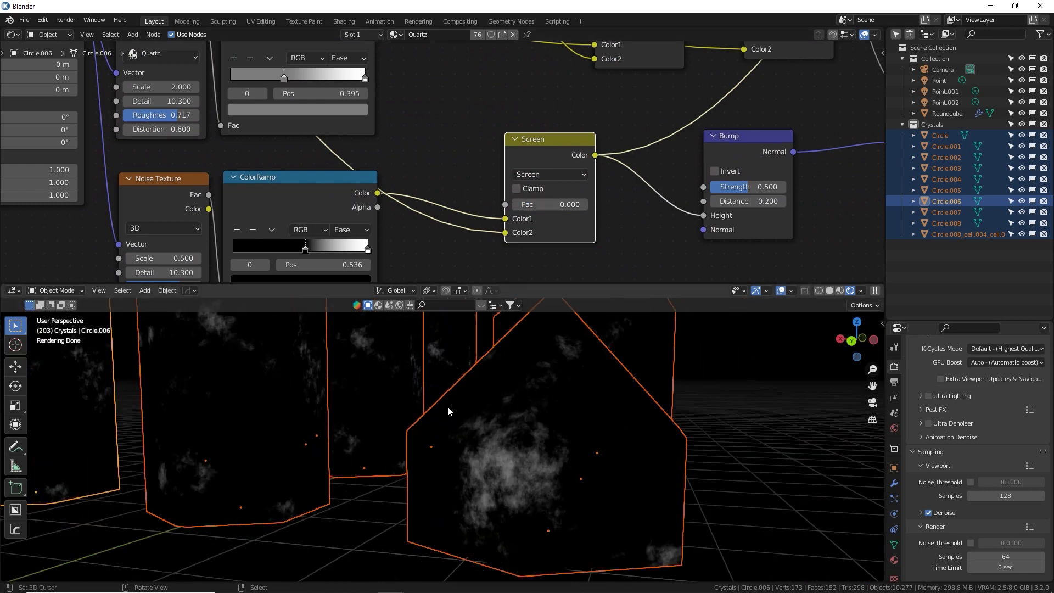
middle_click_drag(447, 407, 517, 419)
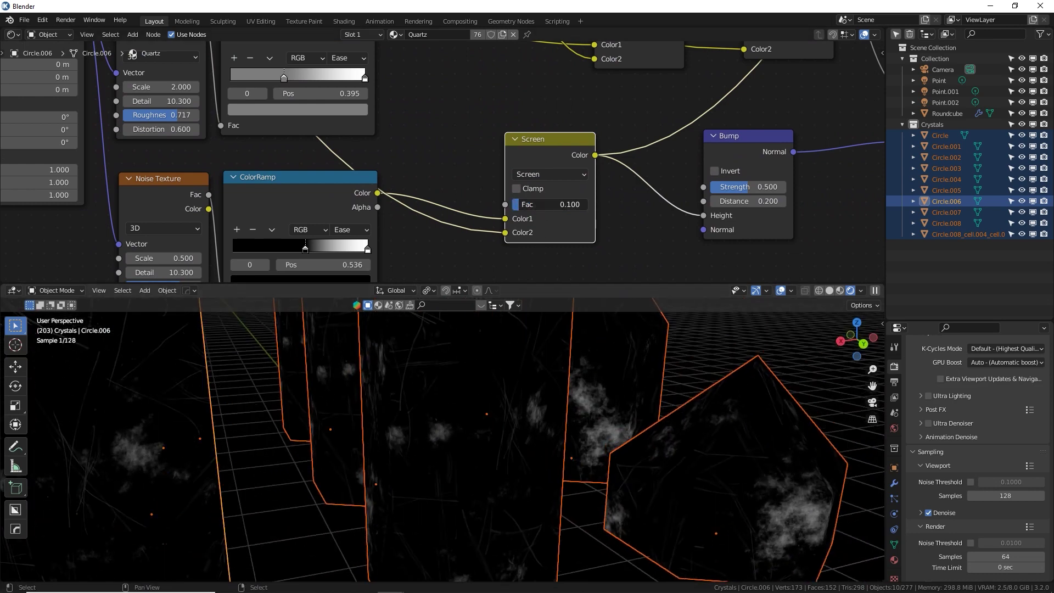
left_click_drag(542, 204, 613, 204)
middle_click_drag(598, 230, 389, 255)
left_click(790, 175, "ctrl+shift")
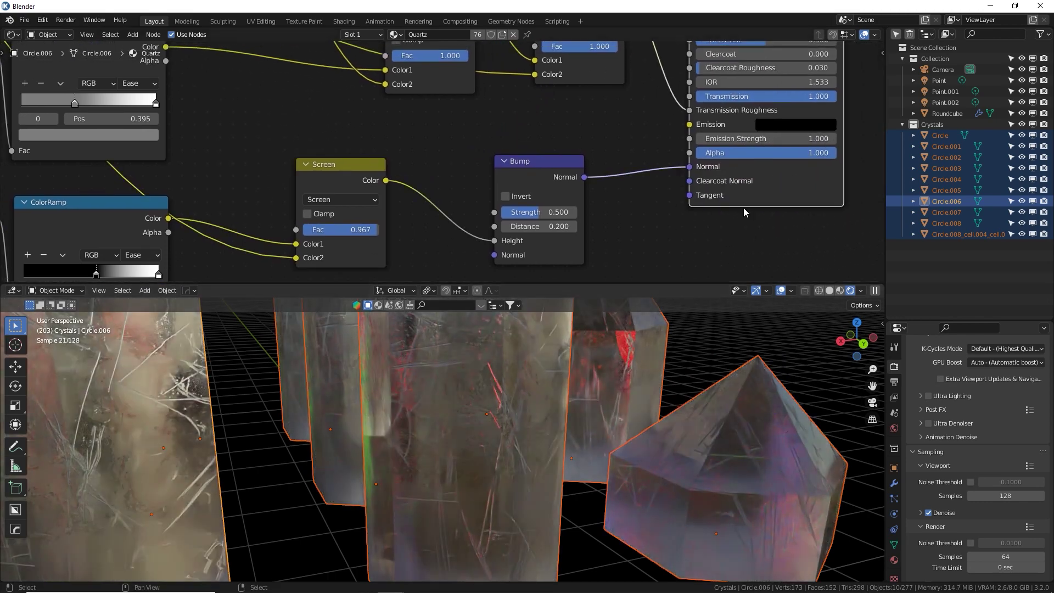
scroll(644, 387, "down", 3)
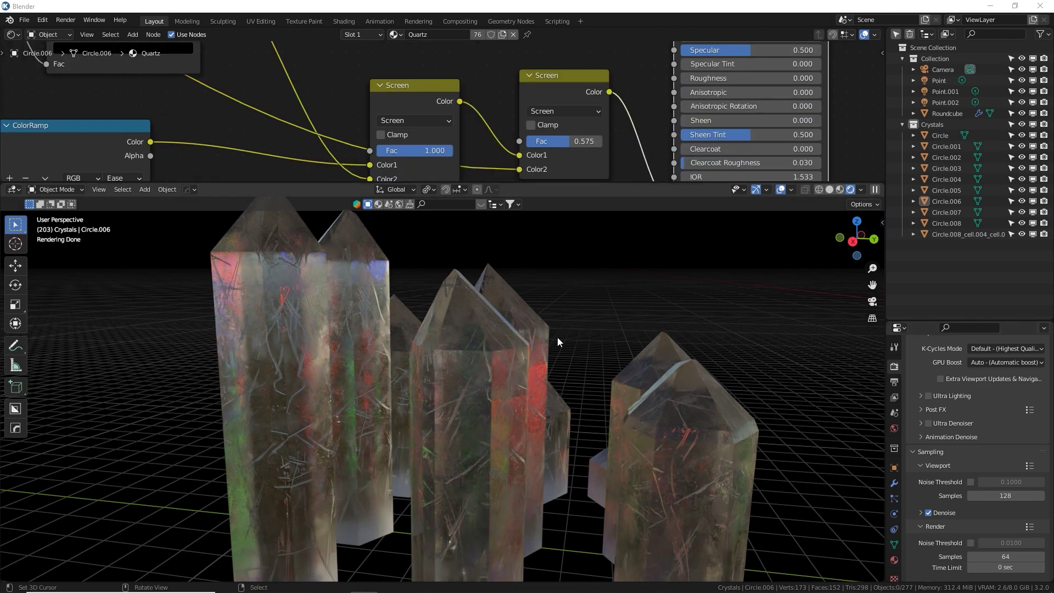
Step: Adjust the transmission roughness Screen factor, try 0.158 on the bump's Screen node, and set the bump's factor to 1.000
middle_click_drag(615, 141, 617, 114)
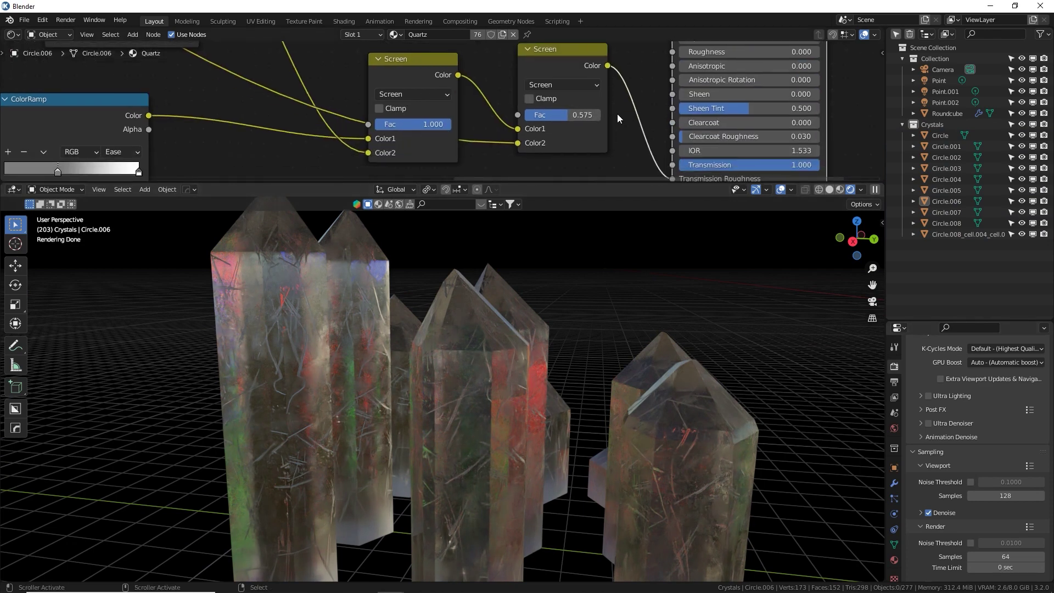
scroll(601, 131, "down", 2)
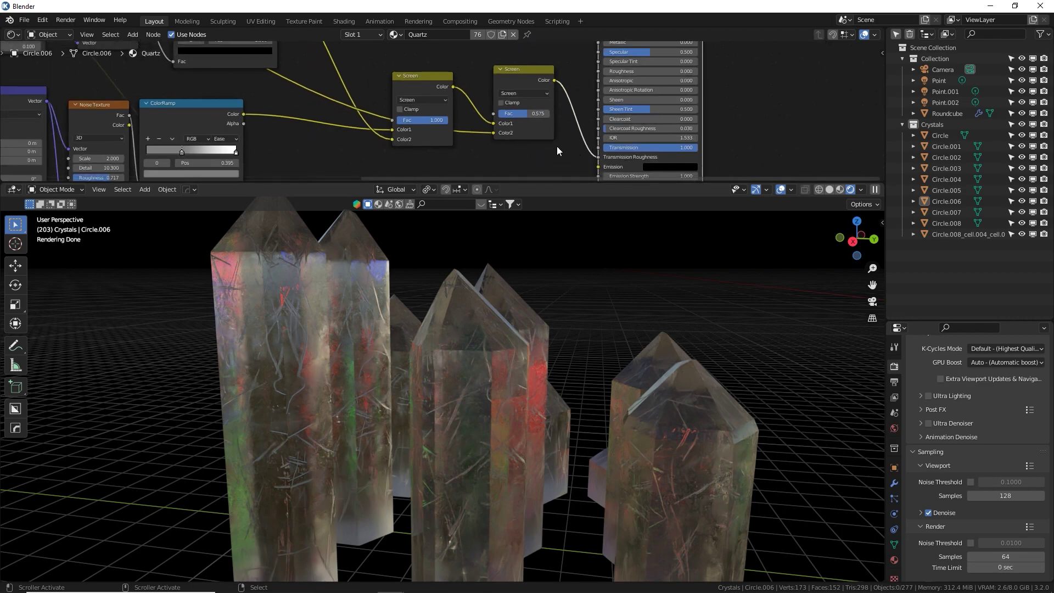
scroll(556, 146, "up", 2)
mouse_move(571, 114)
left_mouse_down()
mouse_move(539, 114)
mouse_move(584, 115)
left_mouse_up()
middle_click_drag(566, 105, 796, 61)
left_click_drag(584, 113, 519, 113)
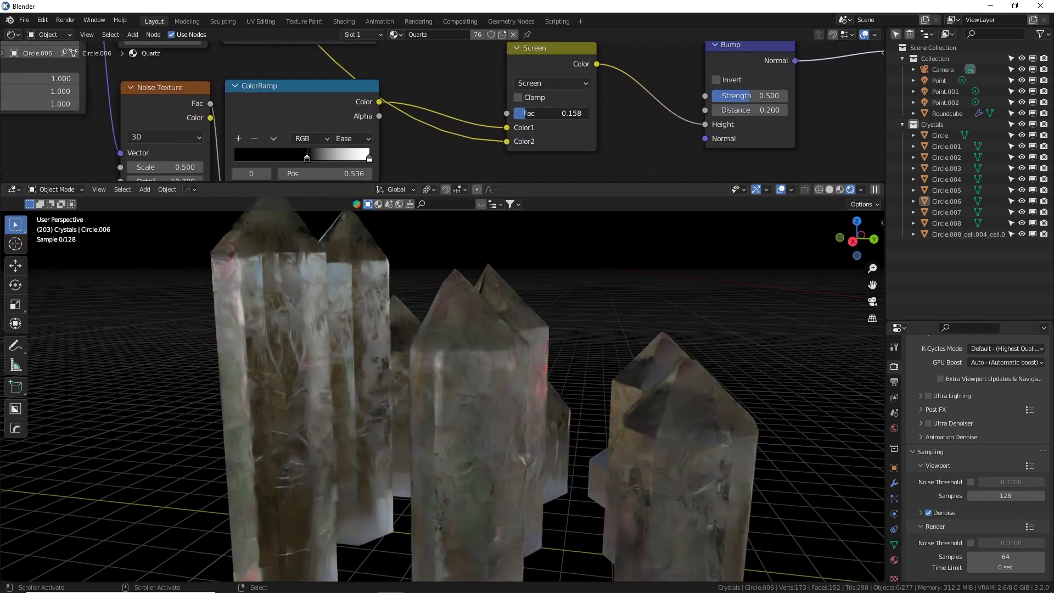
middle_click_drag(316, 268, 383, 308)
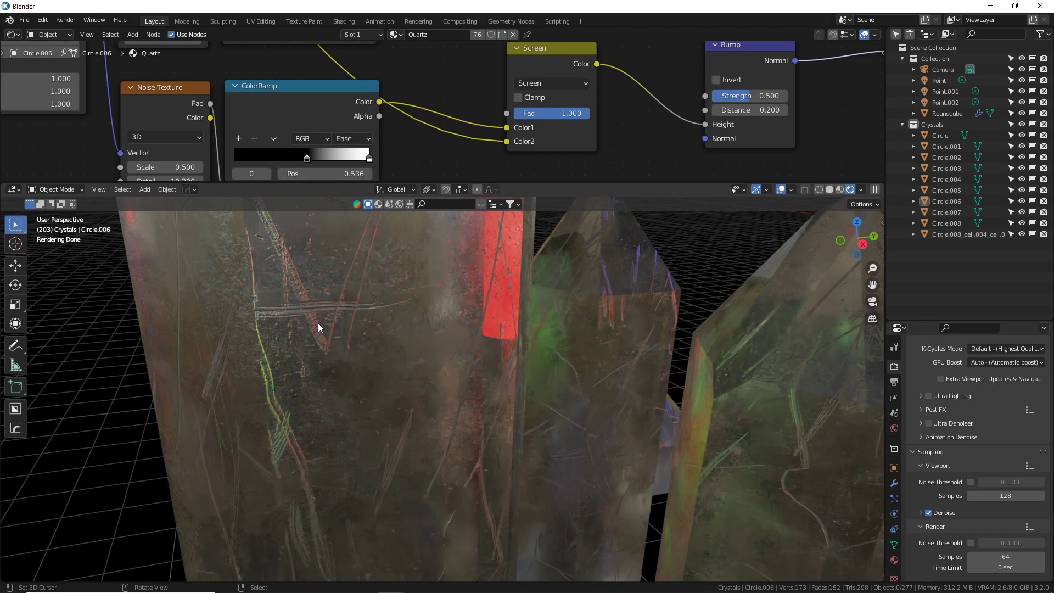
scroll(314, 330, "down", 3)
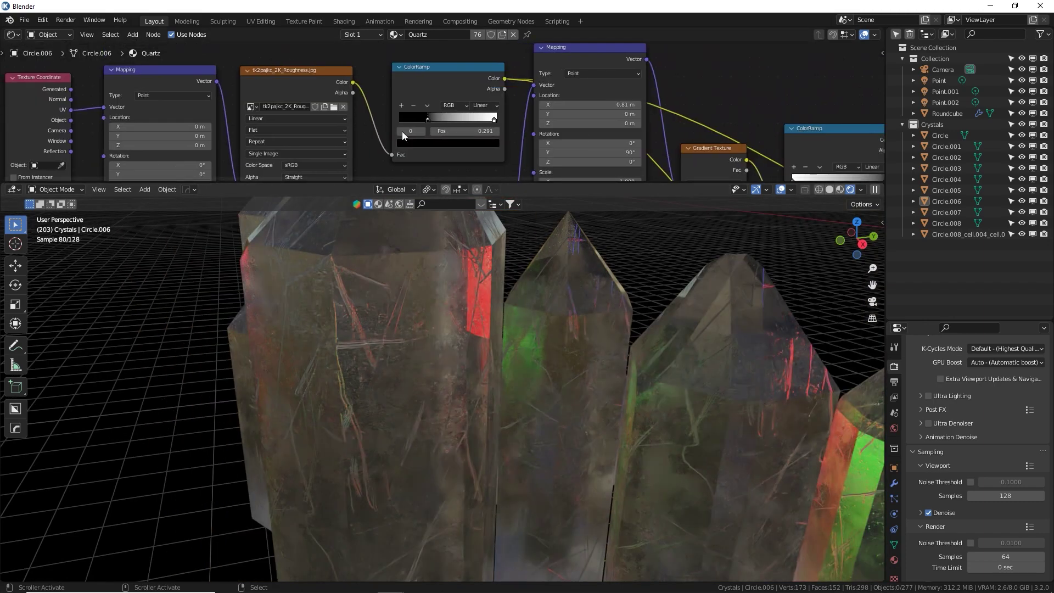
Step: Set the roughness image's mapping scale to 0.940 on X and Y and shift its ColorRamp's black stop toward white
middle_click_drag(401, 131, 430, 49)
mouse_move(223, 121)
left_mouse_down()
mouse_move(224, 131)
mouse_move(242, 131)
left_mouse_up()
middle_click_drag(426, 124, 363, 162)
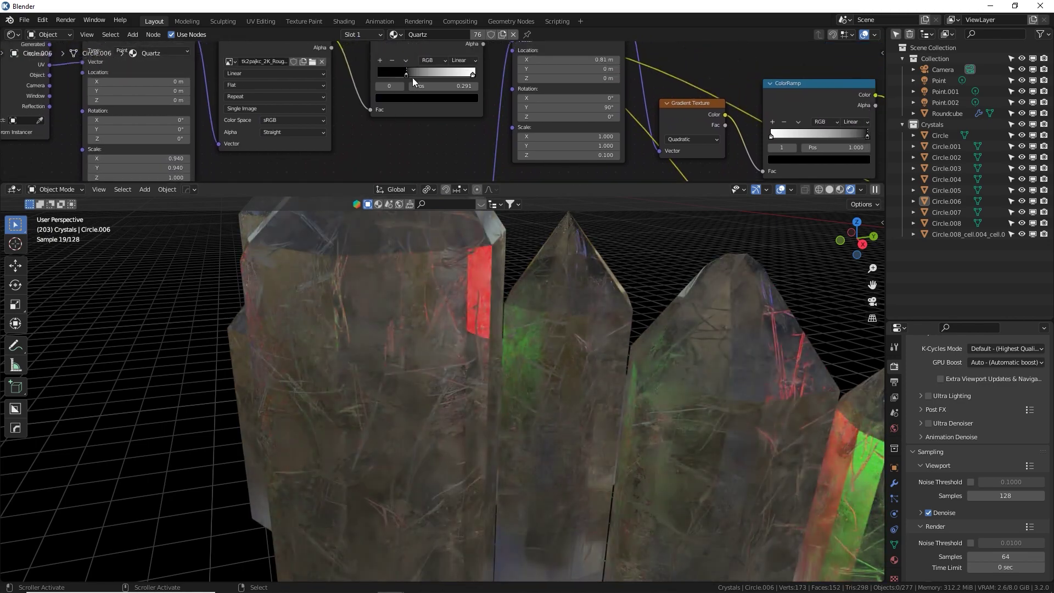
left_click_drag(405, 76, 427, 75)
left_click(465, 108, "ctrl+shift")
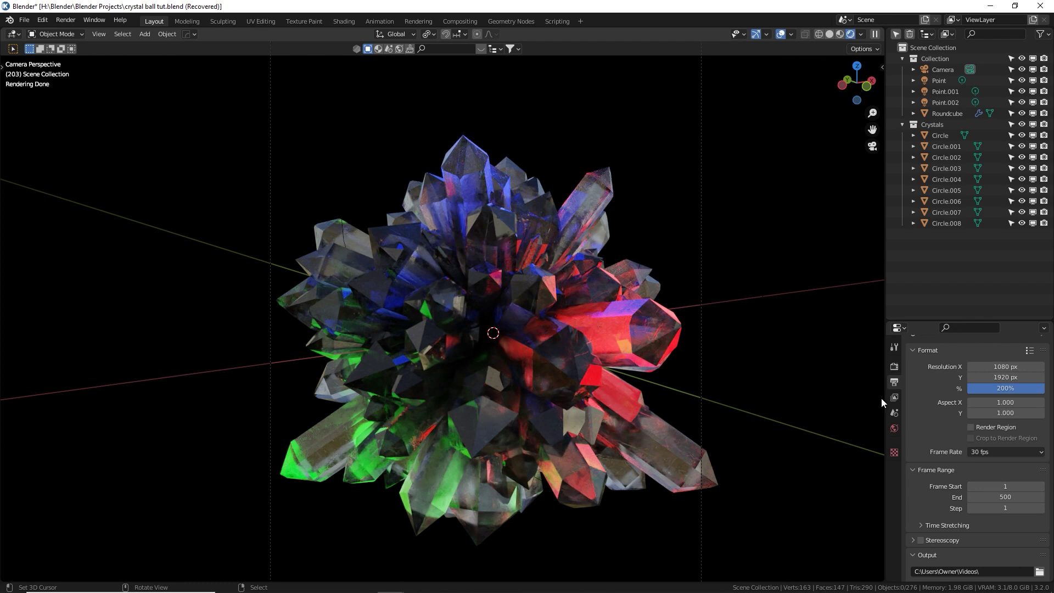
Step: Try a world background strength of 6 on the crystal cluster, and return it to 2
left_click(894, 428)
scroll(956, 477, "down", 2)
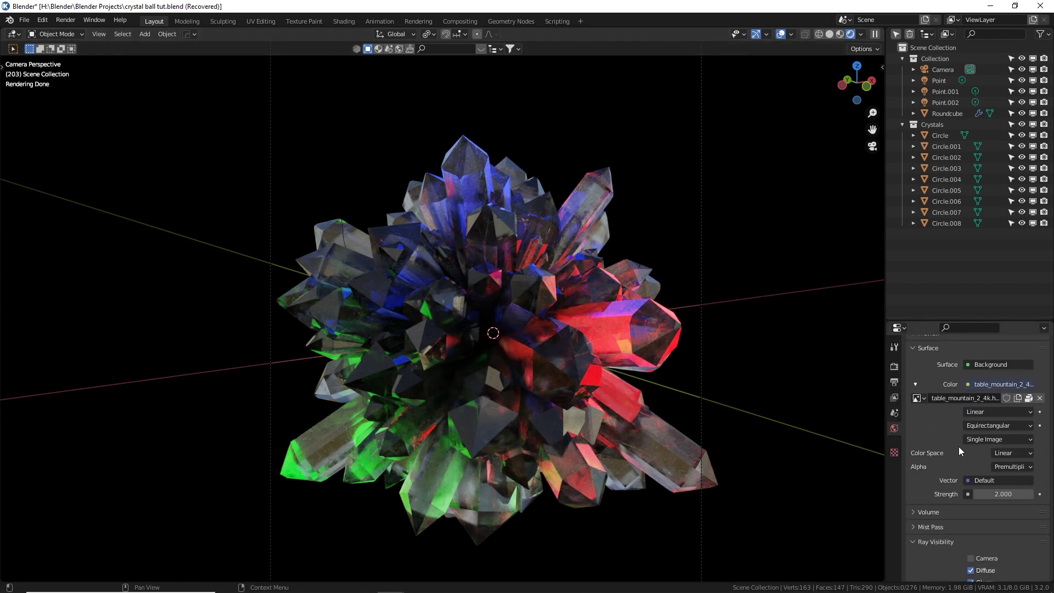
left_click(1003, 494)
type("6")
key("Return")
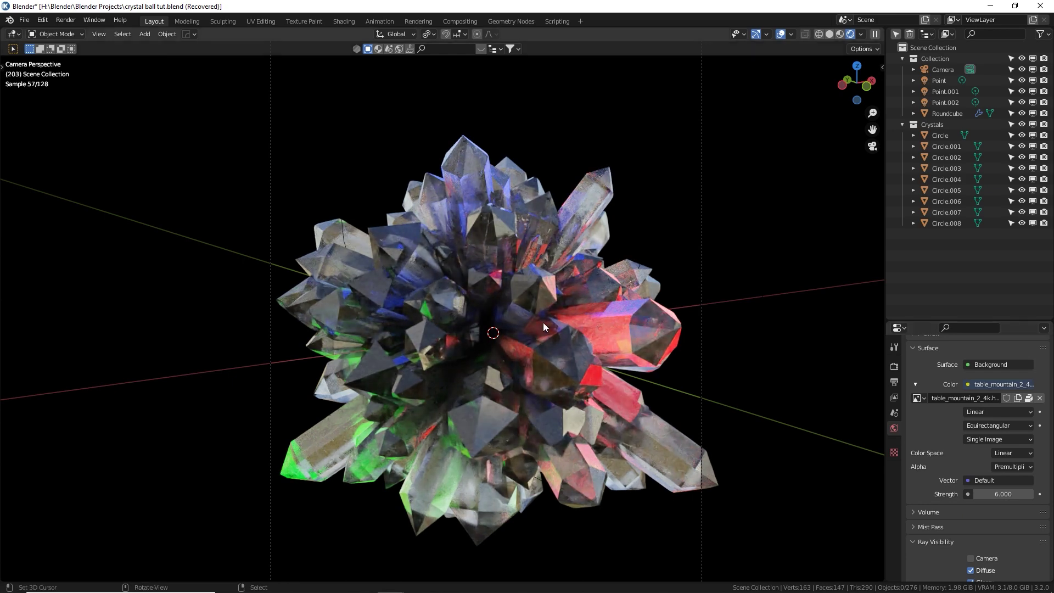
left_click(1002, 496)
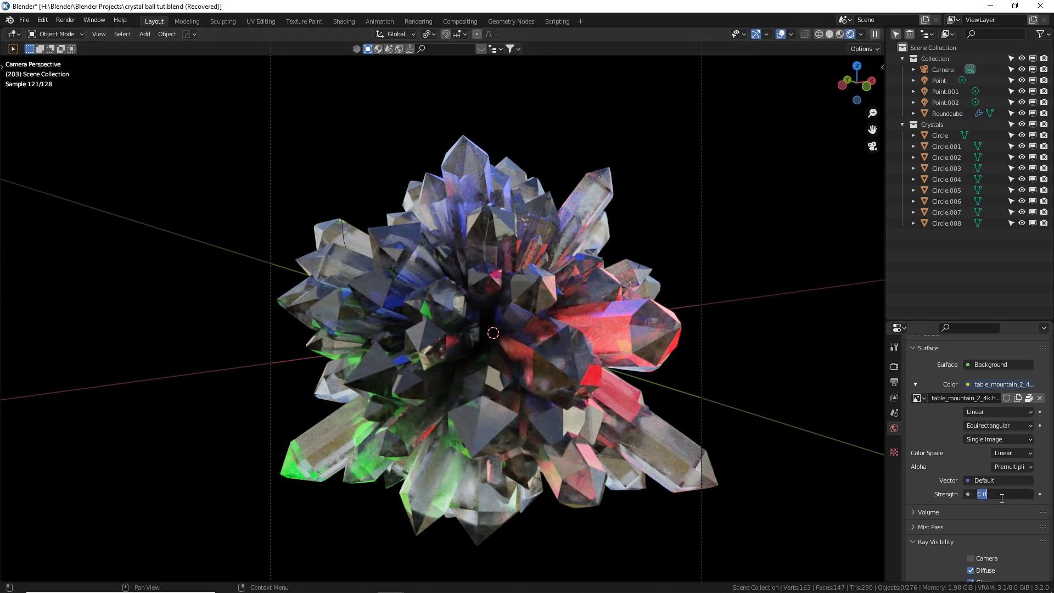
type("2")
key("Return")
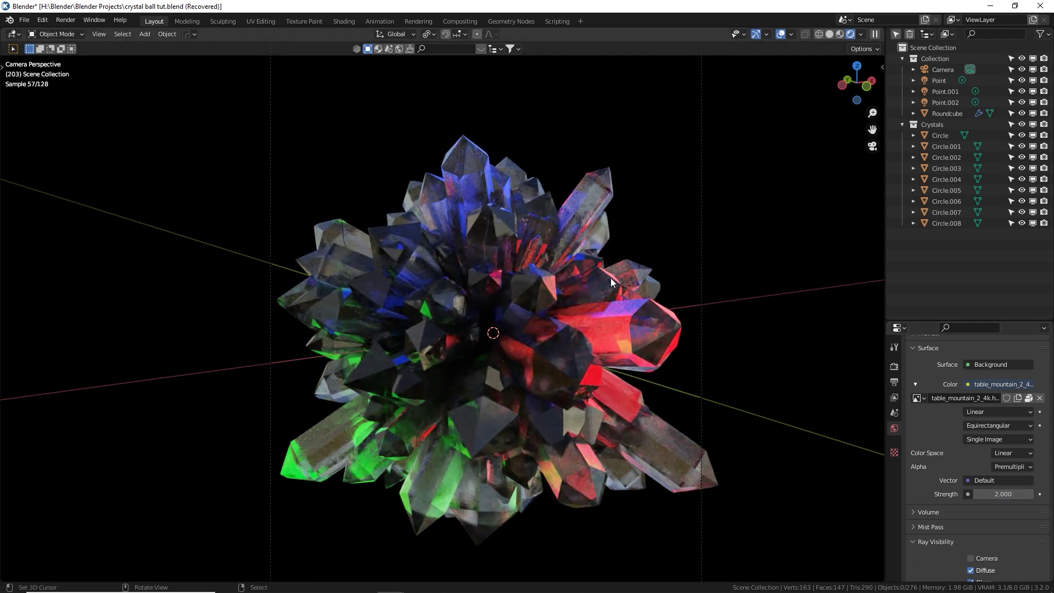
Step: Split the 3D viewport in two and show the whole scene from the top in the new view
left_click_drag(883, 27, 365, 55)
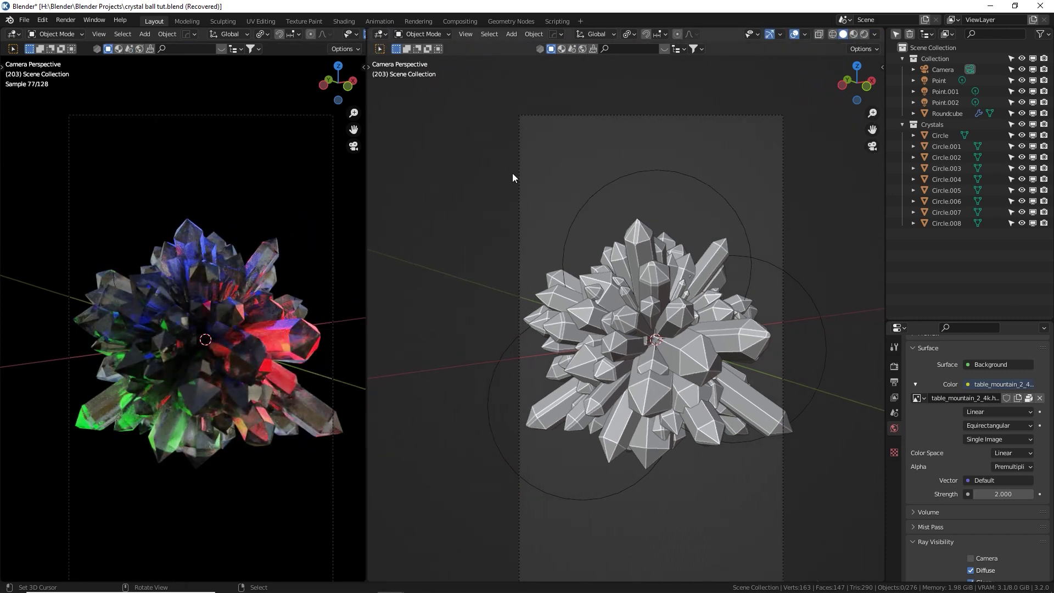
key("KP_7")
scroll(512, 172, "down", 8)
middle_click_drag(527, 191, 487, 328, "shift")
Step: Scale the camera object up about 22.6 times so its frame is easy to see in the top view
right_click(486, 410)
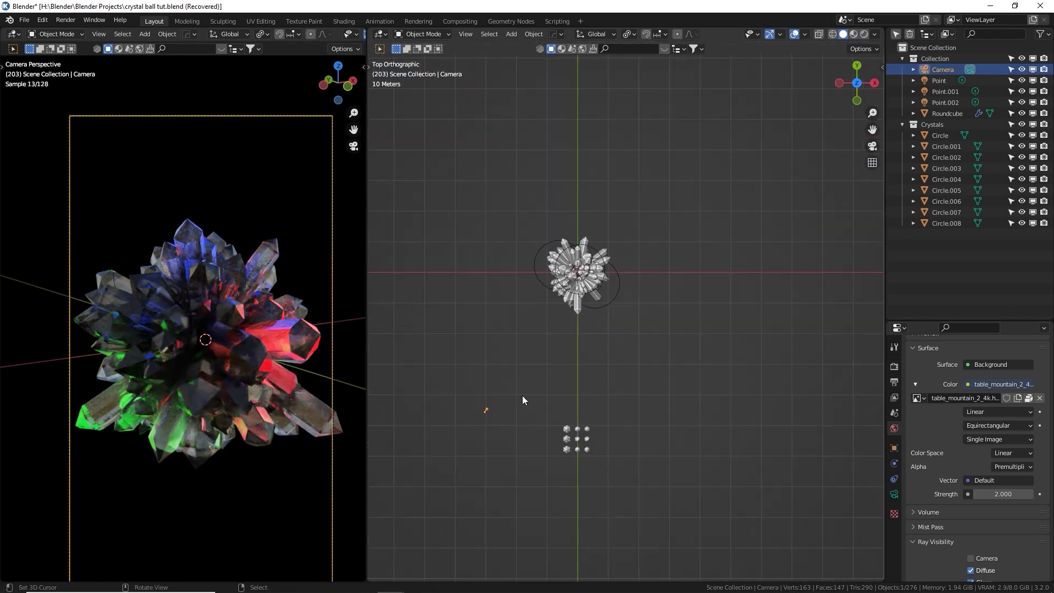
key("s")
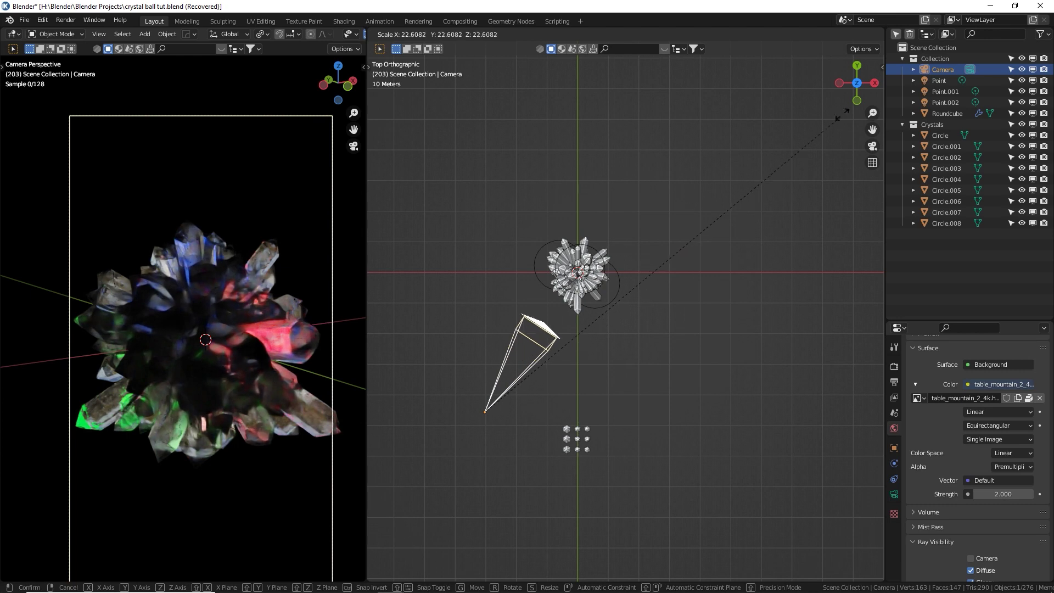
left_click(848, 107)
middle_click_drag(562, 411, 605, 313)
key("KP_7")
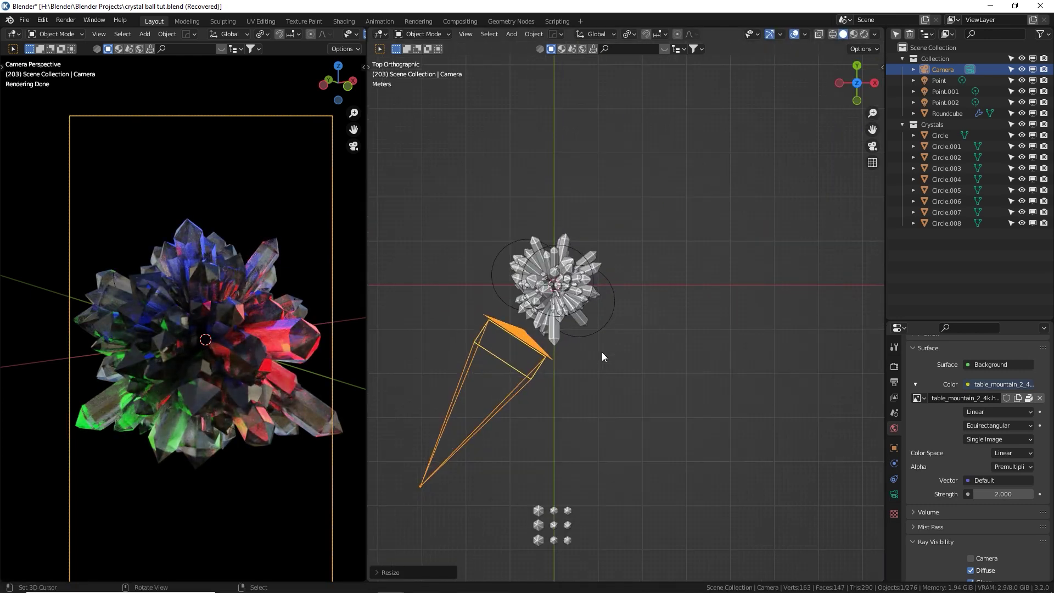
Step: Add a spot light on the far side of the crystal cluster and place it opposite the camera
left_click(641, 196)
key("shift+a")
mouse_move(663, 338)
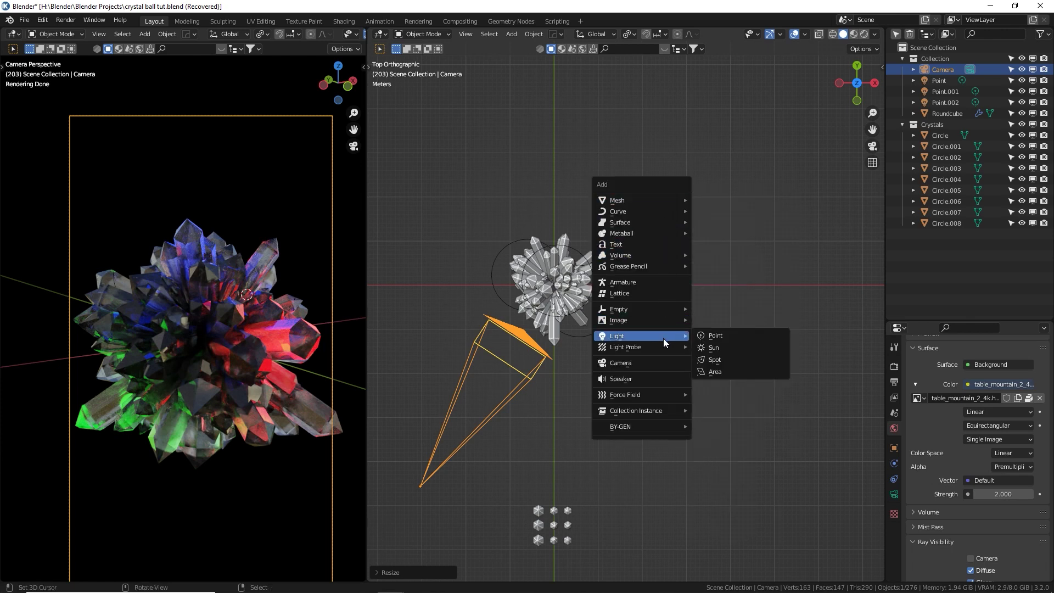
left_click(723, 359)
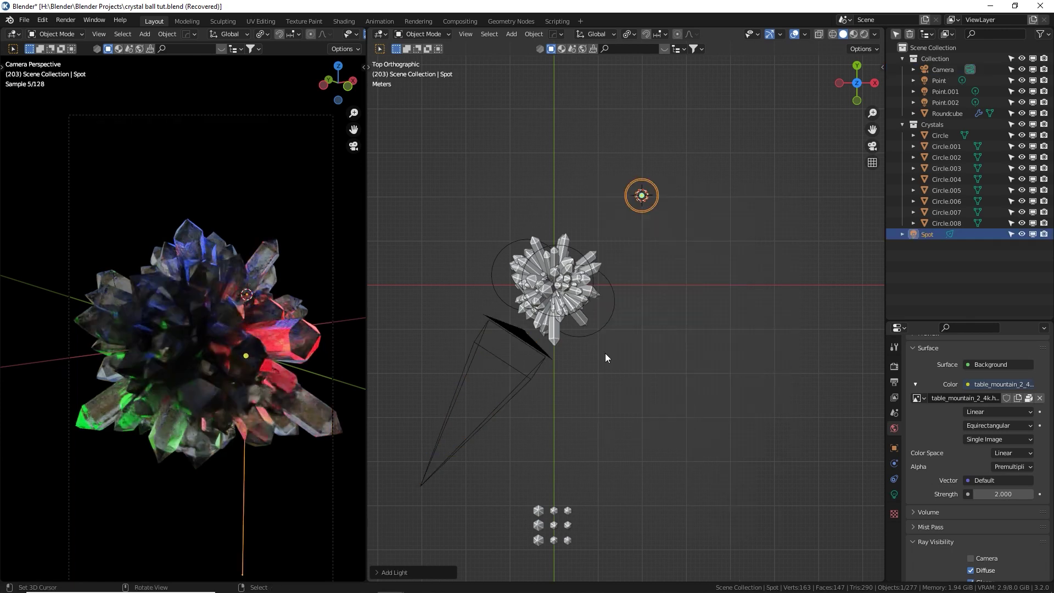
key("g")
left_click(583, 343)
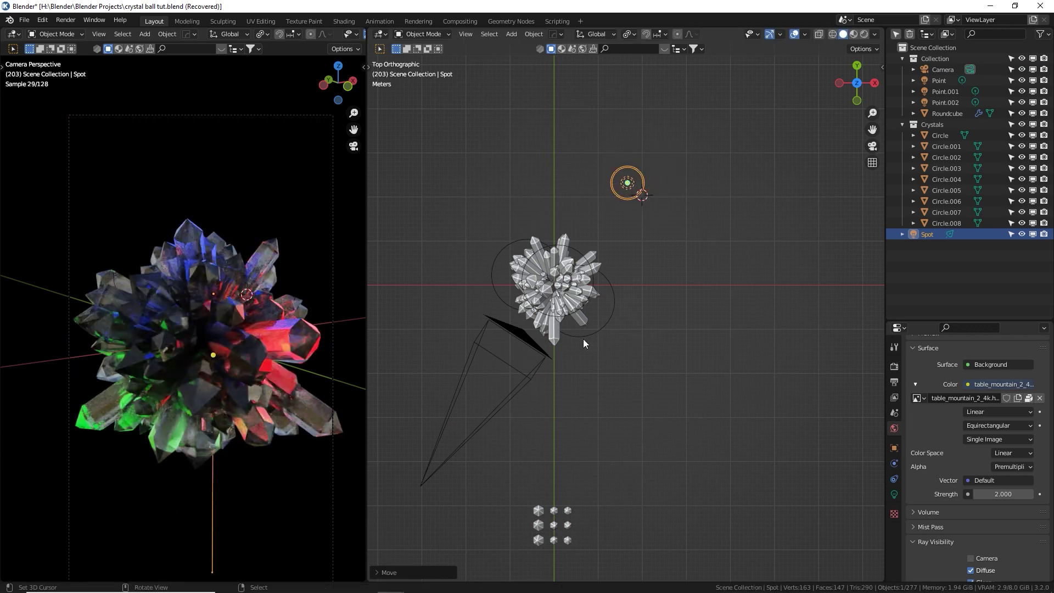
Step: Rotate the spot light so its beam points through the crystal cluster toward the camera
key("r")
key("r")
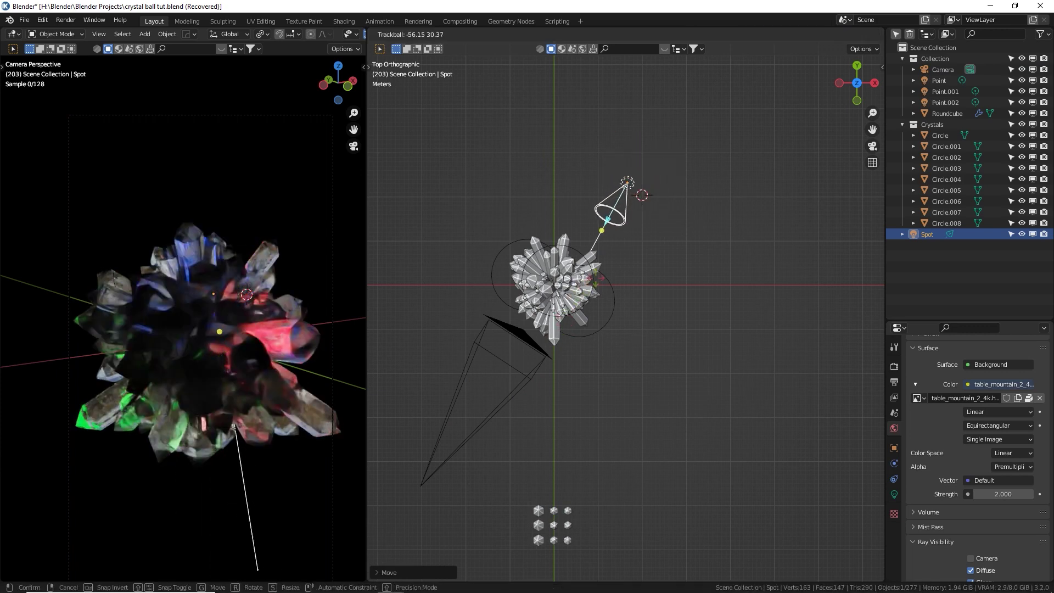
left_click(609, 255)
key("r")
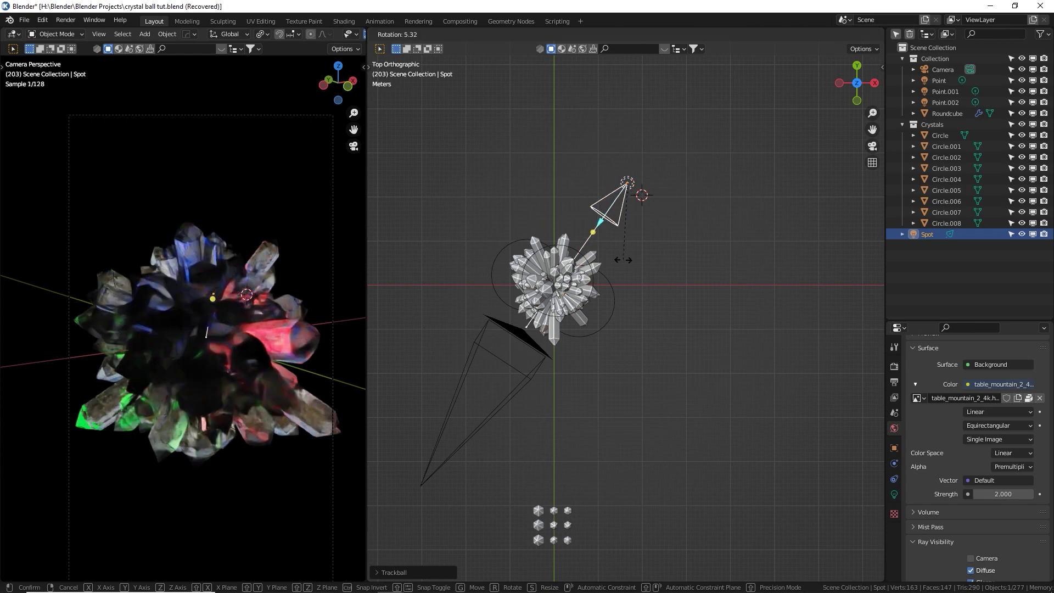
left_click(612, 275)
Step: Lower the spot light behind the cluster and reposition it near the middle of the camera view
middle_click_drag(612, 274, 489, 170)
key("g")
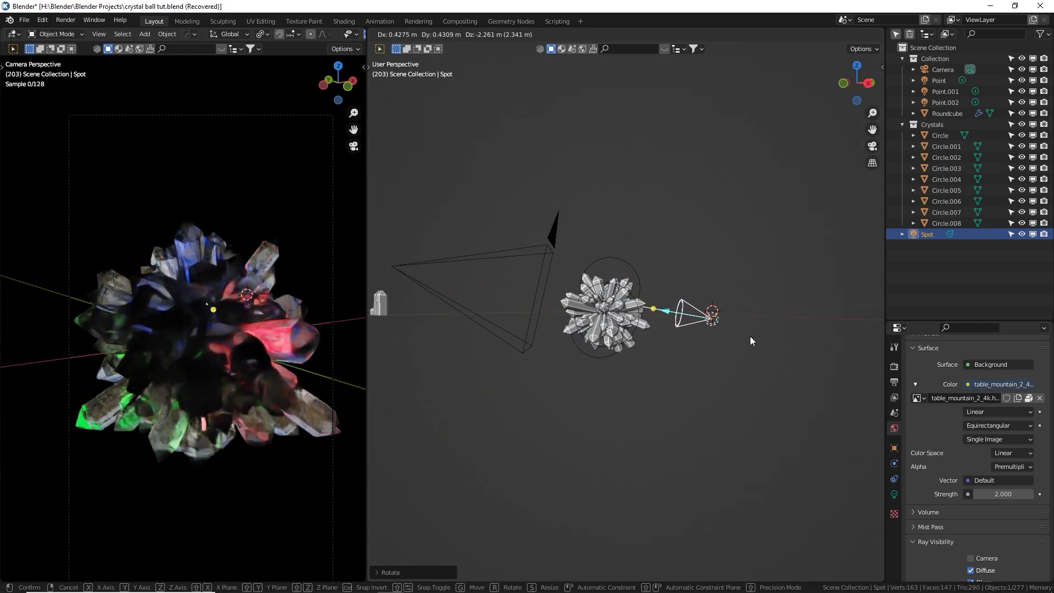
left_click(752, 341)
scroll(295, 343, "up", 3)
key("g")
left_click(294, 401)
Step: Nudge the spot light in the camera view and rotate it freely to line its beam up with the camera
key("r")
key("r")
left_click(182, 344)
key("g")
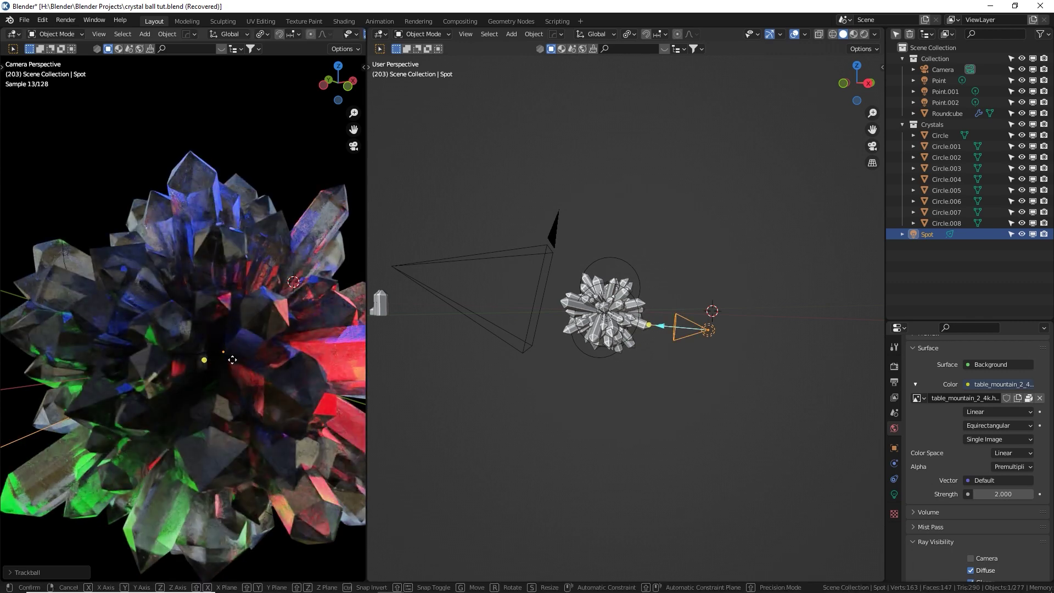
left_click(229, 354)
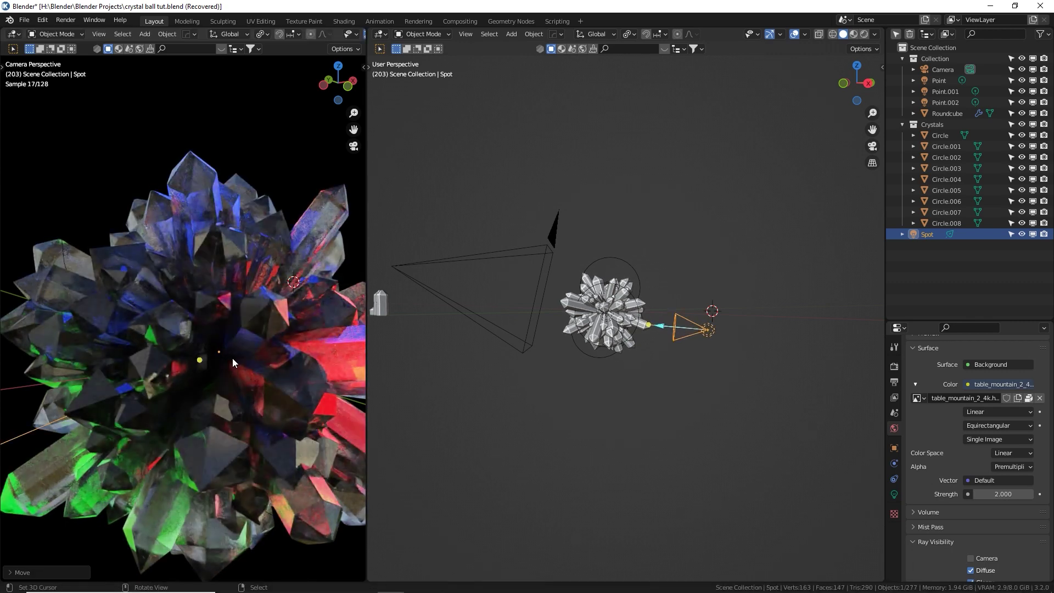
key("r")
key("r")
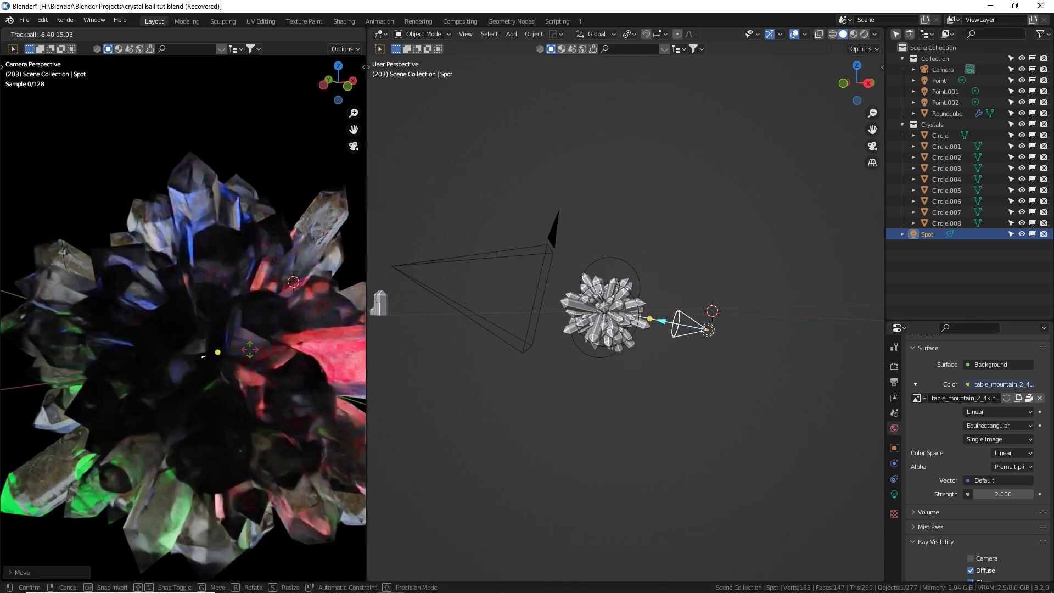
left_click(723, 351)
Step: Set the spot light's beam size to 73.2° and its blend to 0.684
middle_click_drag(723, 351, 679, 346)
left_click(893, 493)
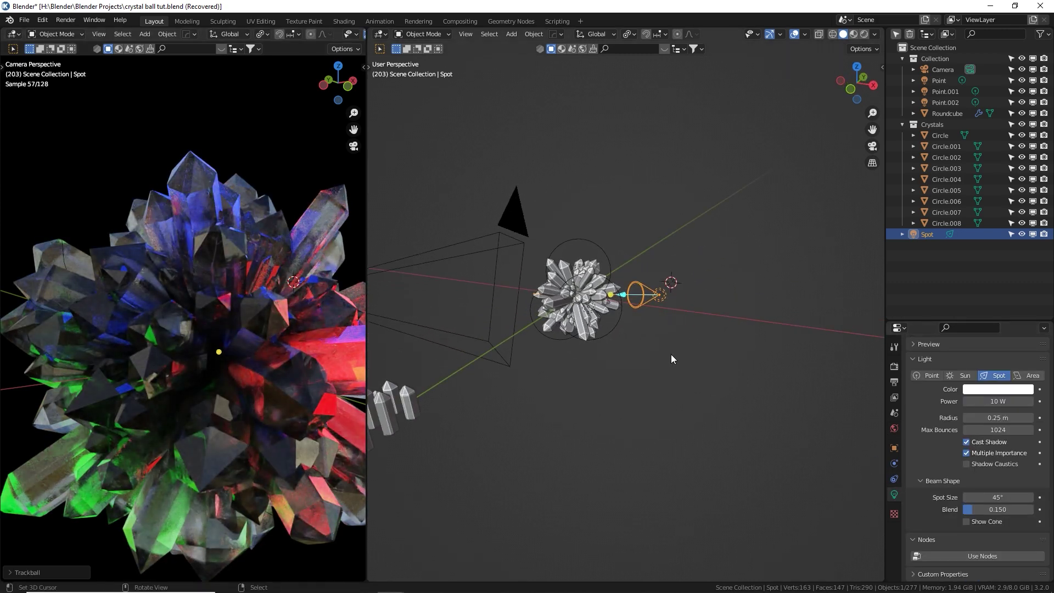
left_click_drag(982, 497, 1030, 510)
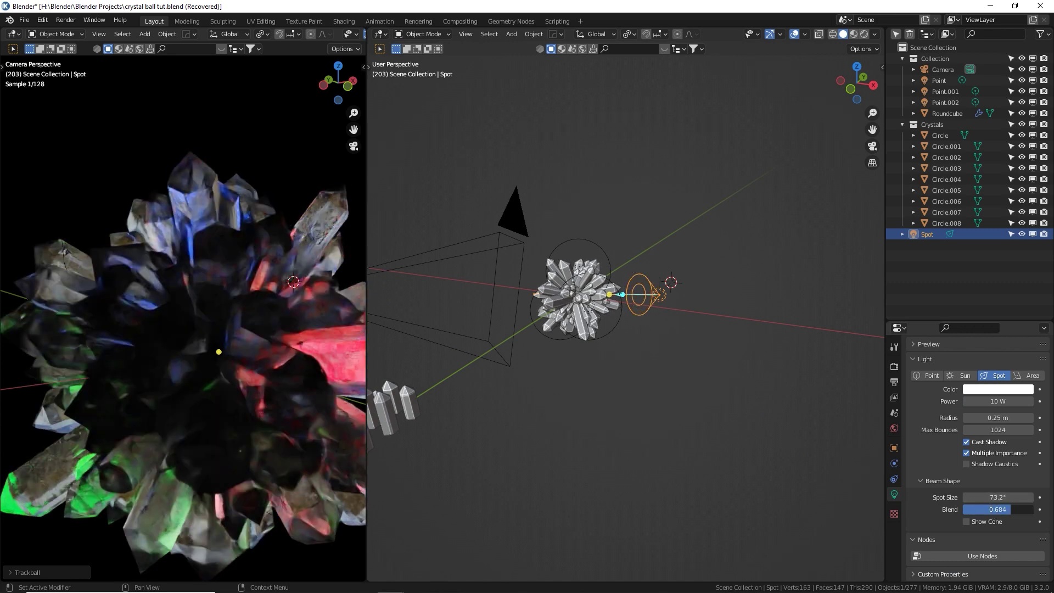
middle_click_drag(713, 321, 686, 341)
middle_click_drag(661, 295, 577, 349)
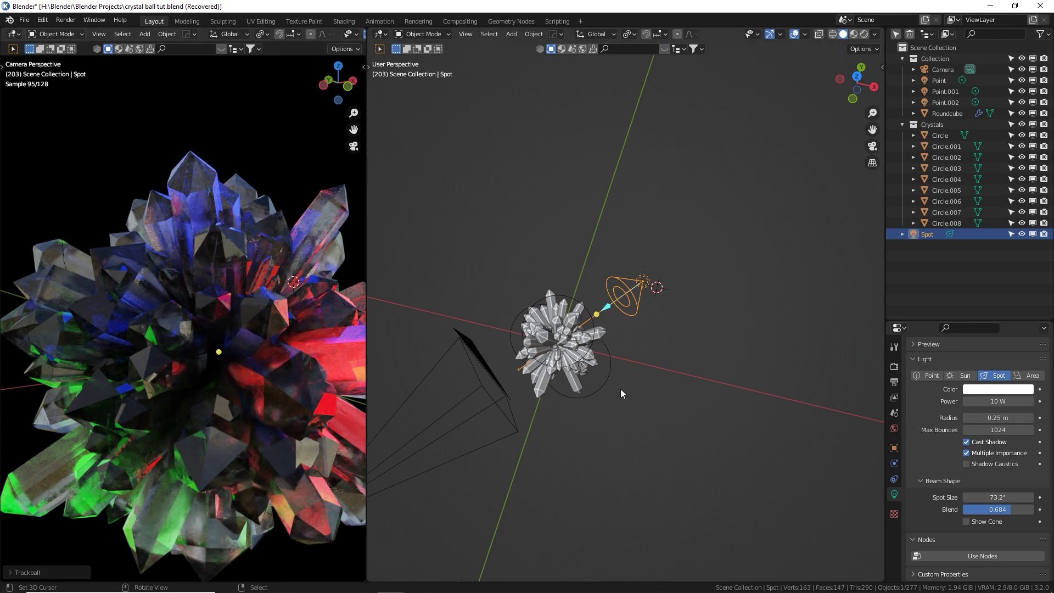
Step: Set the spot light's power to 100000 W and widen the rendered camera viewport
left_click(998, 401)
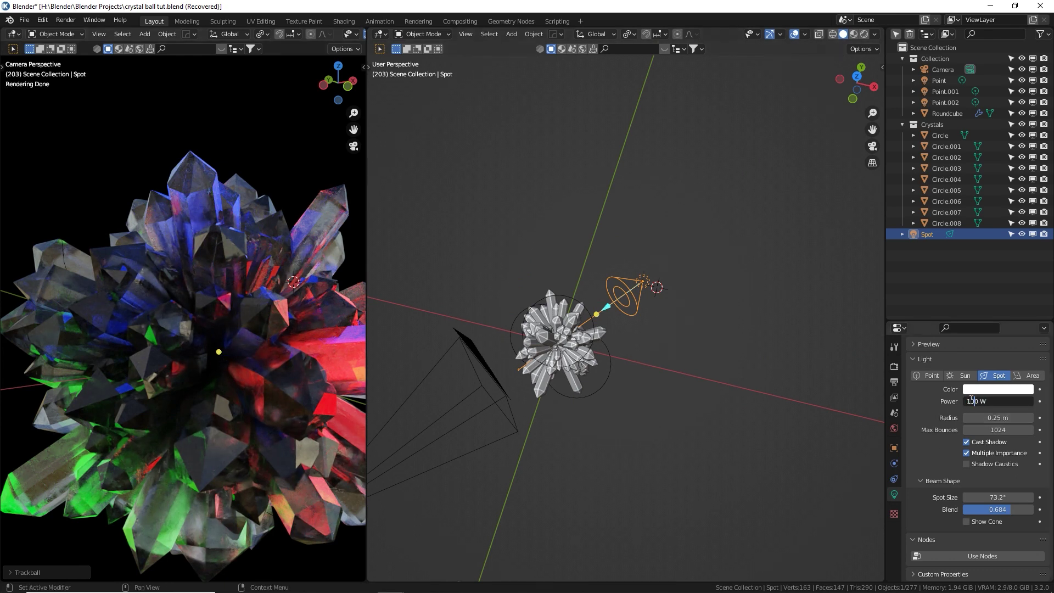
key("Return")
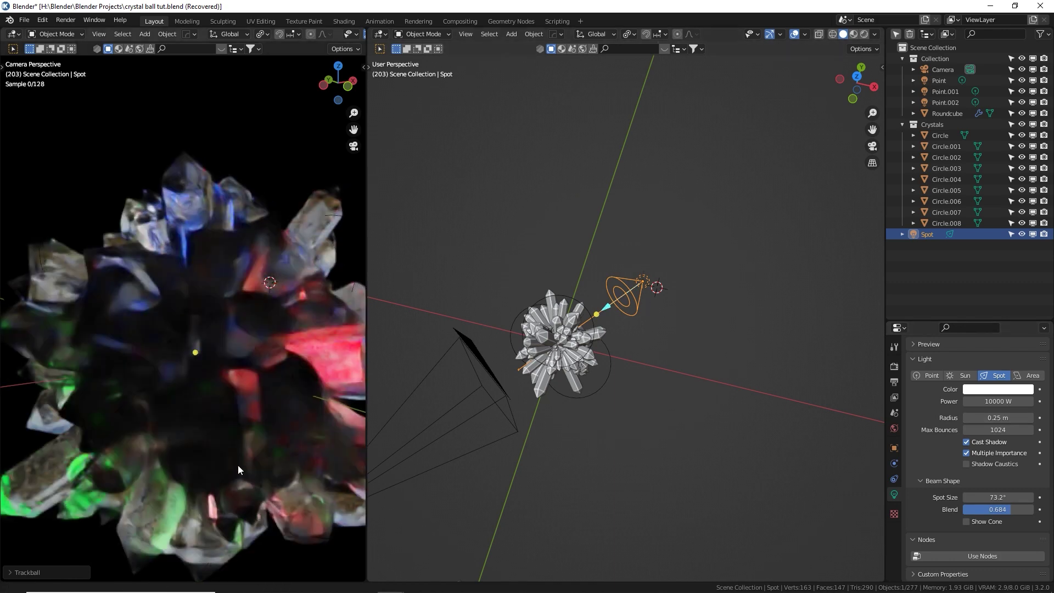
left_click_drag(367, 428, 392, 427)
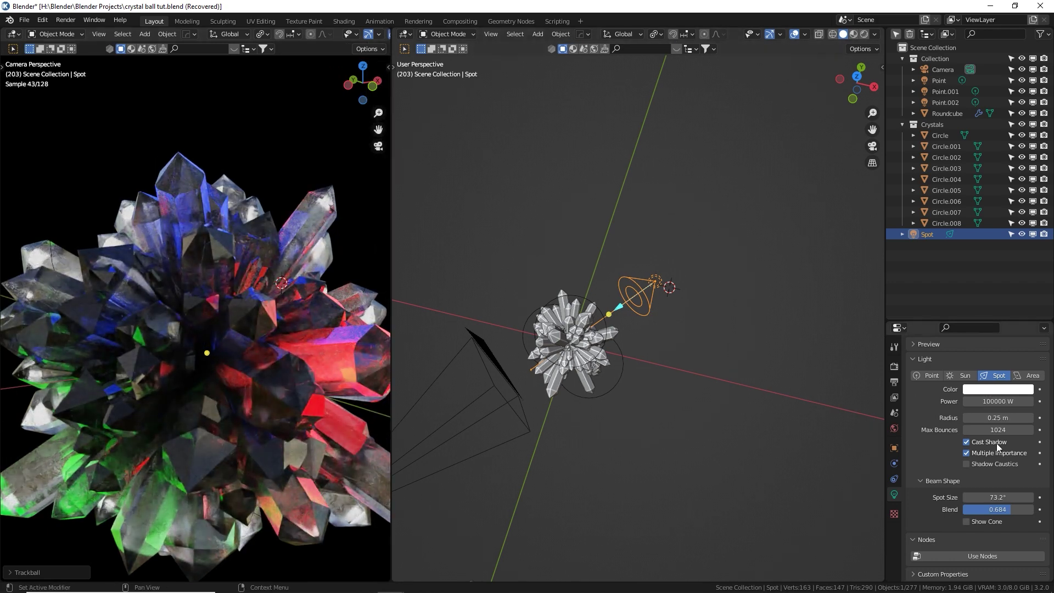
Step: Try a saturated yellow color on the spot light and return it to white by removing the saturation
left_click(998, 389)
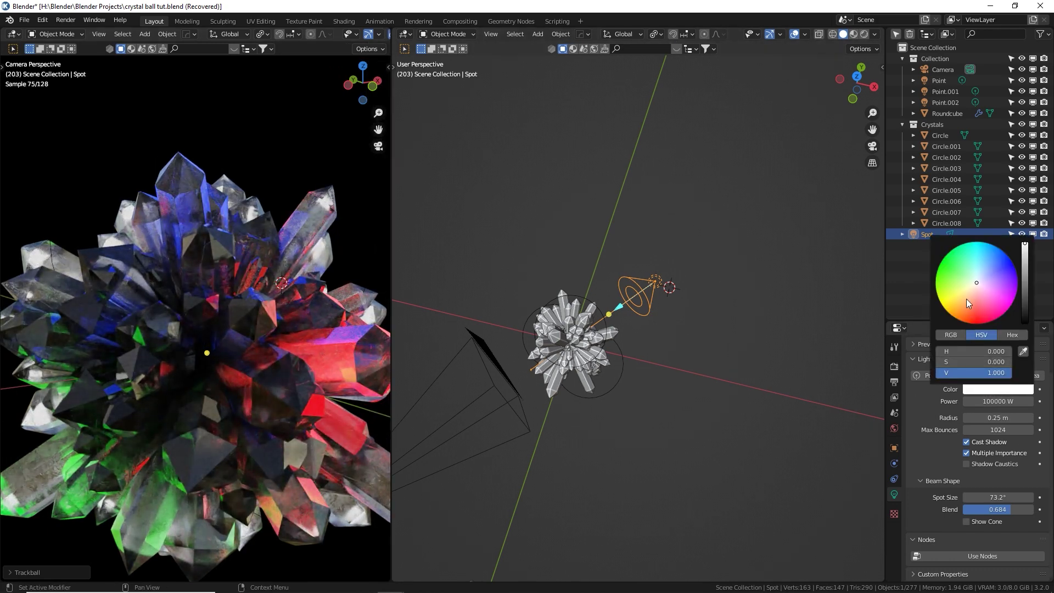
left_click_drag(966, 299, 937, 291)
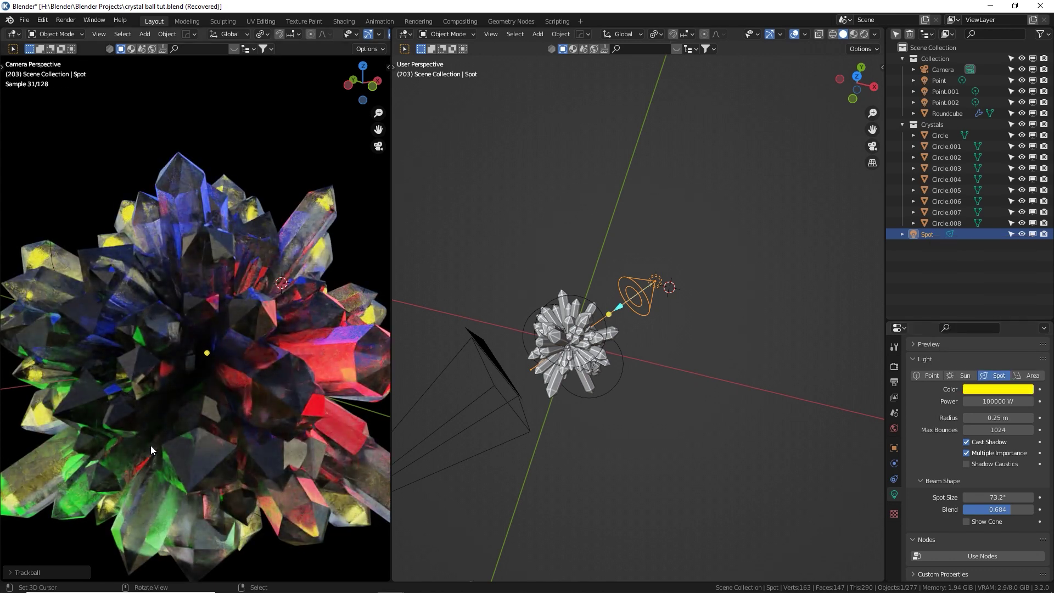
left_click(1020, 394)
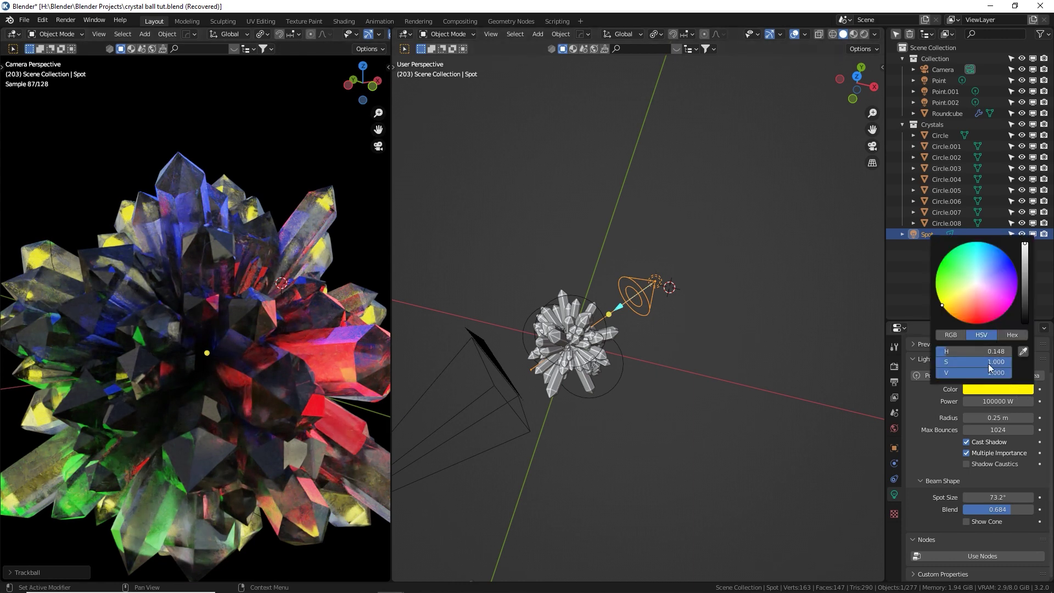
left_click_drag(991, 363, 939, 363)
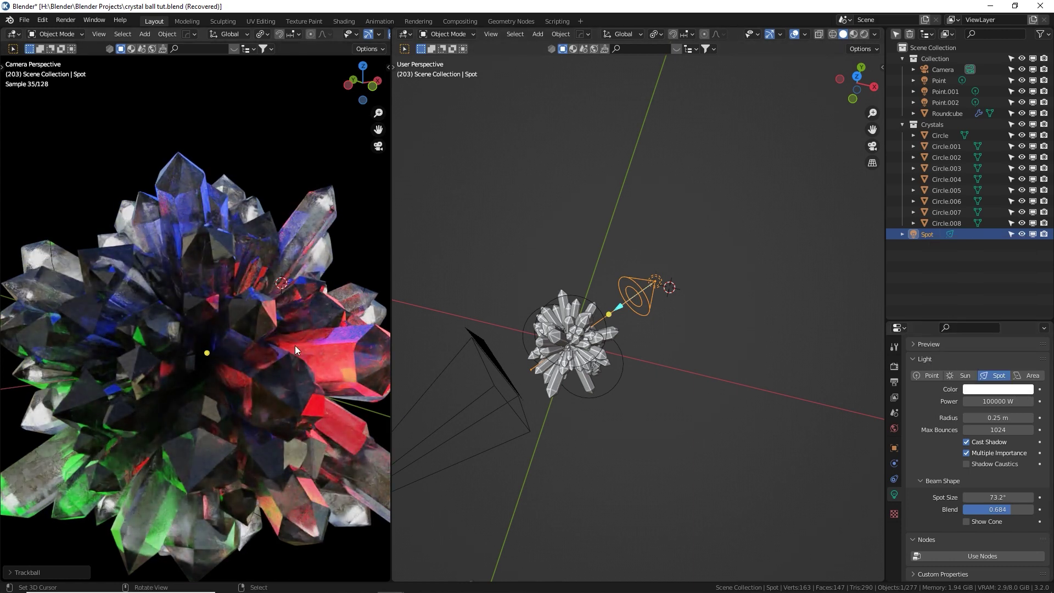
Step: Widen the rendered camera viewport further and add a point light at the center of the crystal cluster
left_click_drag(391, 321, 439, 321)
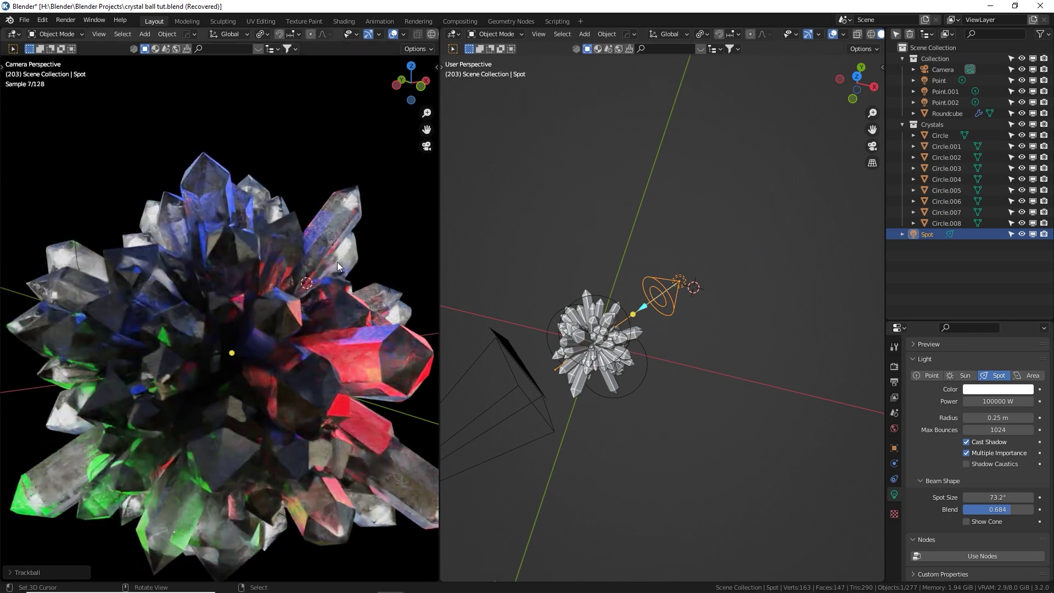
middle_click_drag(584, 338, 668, 351)
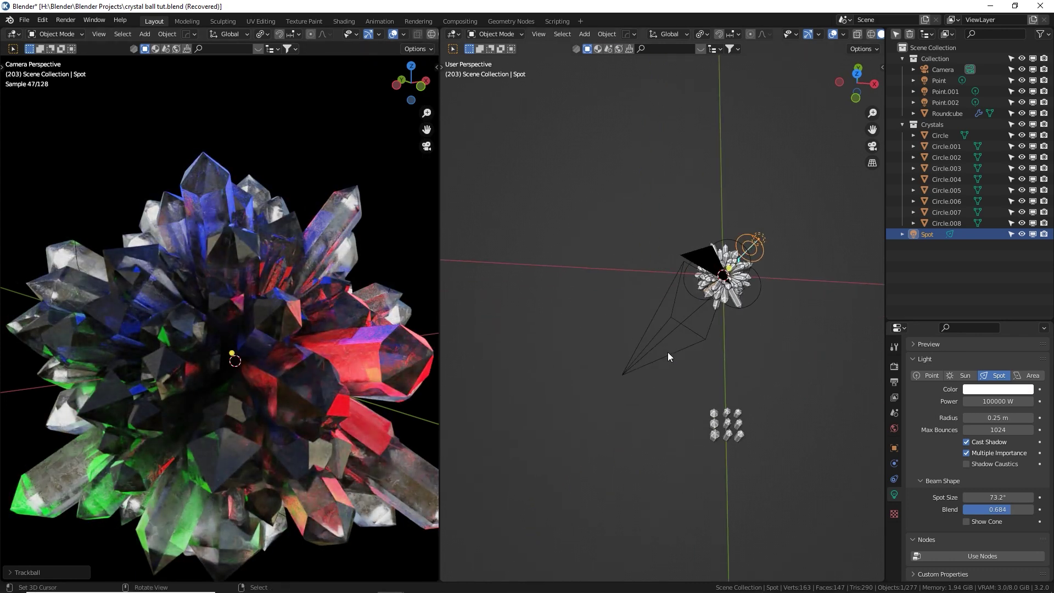
middle_click_drag(762, 320, 633, 341)
scroll(632, 341, "up", 4)
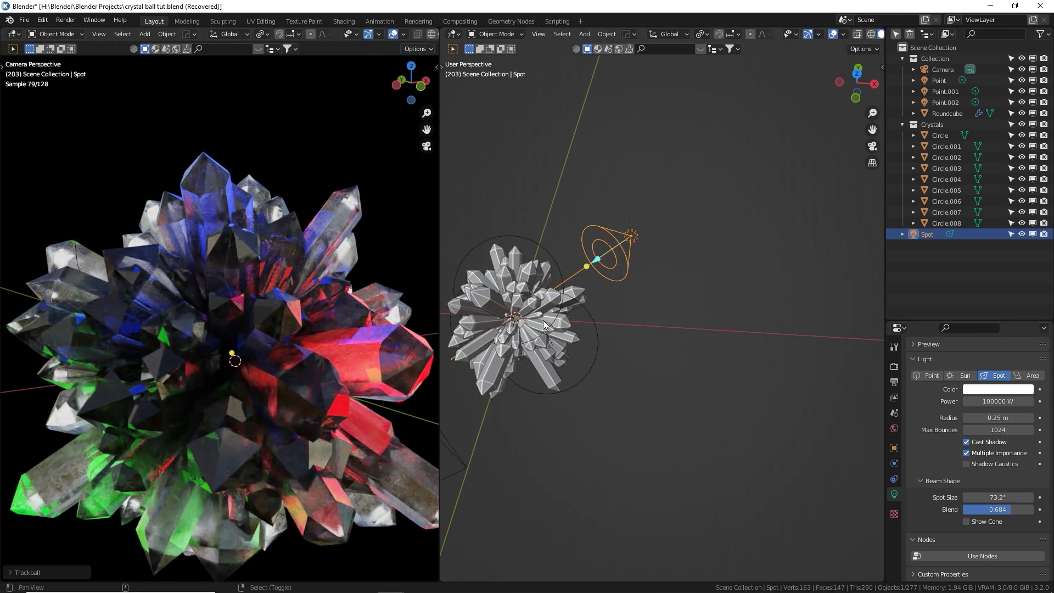
middle_click_drag(542, 320, 708, 333)
scroll(713, 333, "up", 3)
key("shift+a")
mouse_move(736, 337)
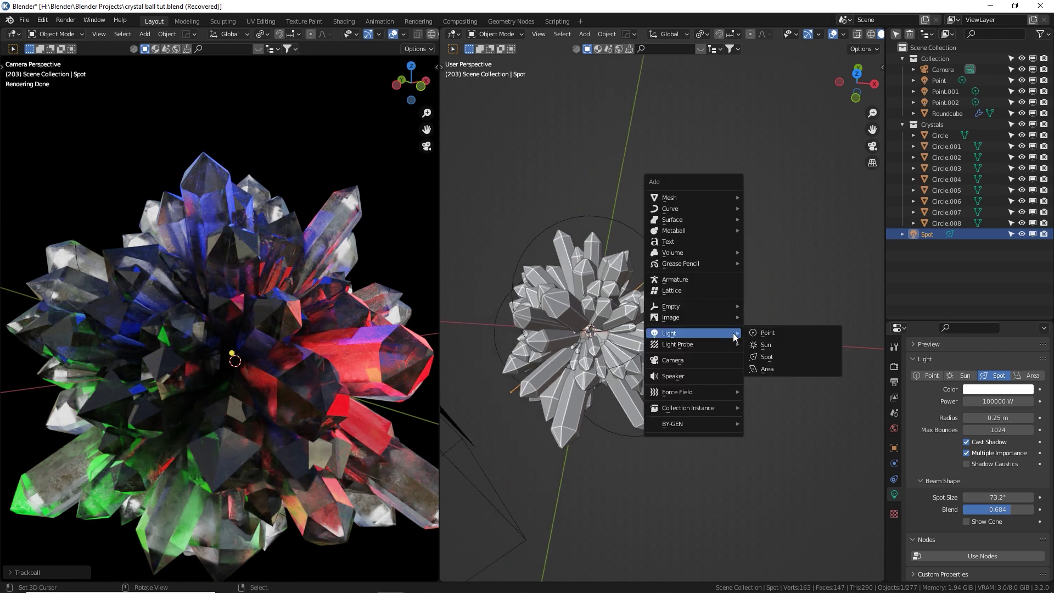
left_click(766, 333)
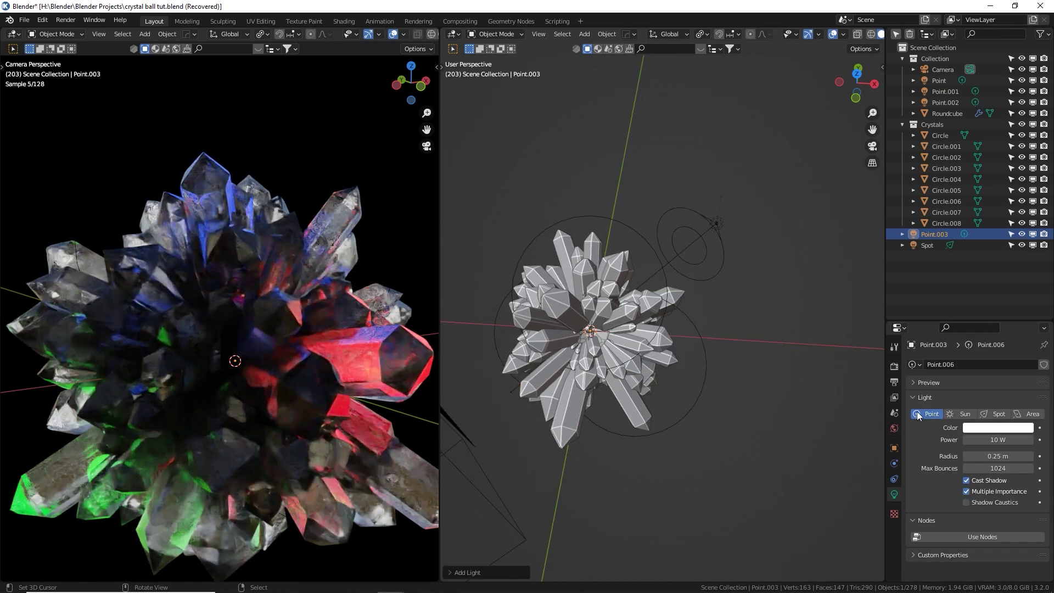
Step: Set the new point light's power to 1 MW and its radius to 7.99 m
left_click_drag(992, 439, 960, 442)
left_click(993, 440)
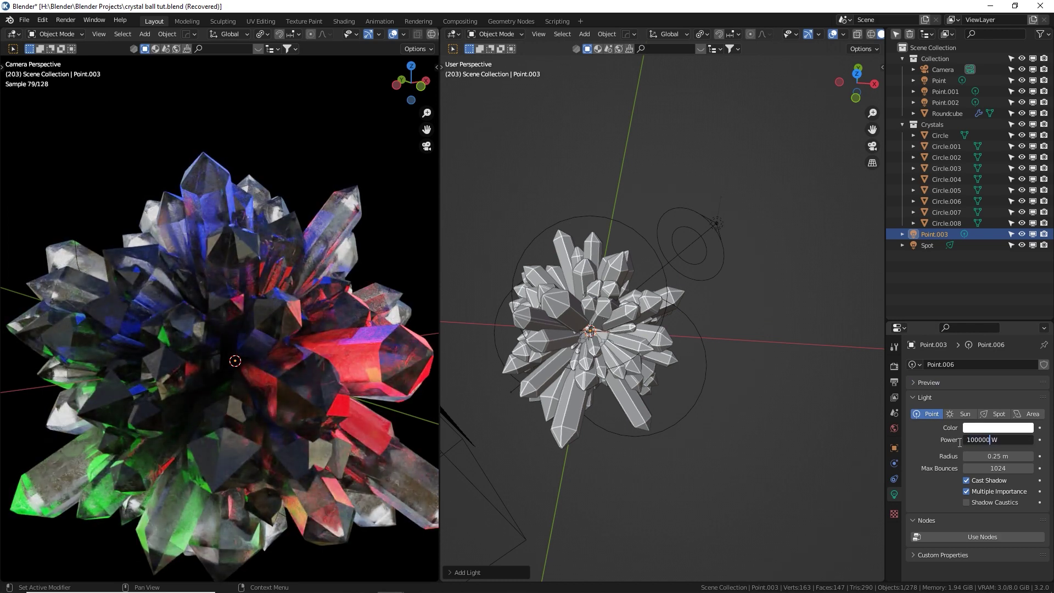
key("Return")
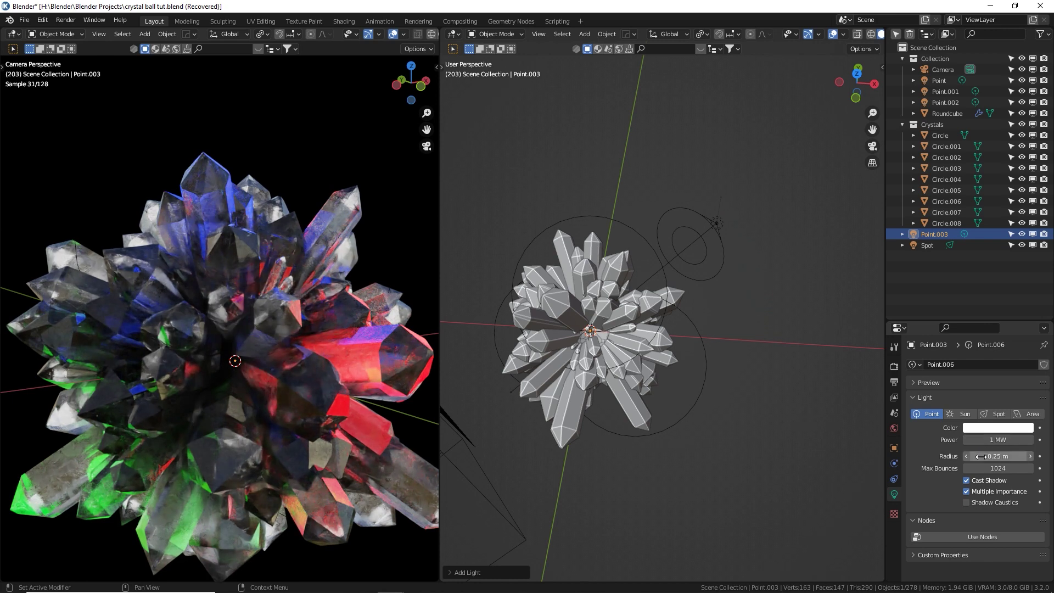
left_click_drag(983, 457, 1040, 456)
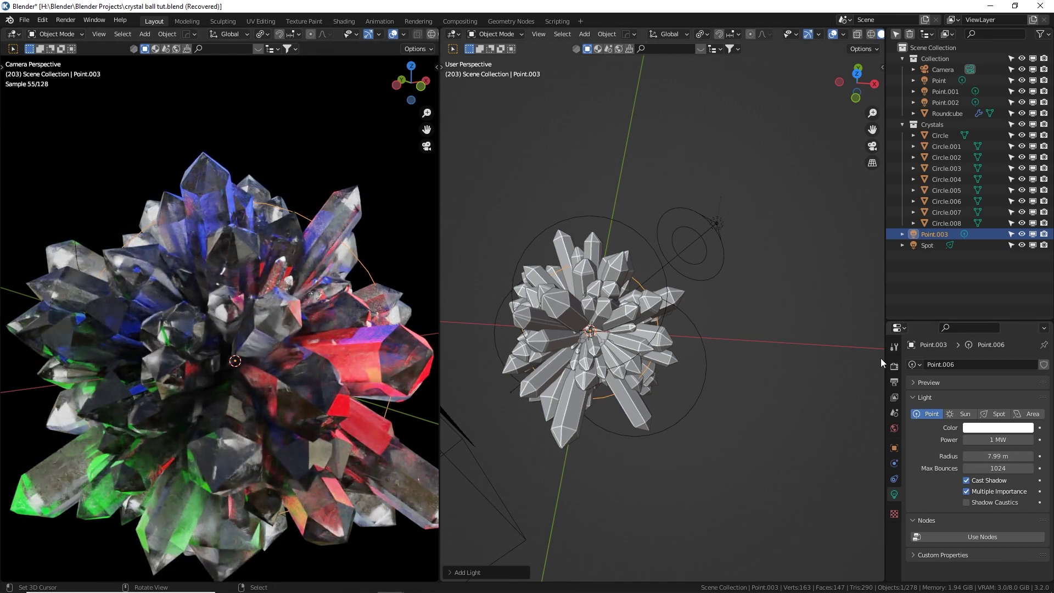
Step: Disable and re-enable the central point light in the viewports to compare its effect on the rendered crystals
middle_click_drag(304, 312, 315, 284, "shift")
left_click(1033, 234)
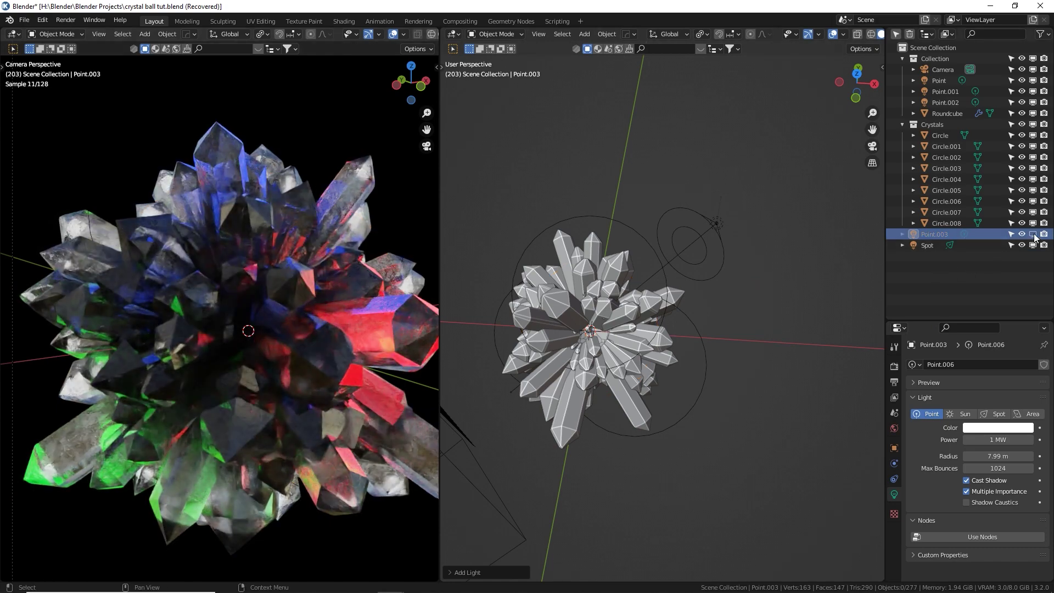
left_click(1032, 234)
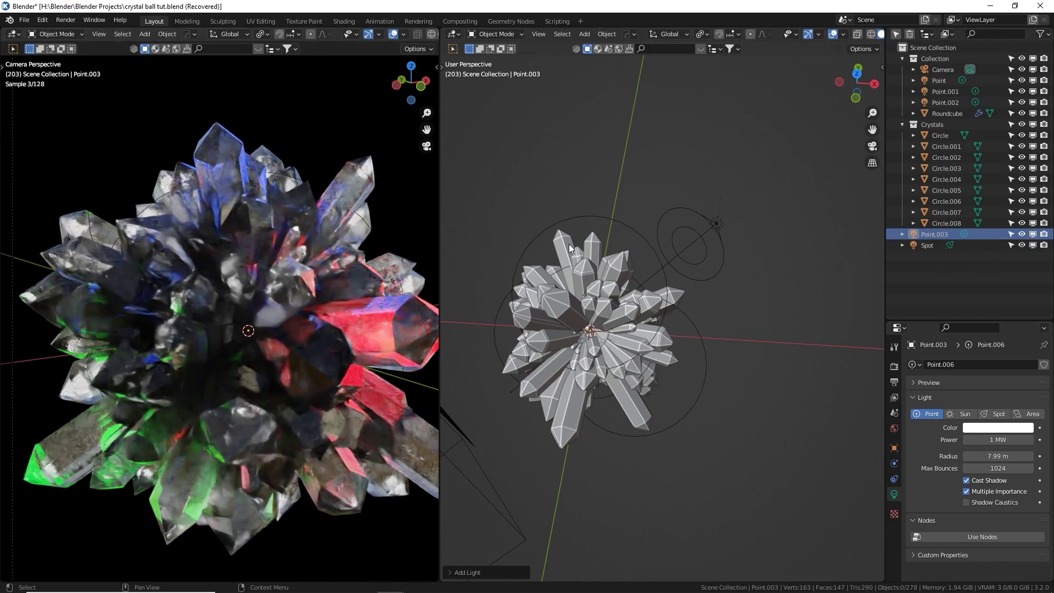
scroll(245, 285, "up", 5)
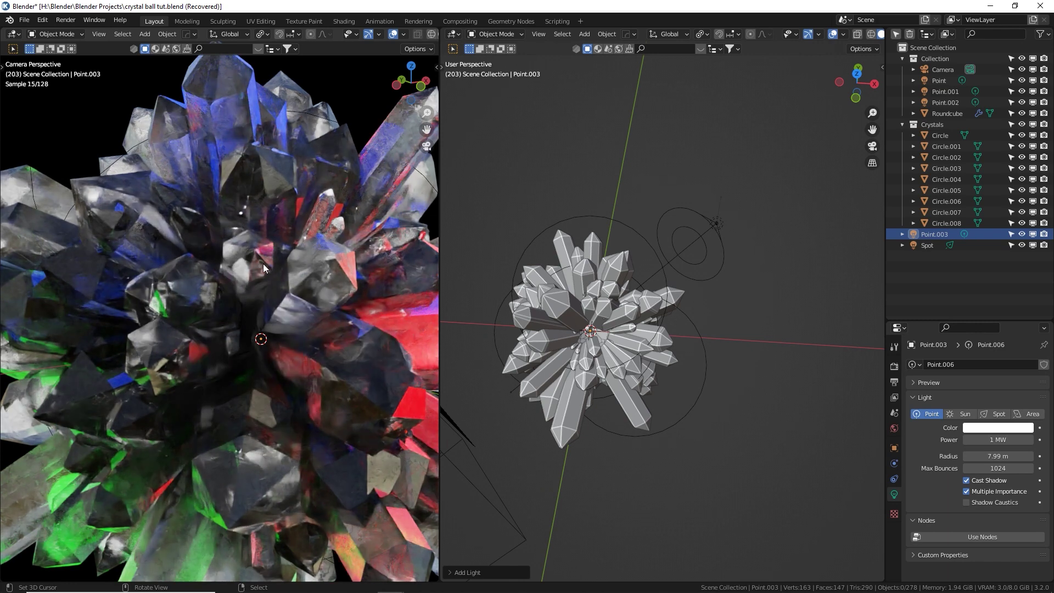
Step: Examine the Cycles render settings for sampling, viewport denoising, light path bounces, clamping and caustics
left_click(894, 366)
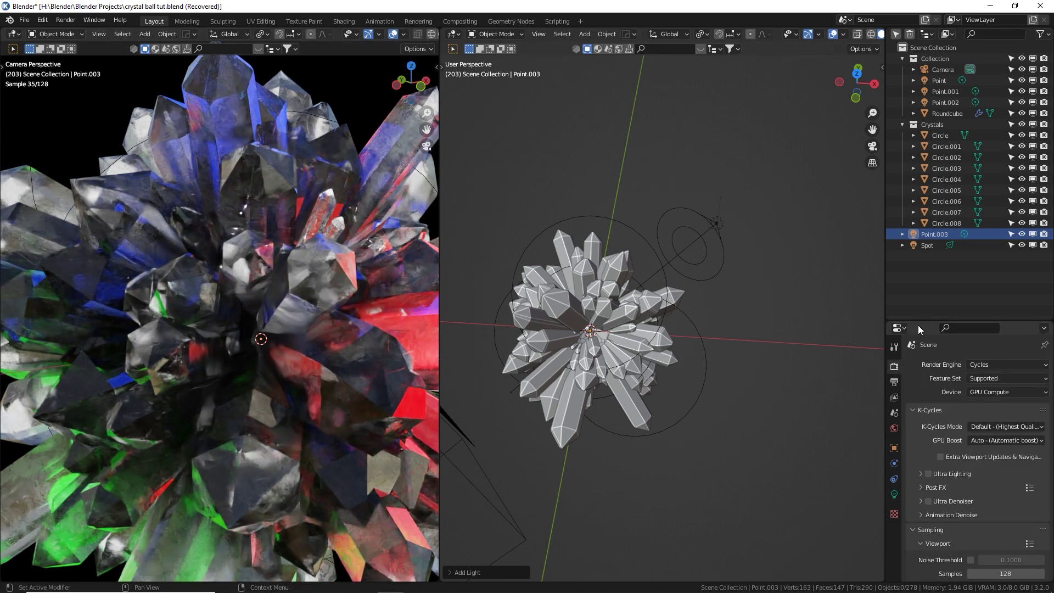
left_click_drag(920, 322, 920, 199)
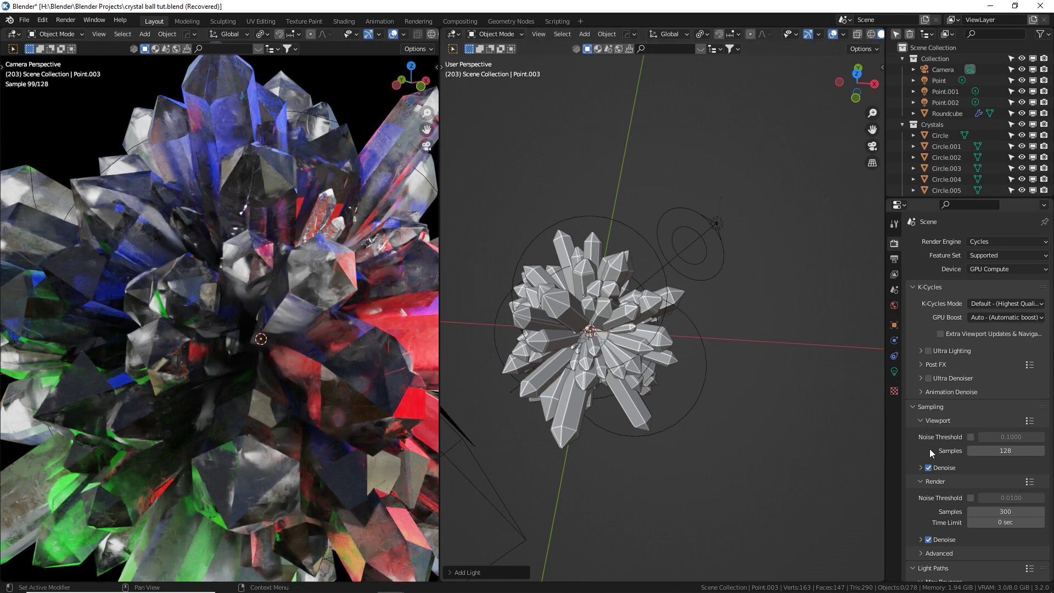
scroll(931, 453, "down", 10)
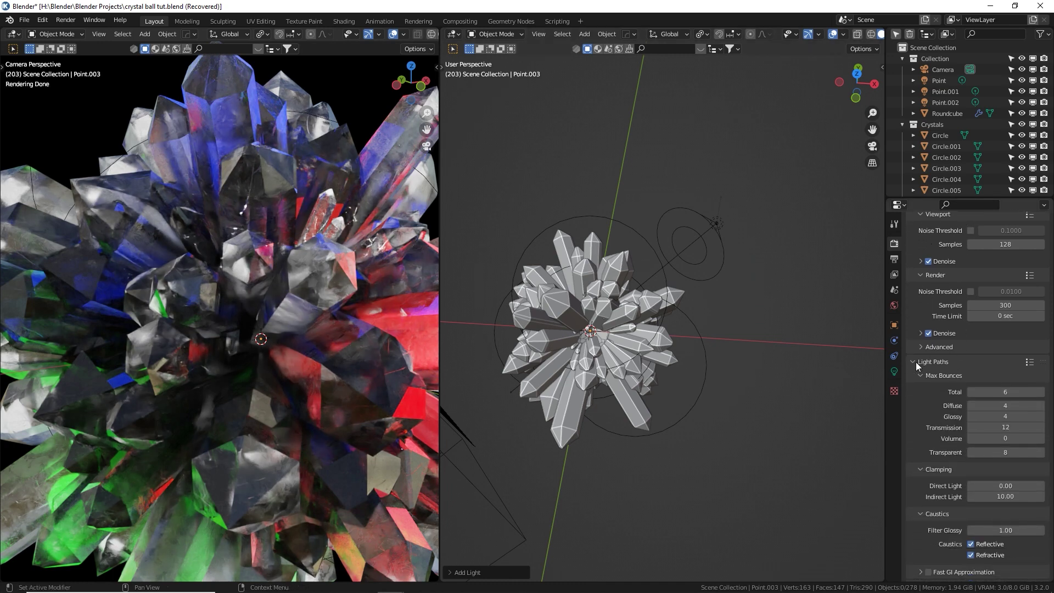
scroll(942, 345, "up", 3)
left_click(933, 329)
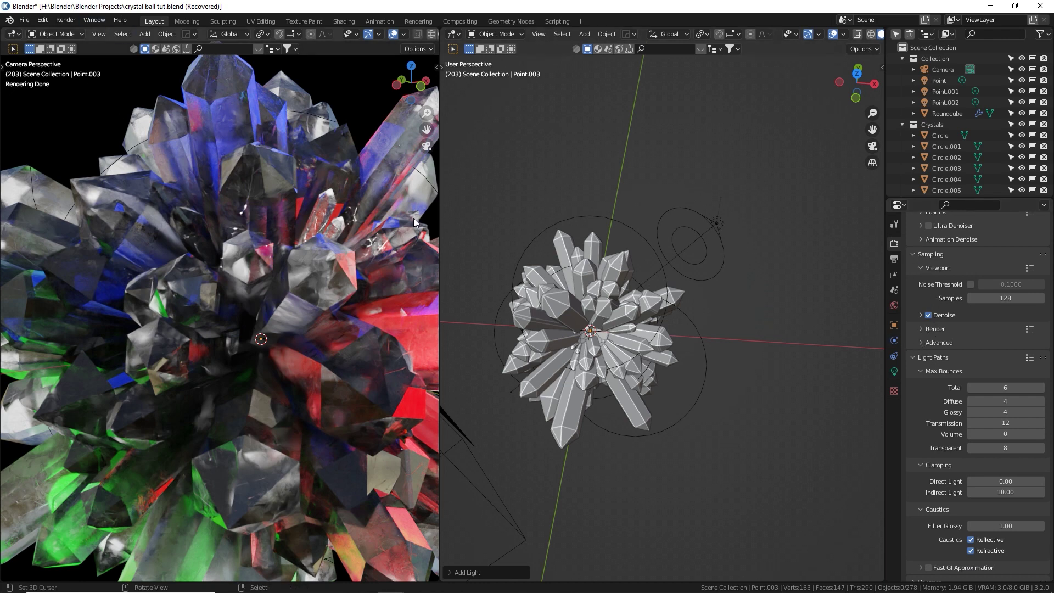
scroll(945, 339, "down", 3)
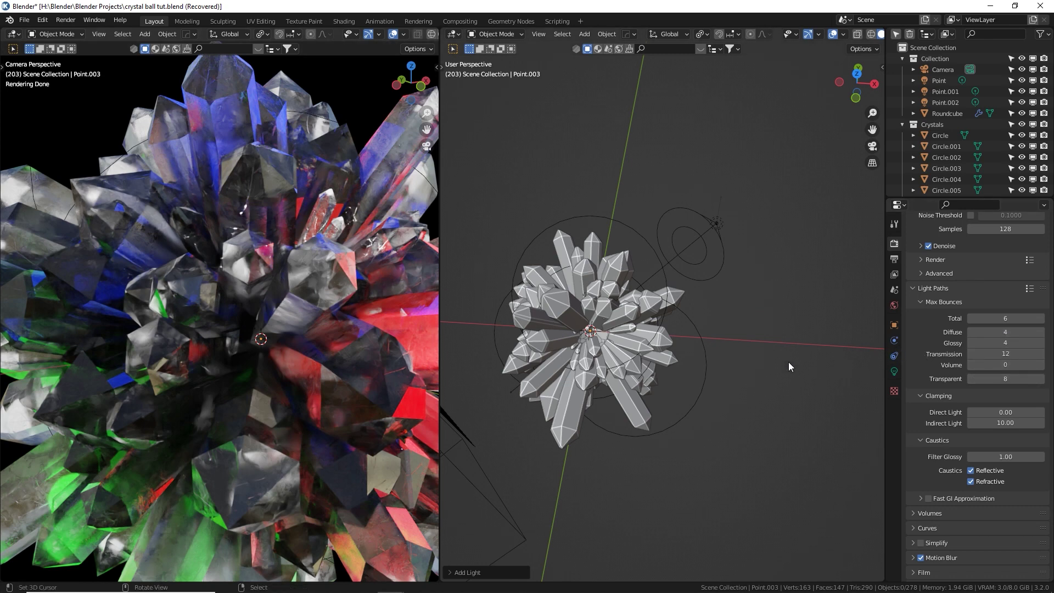
middle_click_drag(915, 279, 945, 417)
left_click(921, 391)
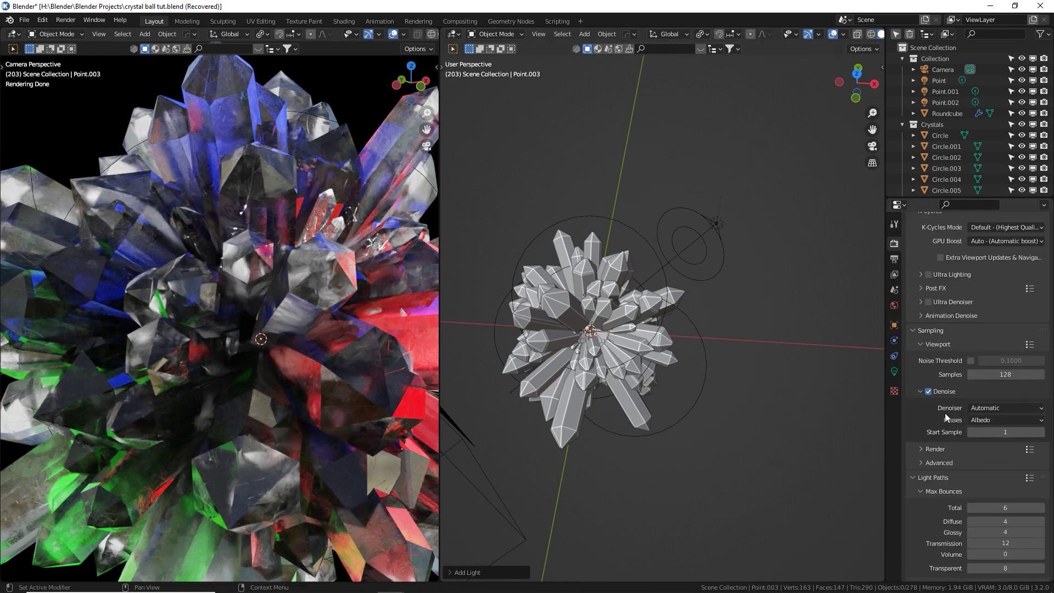
left_click(920, 392)
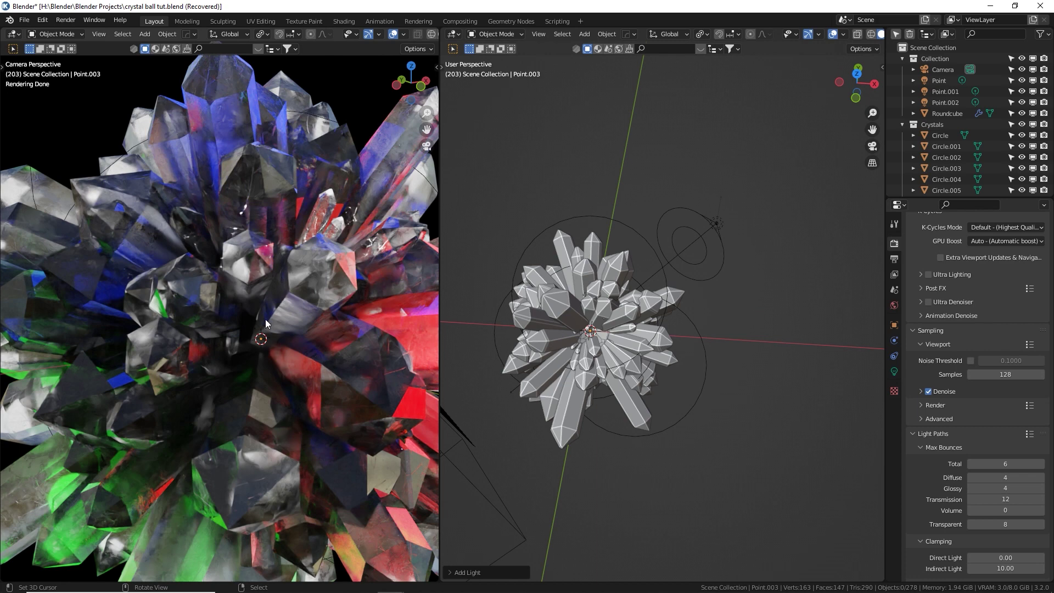